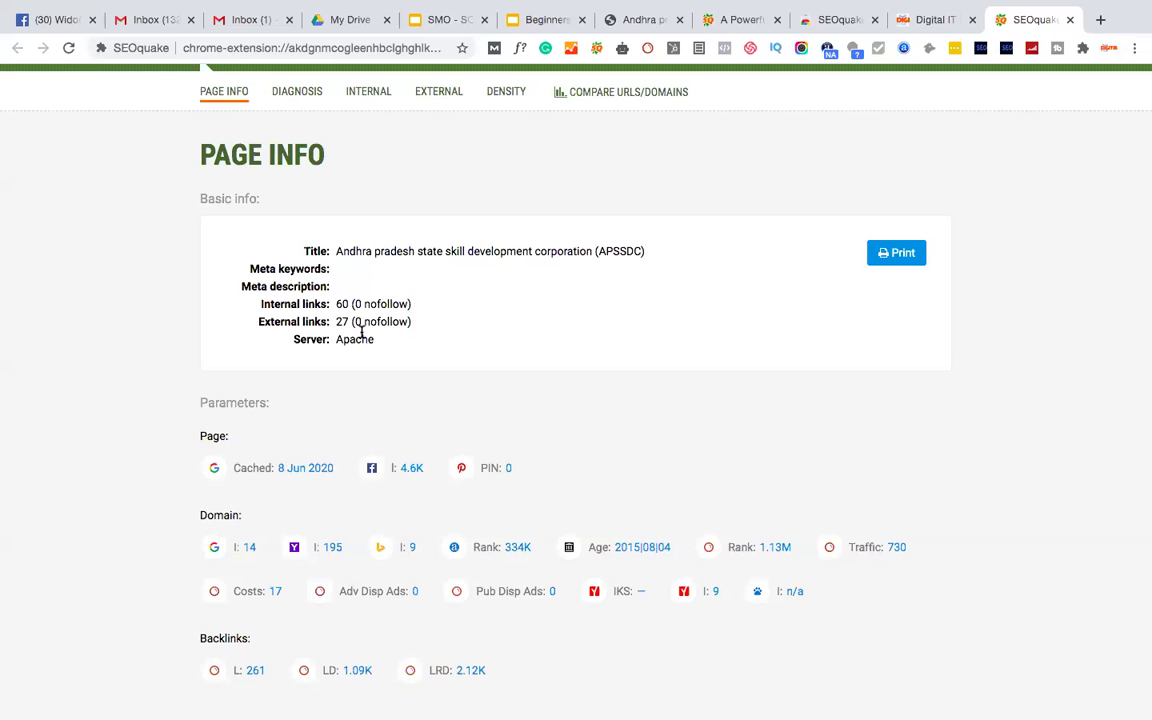
# Examine the page info report for the APSSDC site, covering its parameters, backlinks and keyword density tables for single words and phrases
pyautogui.scroll(-2, 361, 330)
pyautogui.scroll(-5, 361, 337)
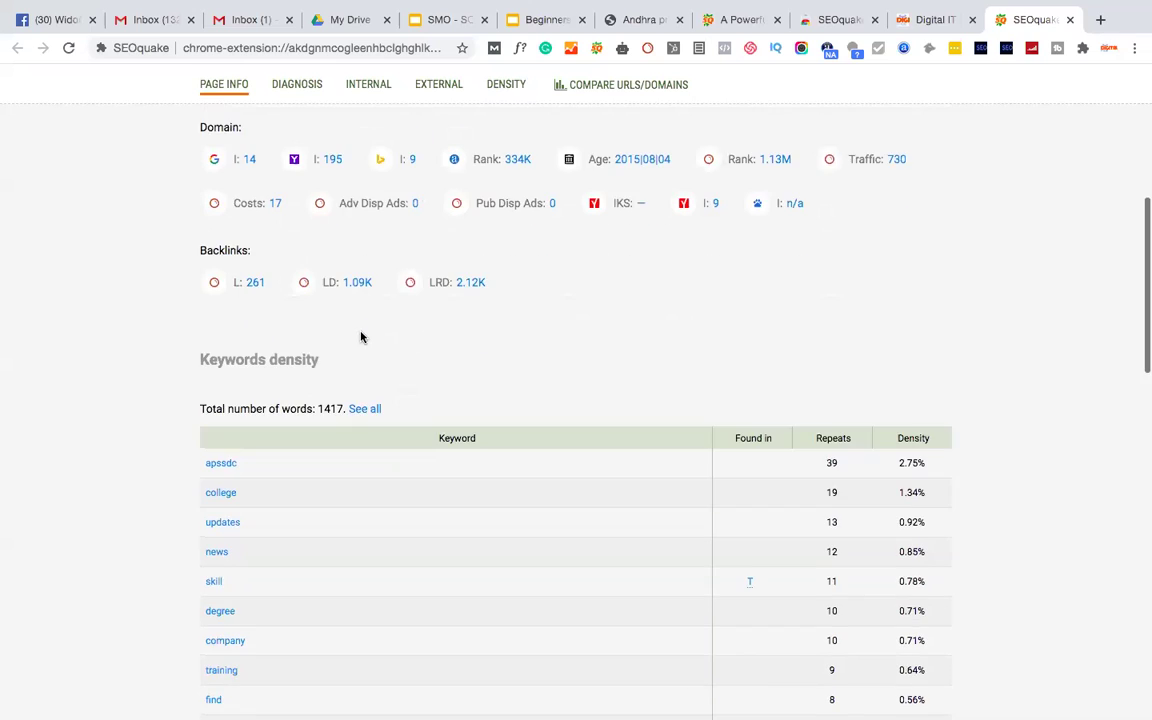
pyautogui.scroll(-1, 296, 152)
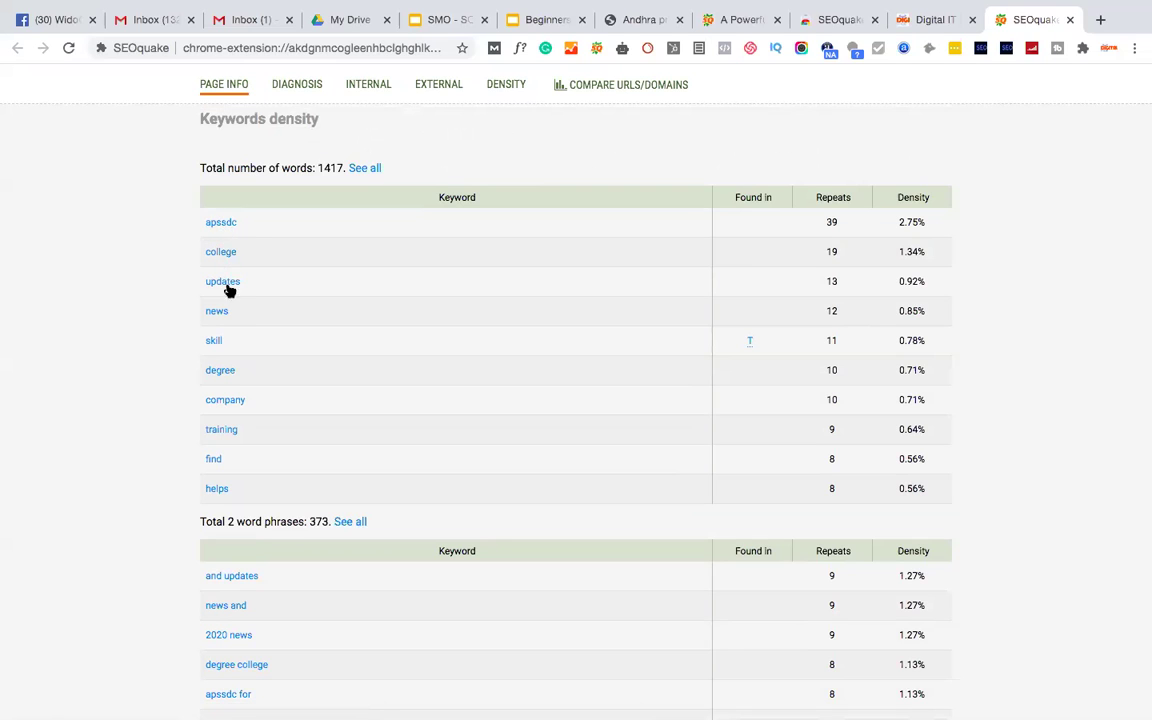
pyautogui.scroll(-2, 217, 436)
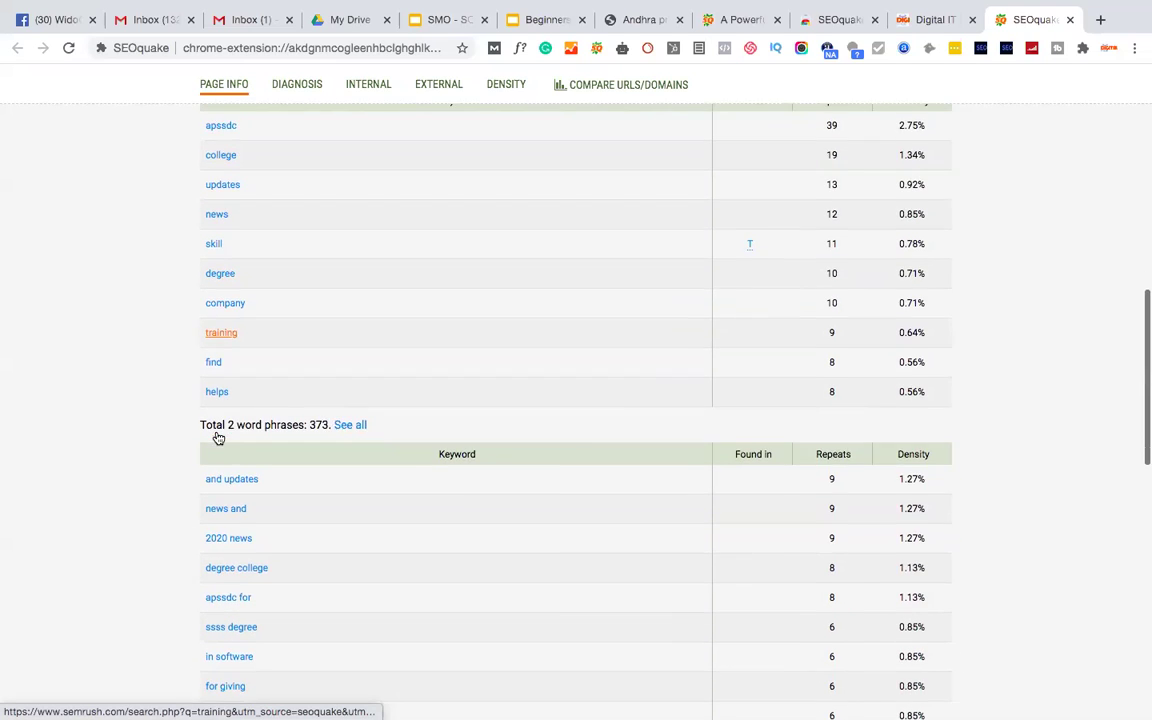
pyautogui.scroll(4, 222, 364)
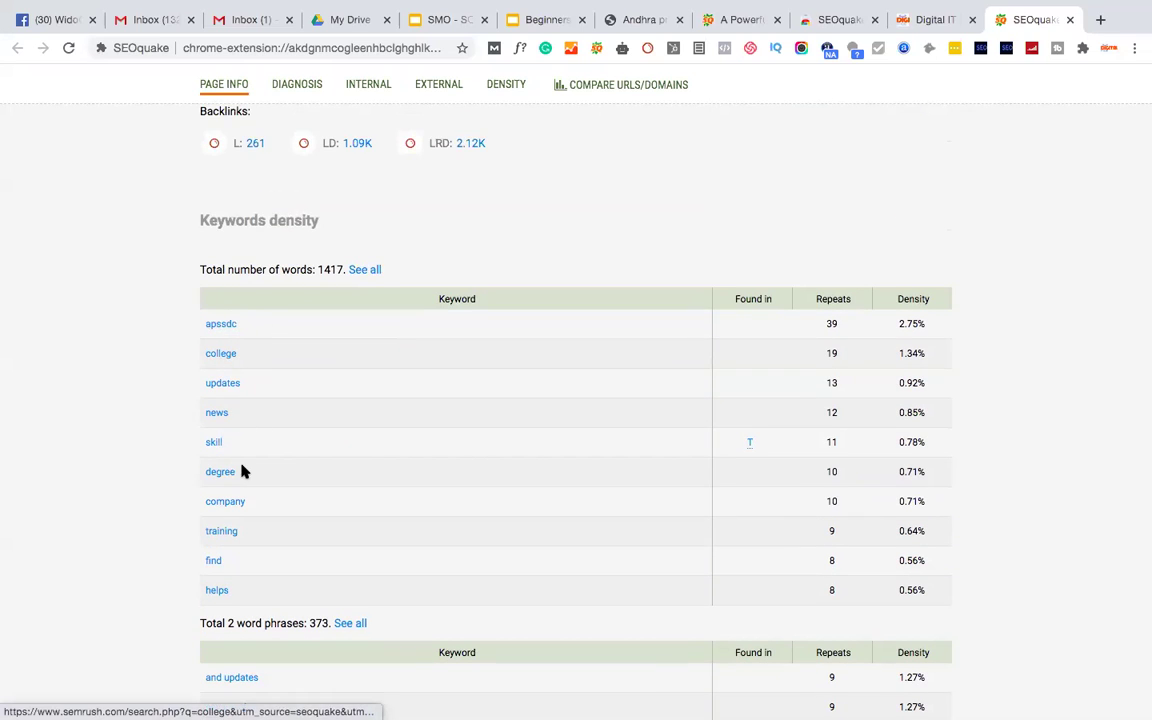
pyautogui.scroll(-4, 243, 484)
pyautogui.scroll(-7, 243, 484)
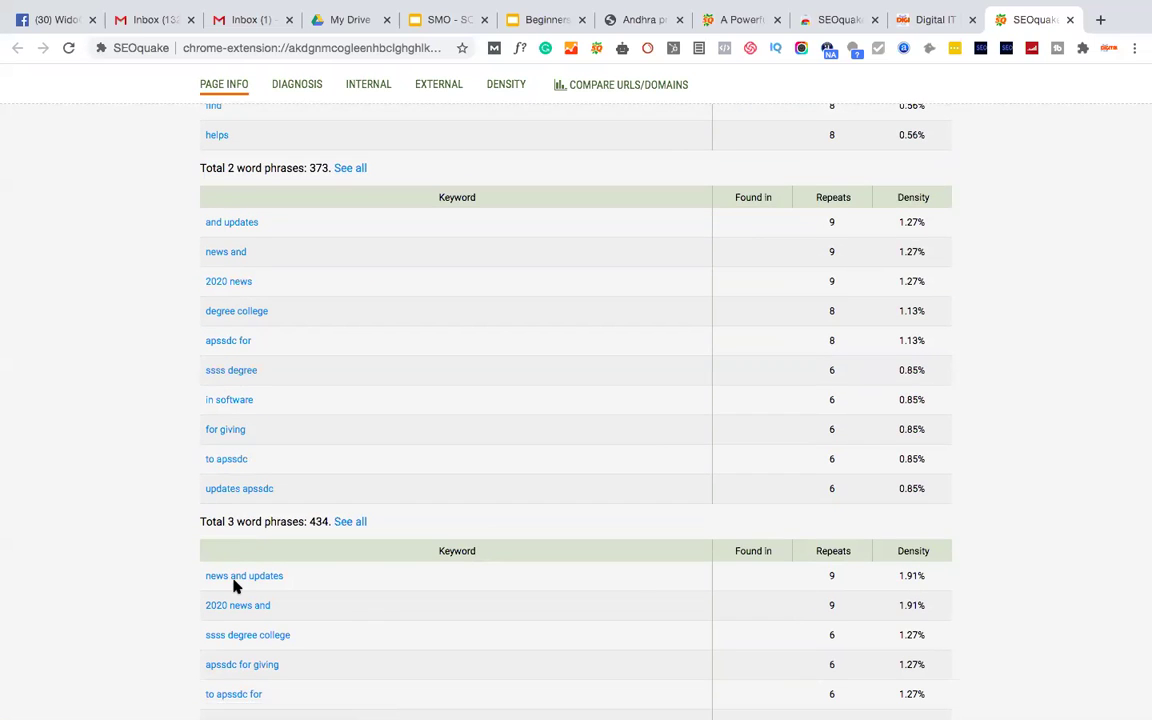
pyautogui.scroll(-17, 233, 585)
pyautogui.scroll(20, 233, 587)
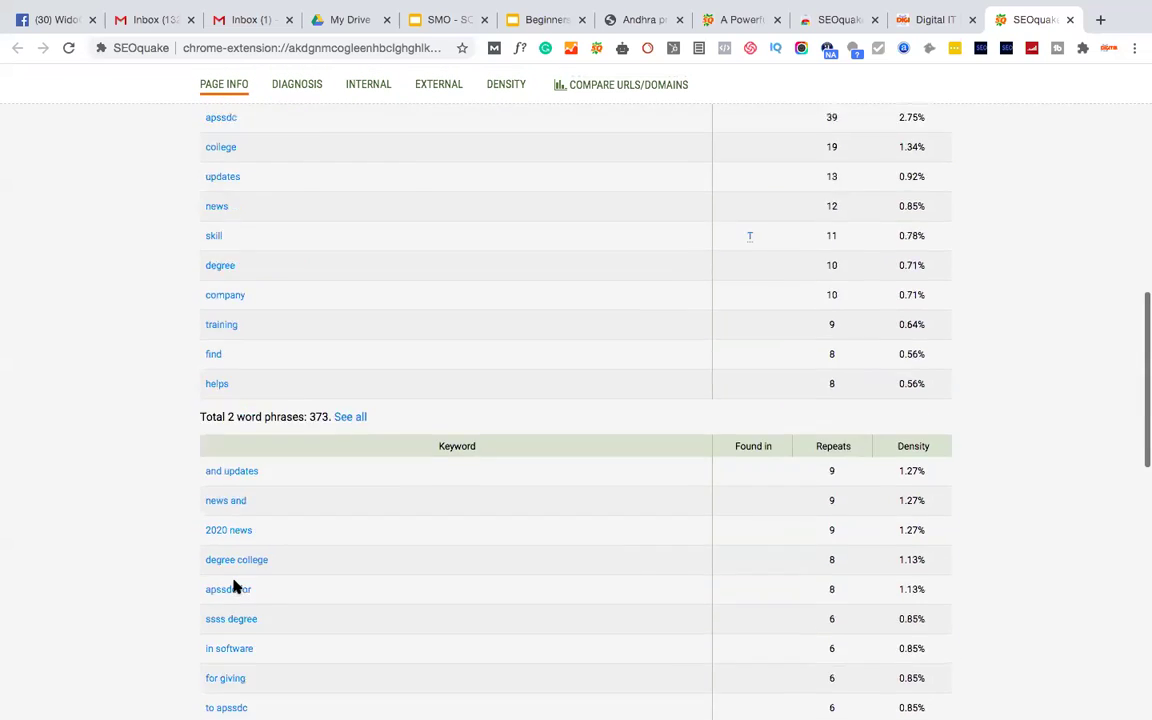
pyautogui.scroll(15, 234, 587)
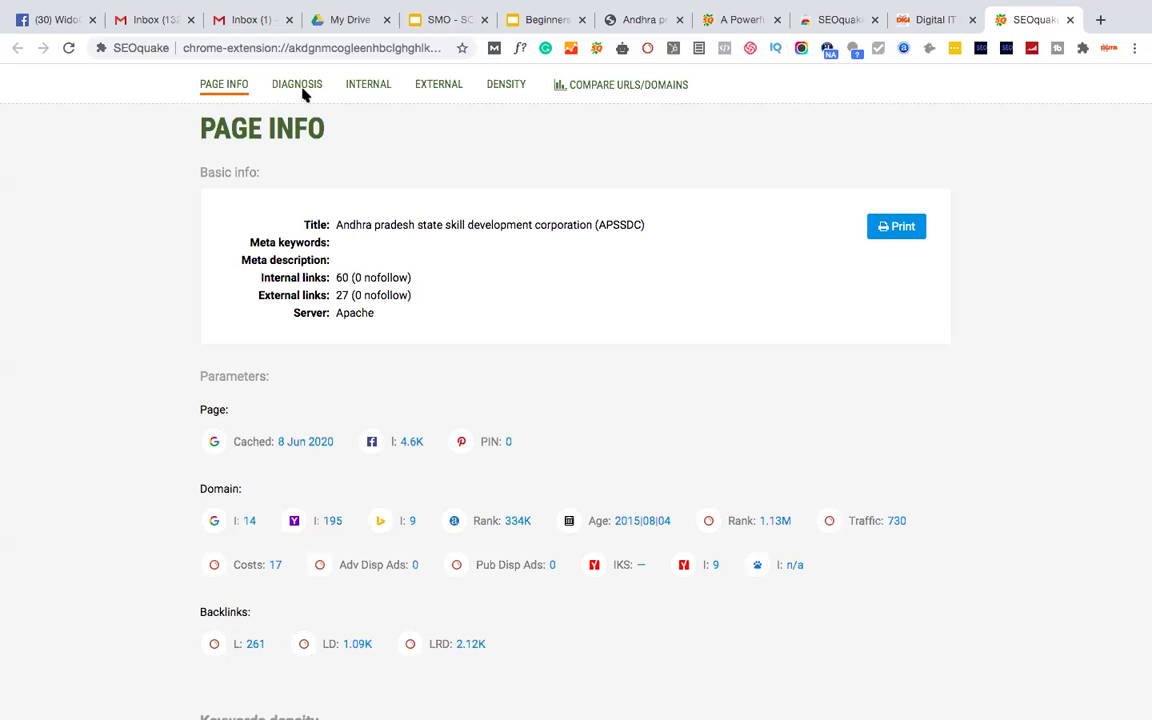
# Open the SEO diagnosis for the APSSDC home page and review its URL length, page analysis, mobile compliance and site compliance checks
pyautogui.click(304, 90)
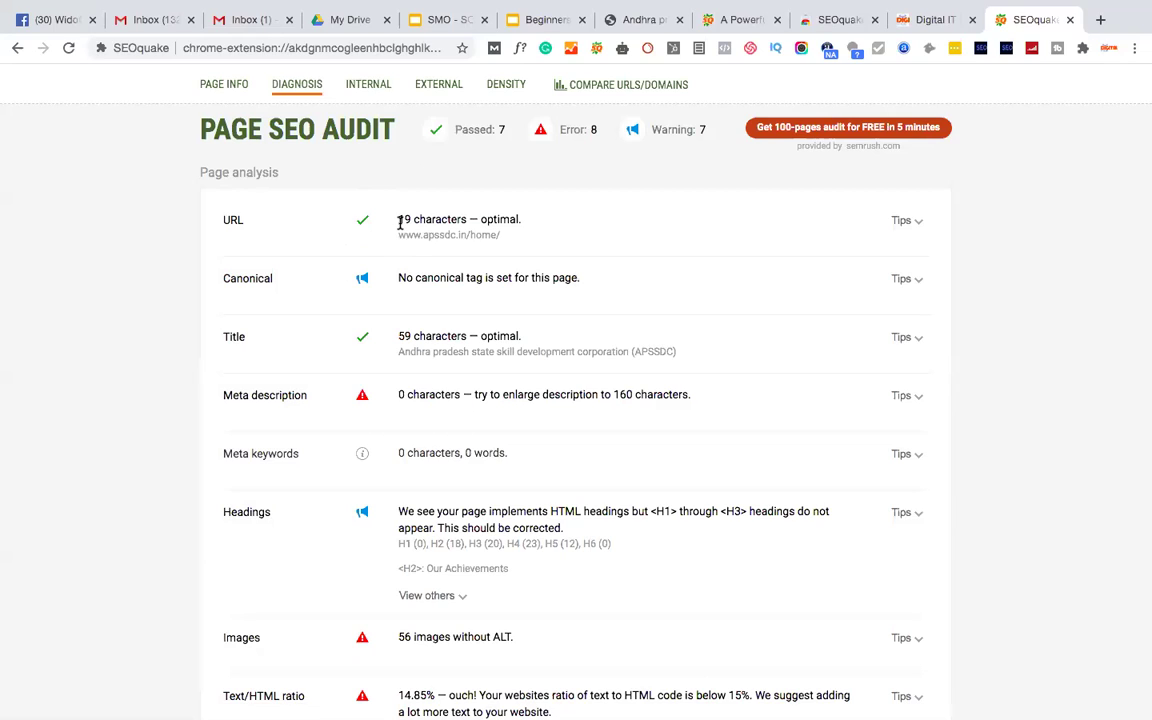
pyautogui.moveTo(399, 222); pyautogui.dragTo(466, 220)
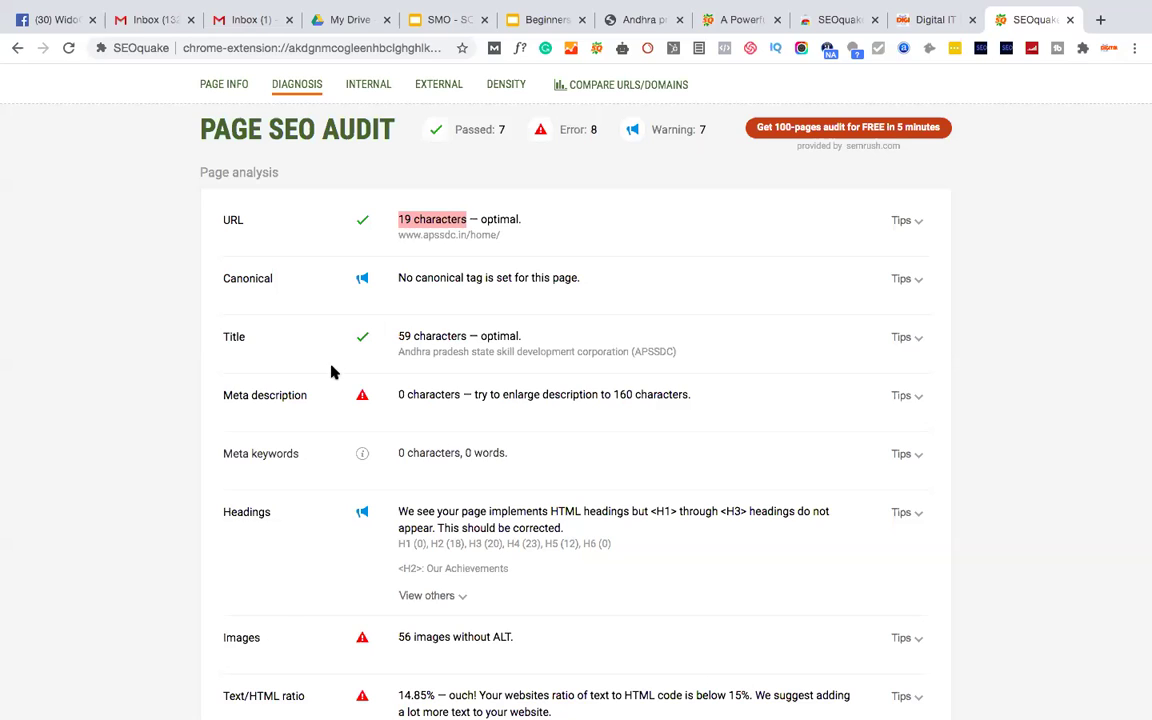
pyautogui.scroll(-2, 323, 343)
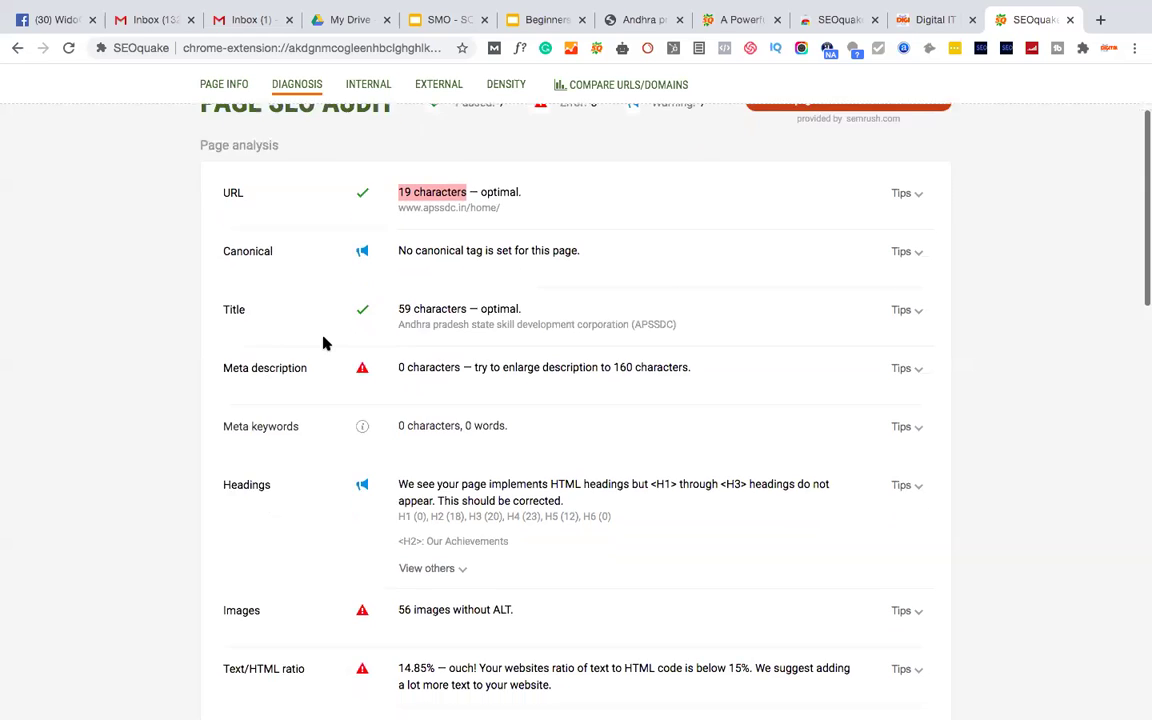
pyautogui.scroll(-3, 323, 343)
pyautogui.scroll(-6, 323, 343)
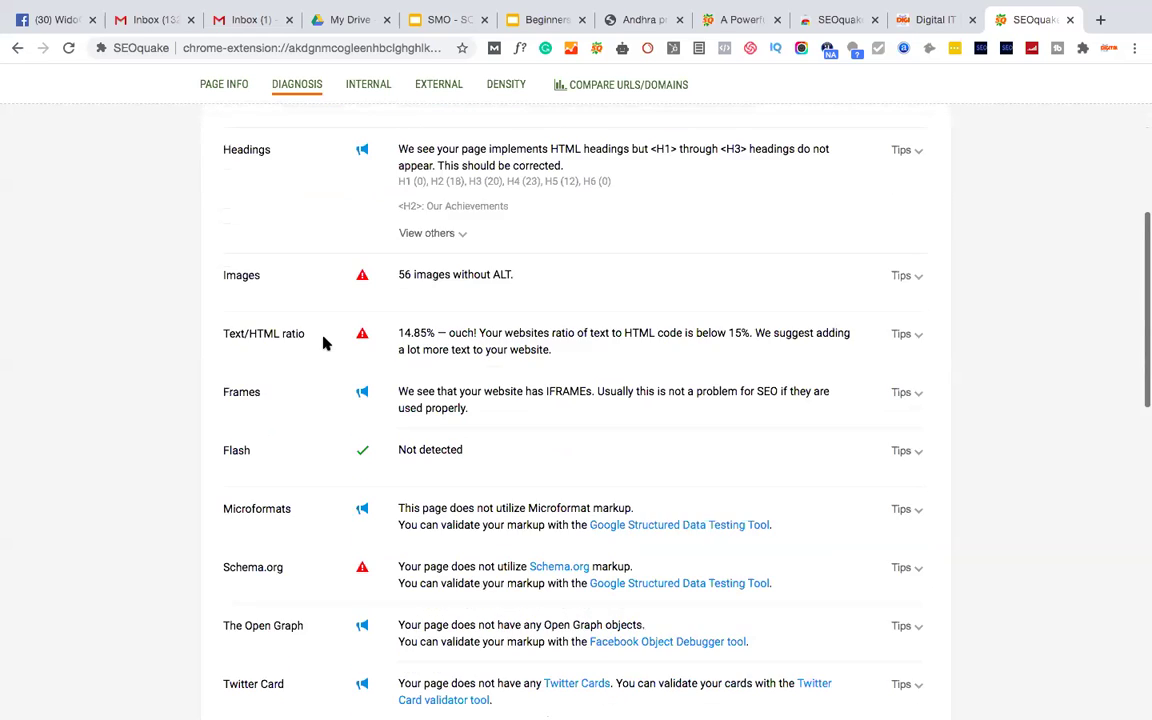
pyautogui.scroll(-6, 323, 343)
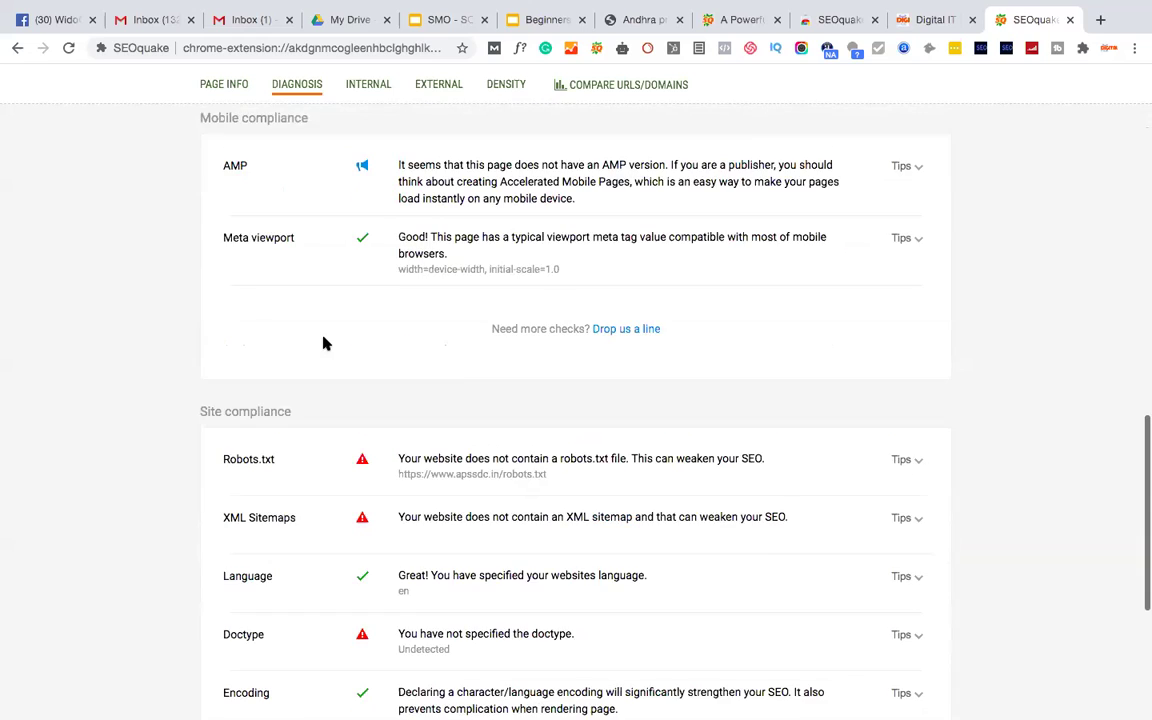
pyautogui.scroll(8, 323, 343)
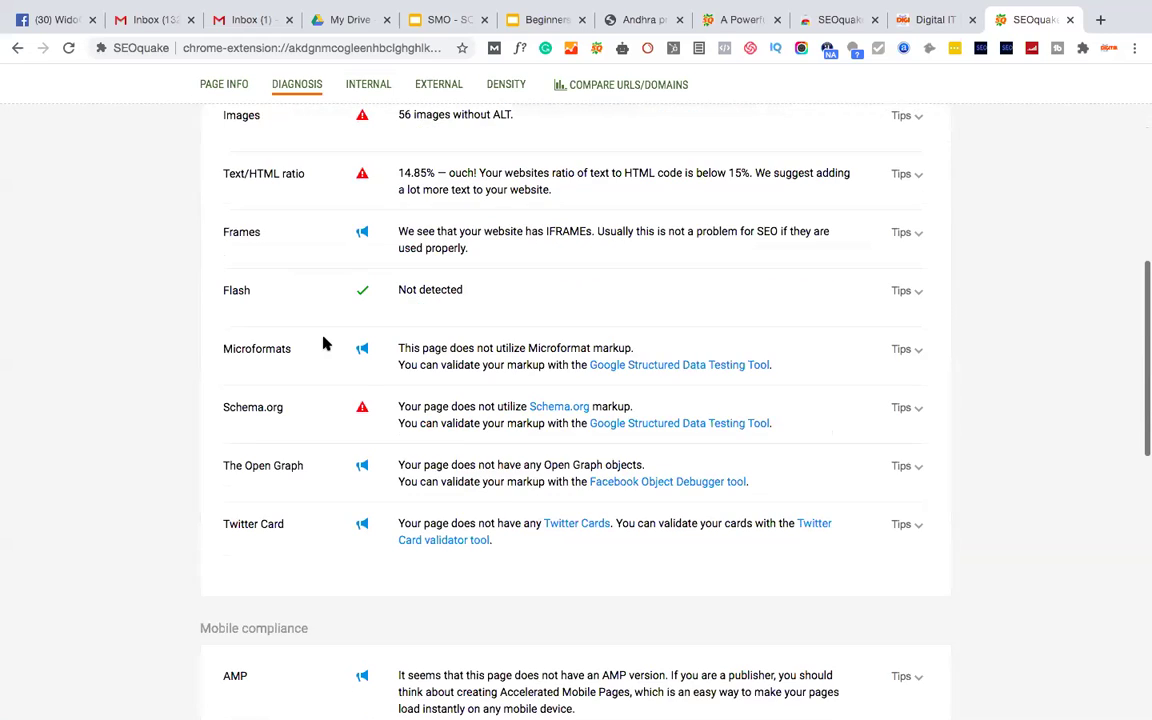
pyautogui.scroll(7, 323, 343)
pyautogui.scroll(-1, 323, 343)
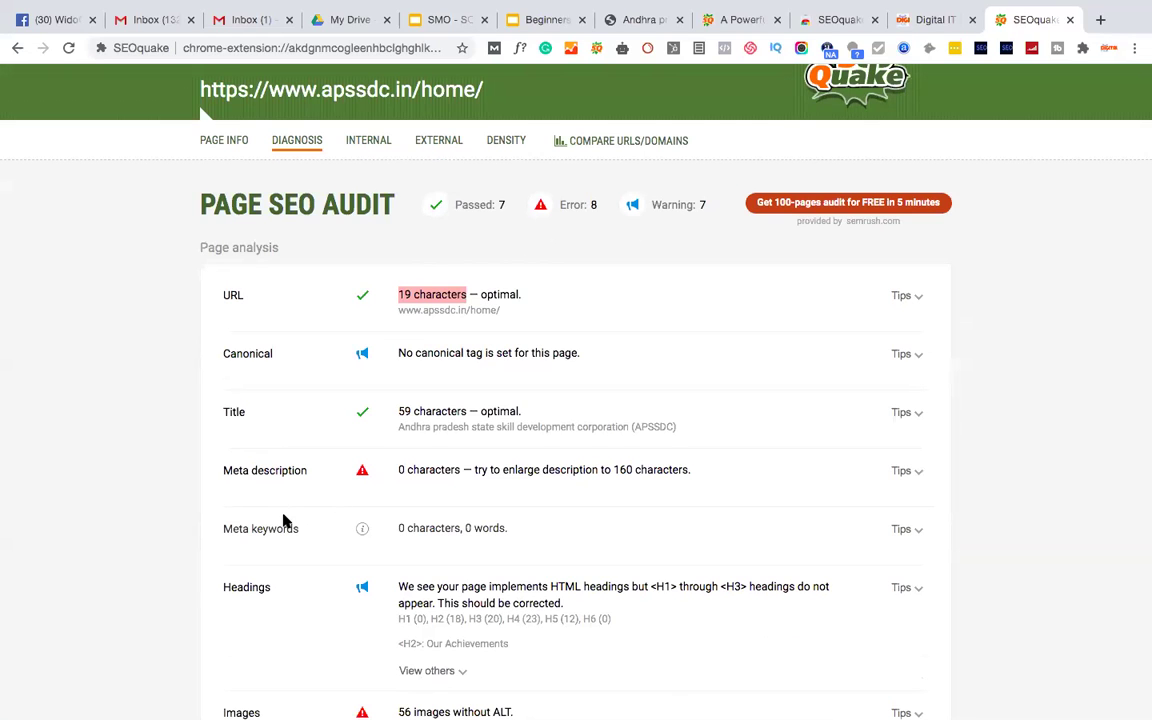
pyautogui.scroll(-3, 283, 521)
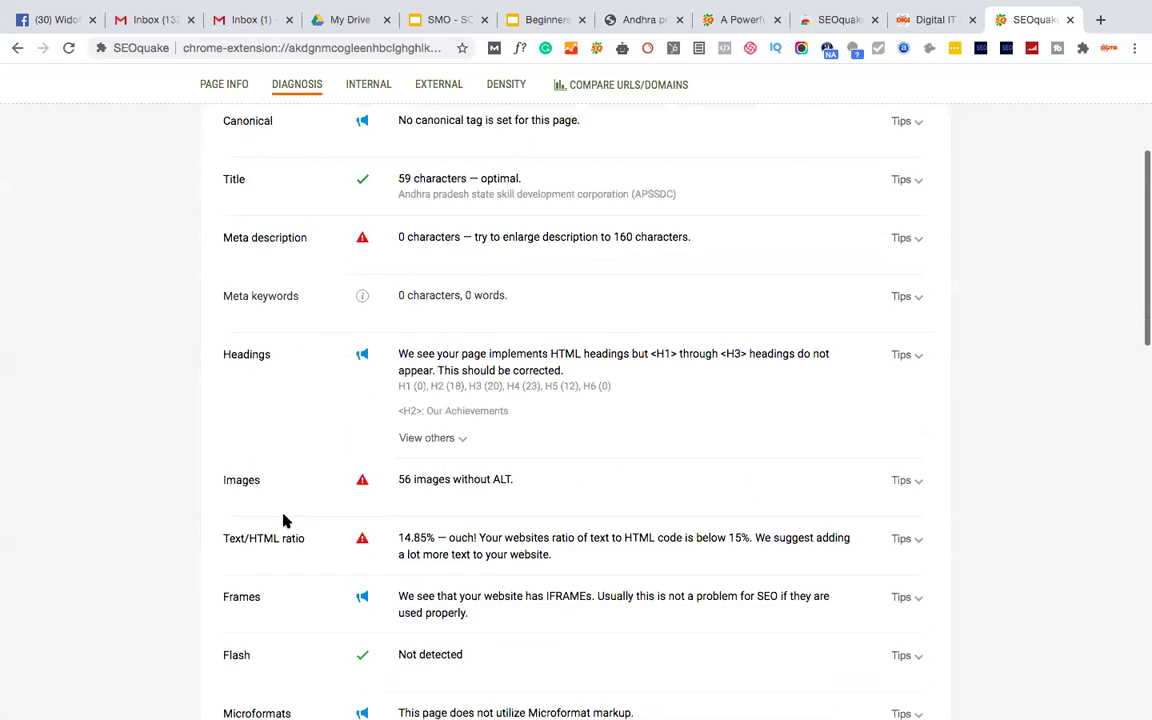
pyautogui.scroll(-2, 283, 521)
pyautogui.scroll(6, 283, 521)
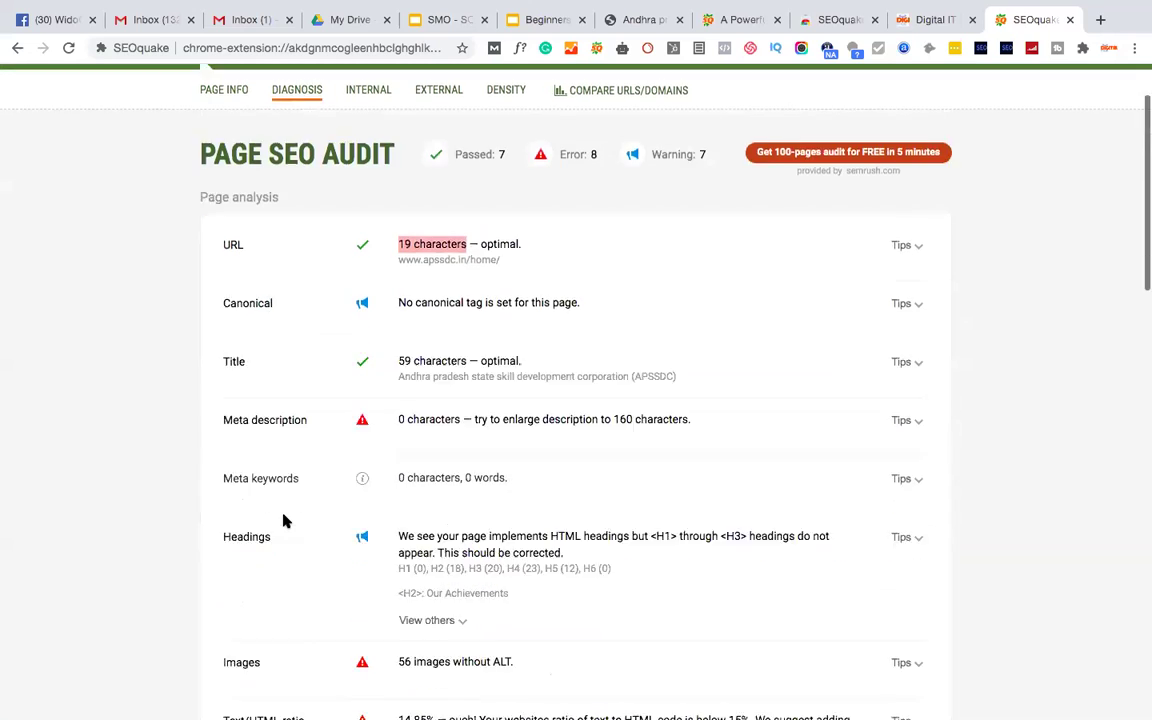
pyautogui.scroll(1, 283, 521)
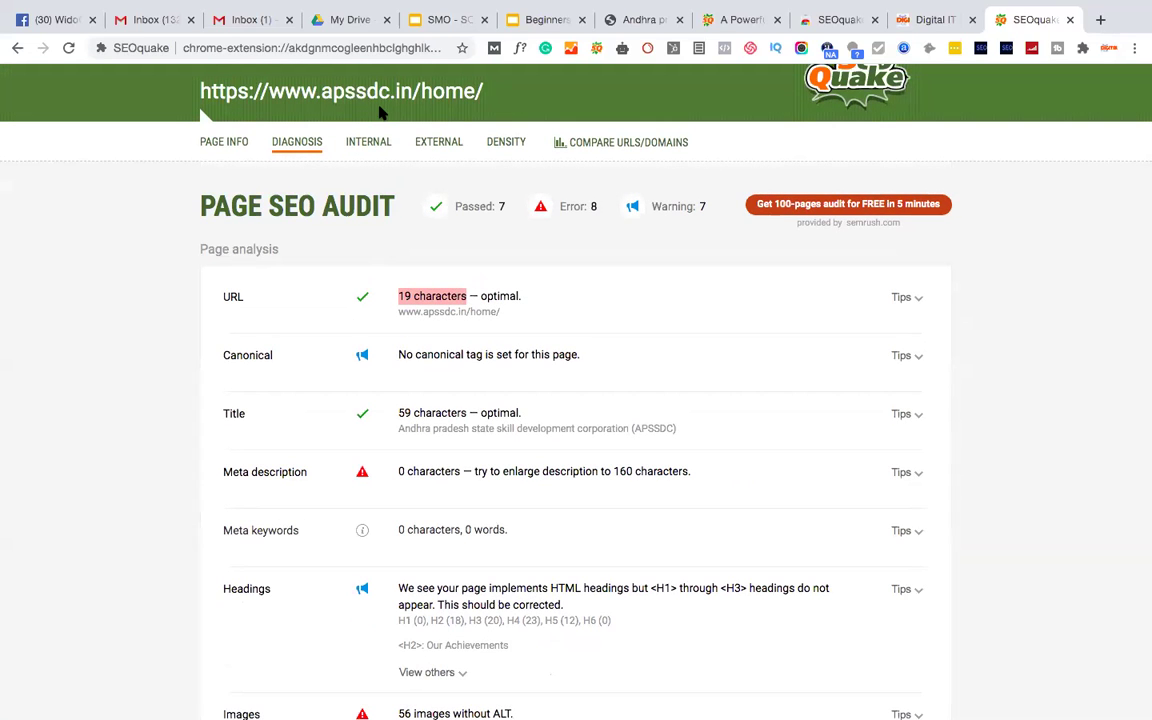
# Switch to the open APSSDC website and inspect the upper part of its home page, including the banner area and updates
pyautogui.click(645, 19)
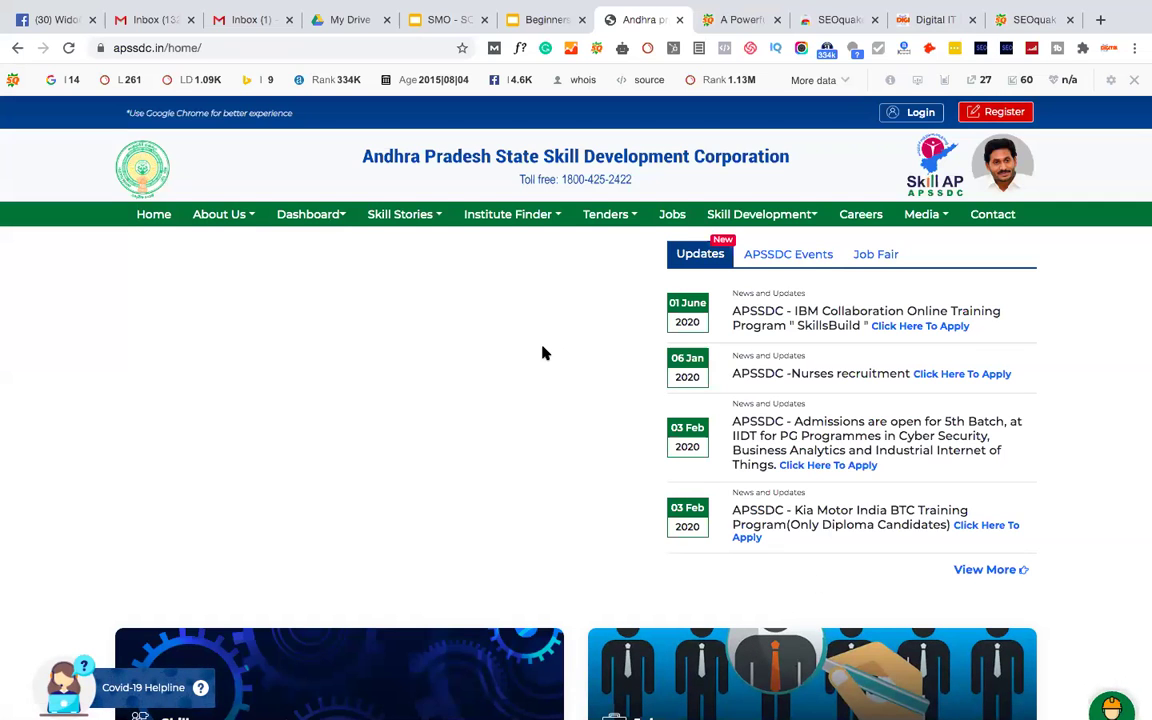
pyautogui.scroll(-2, 543, 352)
pyautogui.scroll(-2, 543, 352)
pyautogui.scroll(4, 543, 352)
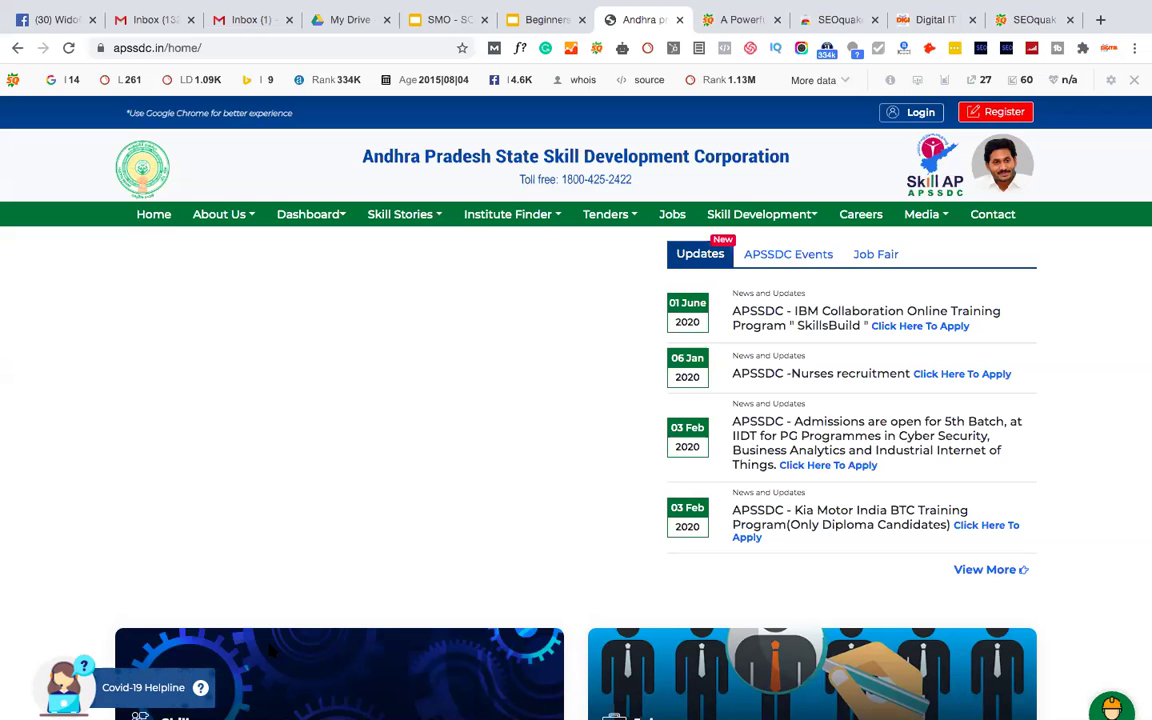
pyautogui.scroll(-1, 481, 406)
pyautogui.scroll(1, 473, 409)
pyautogui.scroll(-1, 432, 356)
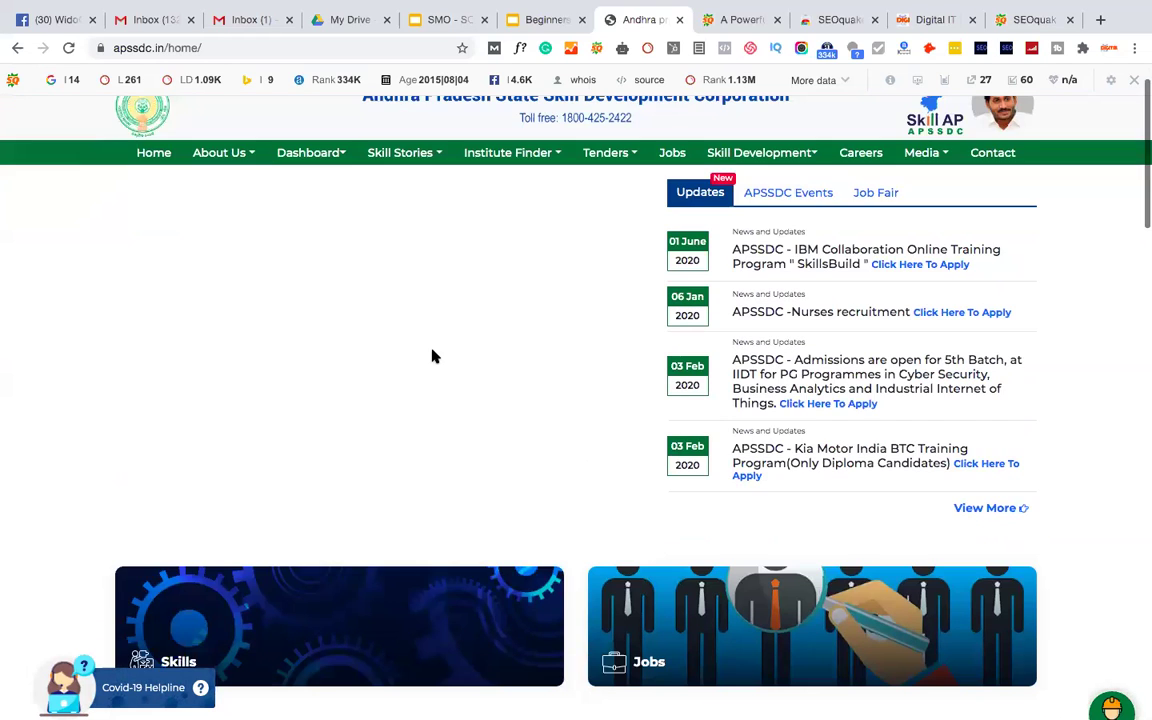
# Look through the rest of the APSSDC home page, from Skill Stories to the last slide of the Quick Links carousel
pyautogui.scroll(-15, 432, 356)
pyautogui.scroll(4, 432, 356)
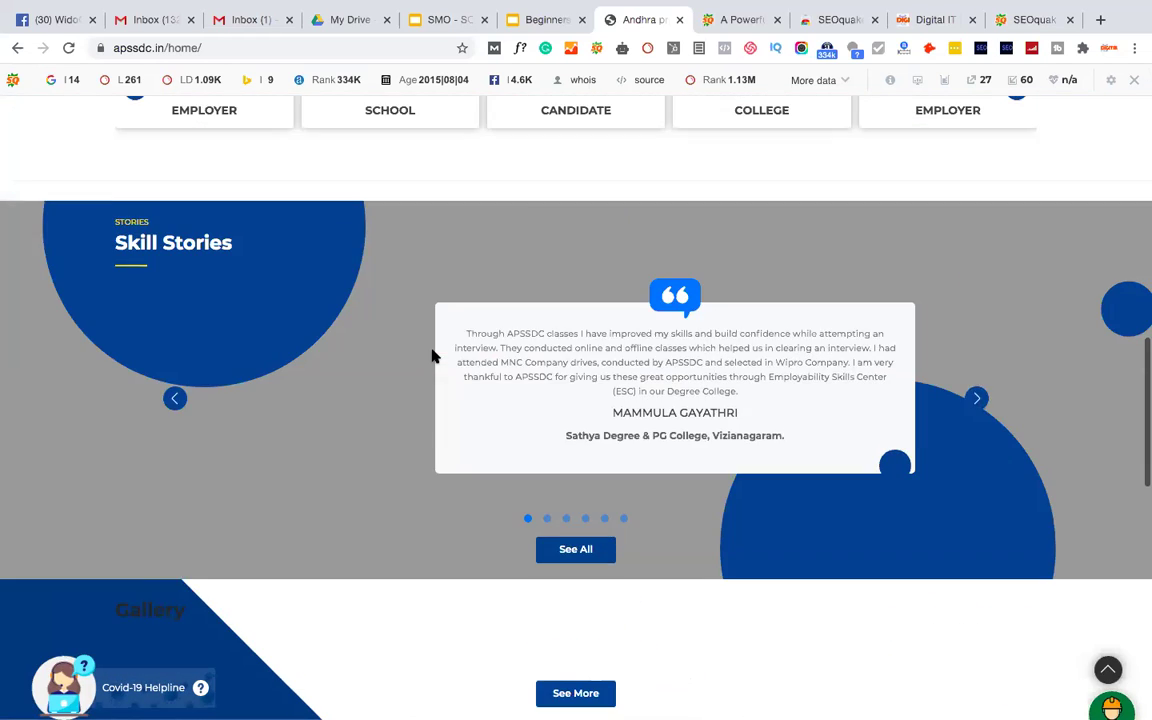
pyautogui.scroll(1, 432, 356)
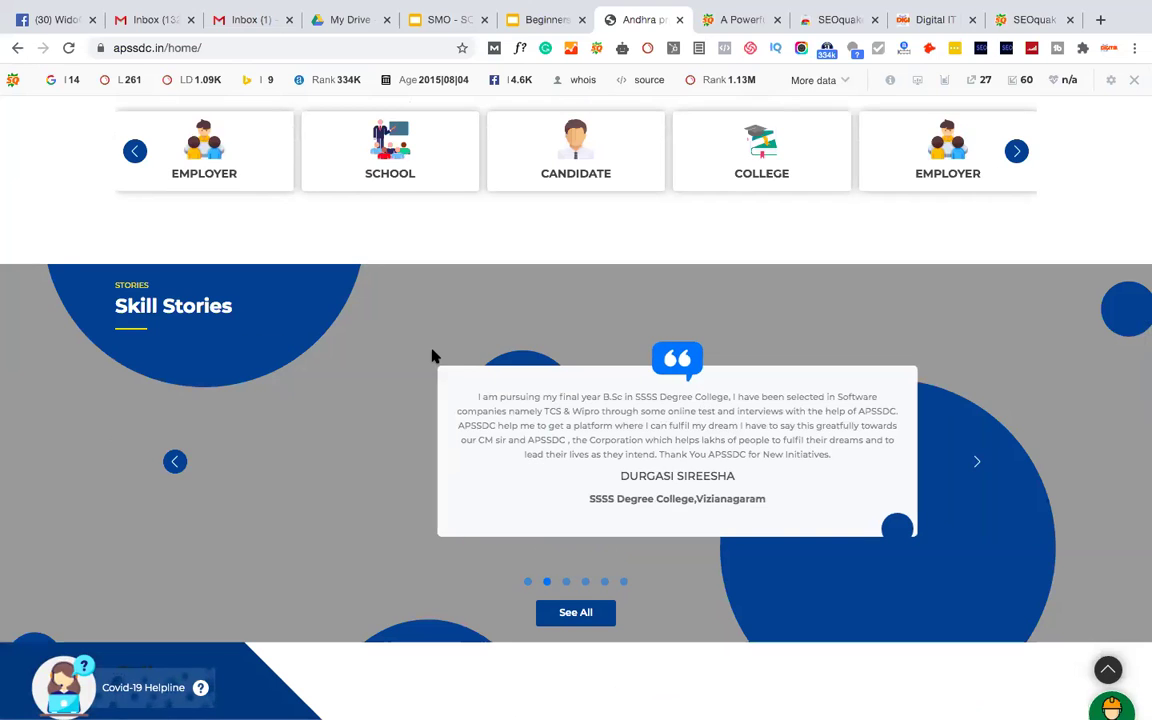
pyautogui.scroll(-1, 432, 356)
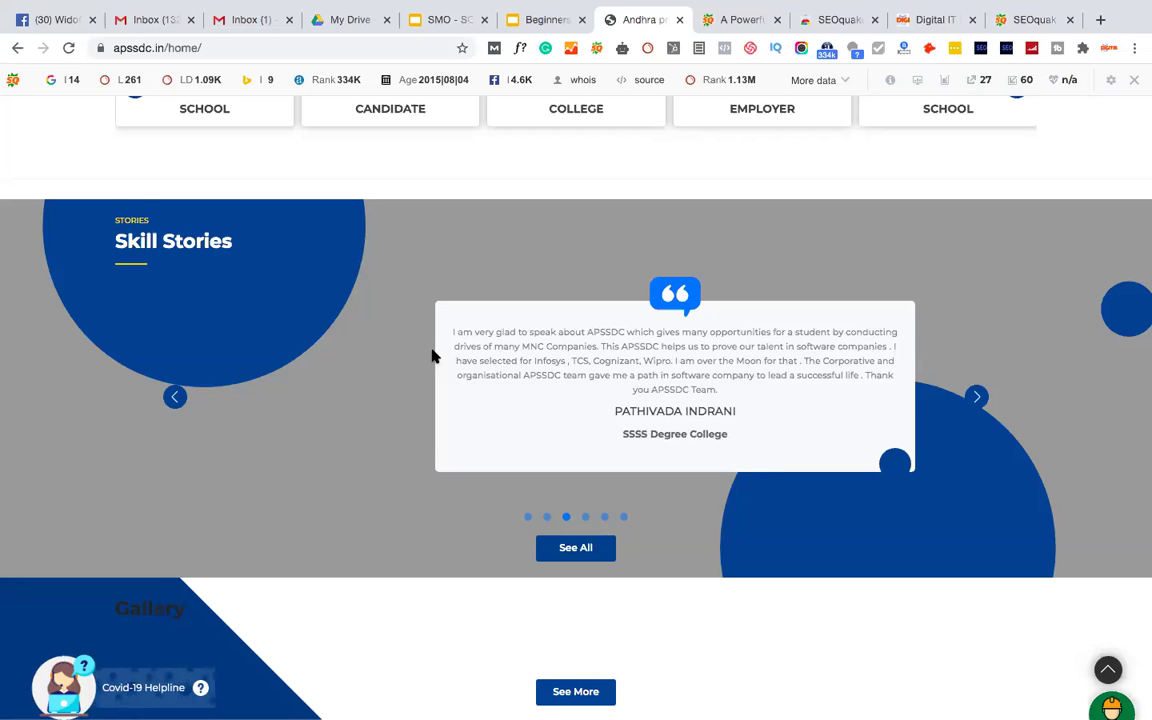
pyautogui.scroll(-5, 432, 356)
pyautogui.scroll(-10, 522, 465)
pyautogui.scroll(3, 522, 462)
pyautogui.scroll(-3, 489, 491)
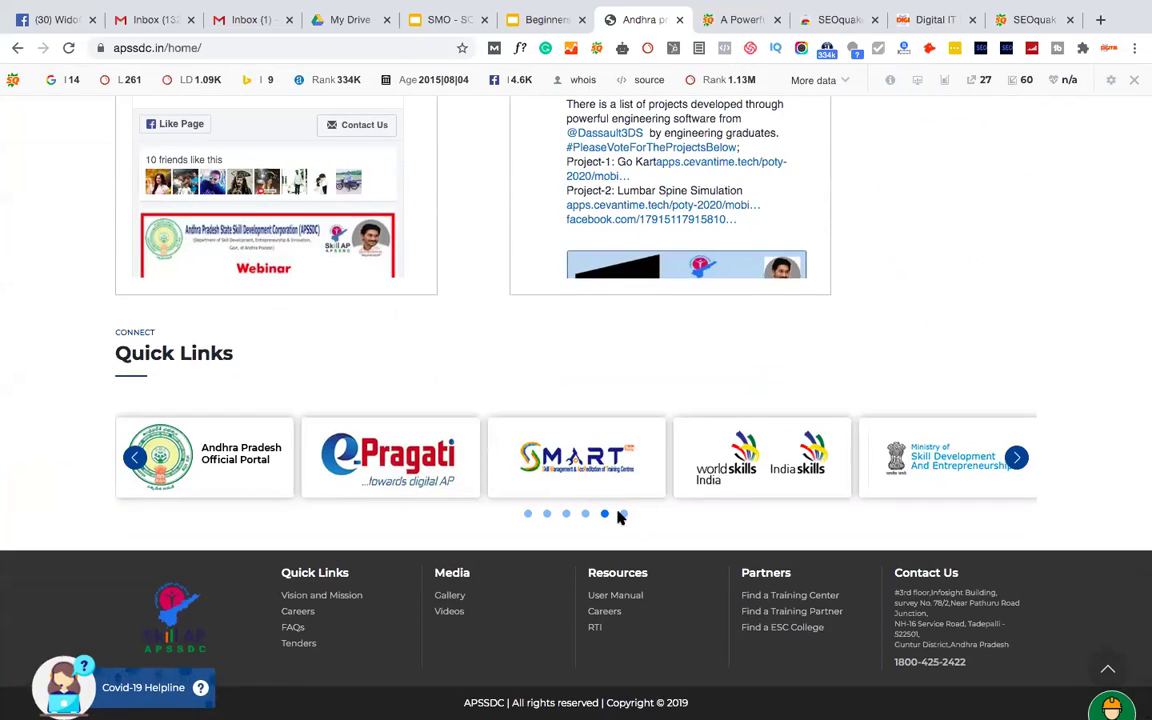
pyautogui.click(621, 514)
# Open the full gallery page from the home page's Gallery section and look over its image grid
pyautogui.scroll(3, 504, 330)
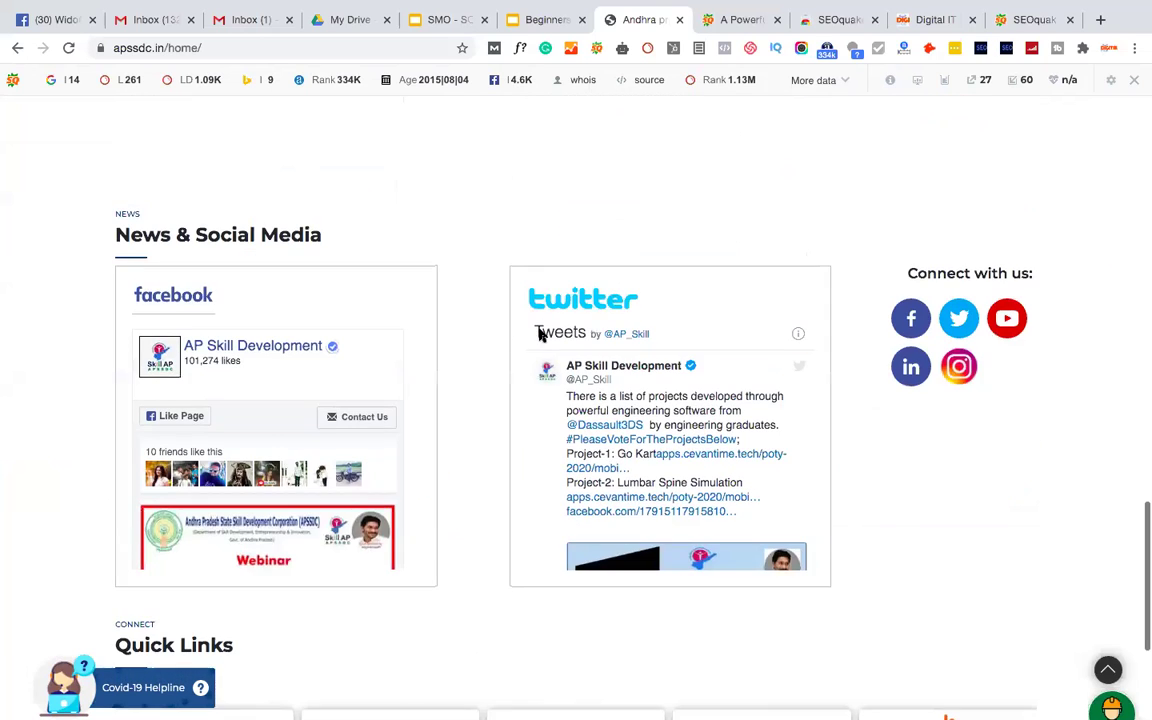
pyautogui.scroll(4, 579, 244)
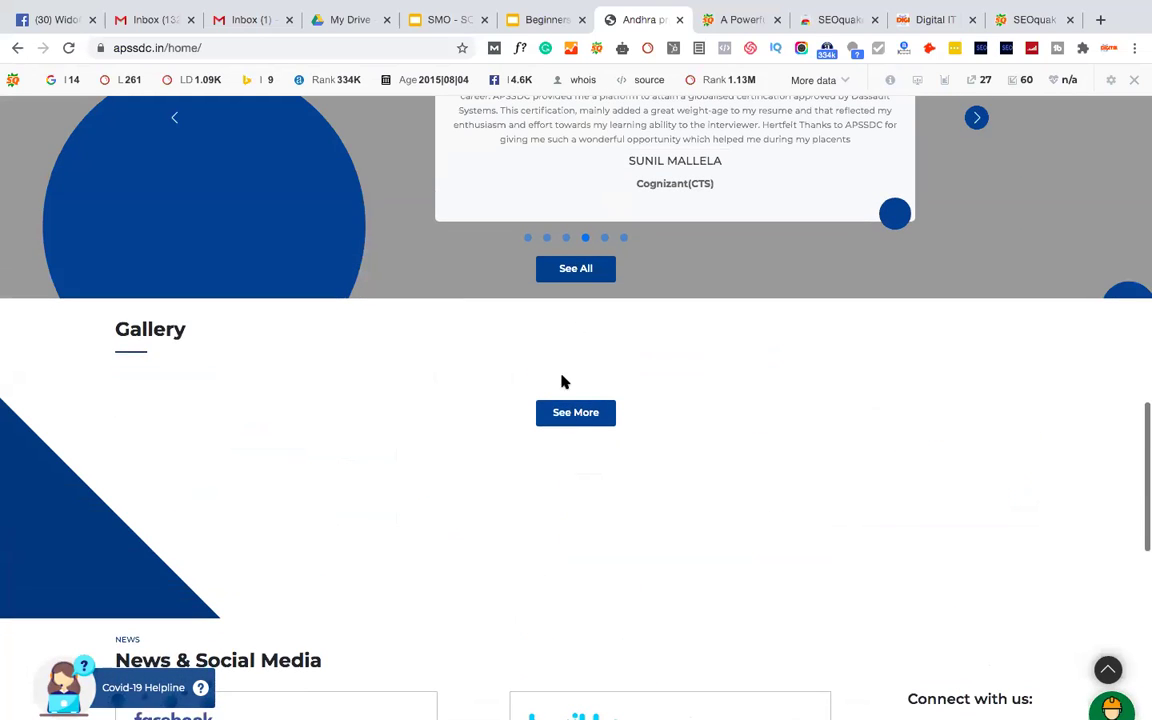
pyautogui.click(565, 412)
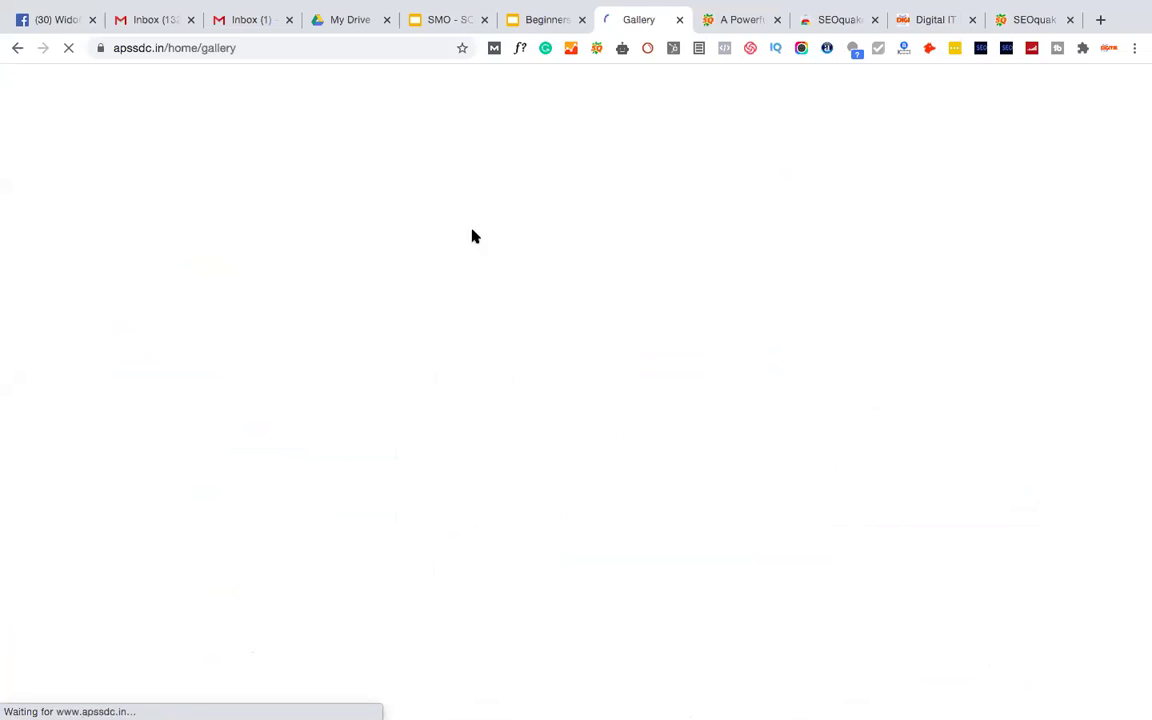
pyautogui.scroll(-3, 543, 396)
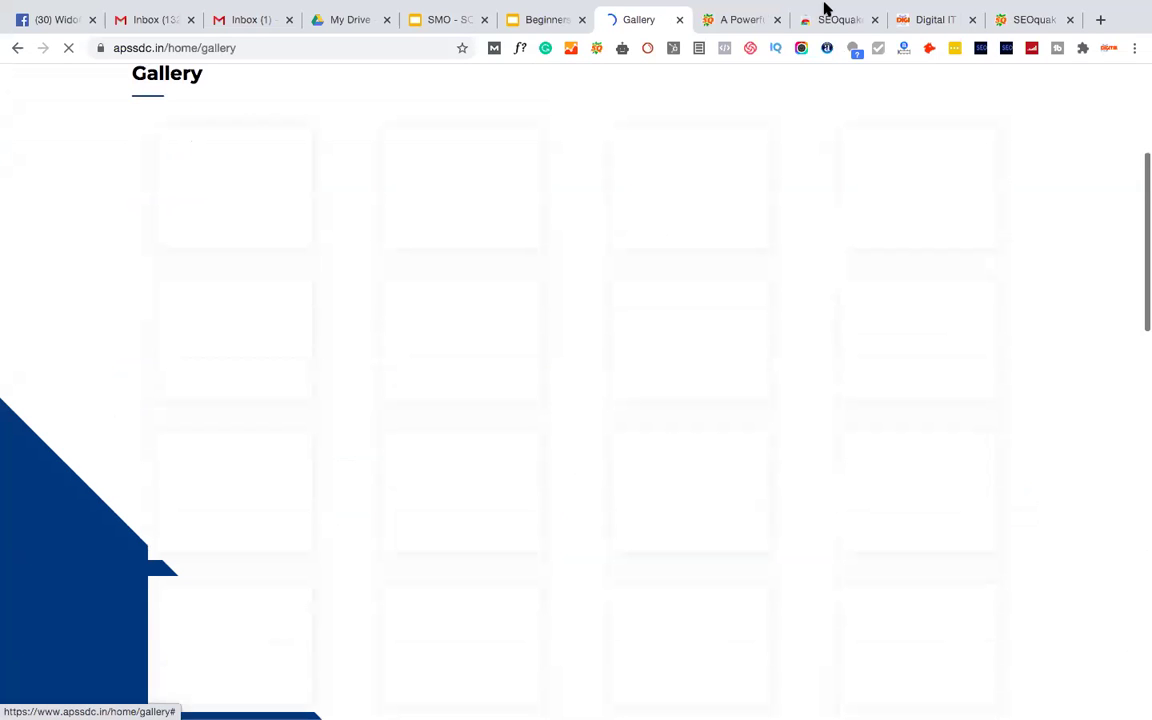
# Switch to the digitalithub.com website and open its SEOquake page info report
pyautogui.click(922, 20)
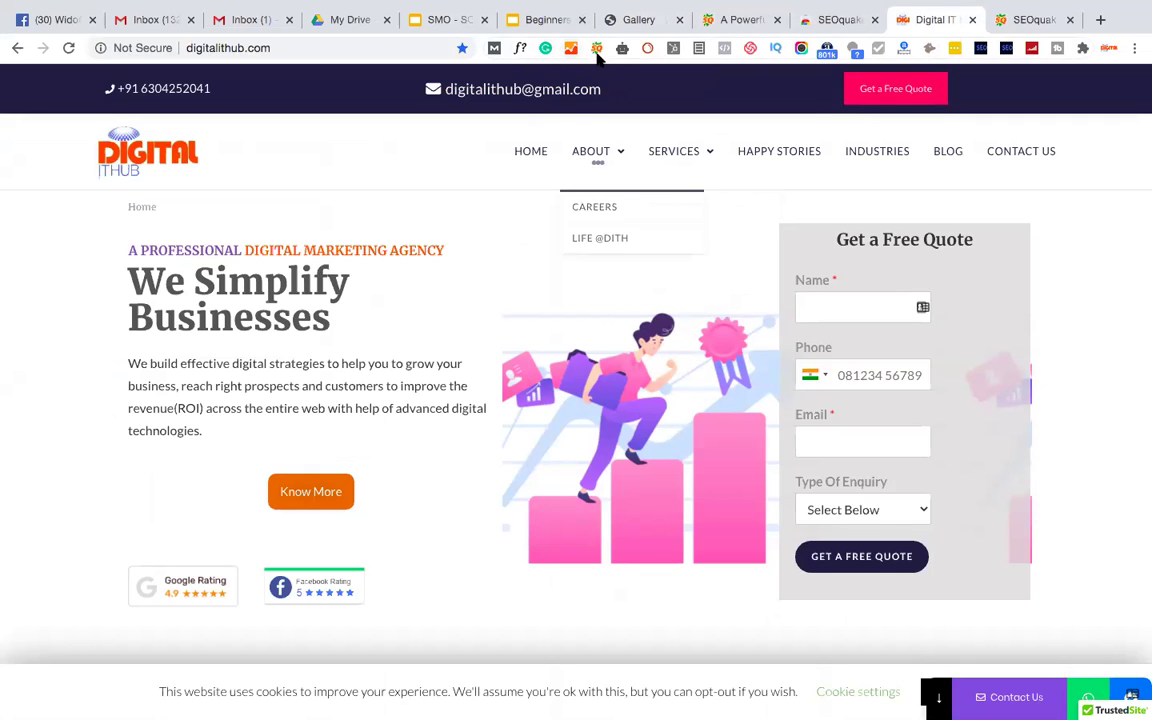
pyautogui.click(596, 50)
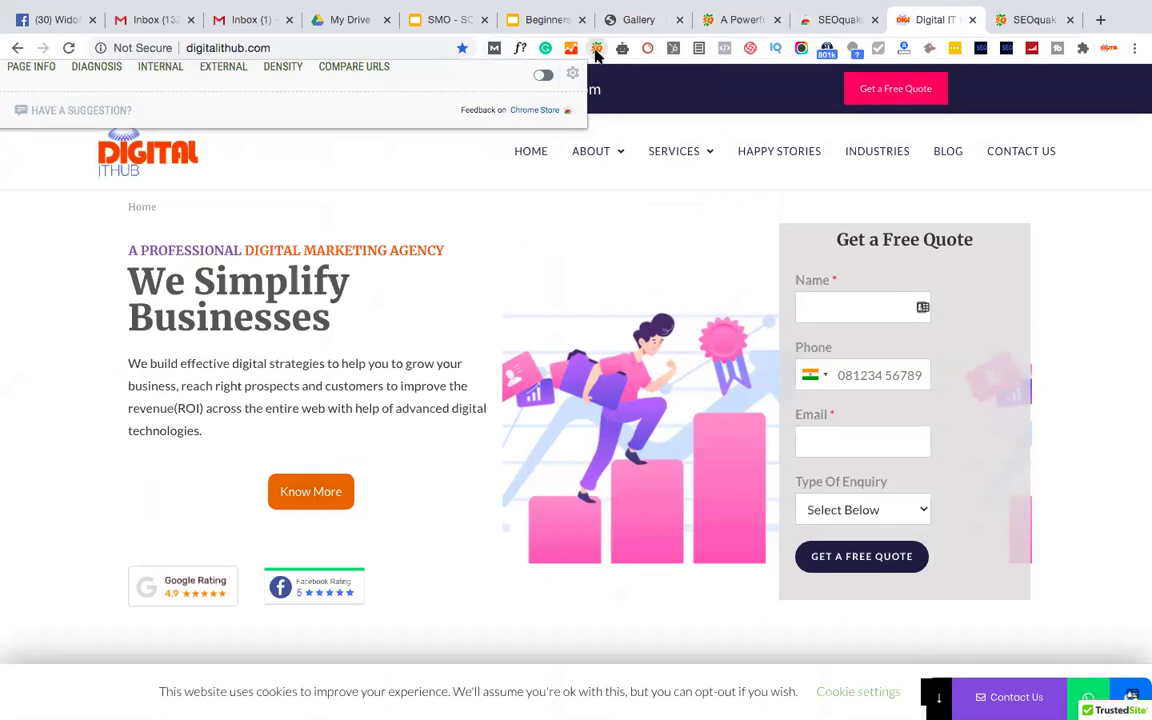
pyautogui.click(29, 77)
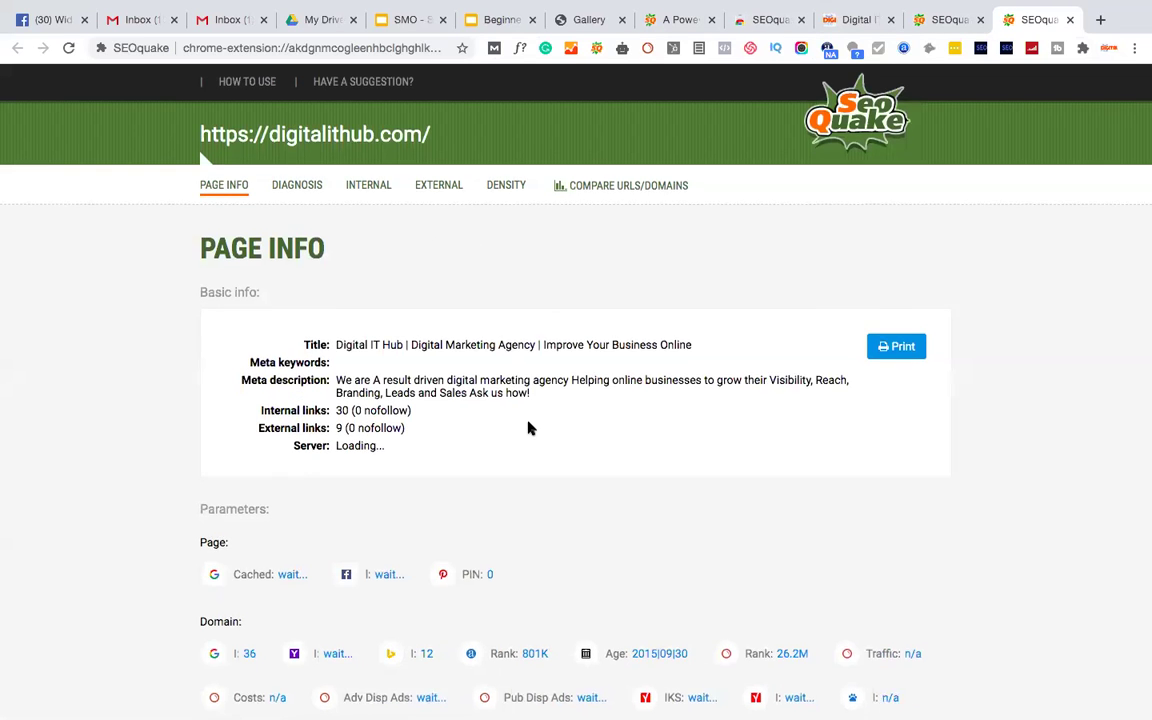
pyautogui.scroll(-3, 529, 427)
pyautogui.scroll(3, 529, 427)
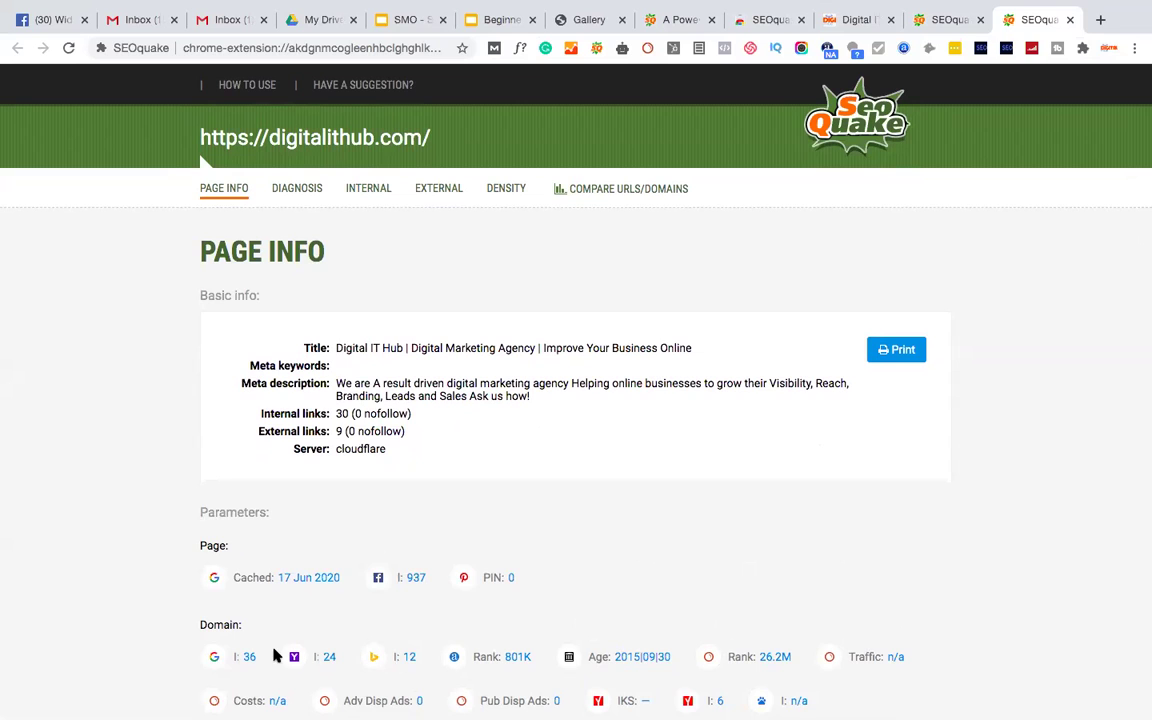
# Highlight the digitalithub.com meta description, and the phrase "Digital Marketing Agency" in its title
pyautogui.scroll(-1, 394, 502)
pyautogui.scroll(1, 394, 502)
pyautogui.moveTo(336, 388); pyautogui.dragTo(537, 396)
pyautogui.click(527, 383)
pyautogui.moveTo(447, 385); pyautogui.dragTo(410, 348)
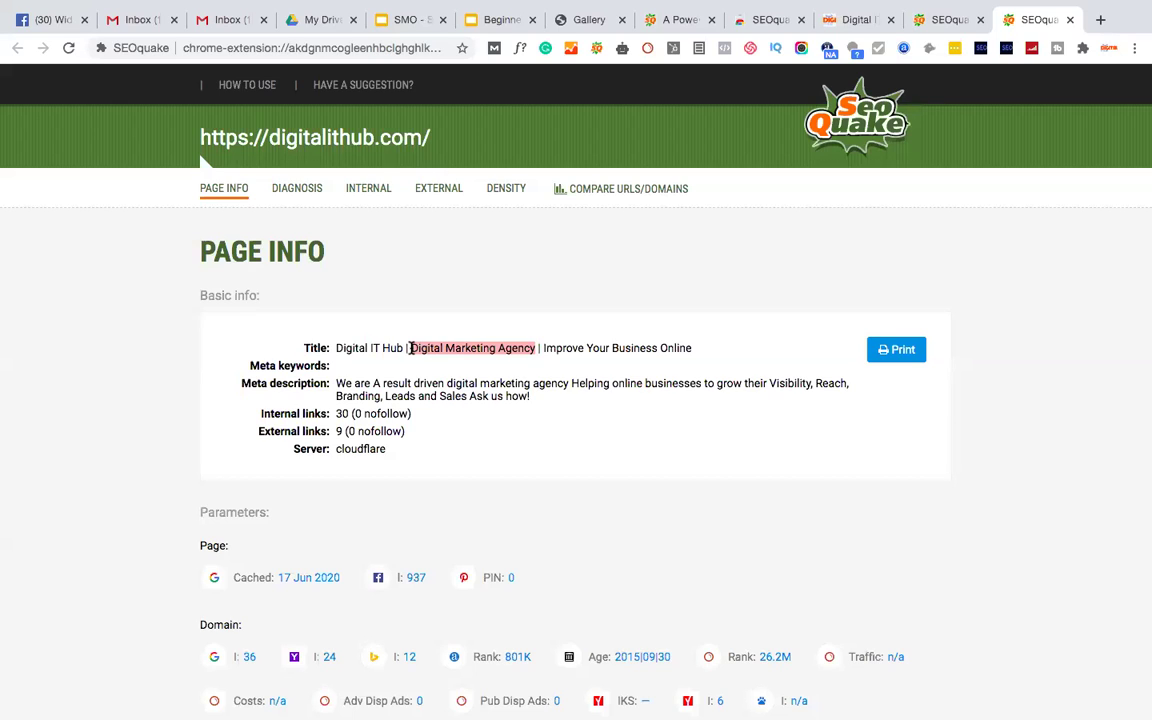
# Examine the digitalithub.com report's page and domain parameters, backlinks and keyword density
pyautogui.scroll(-5, 489, 442)
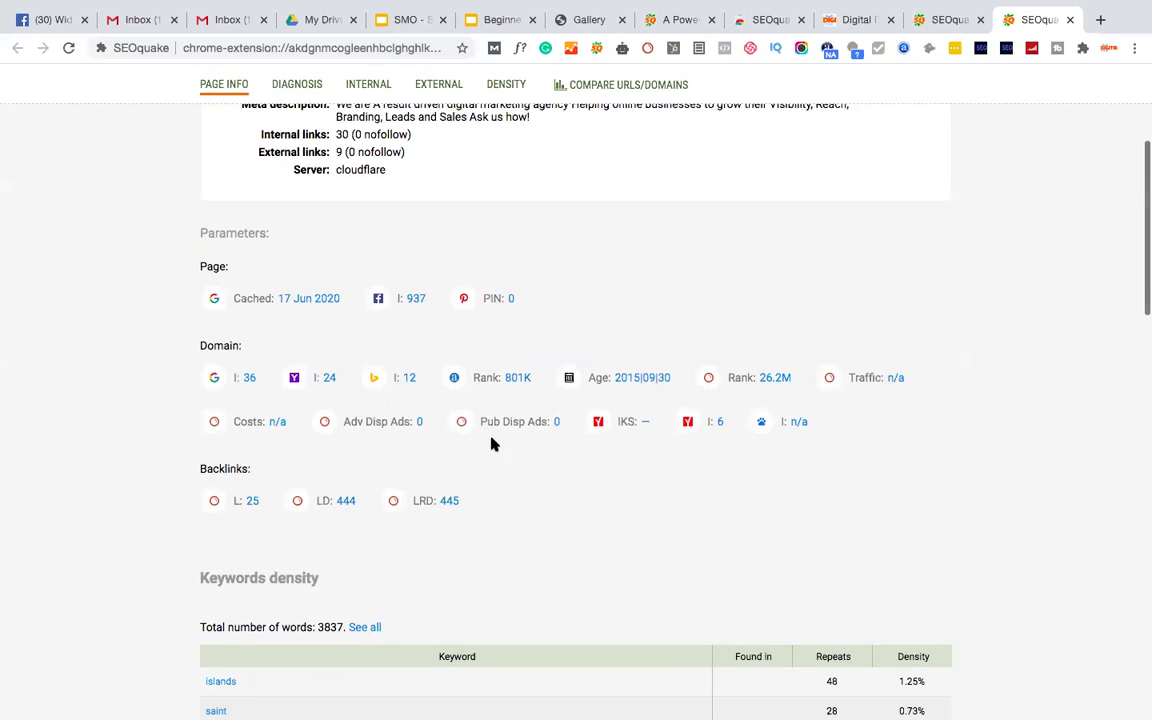
pyautogui.scroll(-3, 491, 442)
pyautogui.scroll(10, 420, 330)
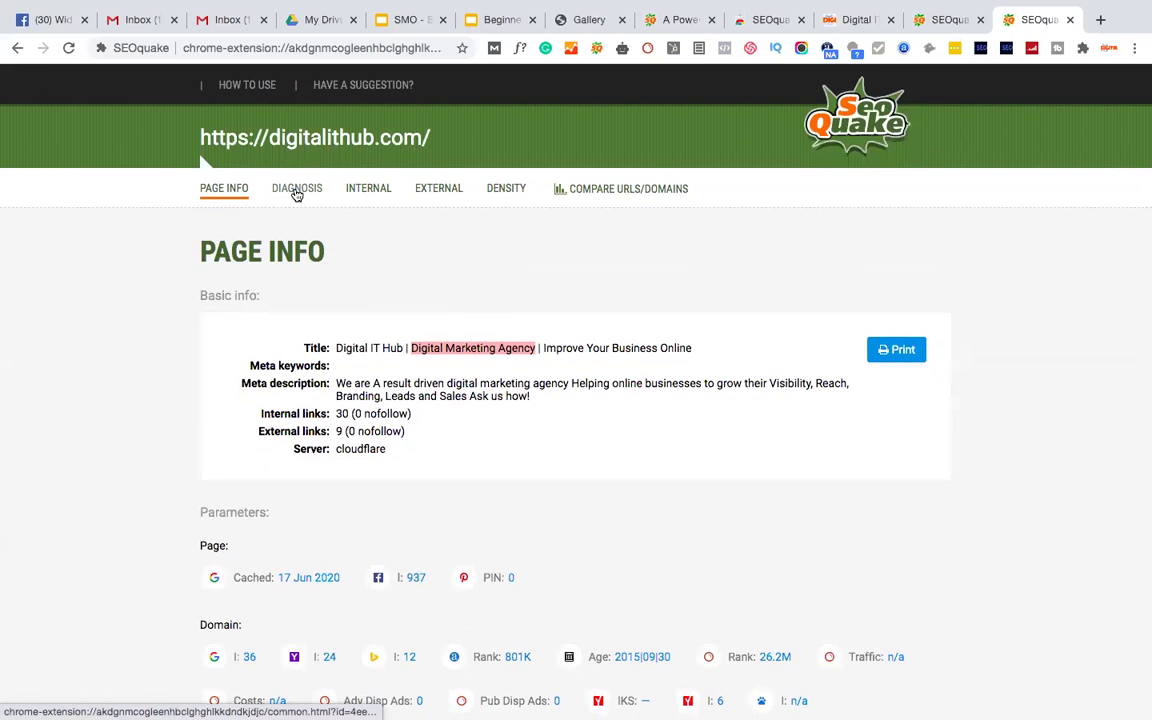
# Open the SEO diagnosis report for digitalithub.com and examine its page analysis checks from URL through Twitter Card
pyautogui.click(296, 195)
pyautogui.scroll(-3, 383, 398)
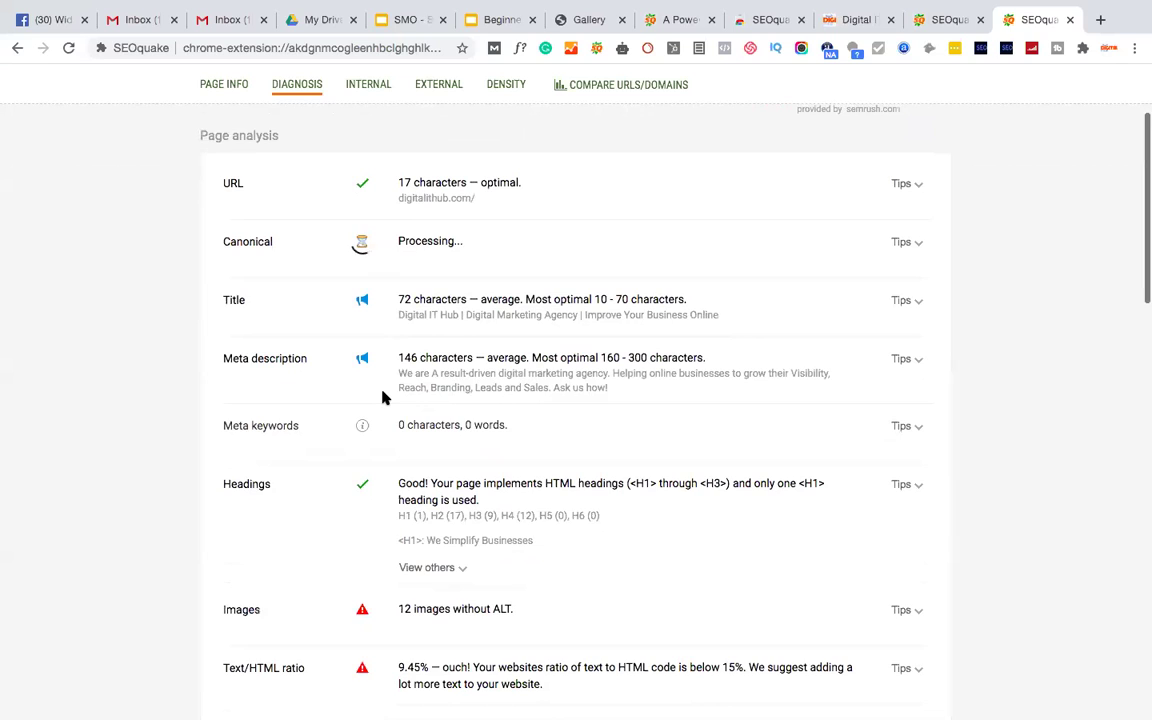
pyautogui.scroll(-1, 382, 398)
pyautogui.scroll(-2, 382, 398)
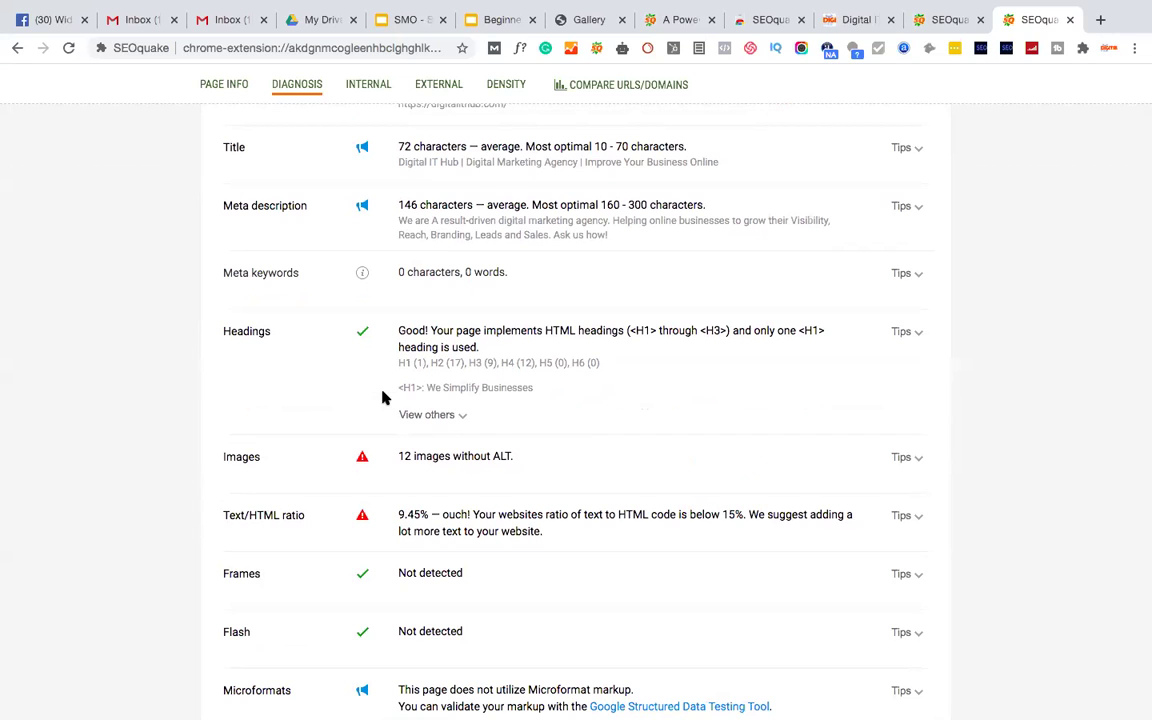
pyautogui.scroll(-2, 382, 398)
pyautogui.scroll(5, 382, 398)
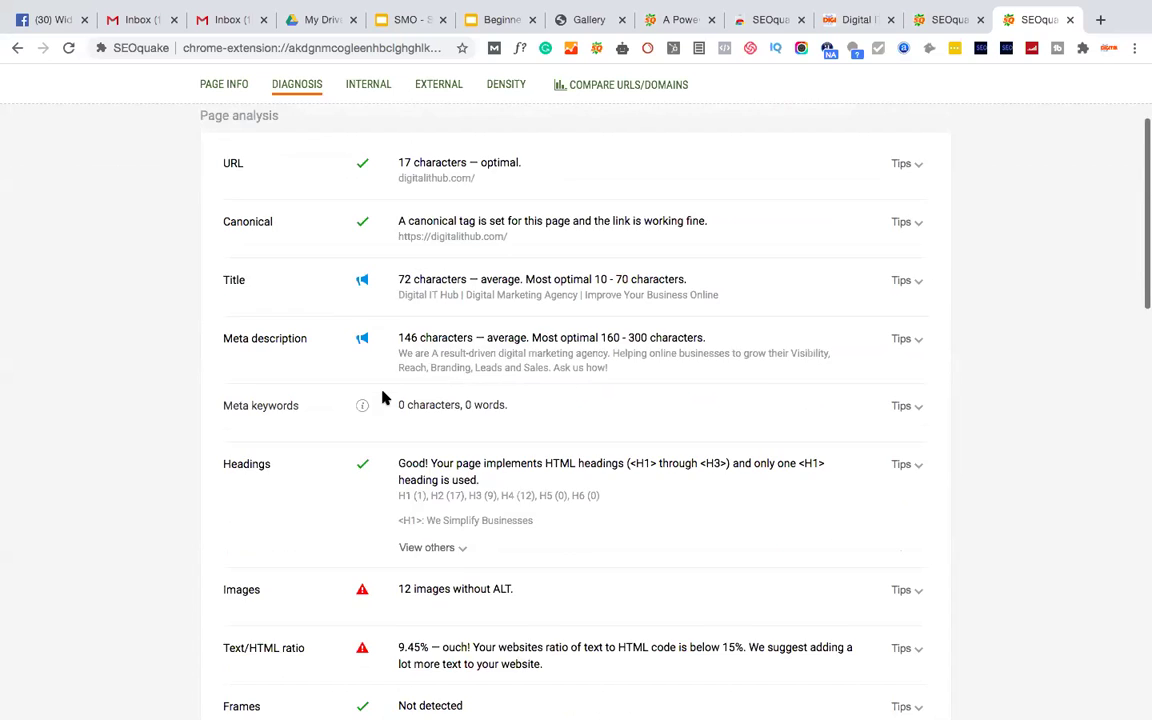
pyautogui.scroll(1, 382, 398)
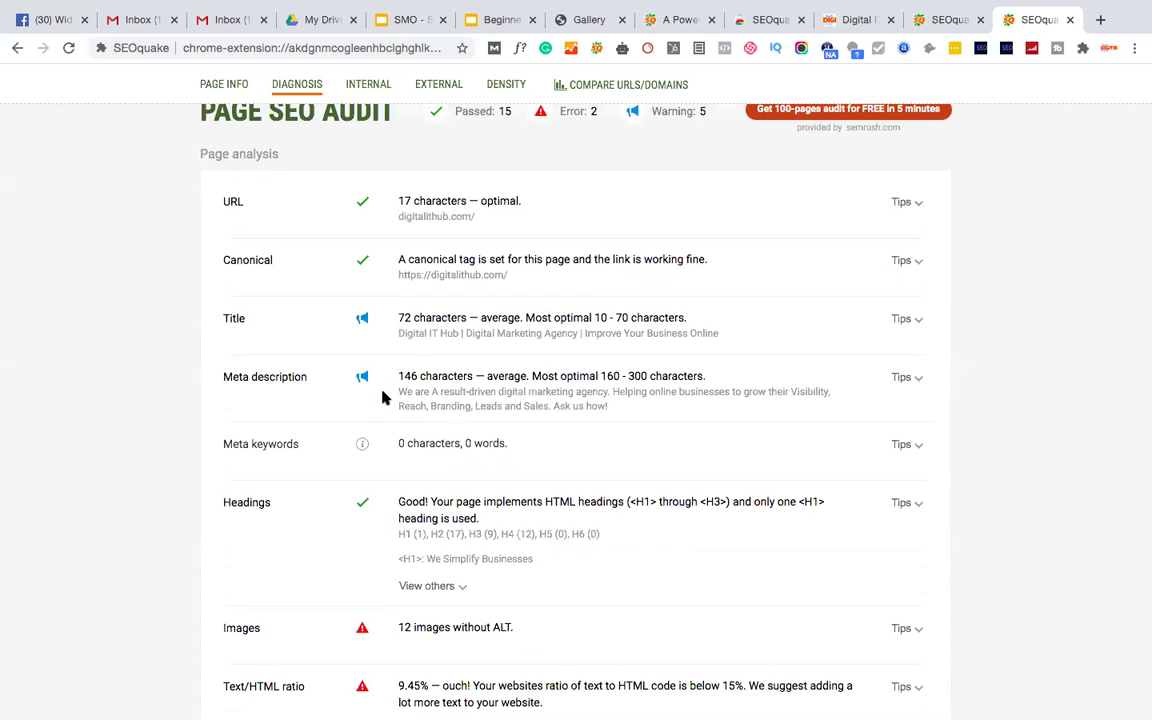
pyautogui.scroll(-3, 382, 398)
pyautogui.scroll(-3, 382, 398)
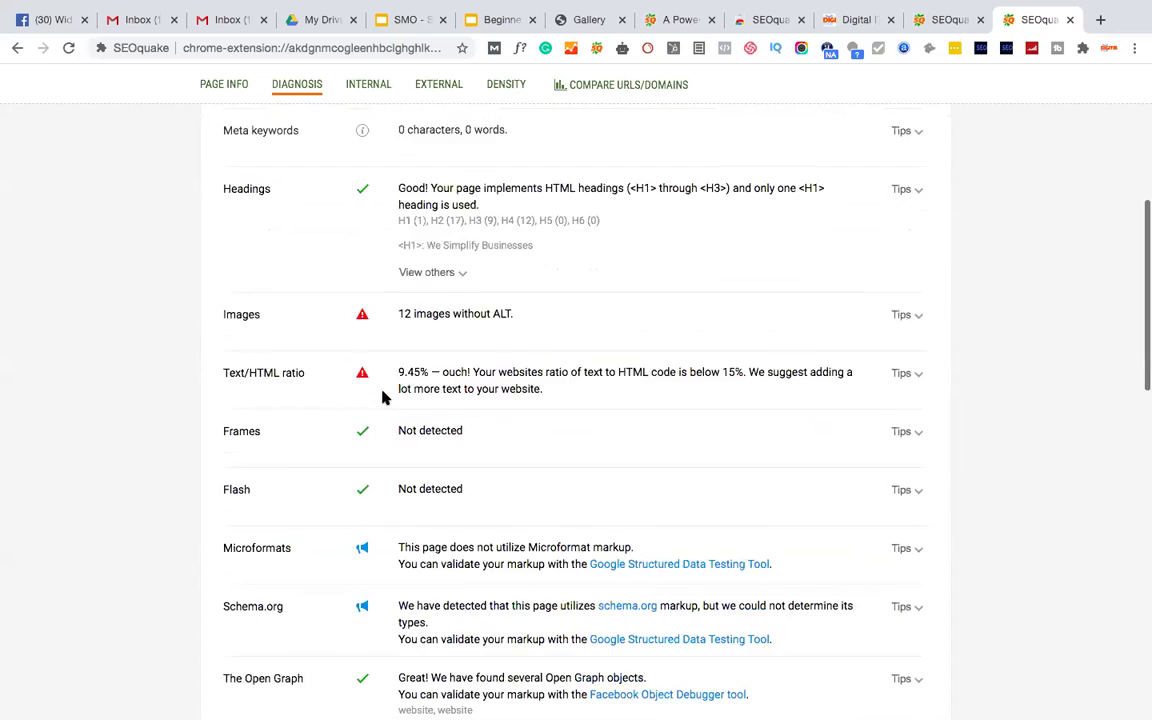
pyautogui.scroll(-3, 382, 398)
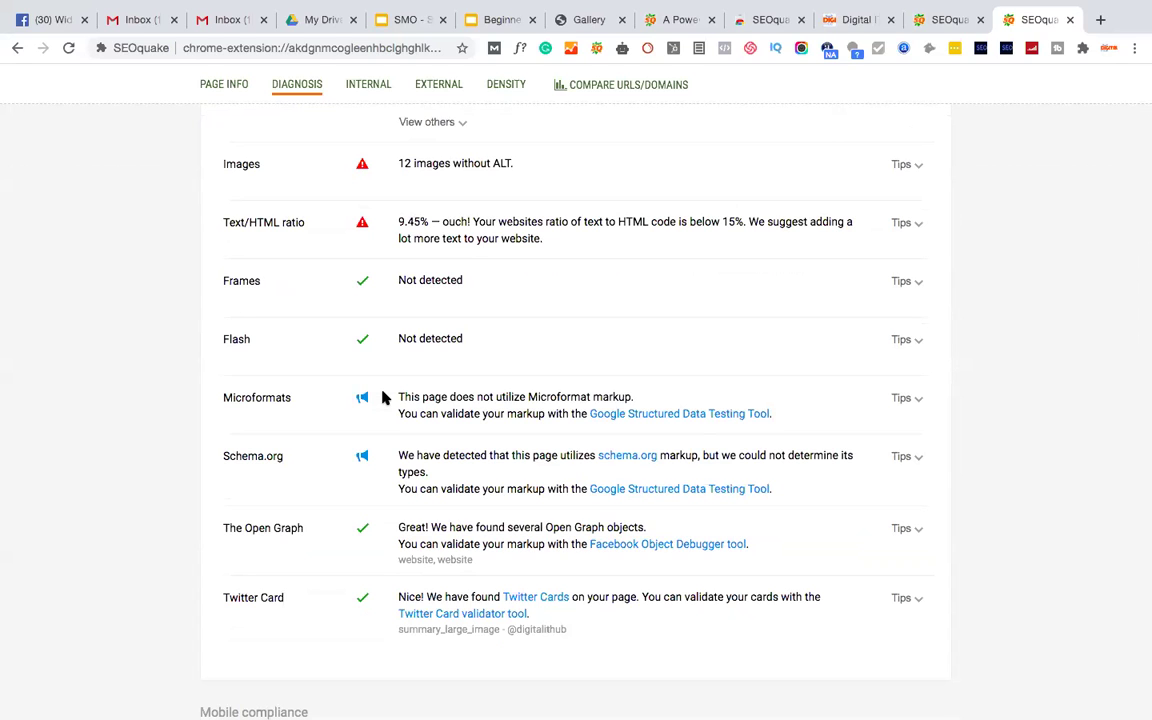
# Examine the mobile compliance and site compliance checks in the digitalithub.com diagnosis report
pyautogui.scroll(-13, 382, 398)
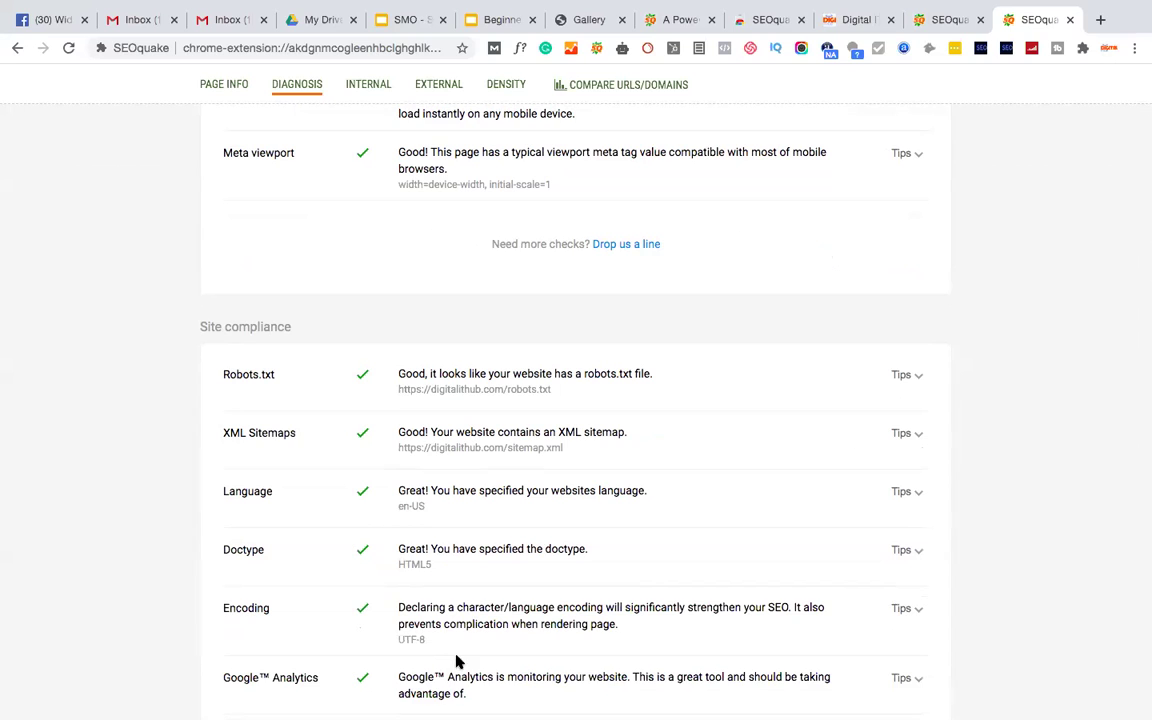
pyautogui.scroll(-1, 364, 507)
pyautogui.scroll(-2, 364, 507)
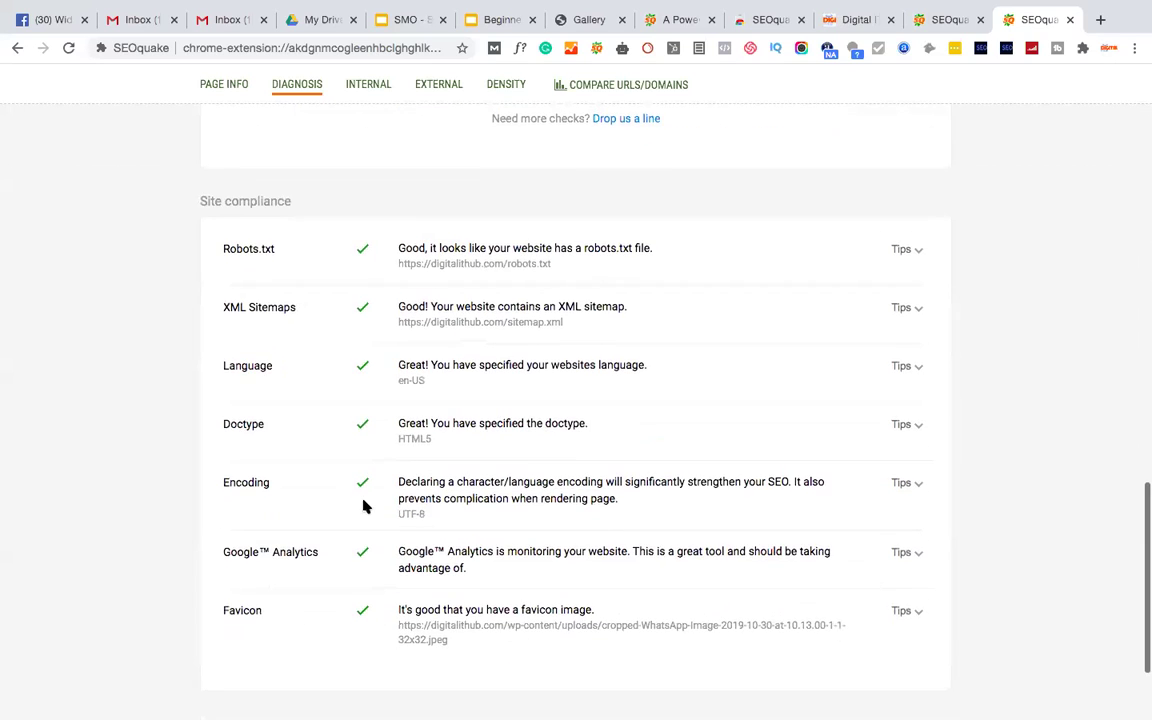
# Switch to the Beginners Guide SEO presentation and go through the OnPage SEO Checklist and Metadata Optimisation slides up to slide 29
pyautogui.click(497, 20)
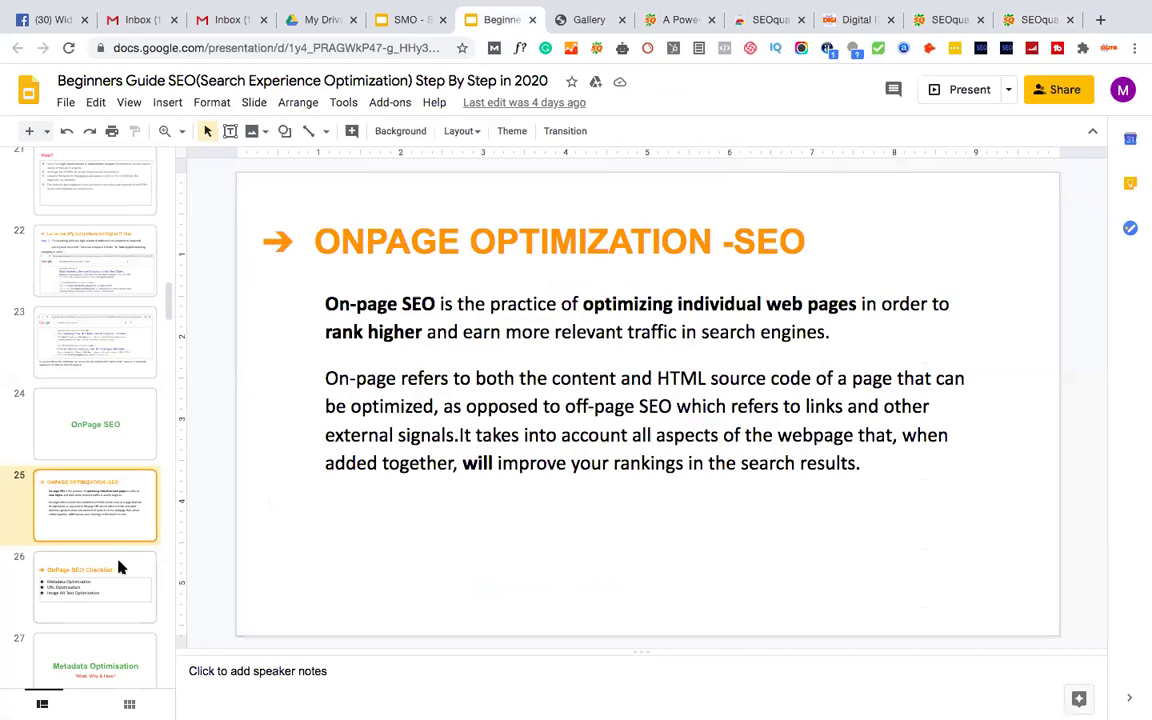
pyautogui.click(118, 570)
pyautogui.scroll(-3, 118, 592)
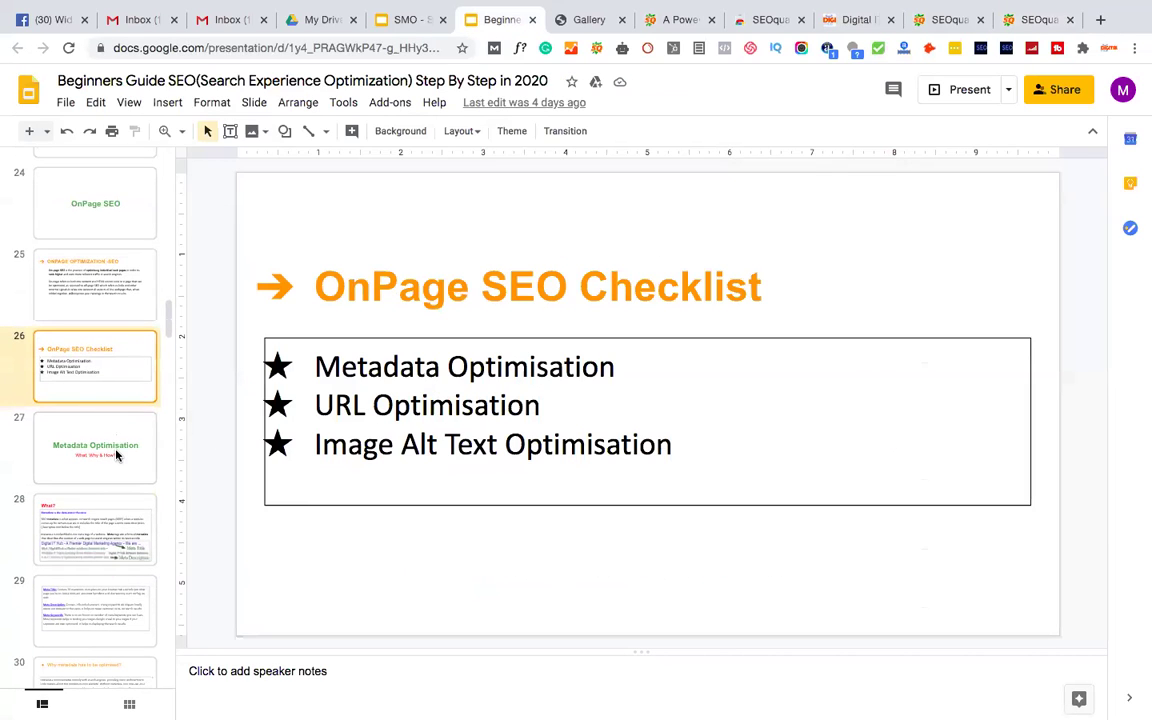
pyautogui.click(116, 452)
pyautogui.click(108, 553)
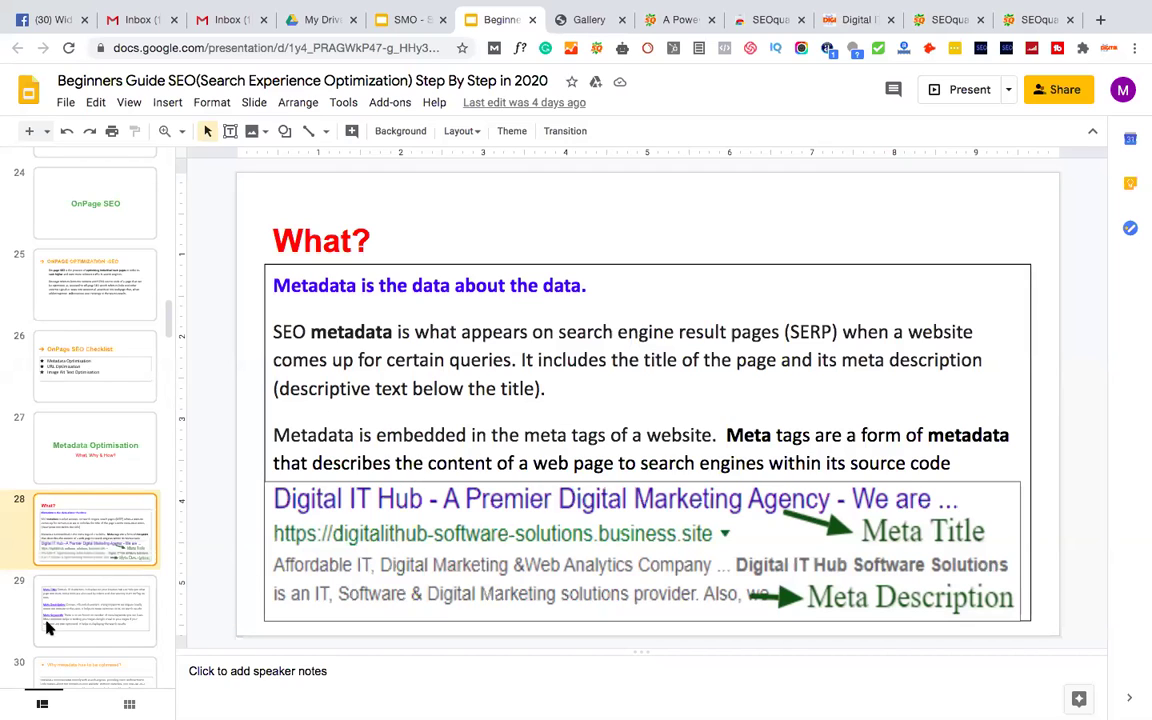
pyautogui.click(82, 621)
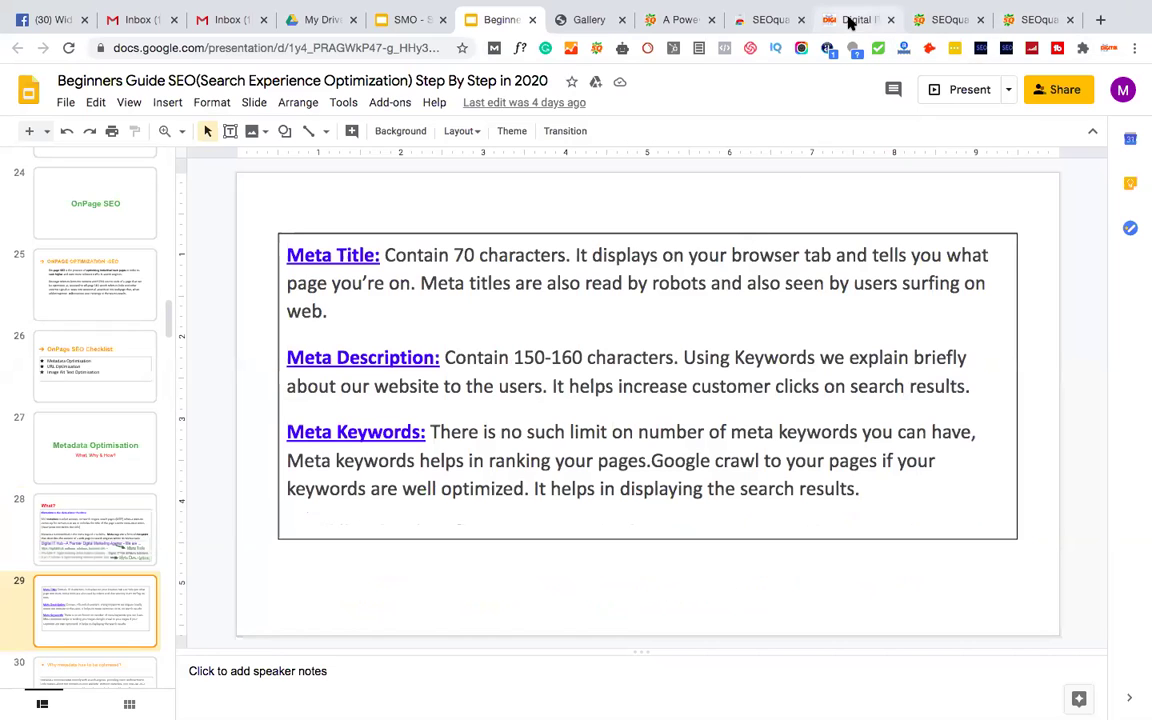
# Check the APSSDC diagnosis report, and search Google in a new tab for "skill development course"
pyautogui.click(945, 17)
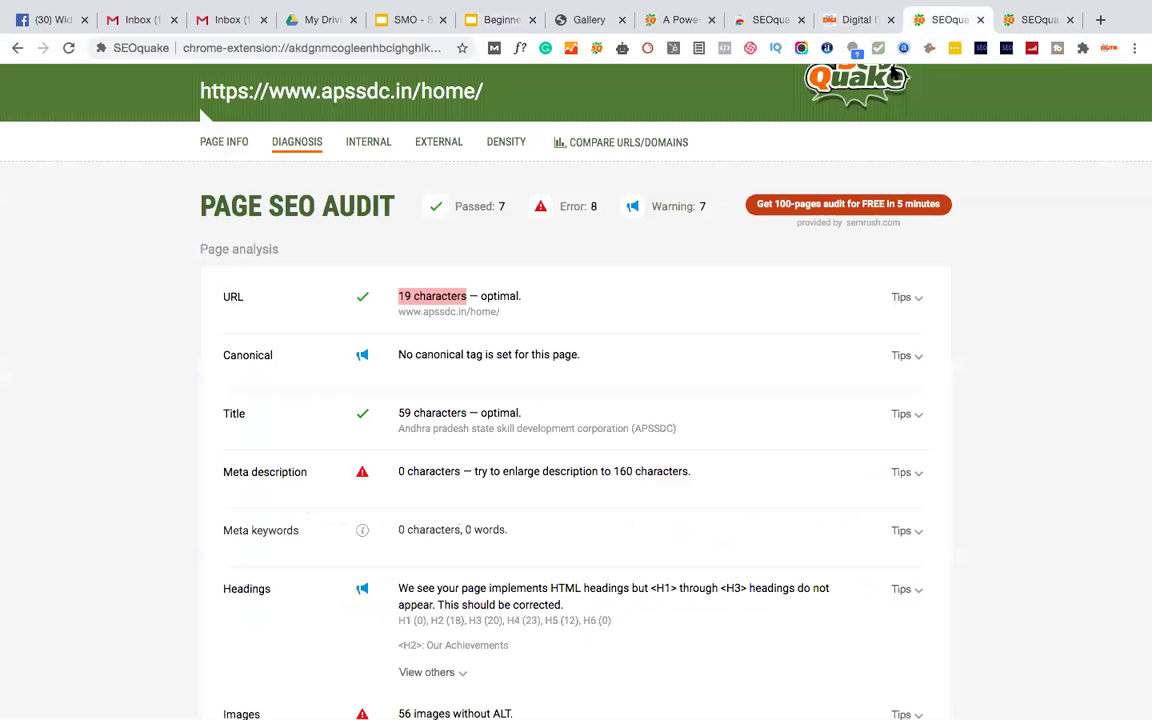
pyautogui.click(1100, 20)
pyautogui.write('g')
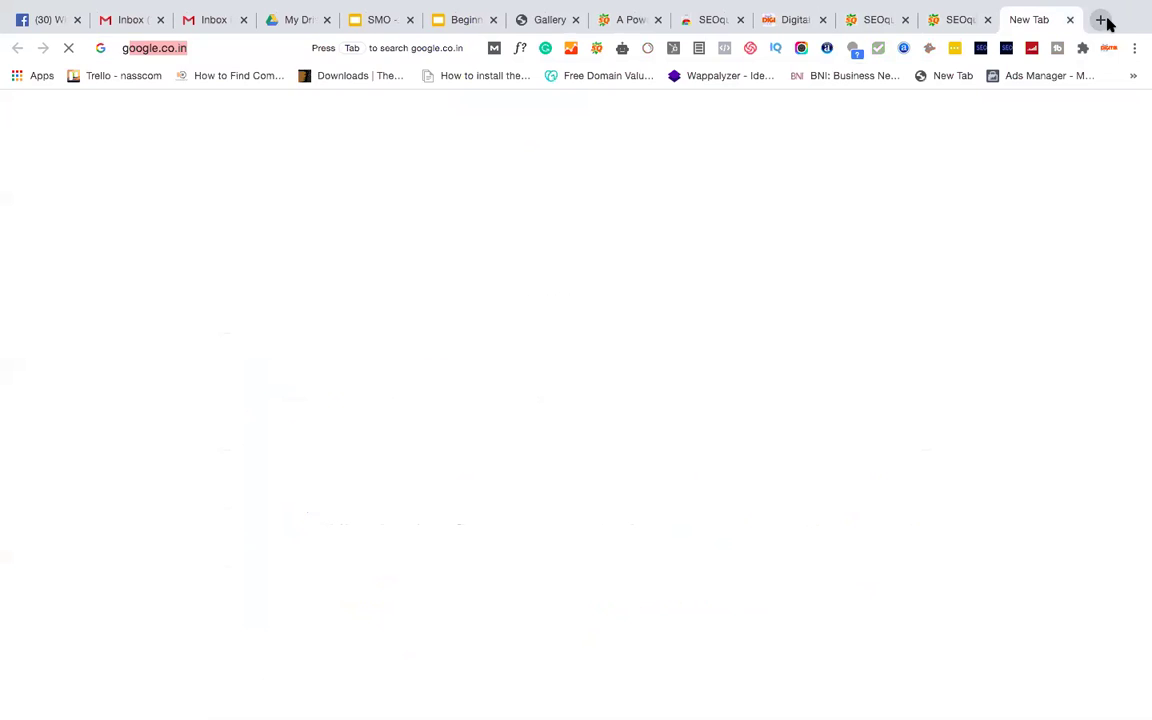
pyautogui.write('oo')
pyautogui.press('Return')
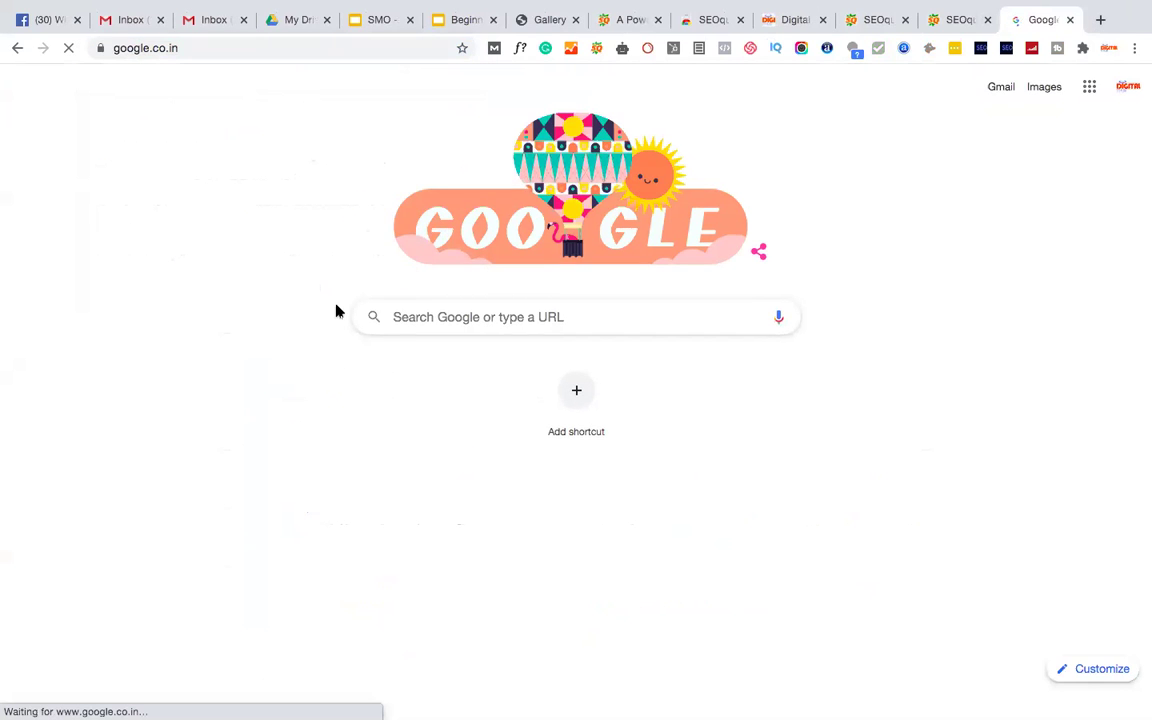
pyautogui.write('skill develop')
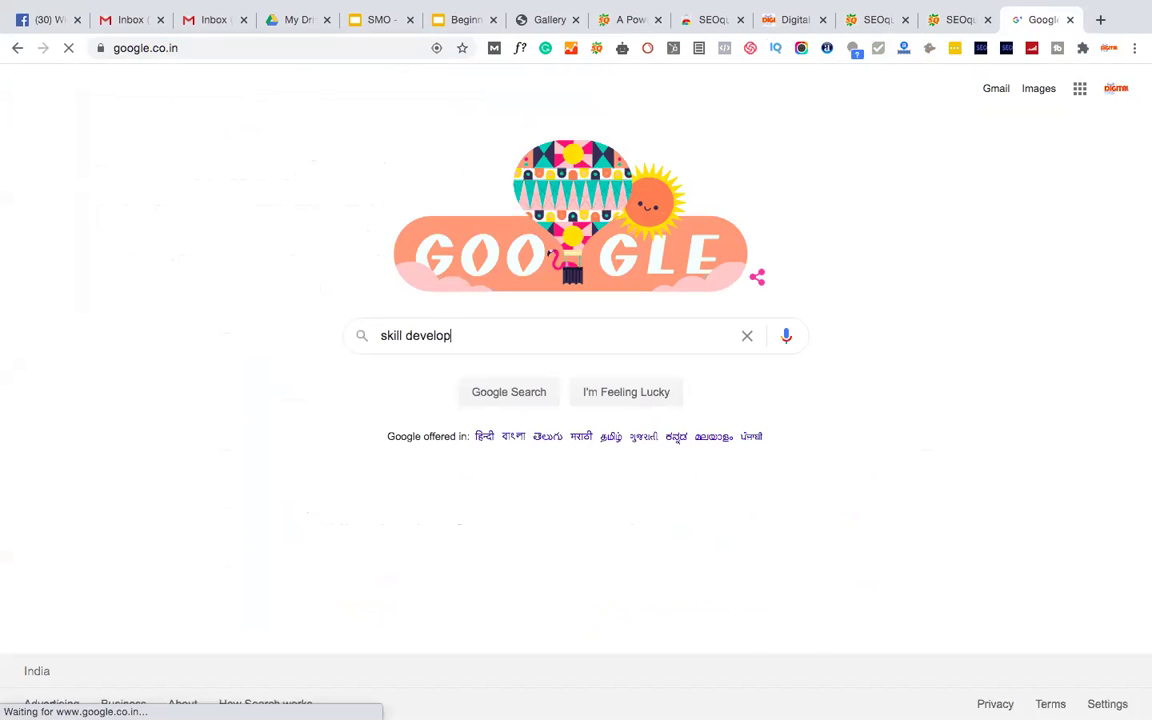
pyautogui.write('ment')
pyautogui.press('Down')
pyautogui.press('Return')
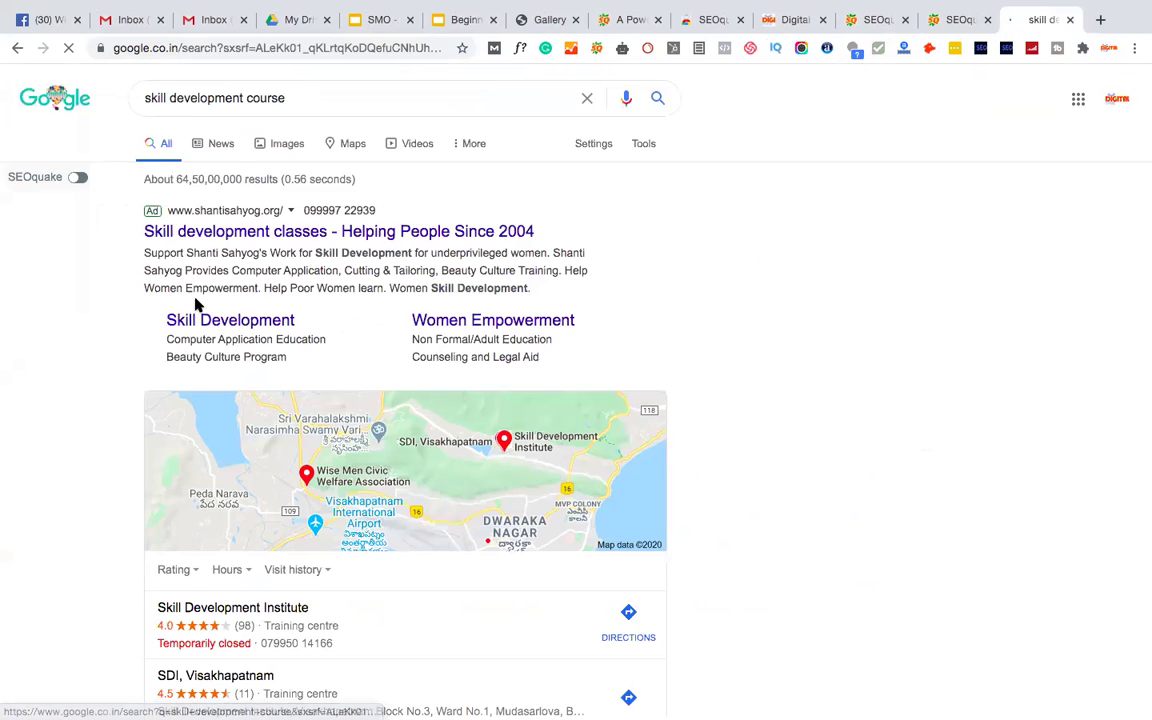
# Look over the organic search results and highlight the description under National Skill Development Corporation (NSDC)
pyautogui.scroll(-10, 197, 305)
pyautogui.scroll(-5, 197, 305)
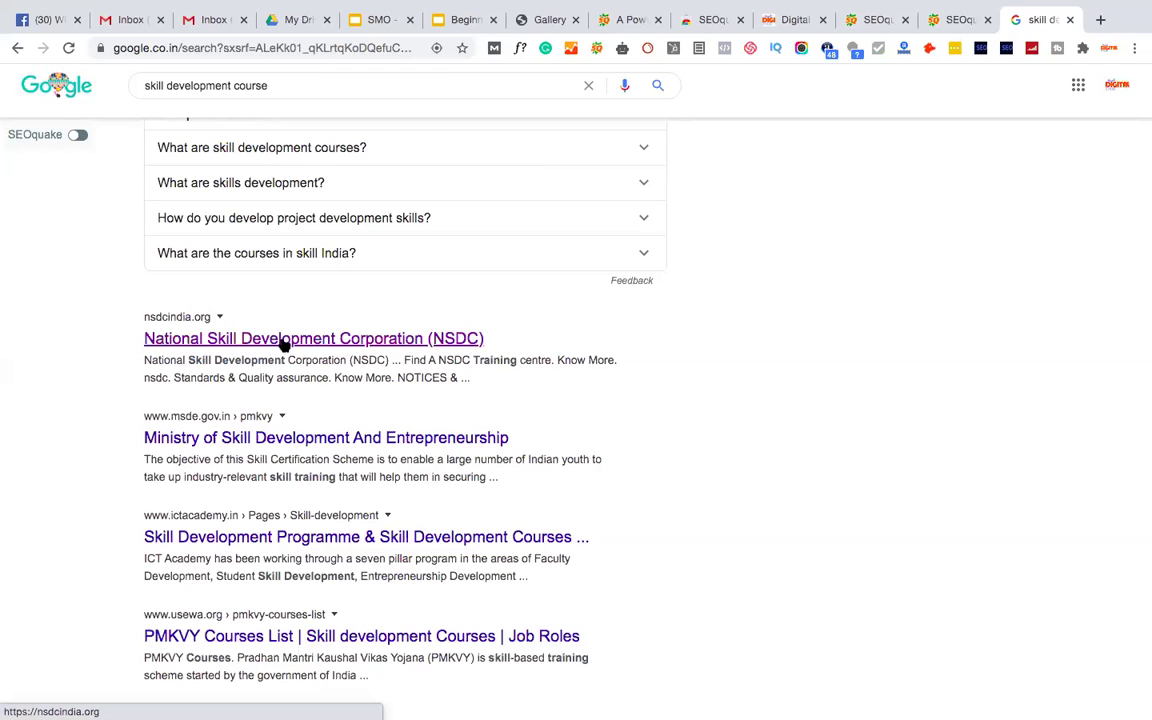
pyautogui.moveTo(145, 358); pyautogui.dragTo(468, 387)
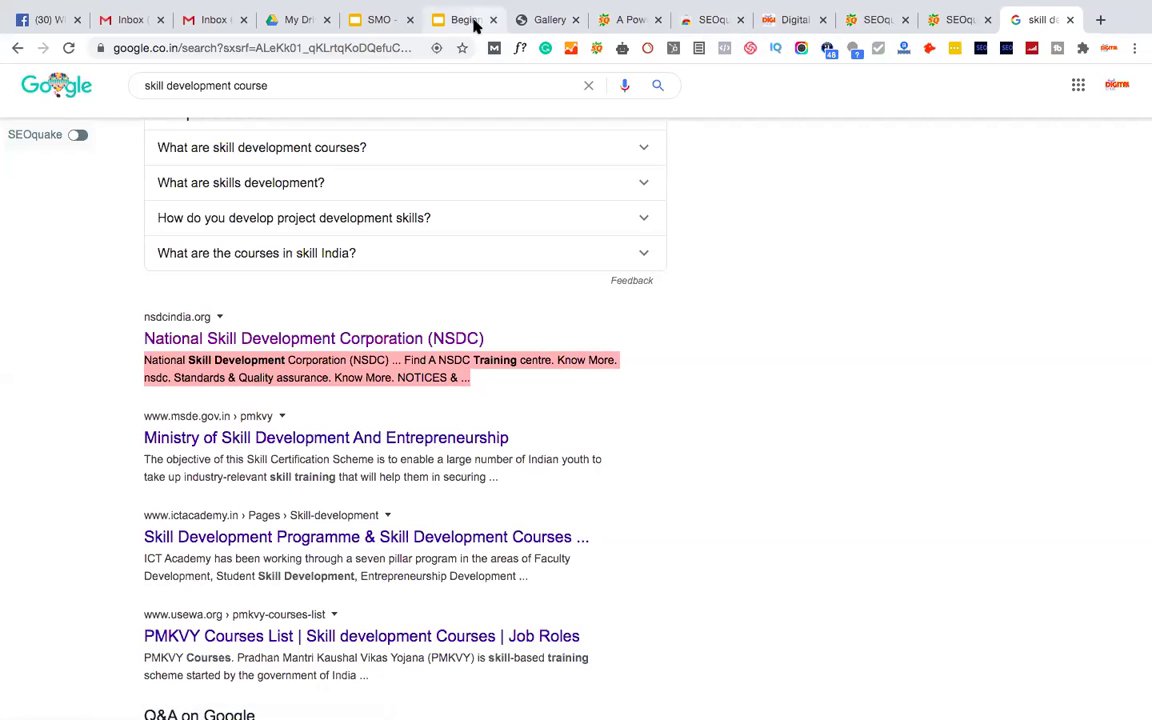
pyautogui.scroll(-1, 453, 372)
pyautogui.scroll(-1, 453, 372)
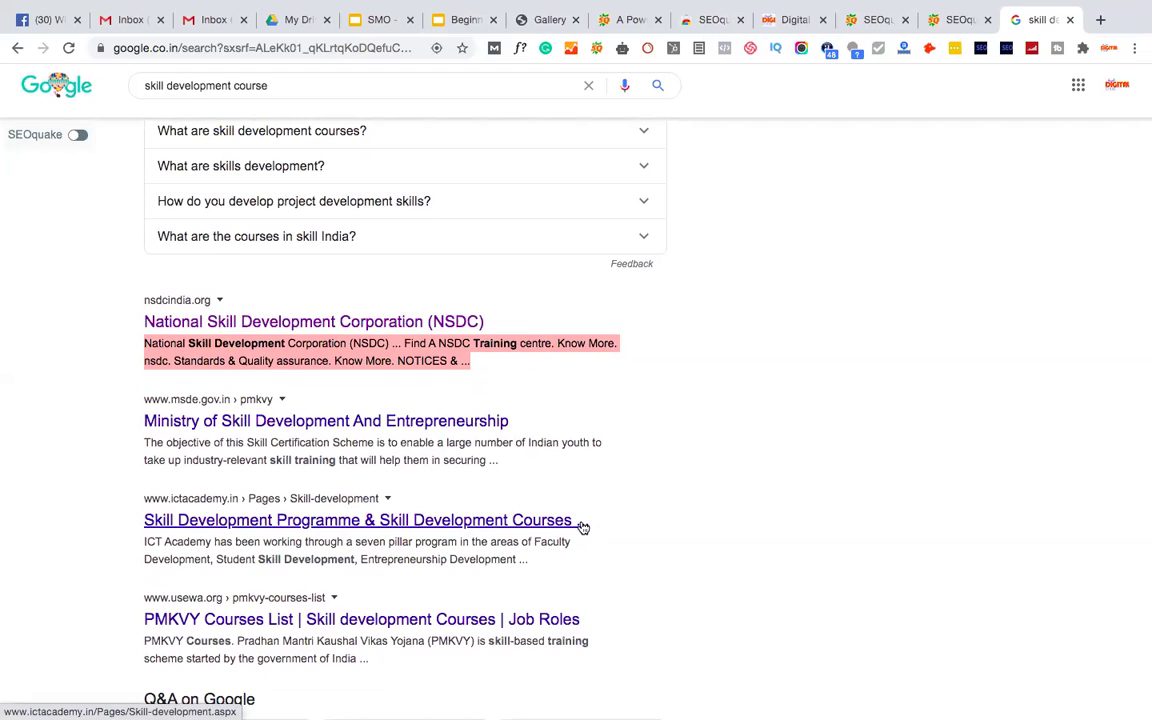
# Return to slide 29 of the SEO presentation and highlight the Meta Keywords explanation
pyautogui.click(456, 21)
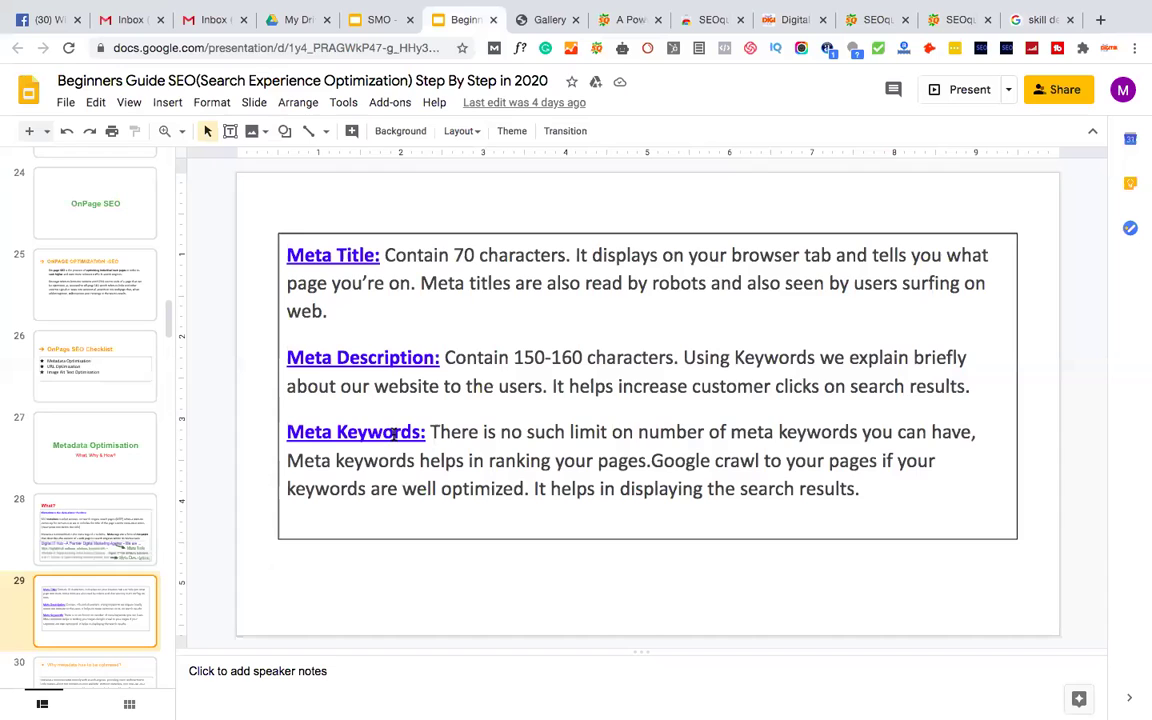
pyautogui.moveTo(430, 432); pyautogui.dragTo(864, 481)
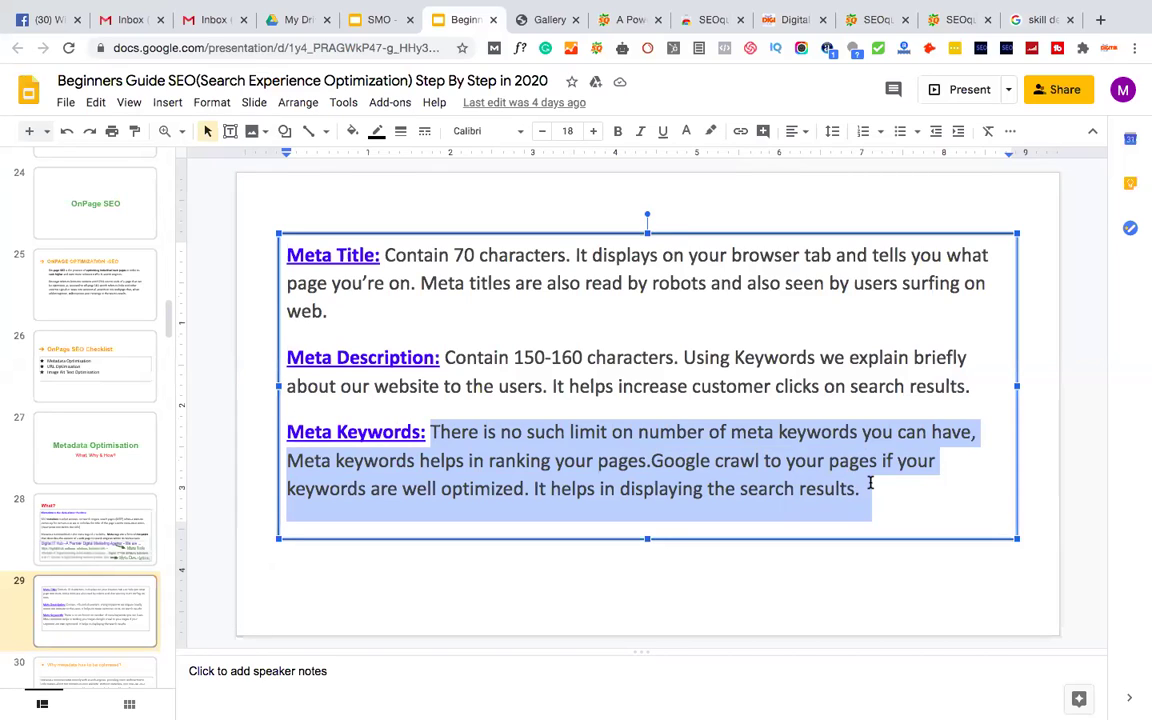
# In the digitalithub.com diagnosis report, highlight the title and meta description texts and their recommended character ranges
pyautogui.click(953, 20)
pyautogui.scroll(15, 591, 216)
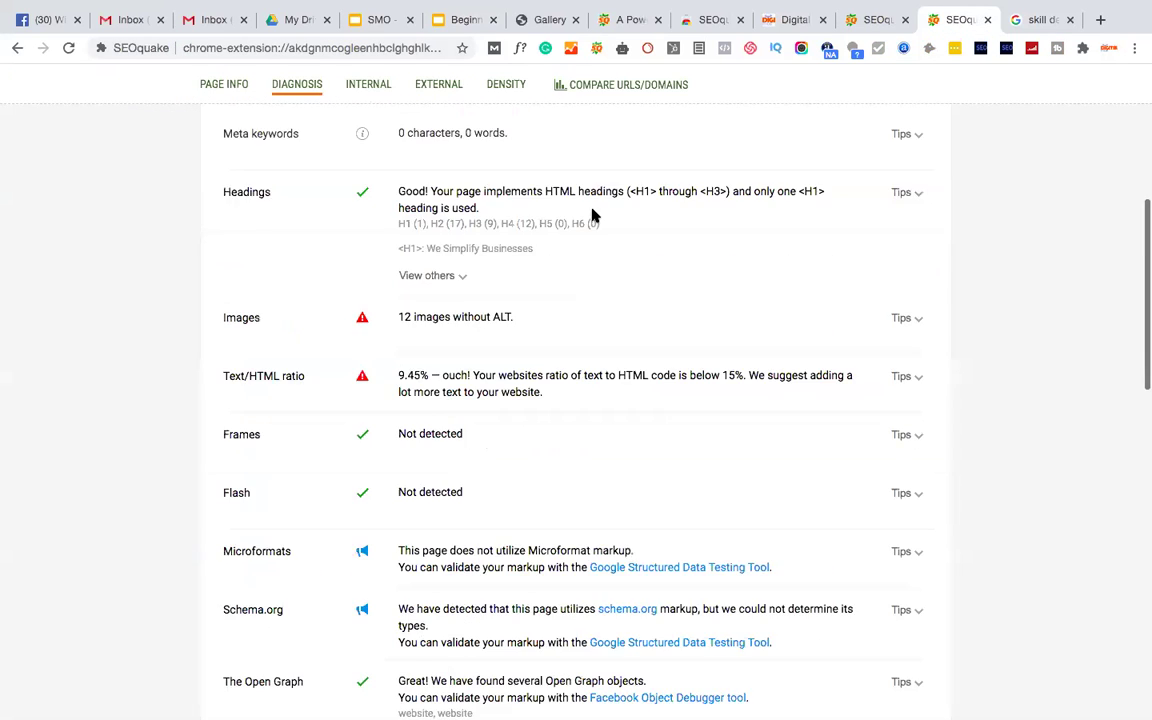
pyautogui.scroll(-3, 591, 216)
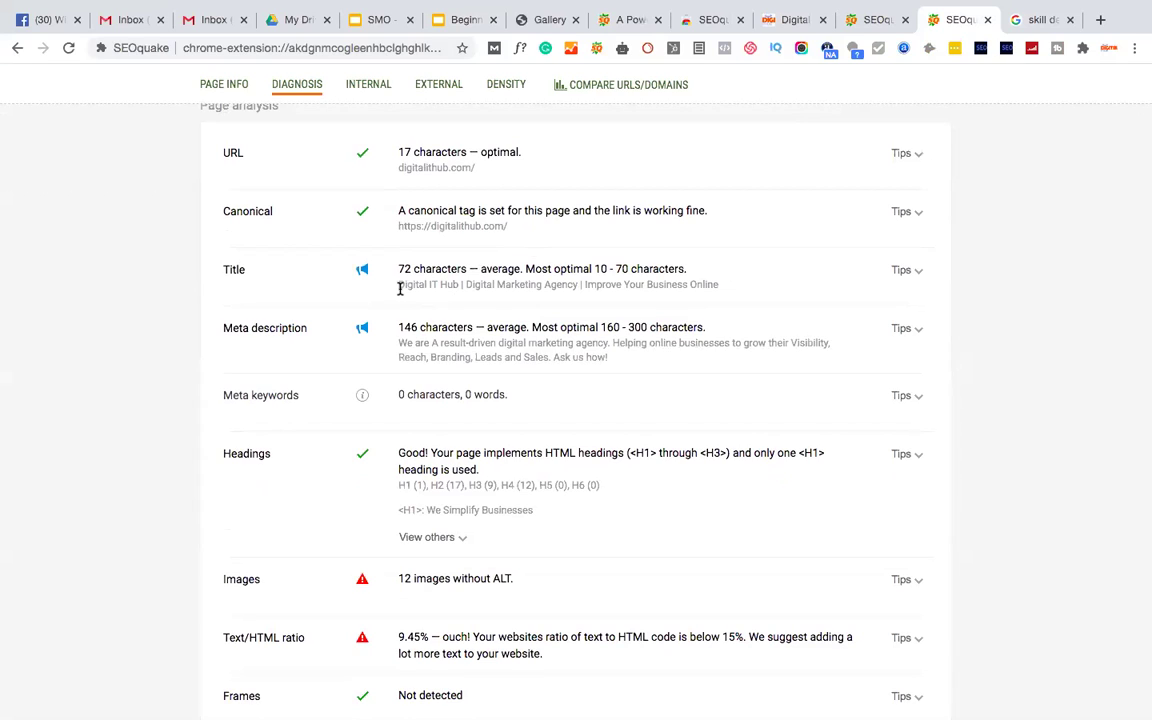
pyautogui.moveTo(398, 287); pyautogui.dragTo(724, 289)
pyautogui.moveTo(525, 268); pyautogui.dragTo(703, 275)
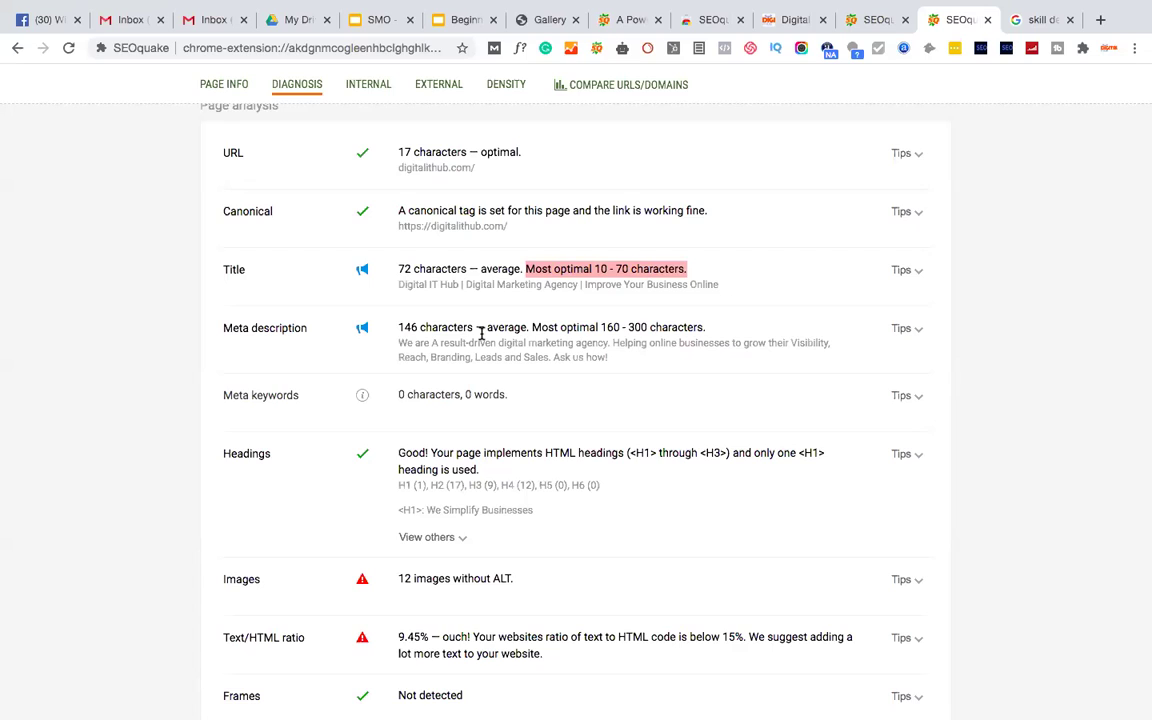
pyautogui.moveTo(396, 343); pyautogui.dragTo(643, 365)
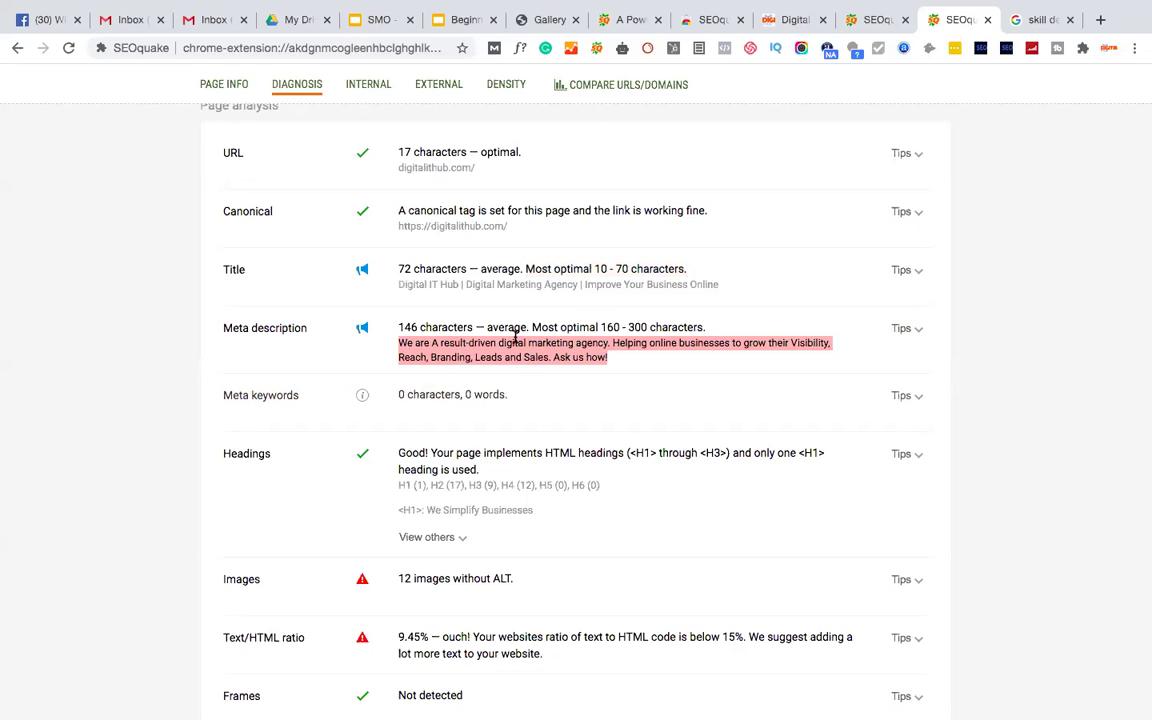
pyautogui.moveTo(532, 327); pyautogui.dragTo(712, 329)
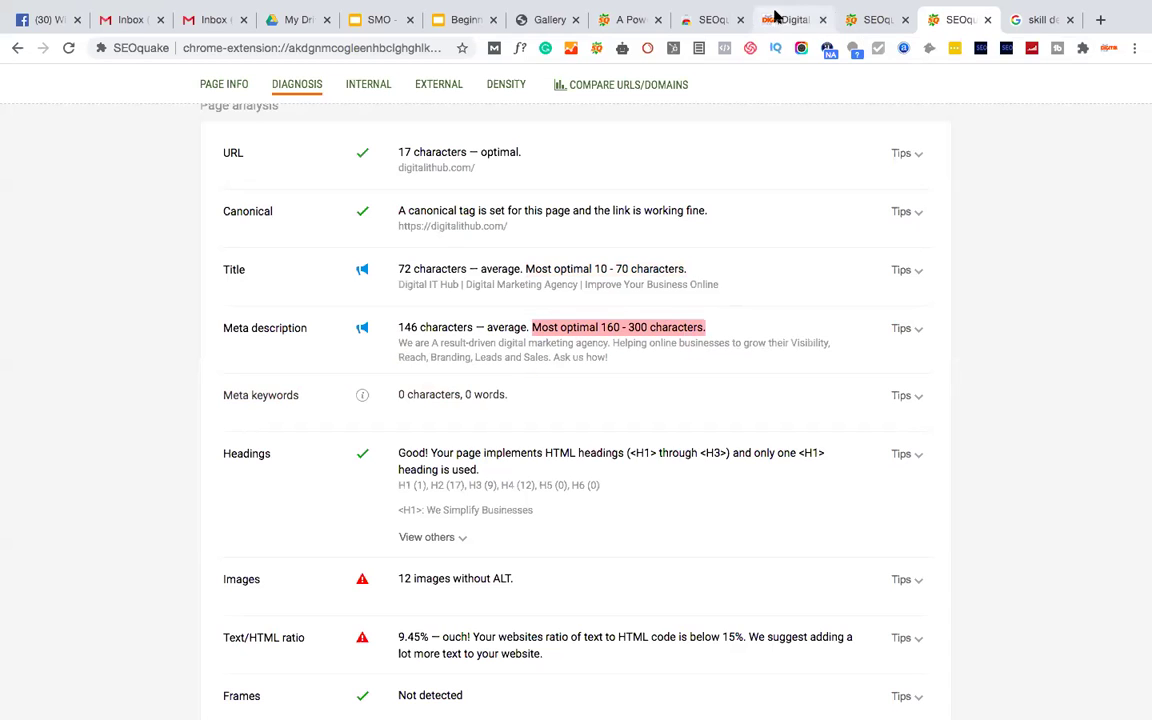
# View the digitalithub.com home page with its About menu, and return to the presentation's meta tag slide
pyautogui.click(788, 20)
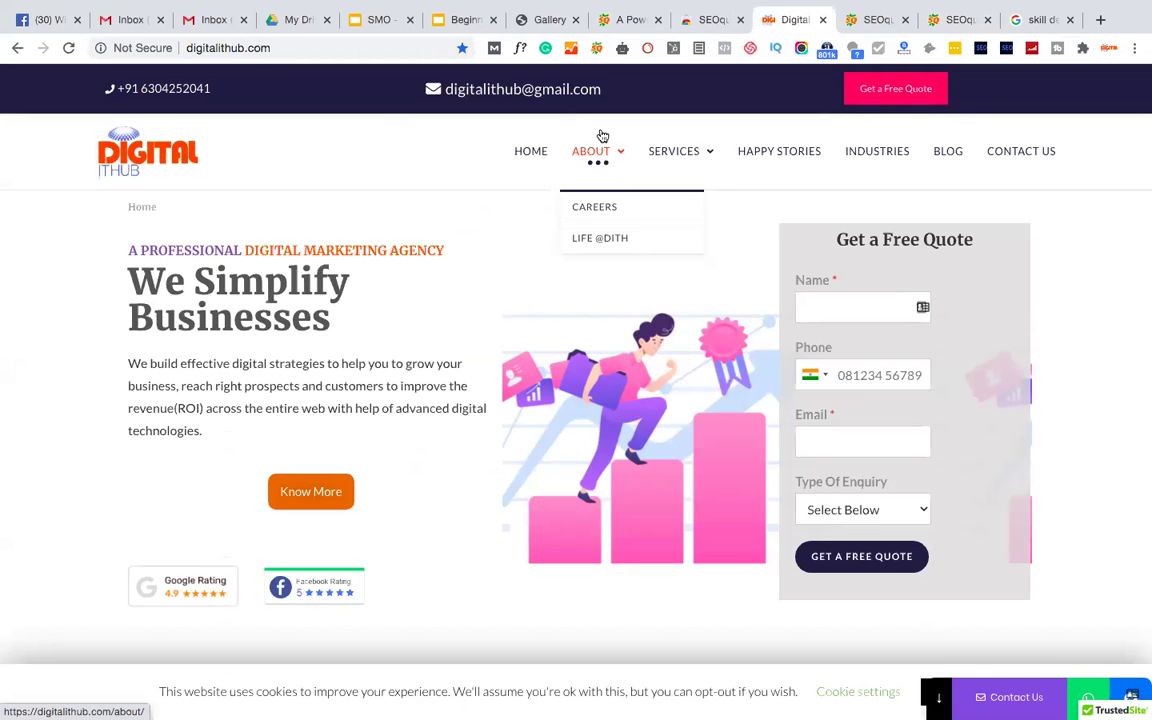
pyautogui.click(463, 19)
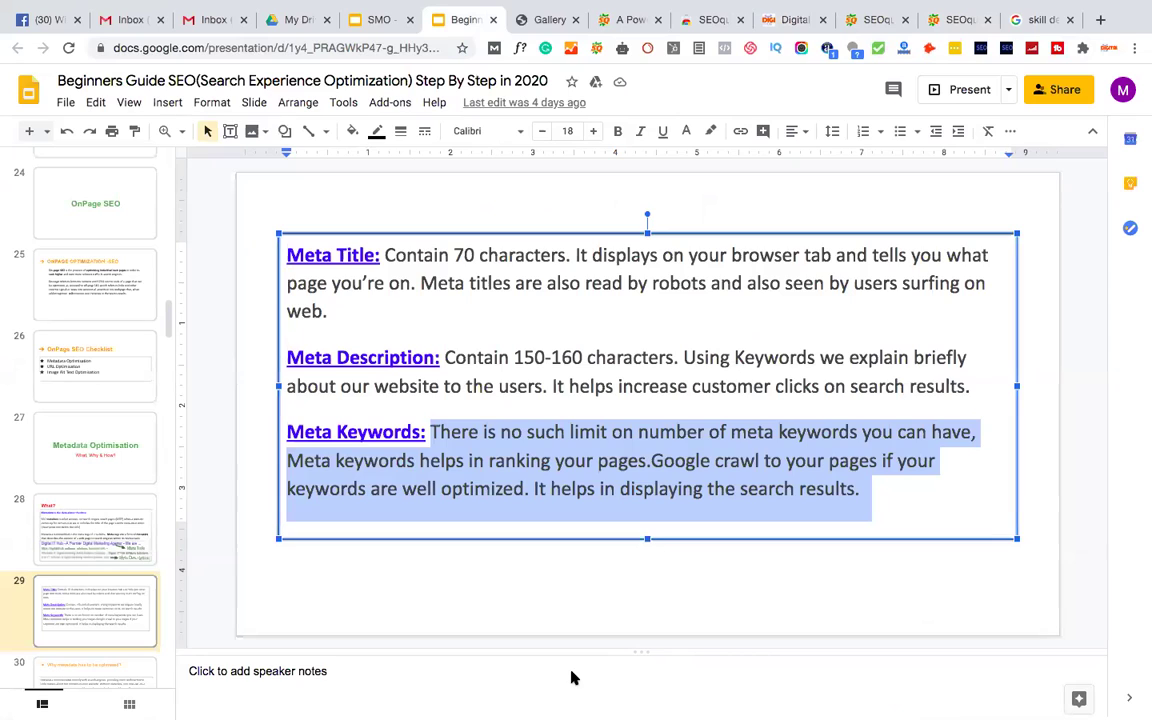
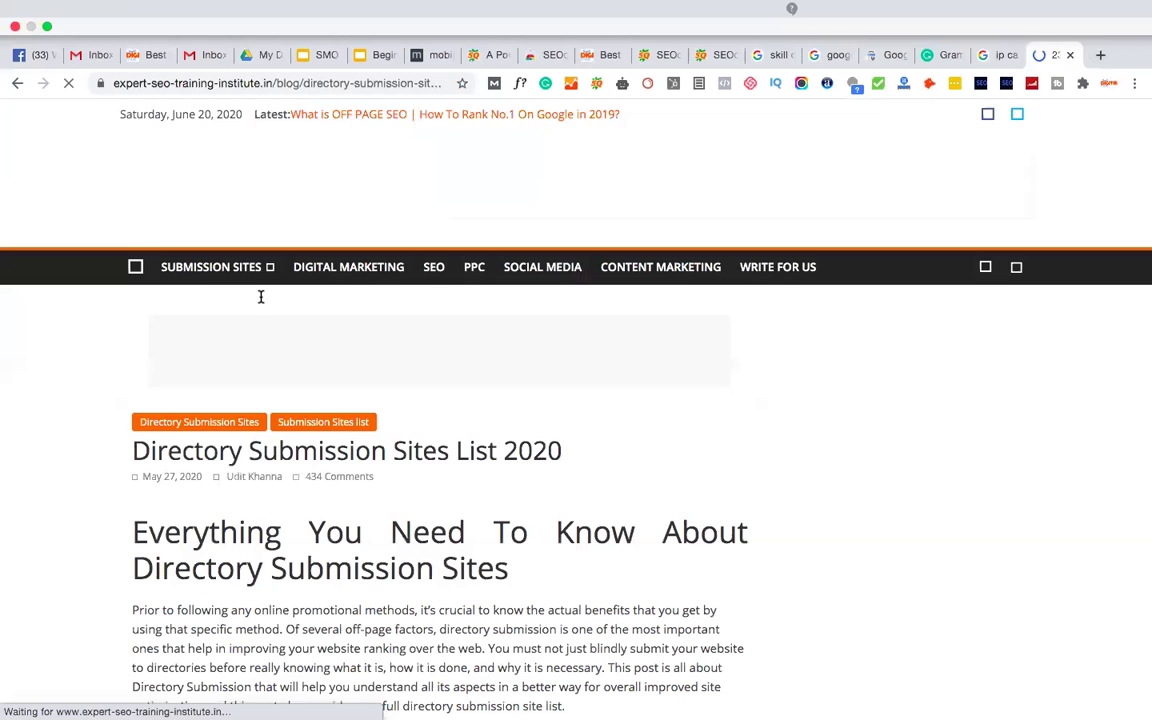
# Show the Directory Submission Sites List 2020 article in full screen and examine its instructions and the table of directory sites
pyautogui.press('ctrl+super+f')
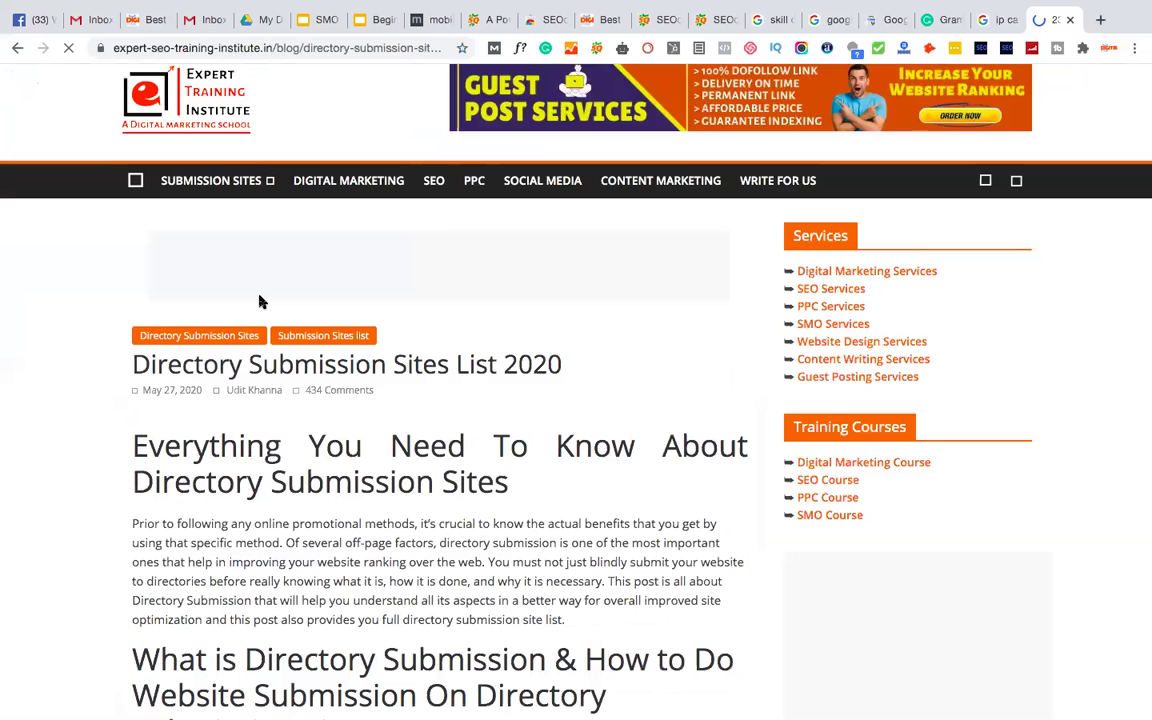
pyautogui.scroll(-15, 293, 511)
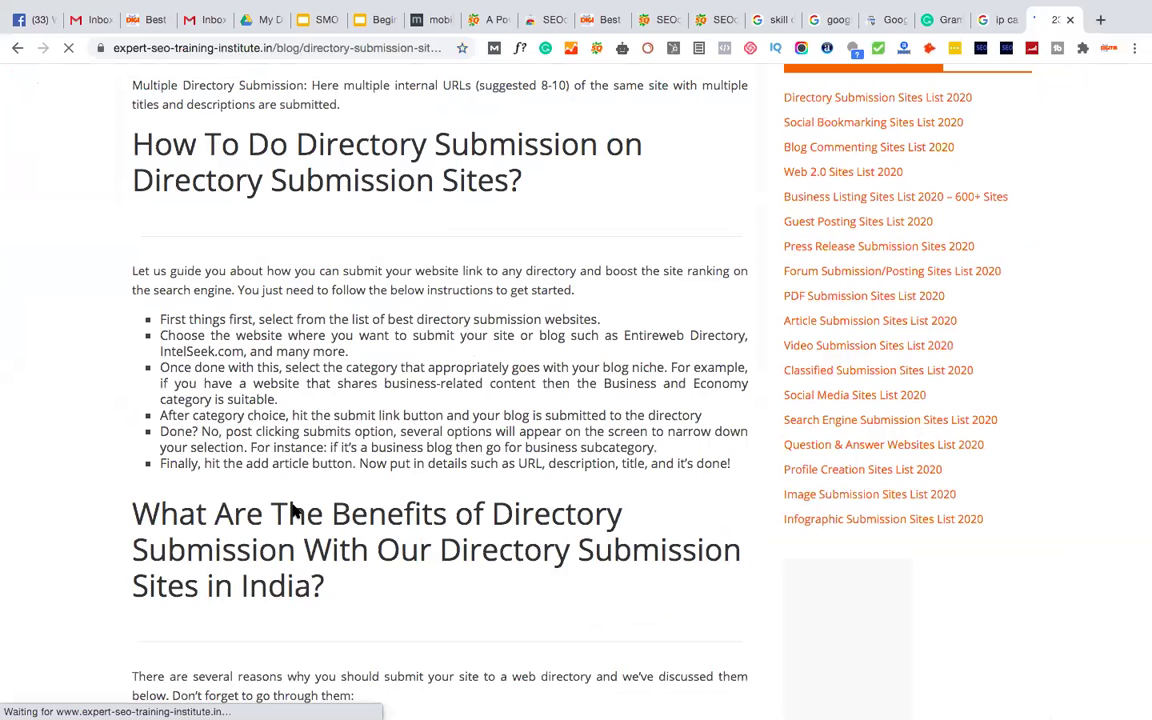
pyautogui.scroll(-1, 293, 511)
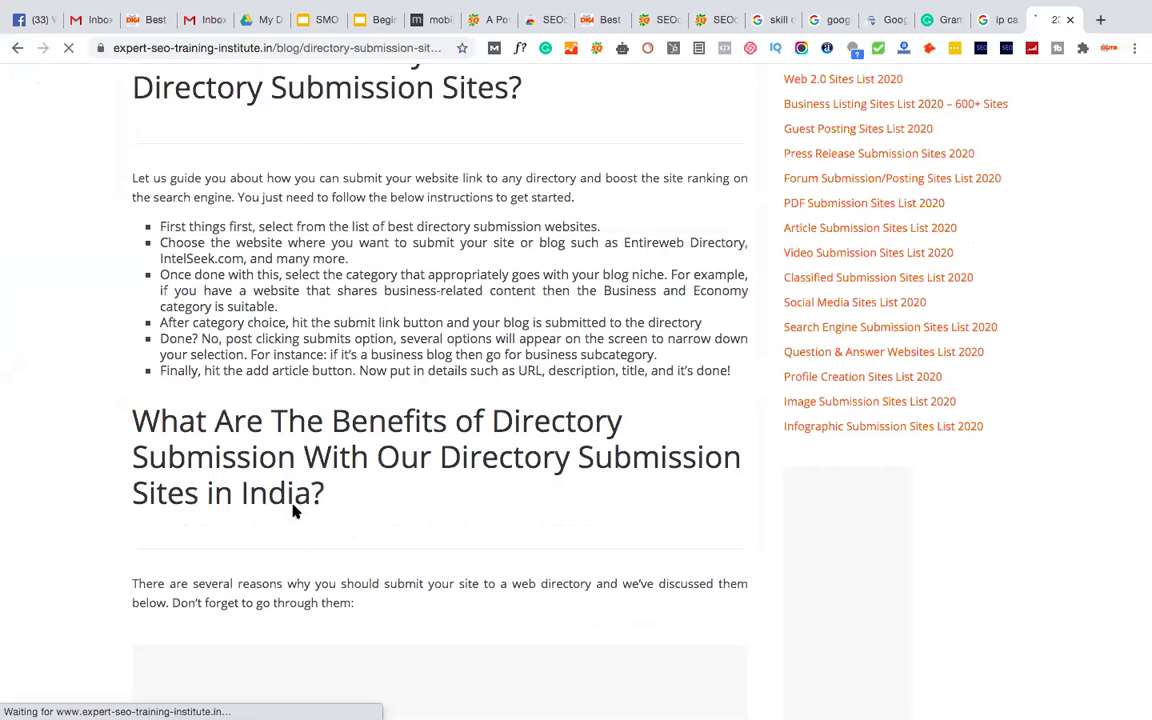
pyautogui.scroll(-10, 293, 511)
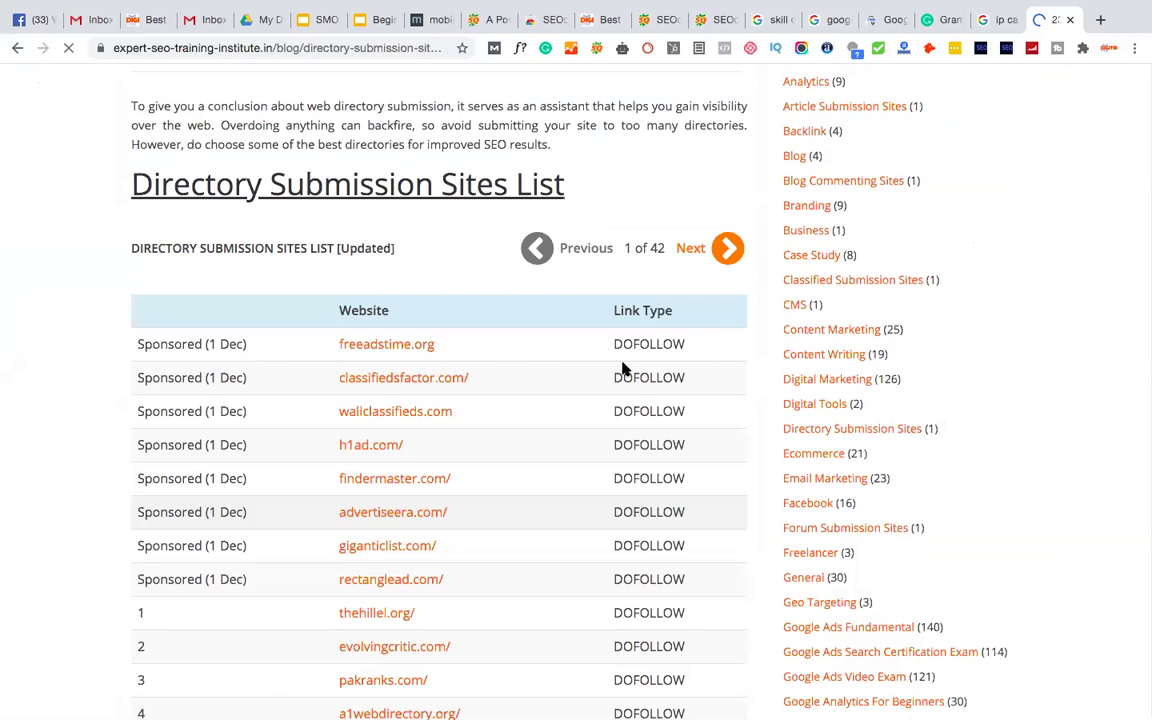
pyautogui.scroll(-6, 580, 355)
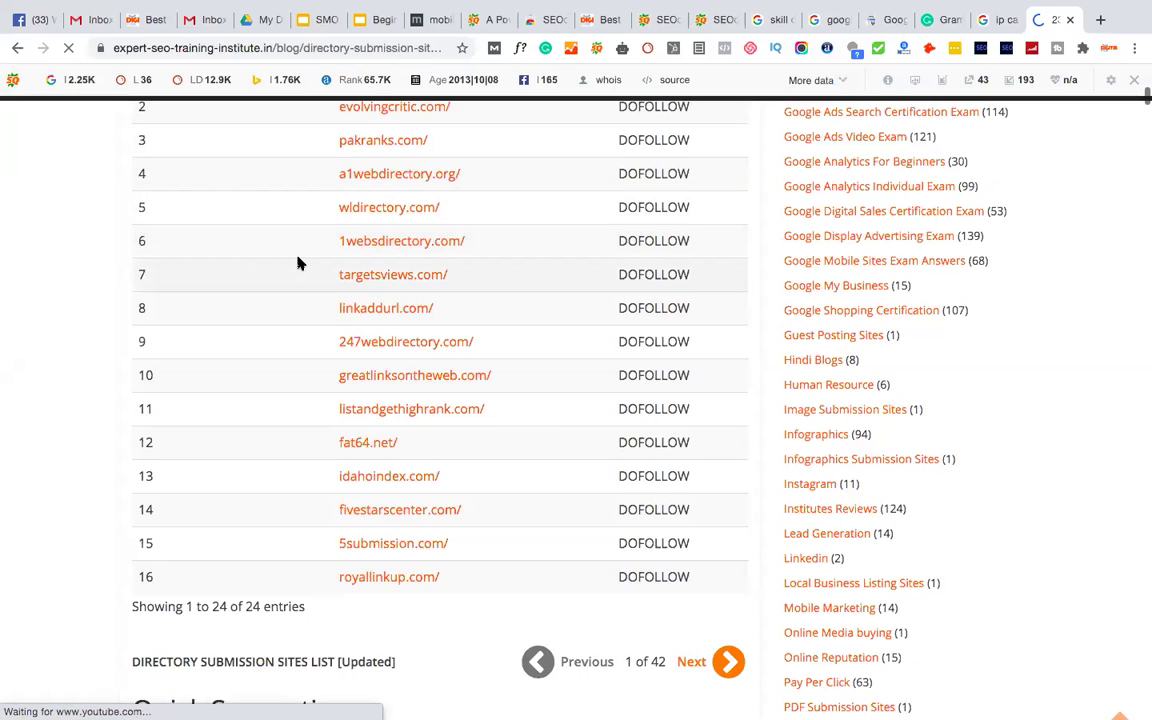
# Open freeadstime.org from the directory submission sites list and look through its home page and city listings
pyautogui.scroll(1, 297, 262)
pyautogui.scroll(4, 348, 347)
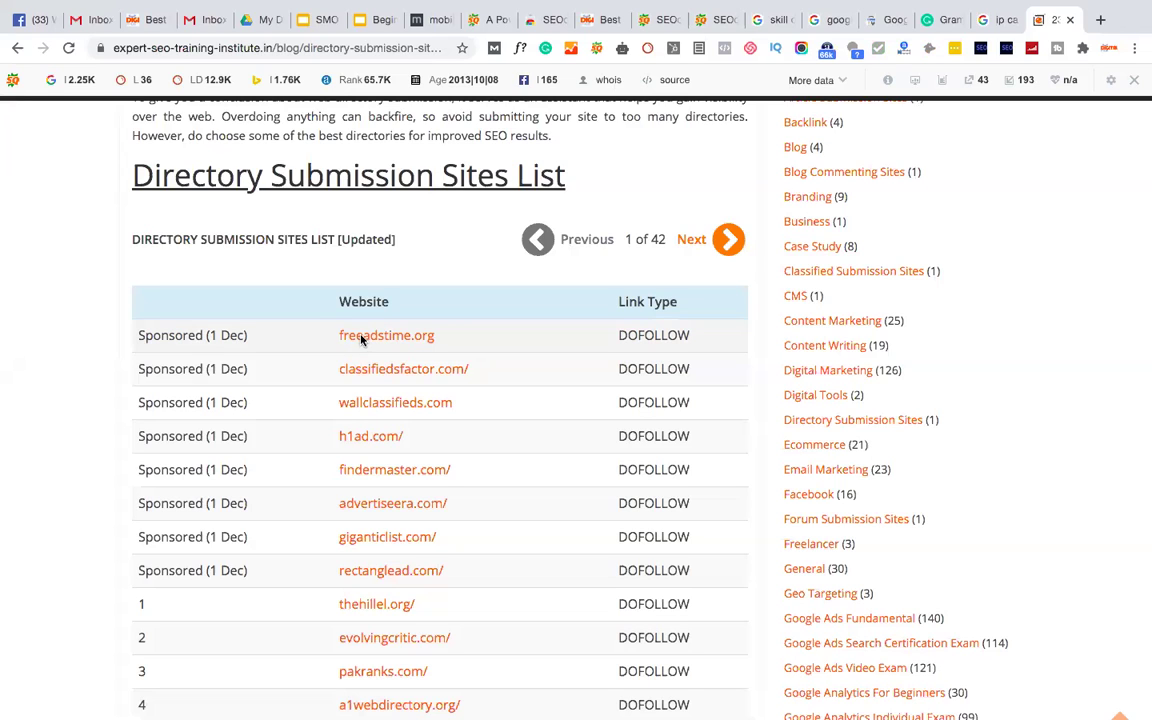
pyautogui.click(362, 340)
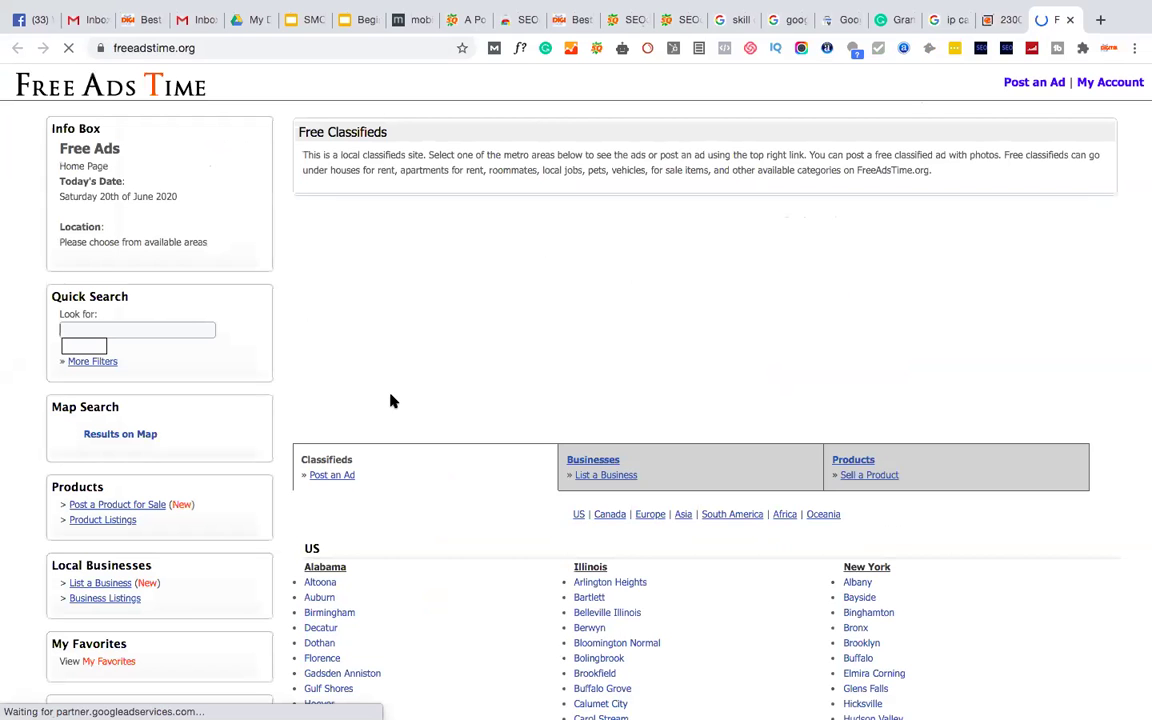
pyautogui.scroll(-3, 532, 630)
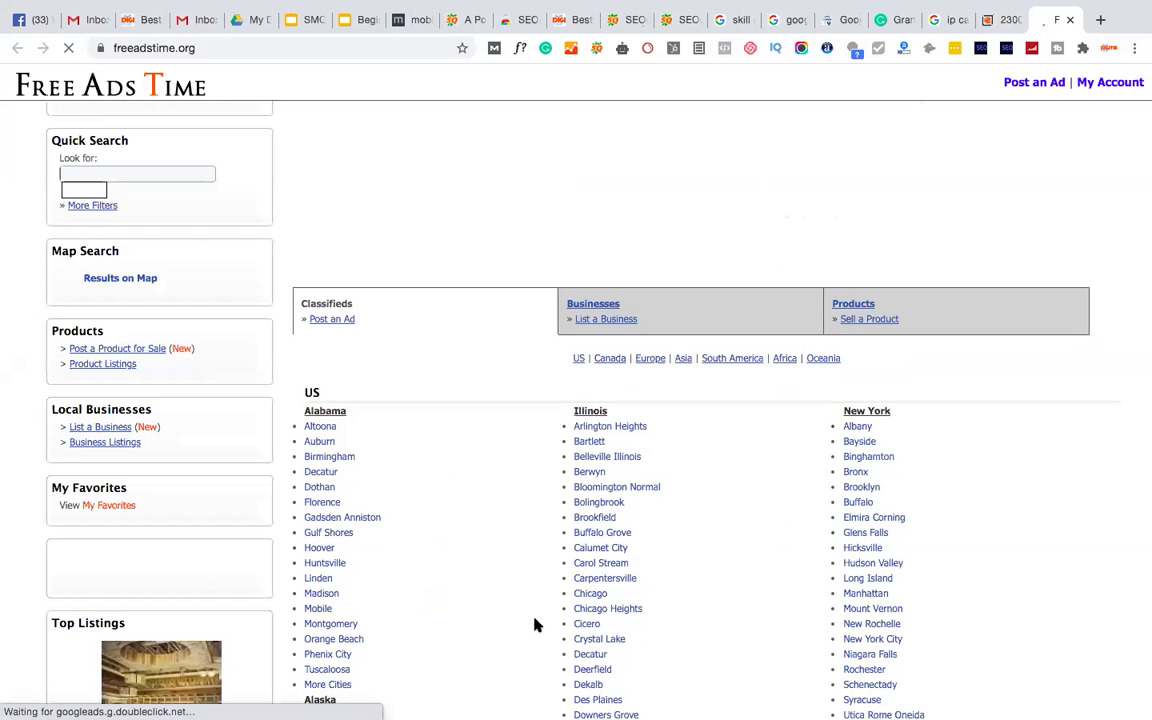
pyautogui.scroll(-7, 337, 627)
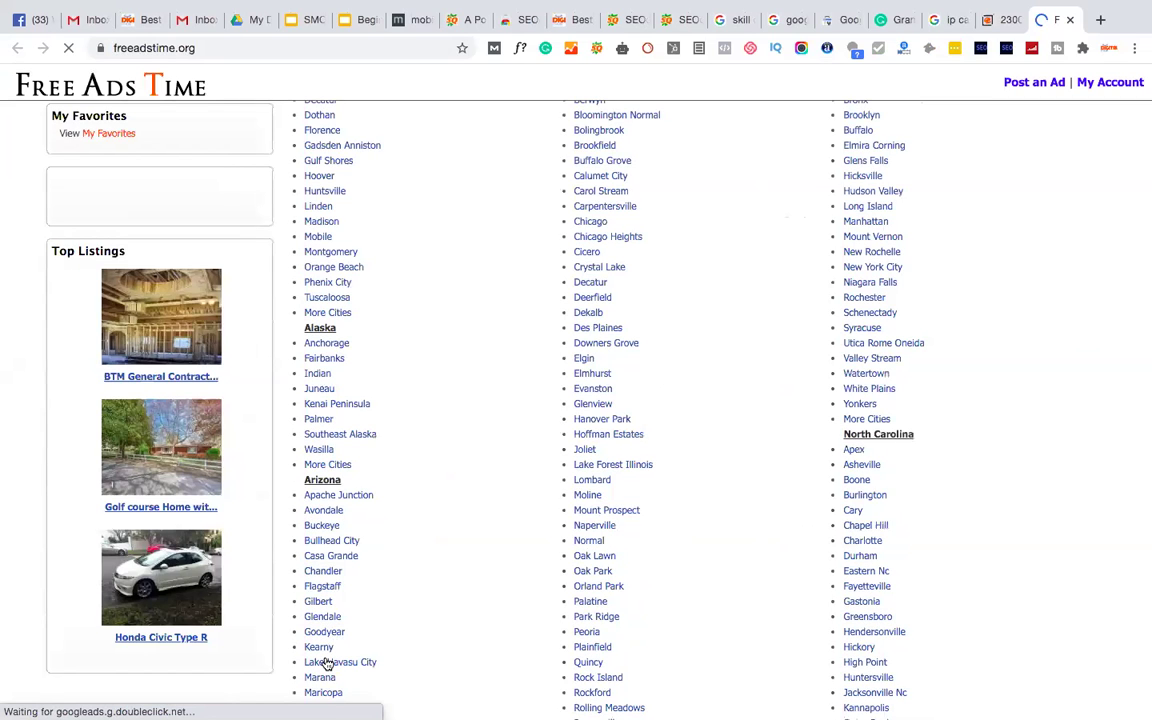
pyautogui.scroll(-6, 321, 463)
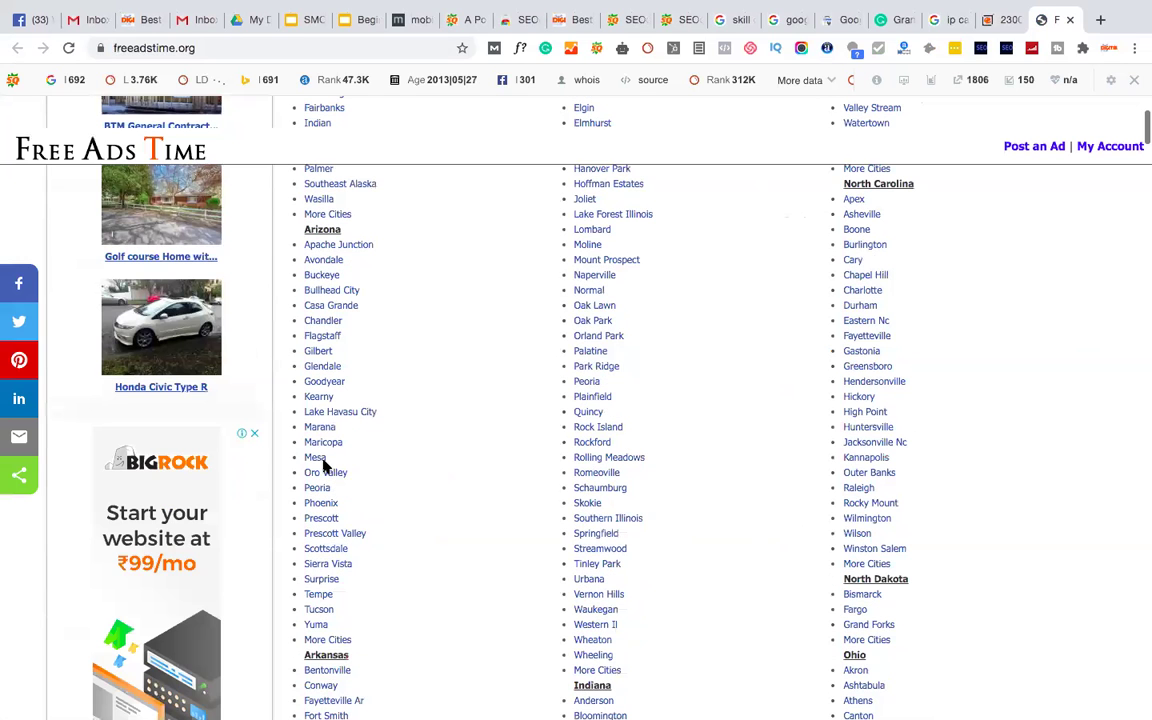
pyautogui.scroll(15, 323, 466)
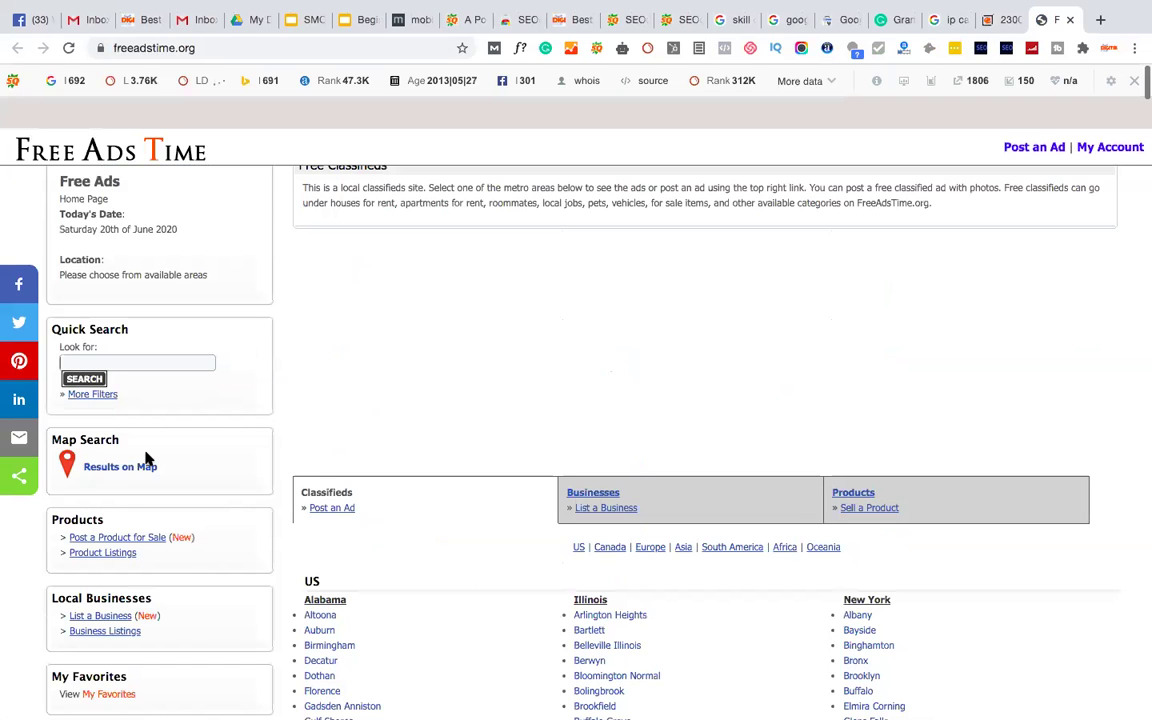
# Start a business listing on Free Ads Time with category Professional Services and subcategory Web Development, and continue to the region page
pyautogui.scroll(-3, 130, 450)
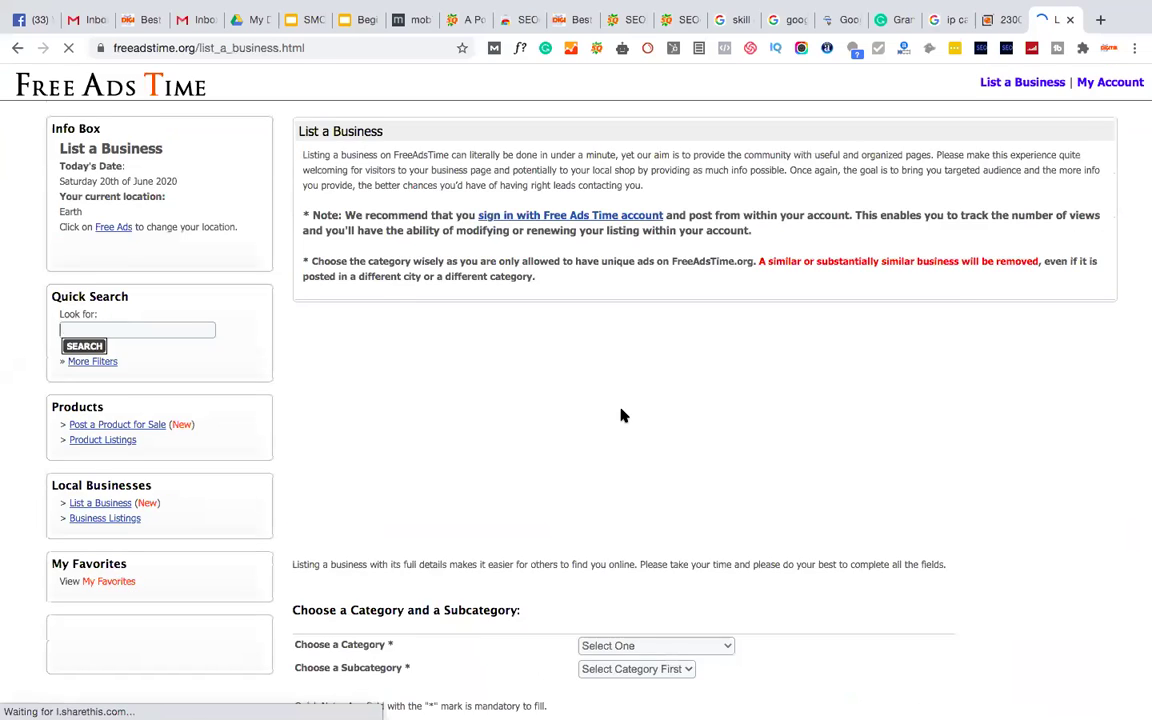
pyautogui.scroll(-3, 620, 414)
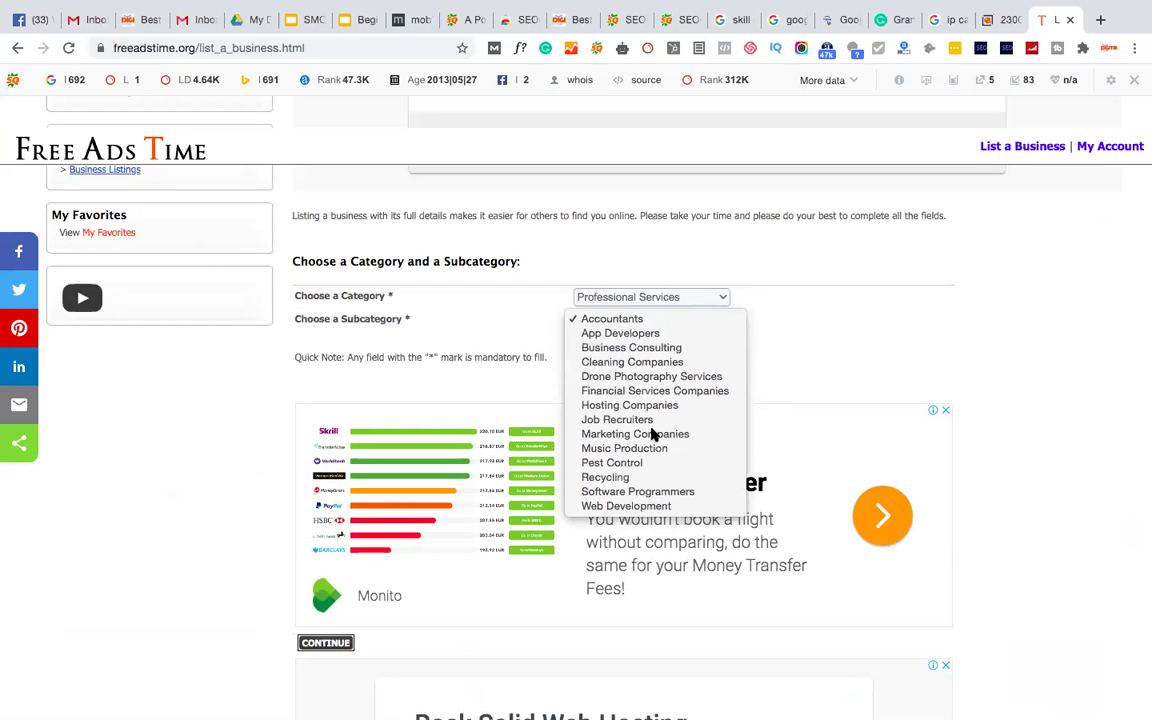
pyautogui.press('w')
pyautogui.press('Return')
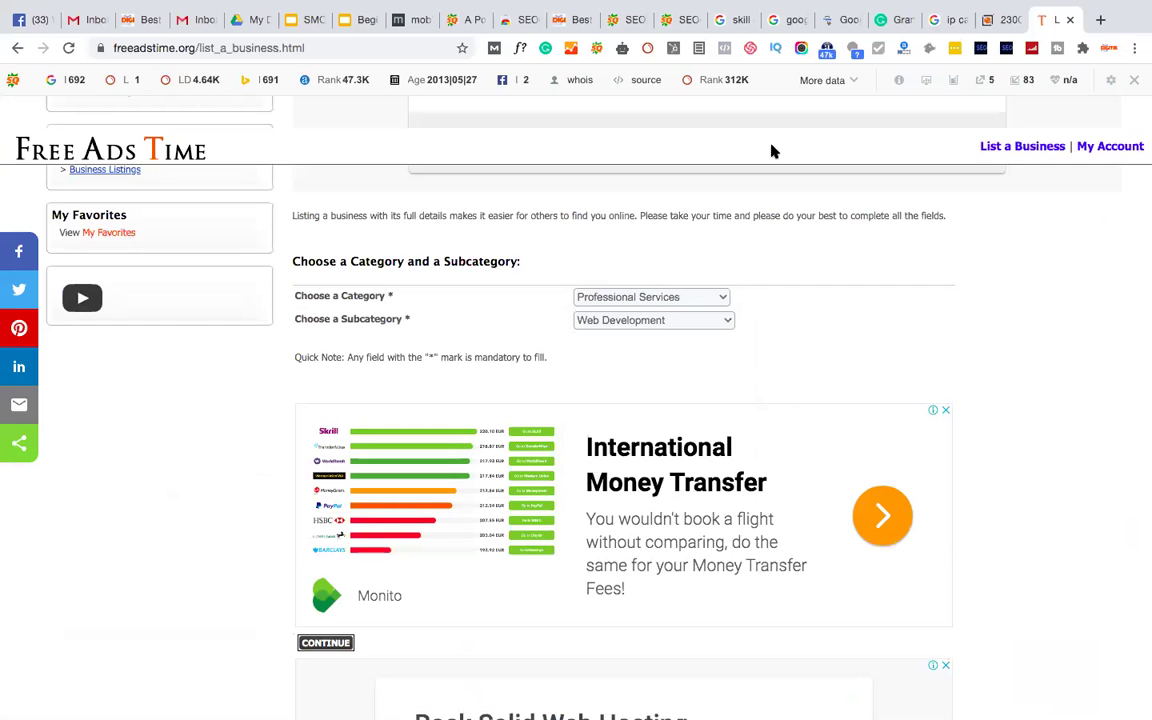
pyautogui.scroll(-5, 771, 151)
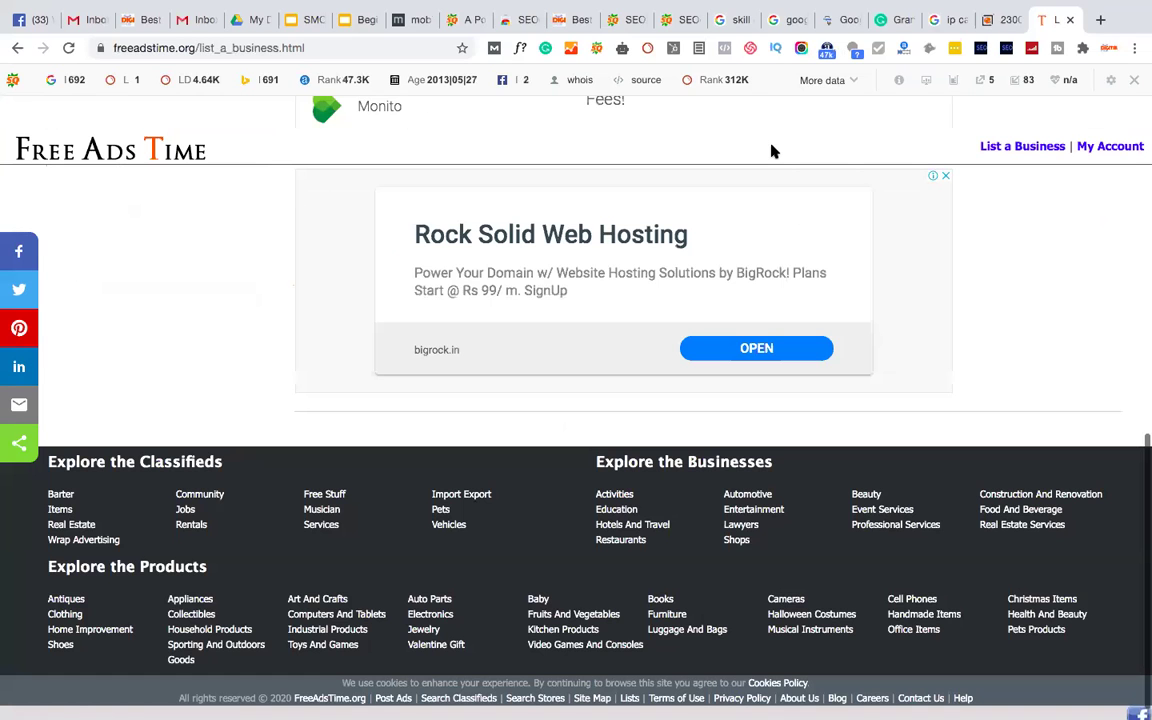
pyautogui.scroll(5, 771, 151)
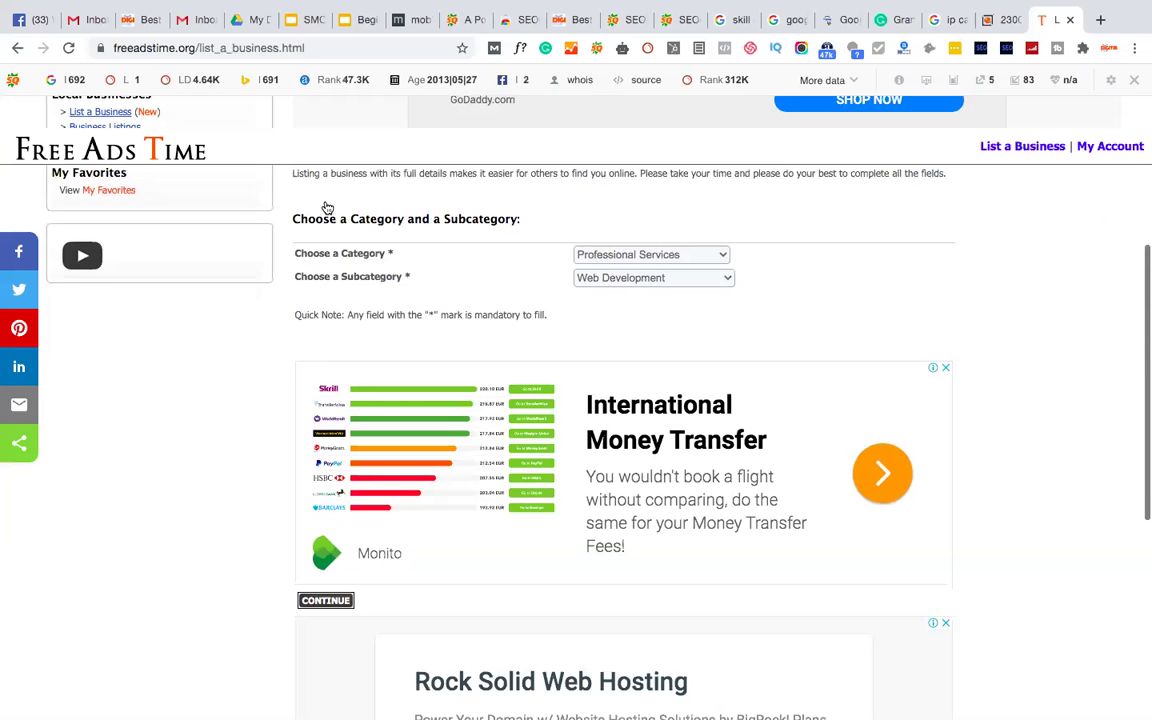
pyautogui.scroll(-4, 326, 206)
pyautogui.click(329, 210)
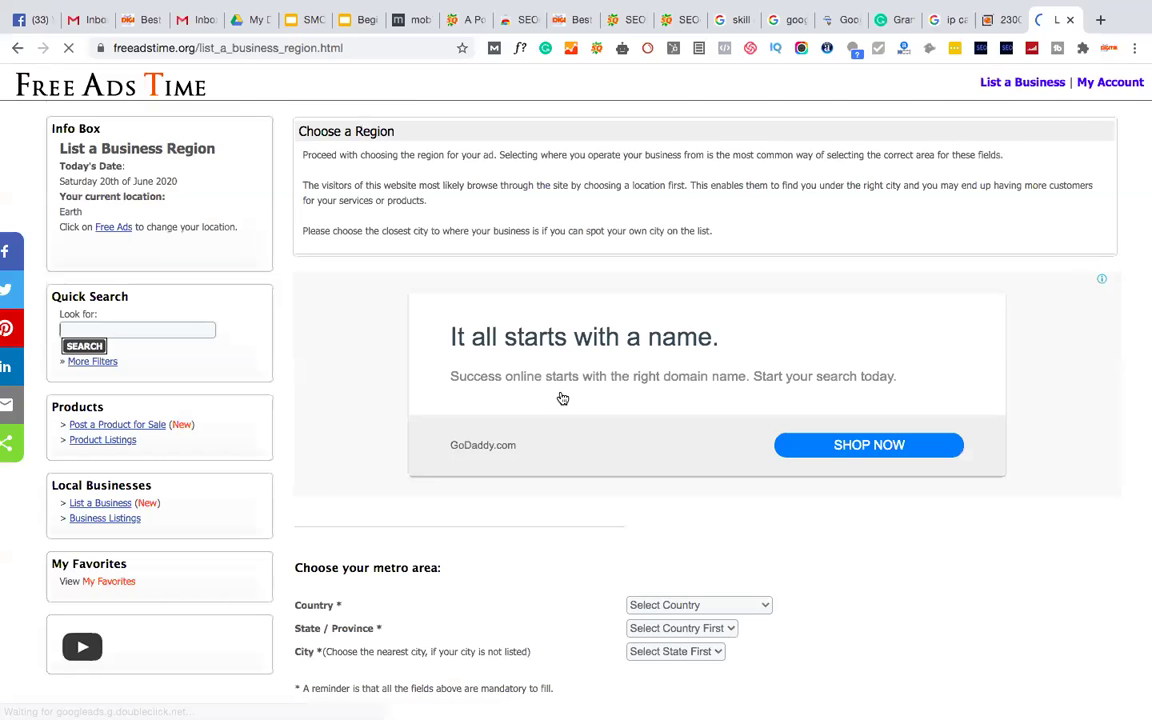
# Set the listing's metro area to Canada, Alberta, Acme Alberta and continue to the business name page
pyautogui.scroll(-5, 563, 398)
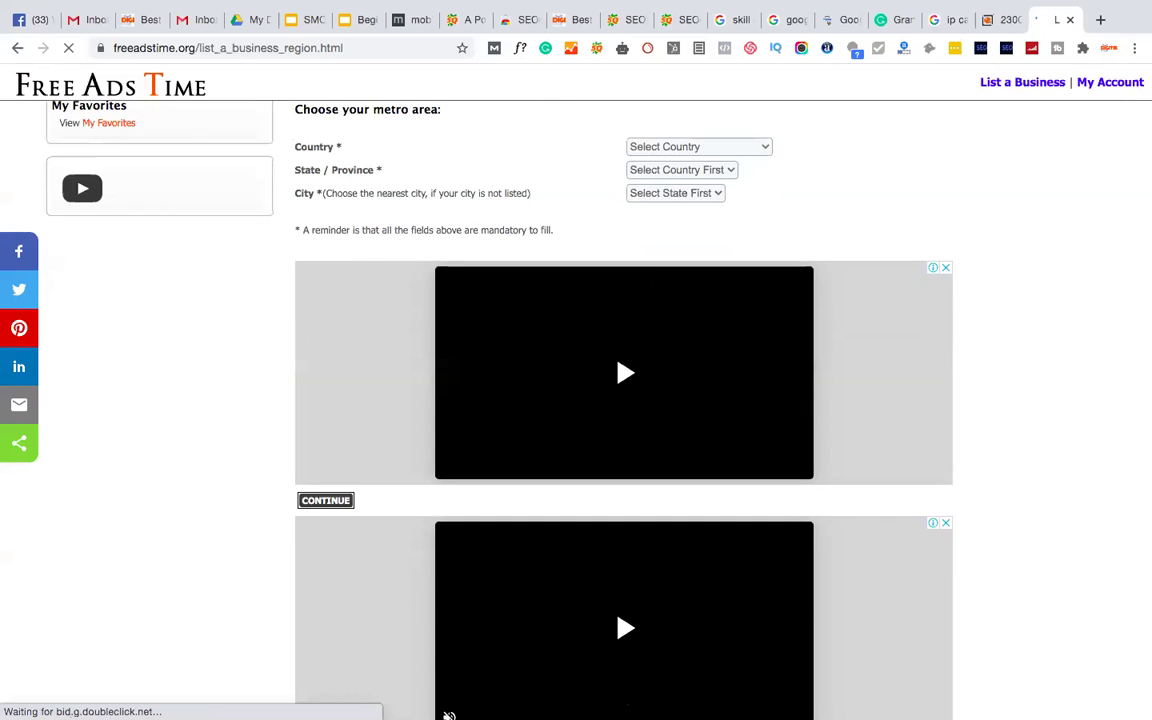
pyautogui.click(665, 216)
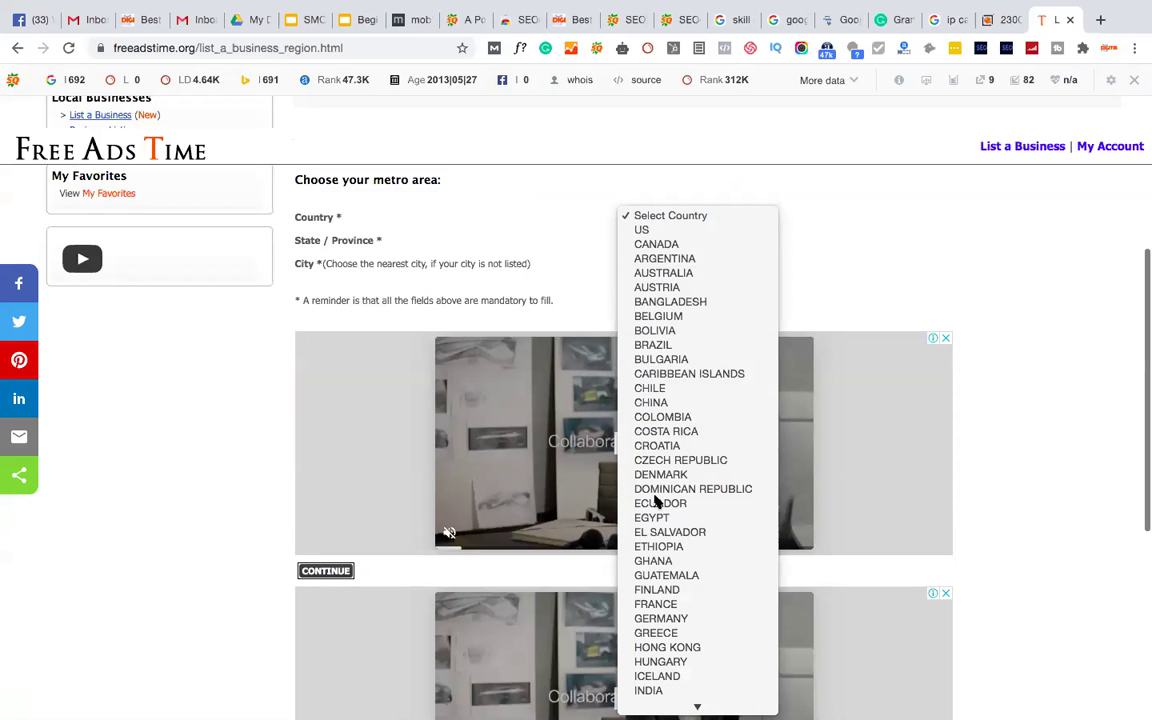
pyautogui.scroll(-10, 659, 358)
pyautogui.scroll(8, 660, 318)
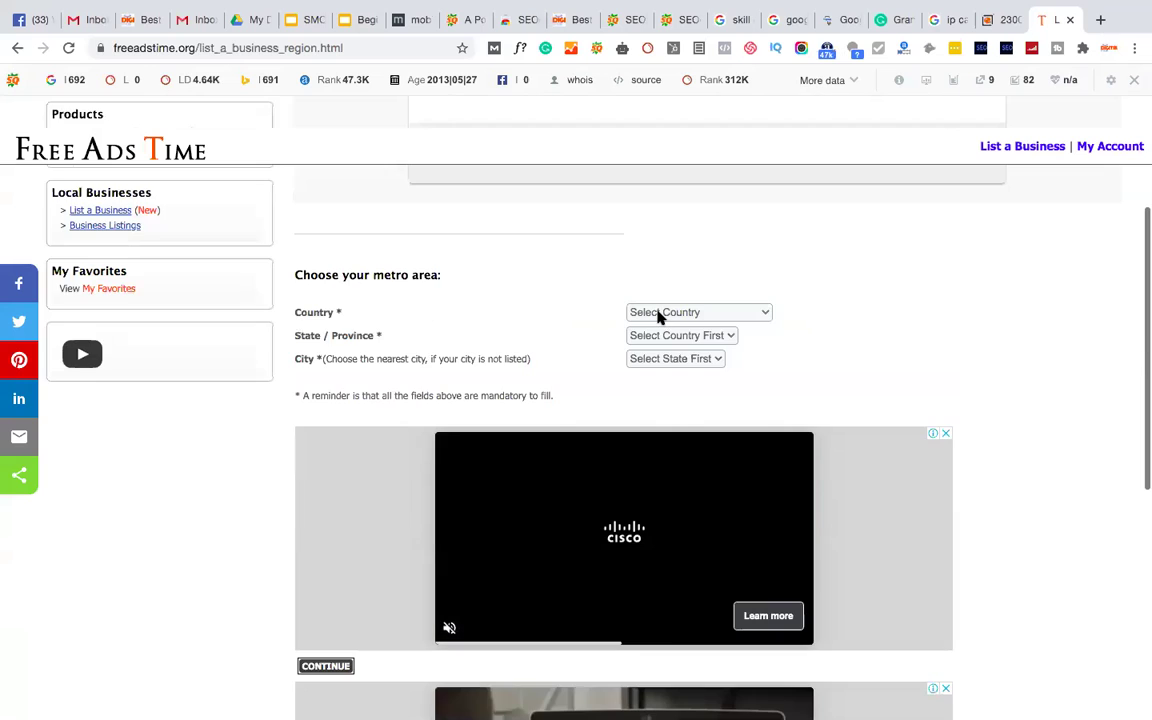
pyautogui.click(662, 314)
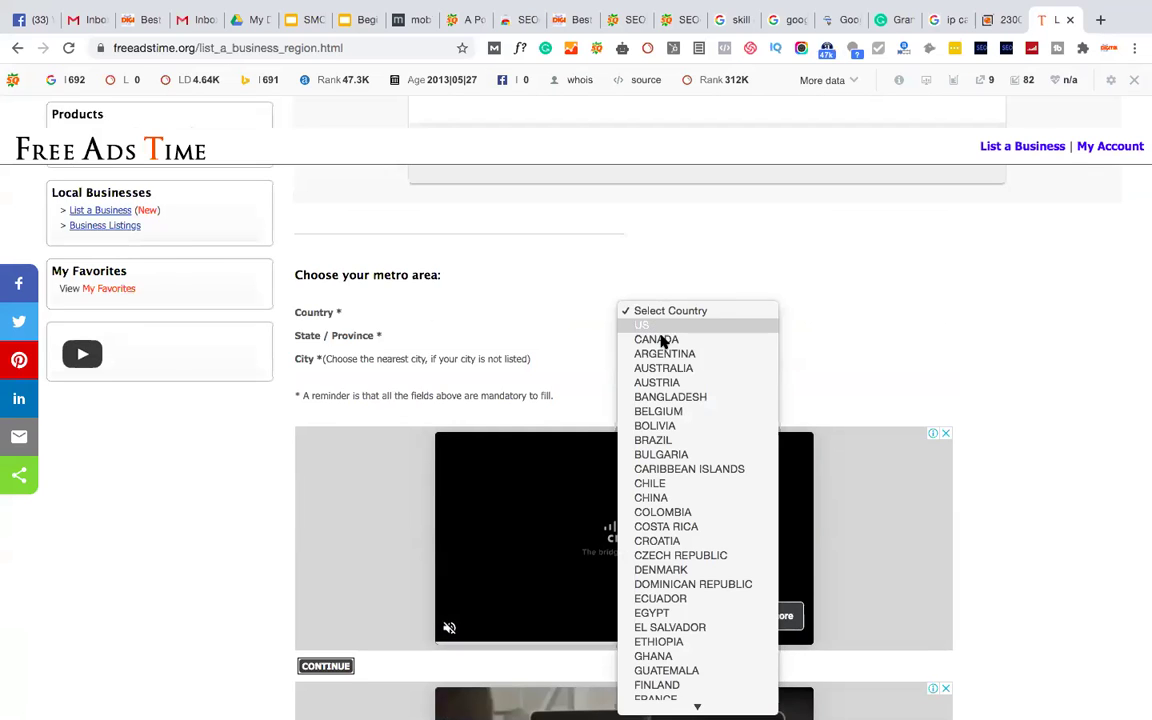
pyautogui.click(656, 340)
pyautogui.click(662, 338)
pyautogui.click(655, 337)
pyautogui.click(657, 346)
pyautogui.click(663, 356)
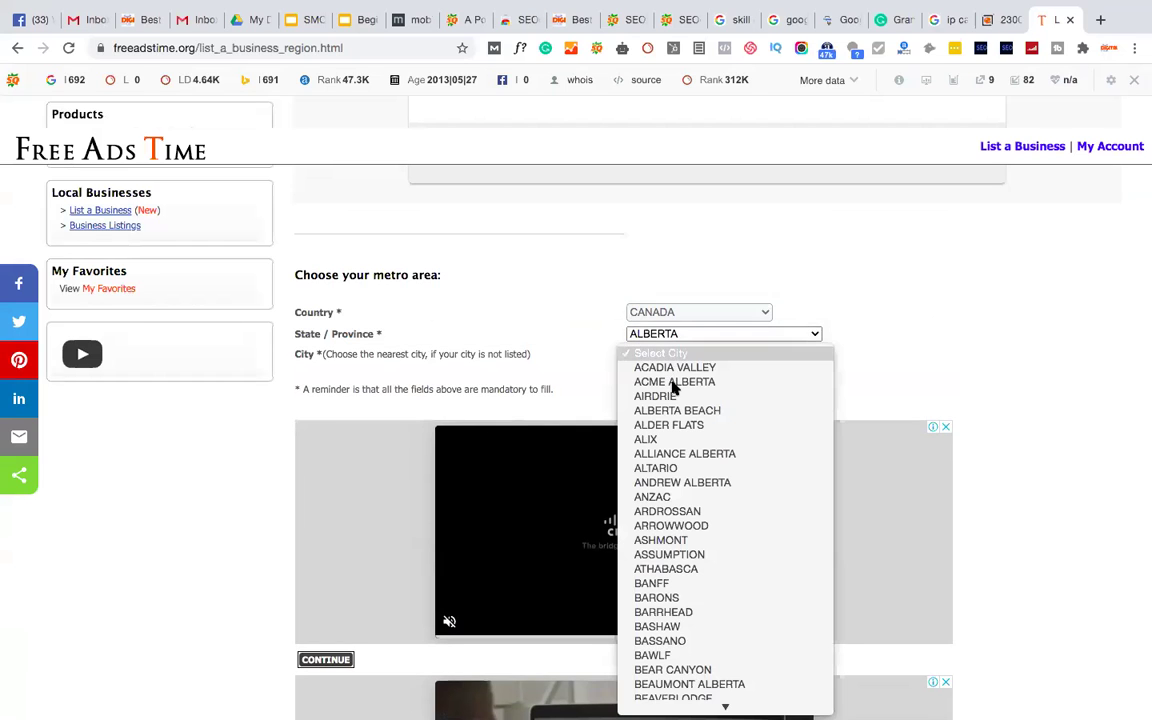
pyautogui.click(674, 382)
pyautogui.scroll(-5, 524, 398)
pyautogui.click(306, 395)
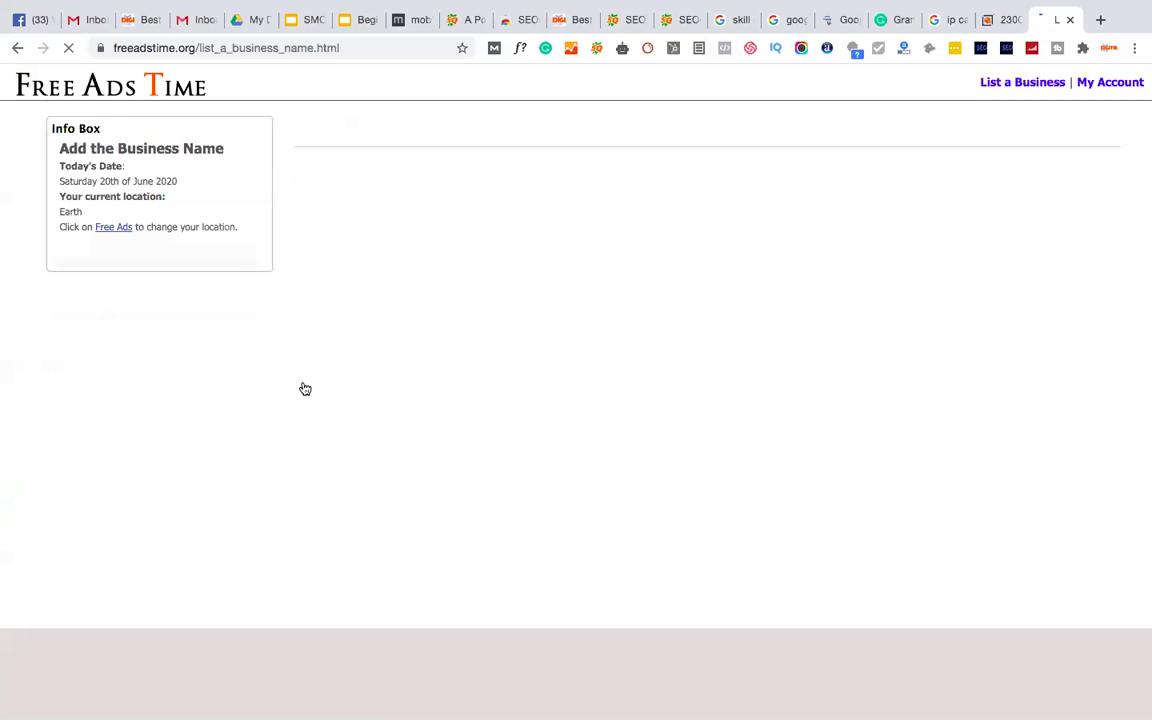
# Enter "digital it hub" as the business name and continue to the description page
pyautogui.scroll(-5, 468, 422)
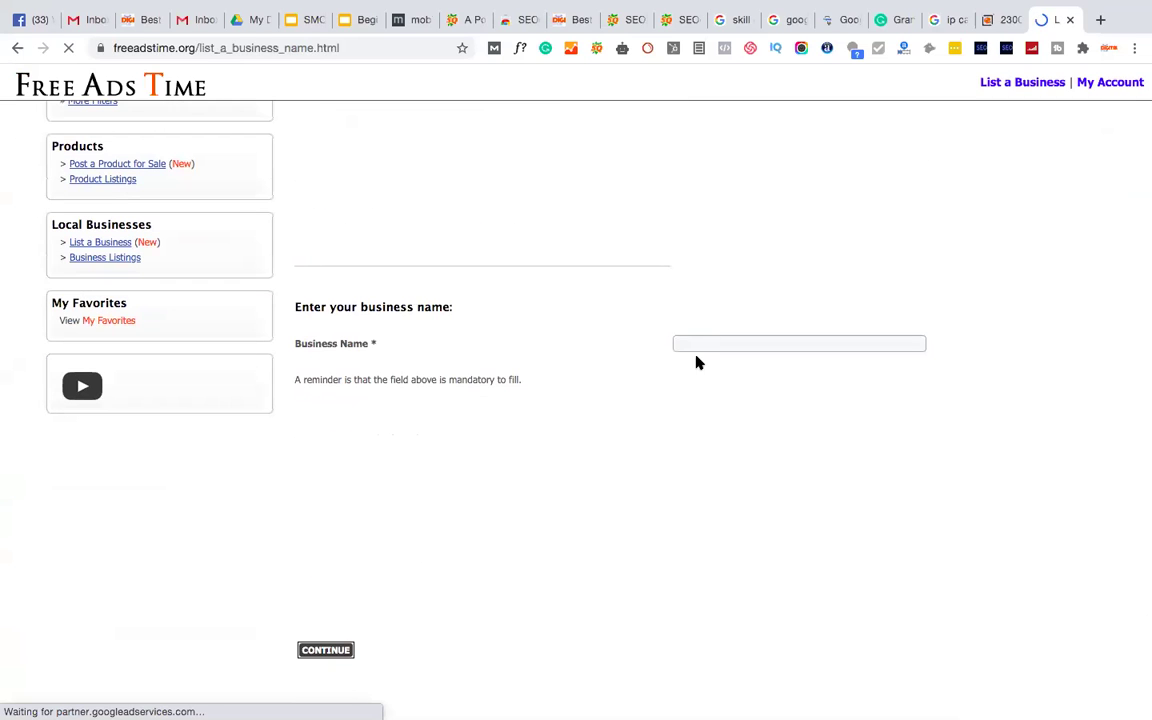
pyautogui.click(686, 377)
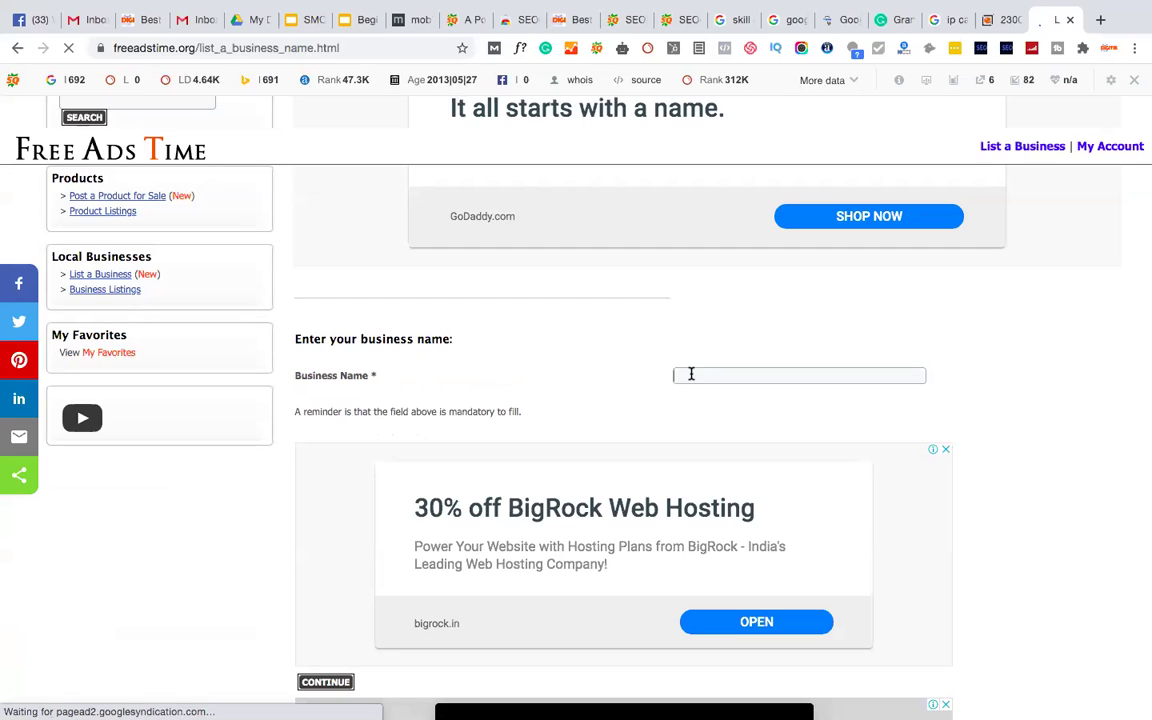
pyautogui.write('digital it hub')
pyautogui.rightClick(327, 689)
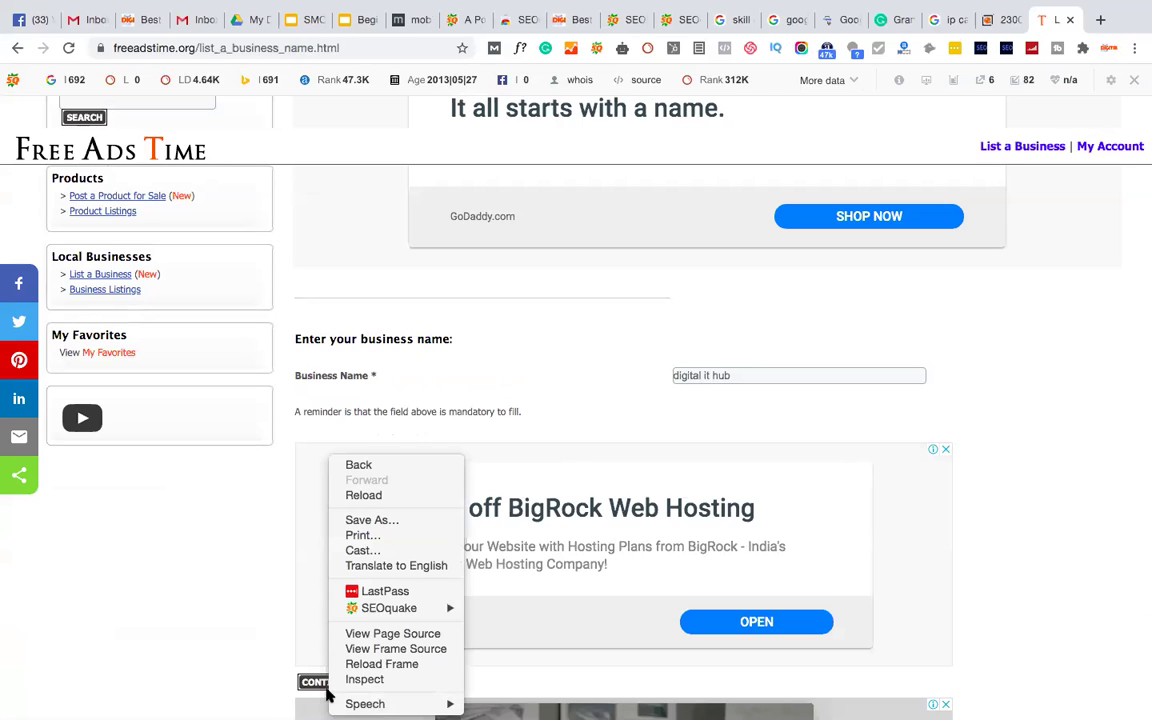
pyautogui.click(300, 683)
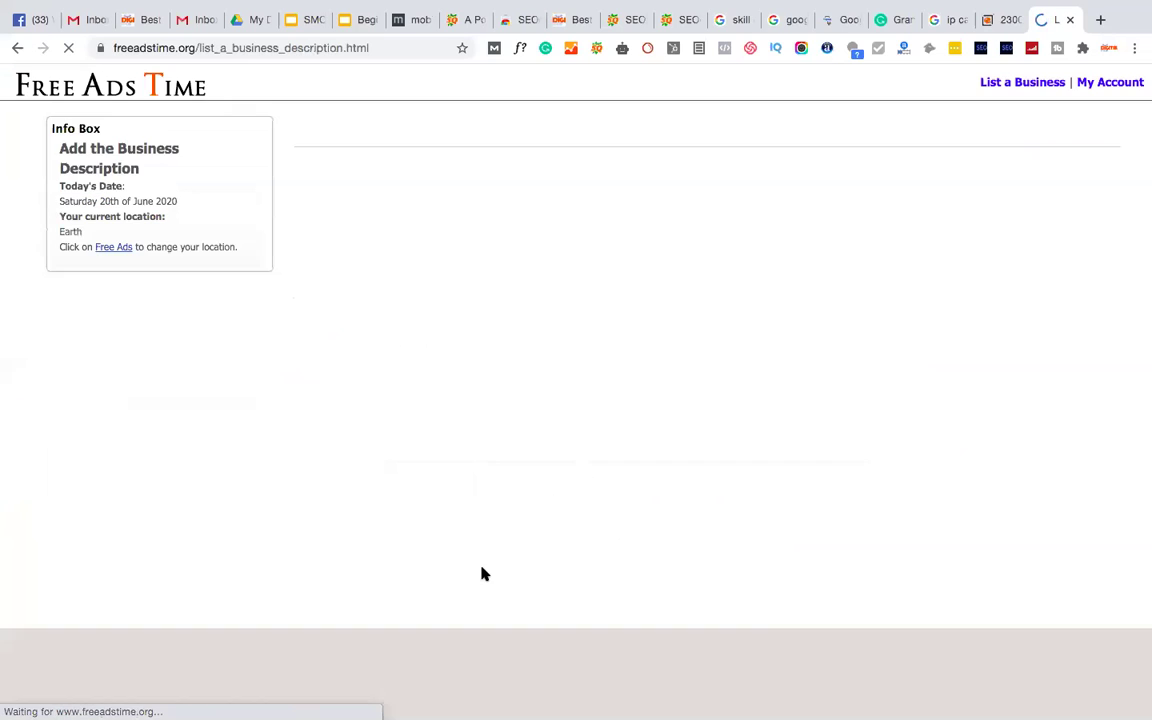
# Show the listing's empty Description field, and return to the Directory Submissions slide in the Beginners Guide SEO presentation
pyautogui.scroll(-5, 481, 573)
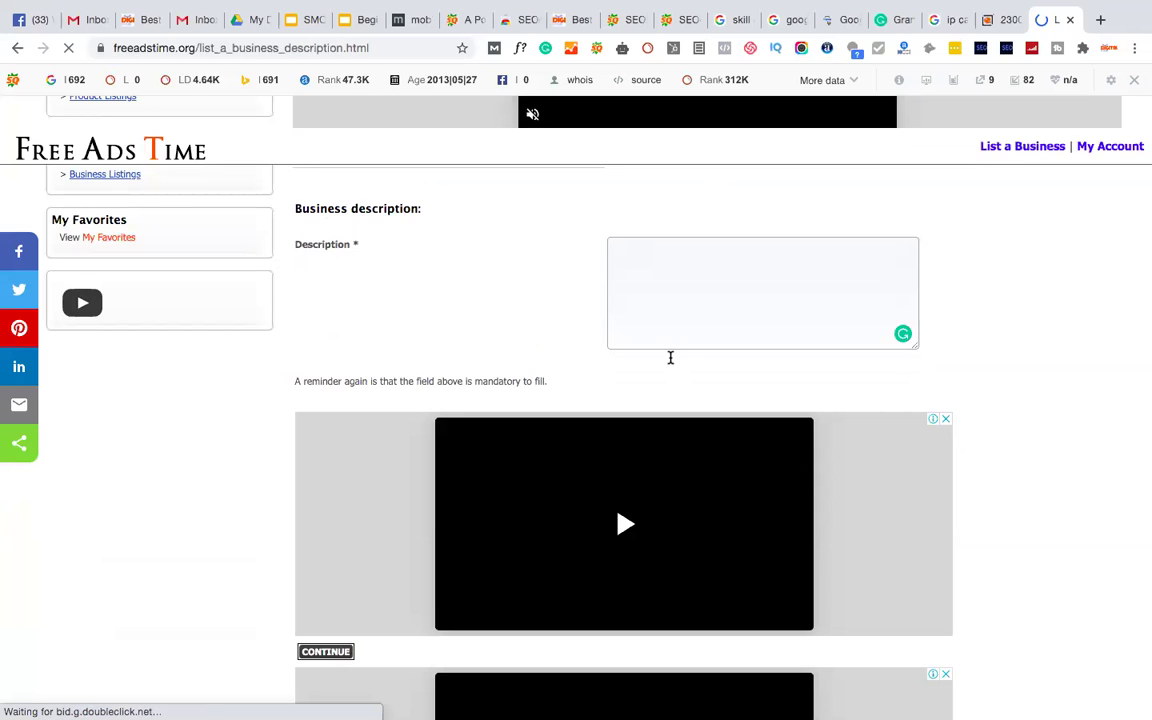
pyautogui.click(699, 266)
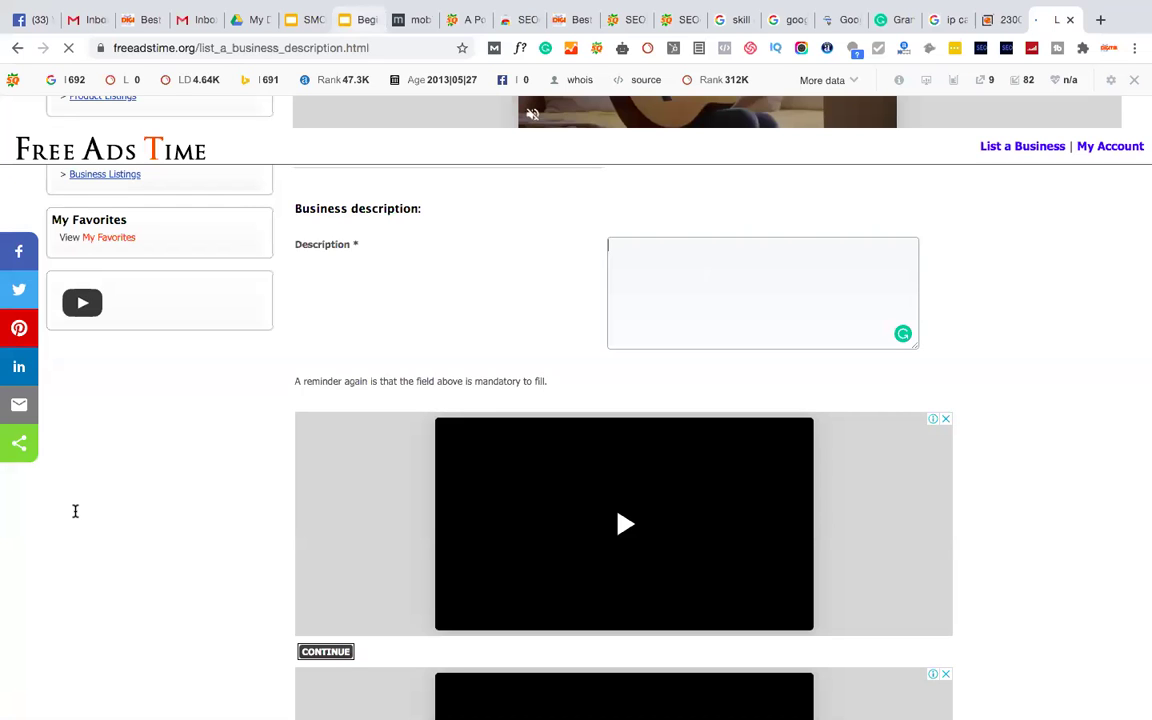
pyautogui.press('super+7')
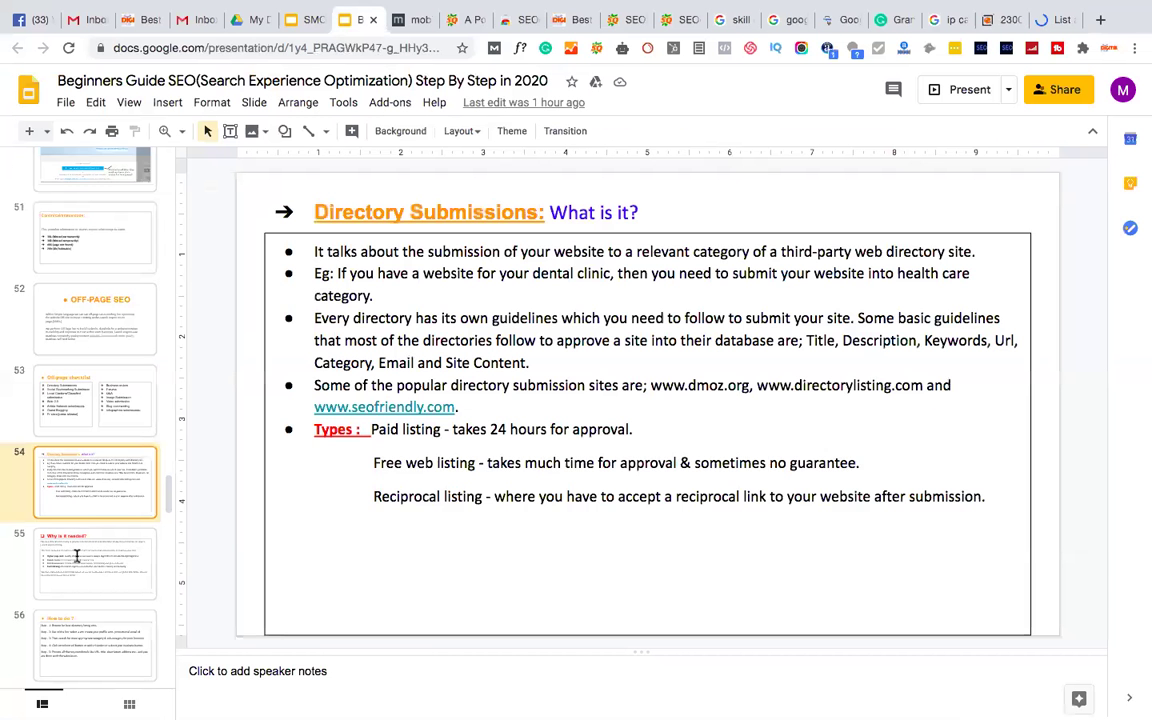
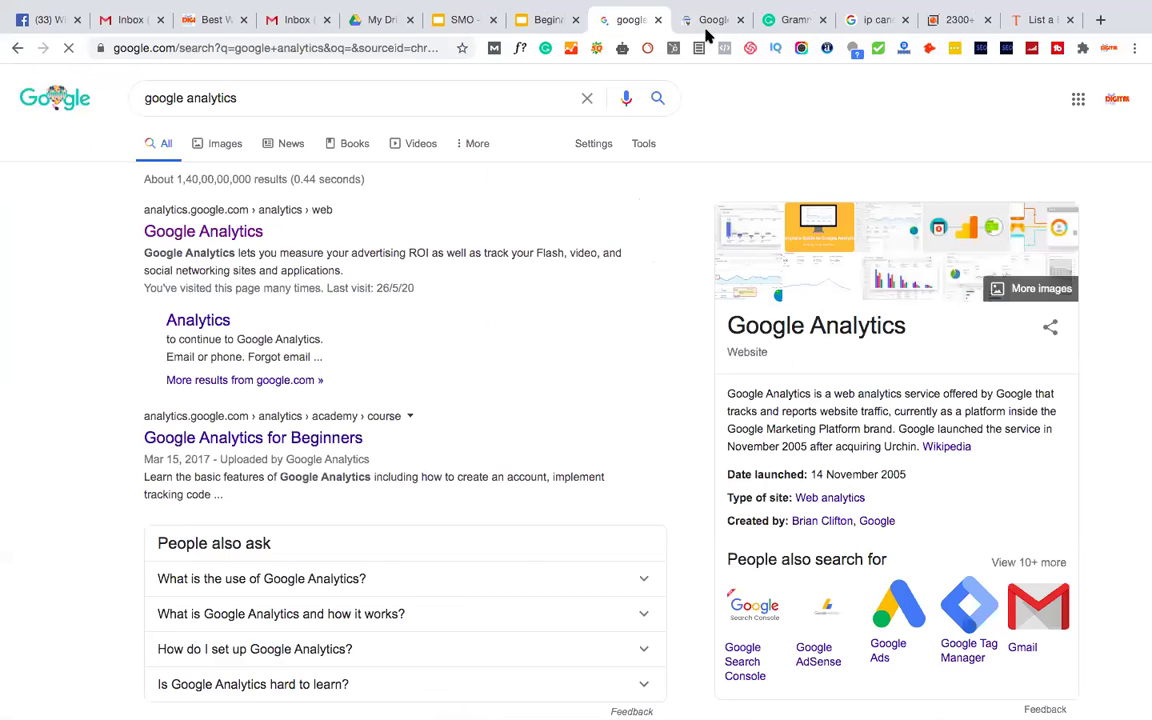
# Switch to the Google Search Console page and close the Grammarly, IP search, directory sites article and Free Ads Time pages
pyautogui.hotkey('ctrl', 'Tab')
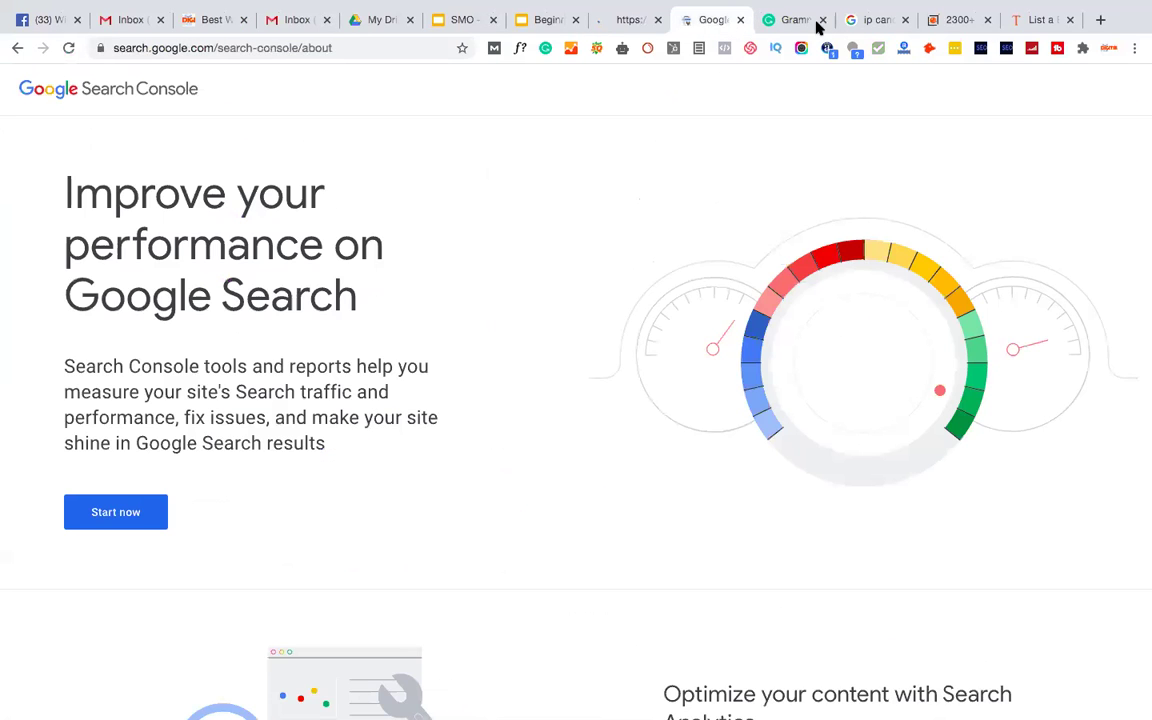
pyautogui.click(823, 20)
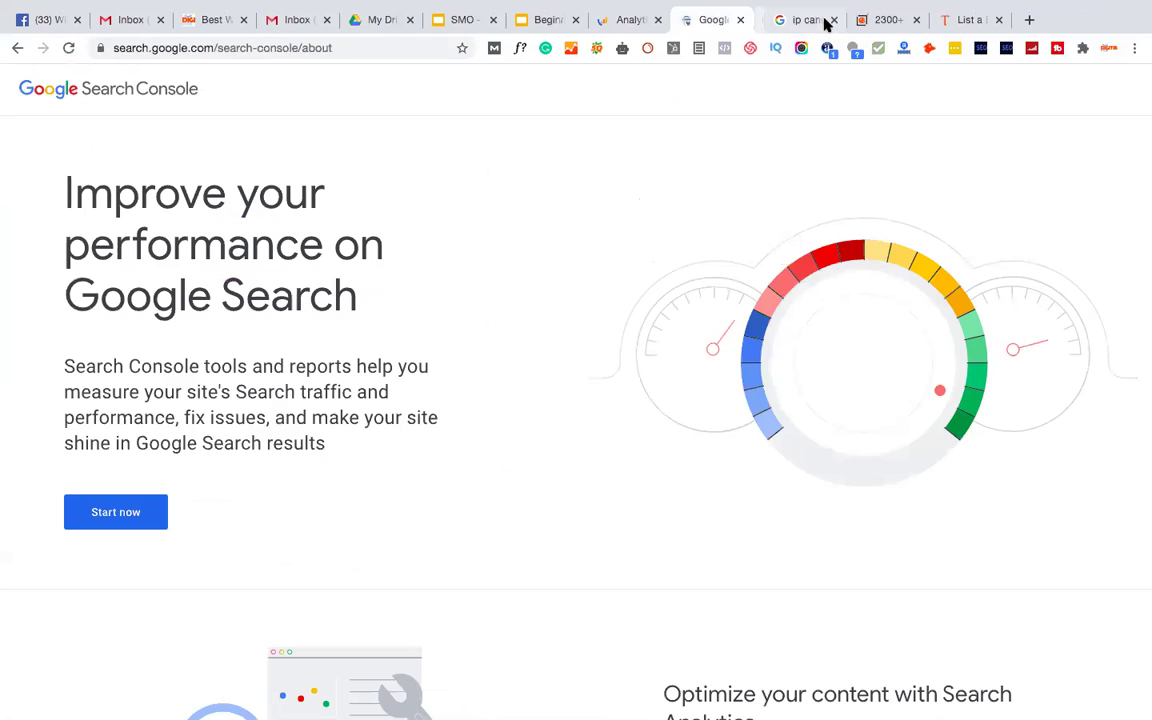
pyautogui.click(823, 20)
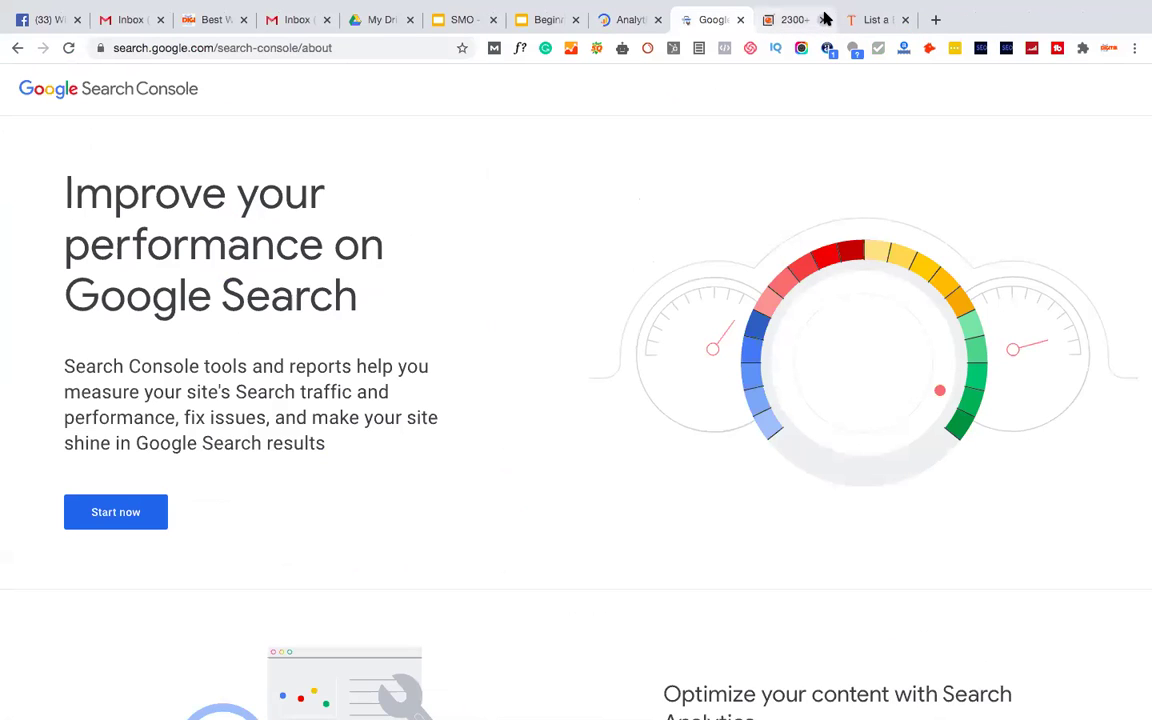
pyautogui.click(823, 20)
pyautogui.click(822, 19)
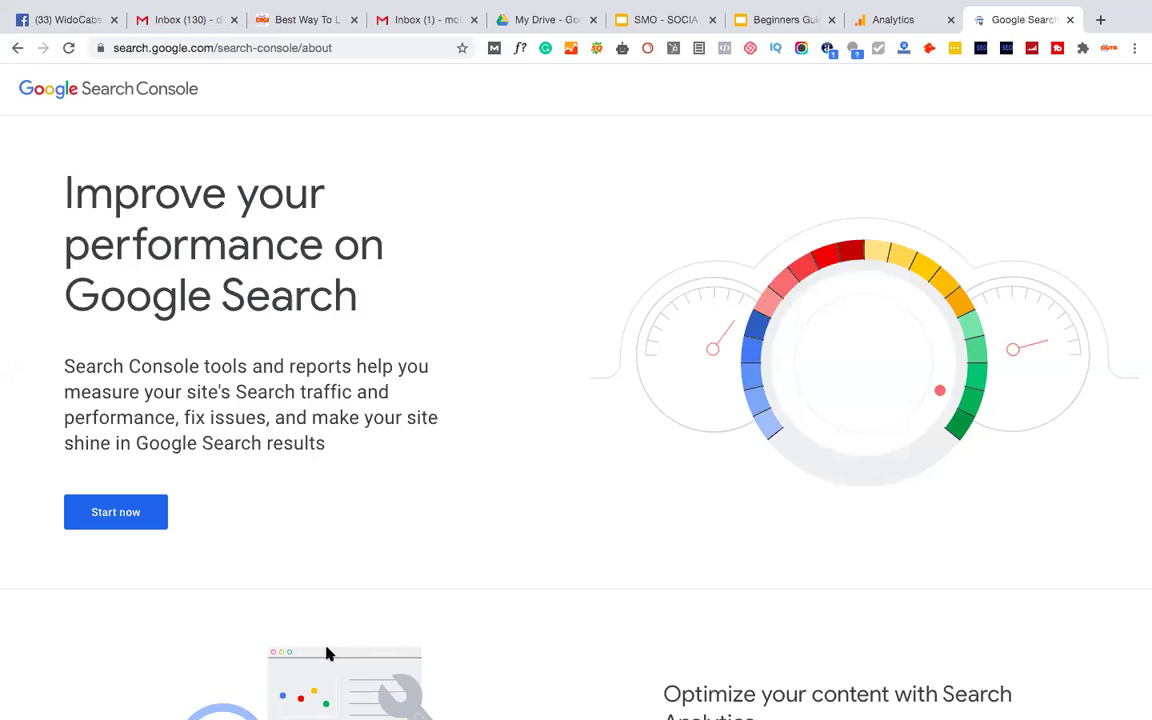
# Look through the Google Search Console introduction page and its Search Analytics section
pyautogui.scroll(-3, 404, 496)
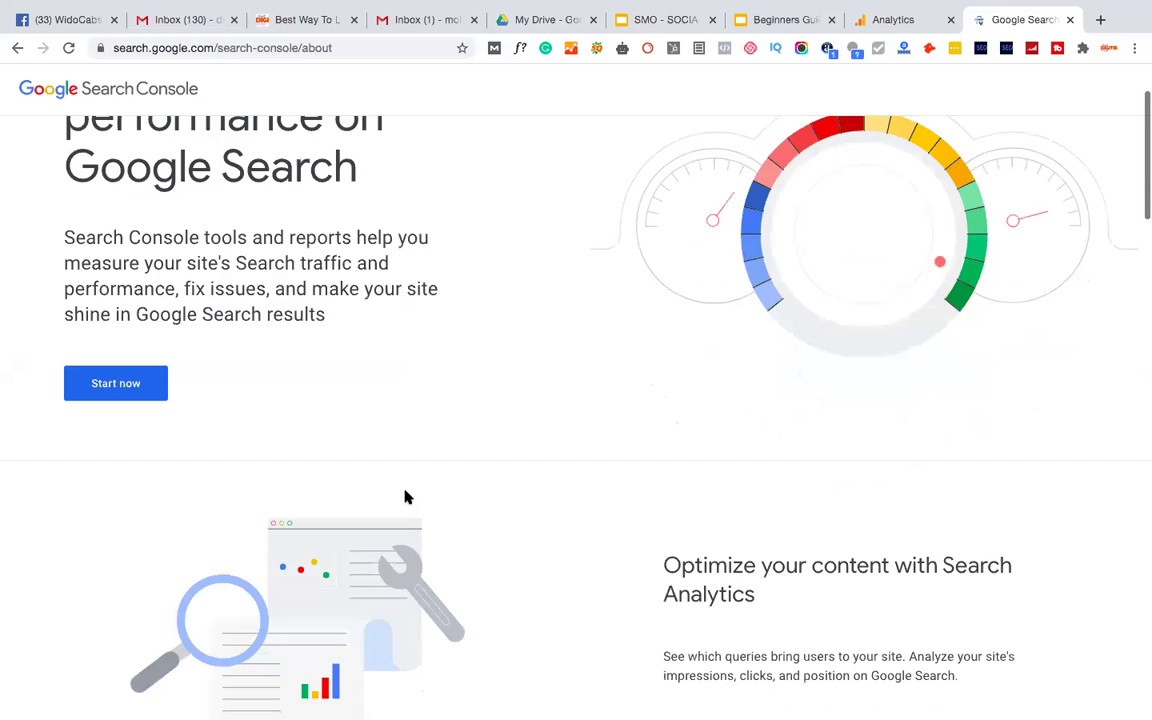
pyautogui.scroll(-5, 406, 497)
pyautogui.scroll(7, 404, 496)
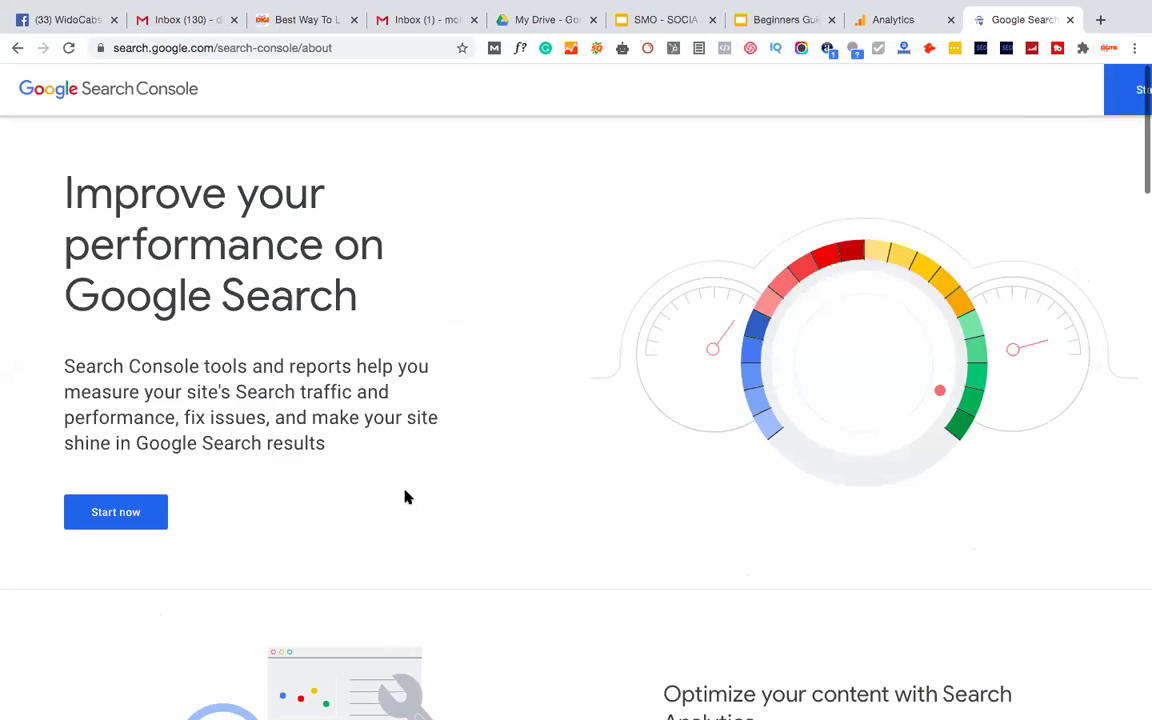
pyautogui.scroll(-4, 404, 496)
pyautogui.scroll(-5, 404, 496)
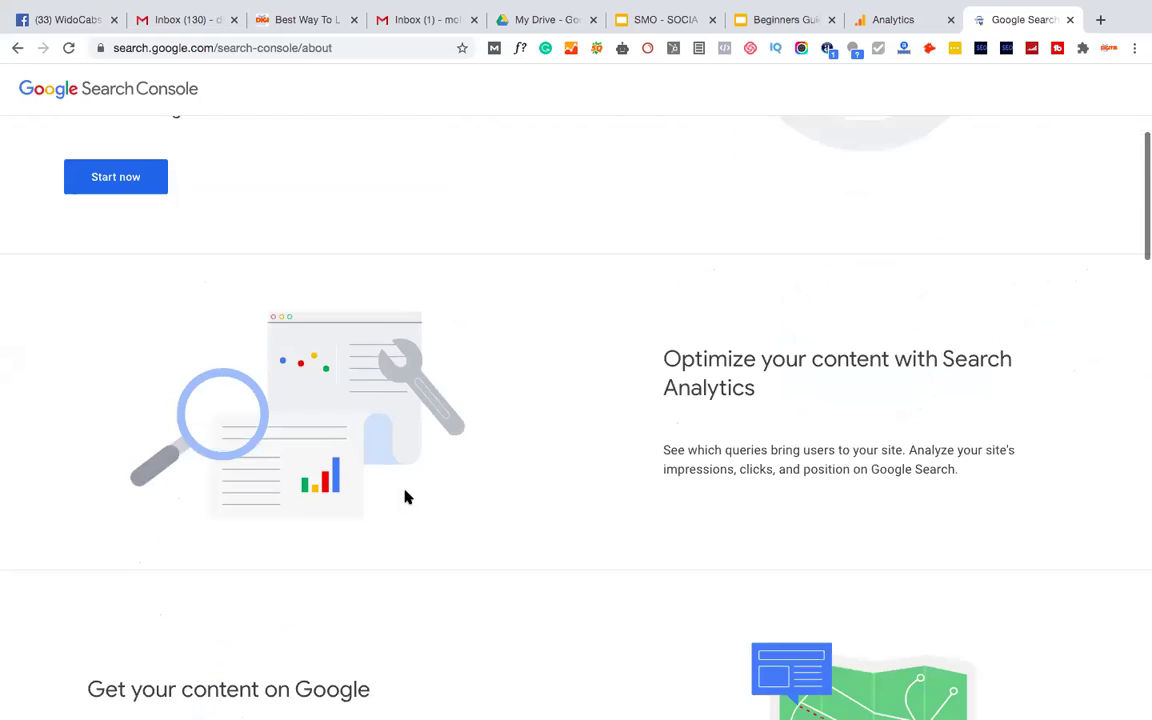
pyautogui.scroll(10, 404, 496)
# Switch to the Google Analytics page and continue past the unsafe-website warning
pyautogui.click(879, 14)
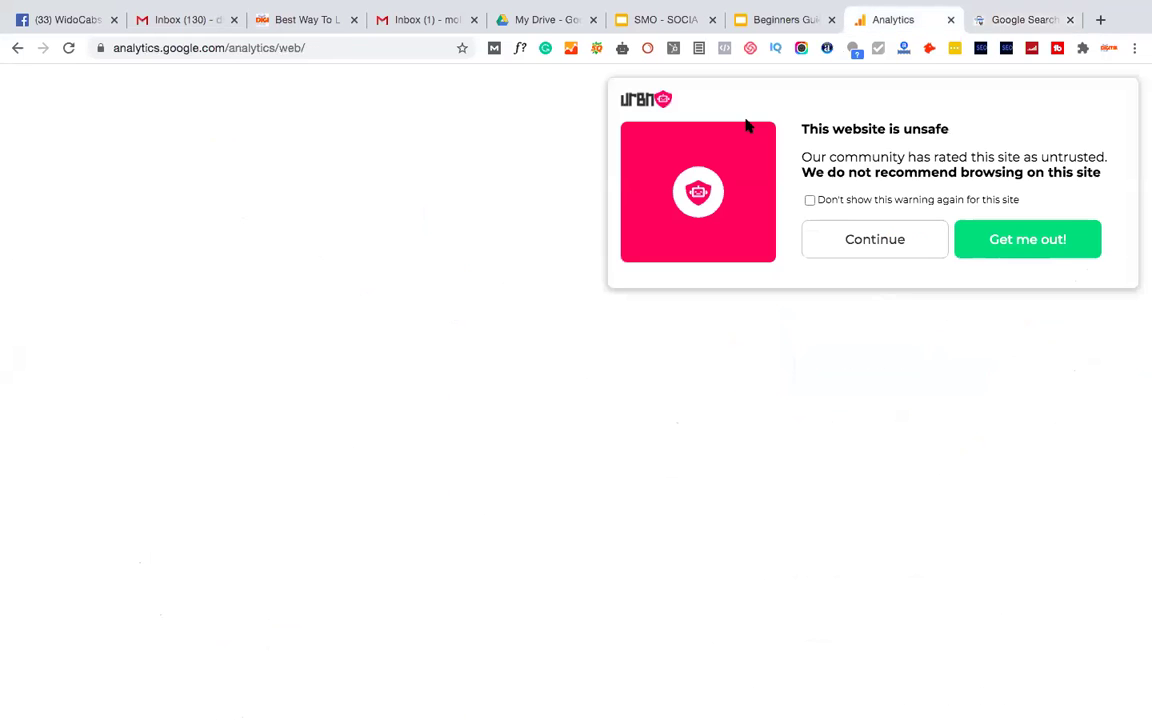
pyautogui.click(861, 233)
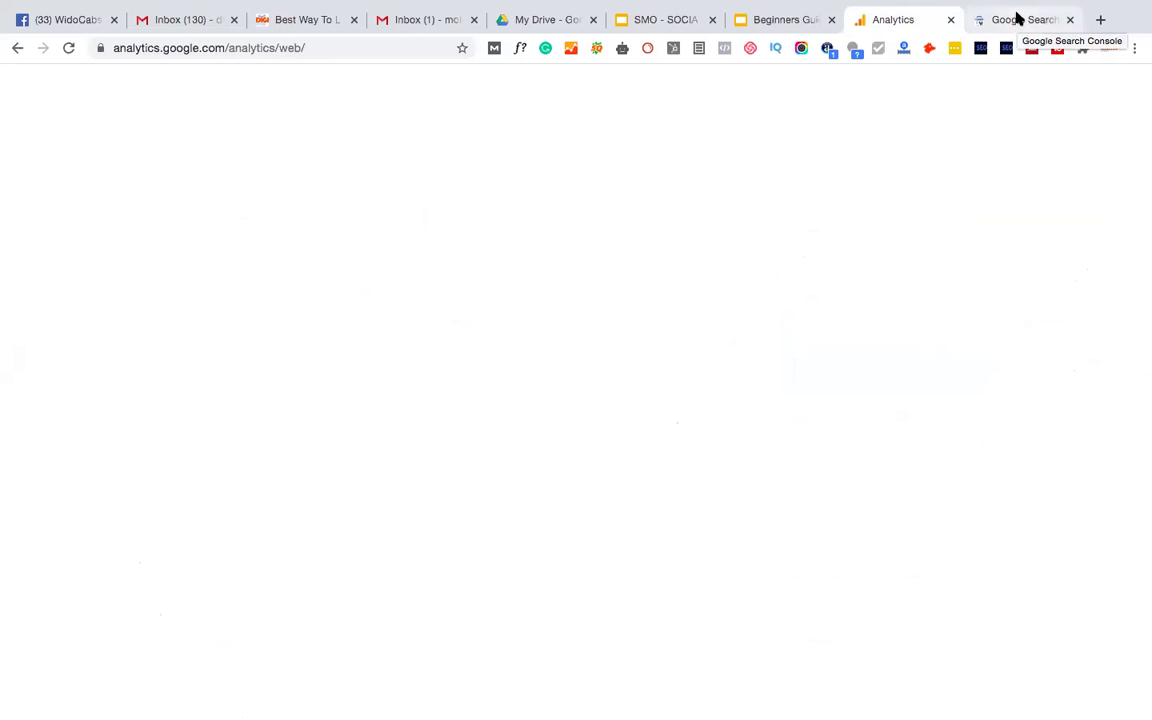
# Reload the Google Analytics page, and look over the Google Search Console introduction page down to the section on getting content on Google
pyautogui.click(70, 48)
pyautogui.click(1020, 20)
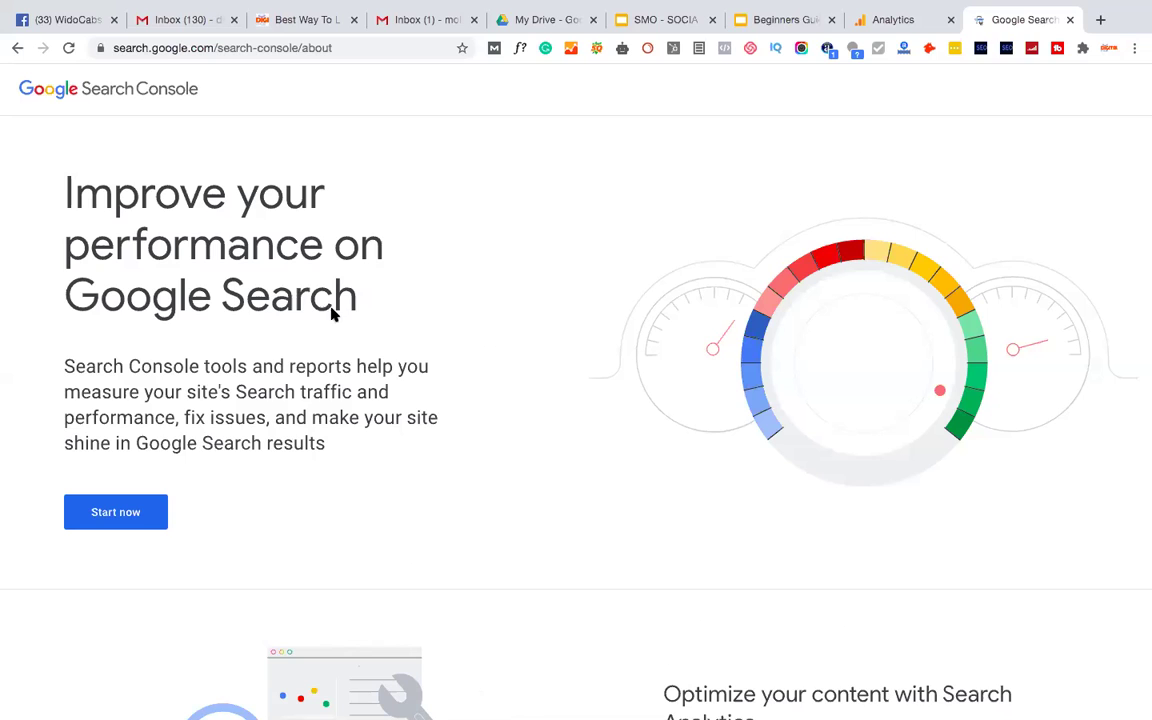
pyautogui.scroll(-5, 316, 324)
pyautogui.scroll(-3, 316, 326)
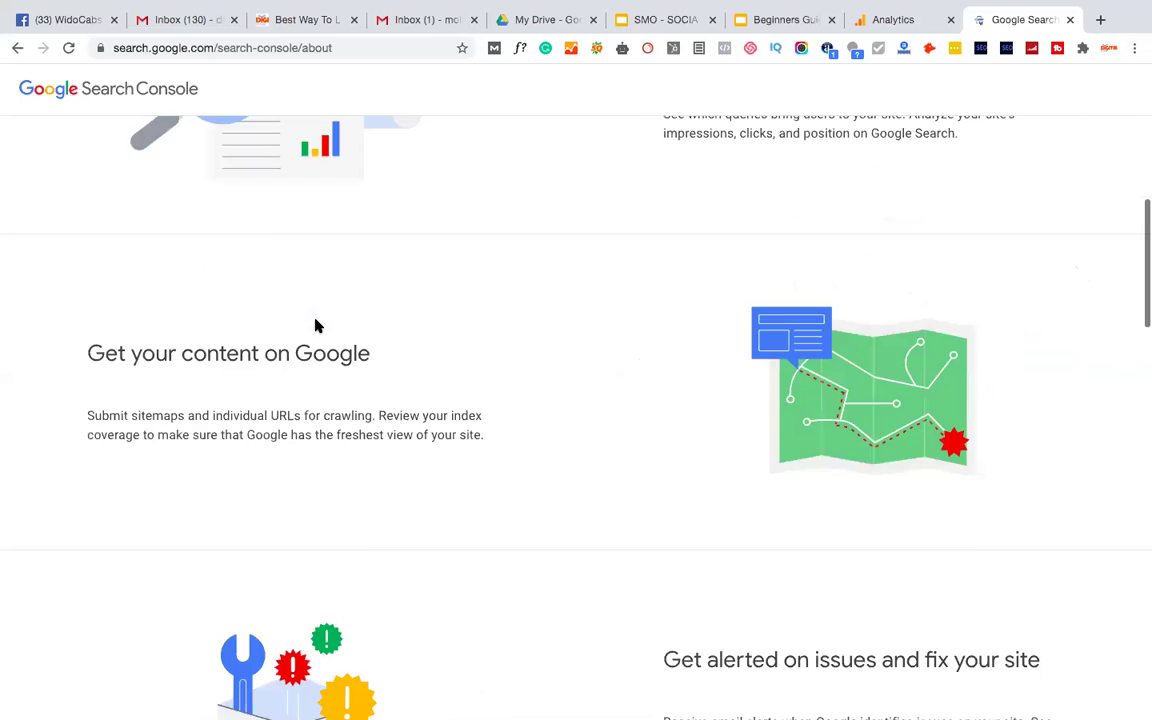
pyautogui.scroll(8, 453, 305)
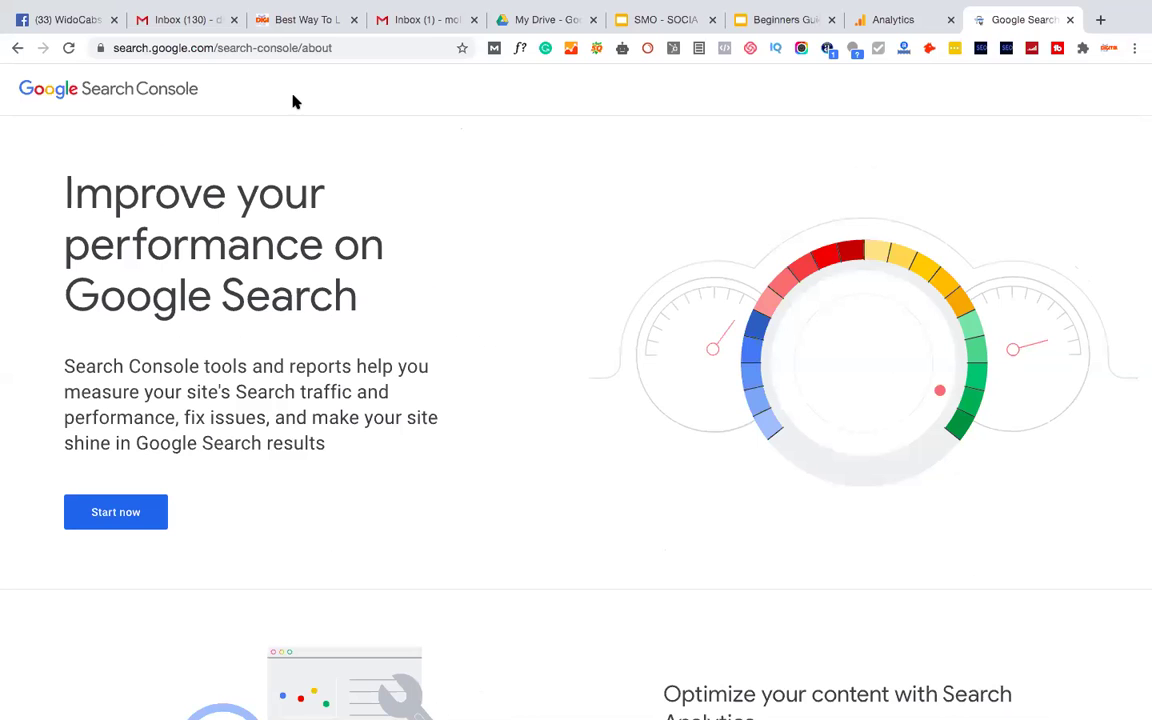
# Show the Google Analytics Home report alternately with the Google Search Console introduction page
pyautogui.click(886, 20)
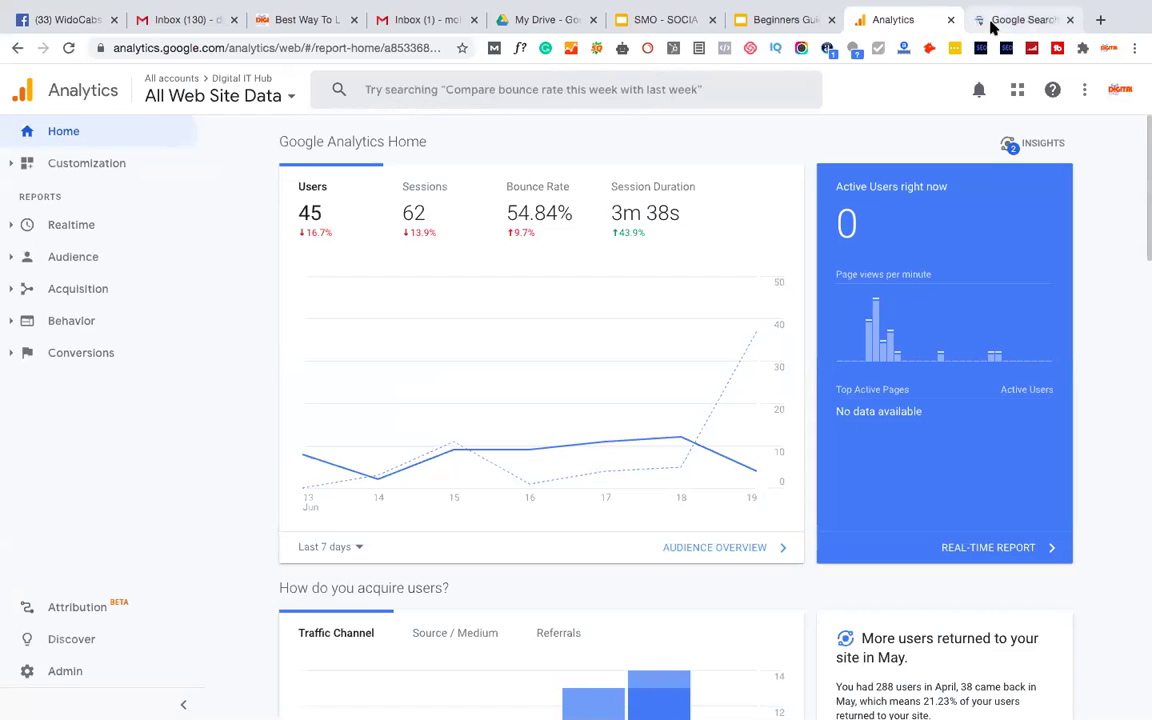
pyautogui.click(1020, 20)
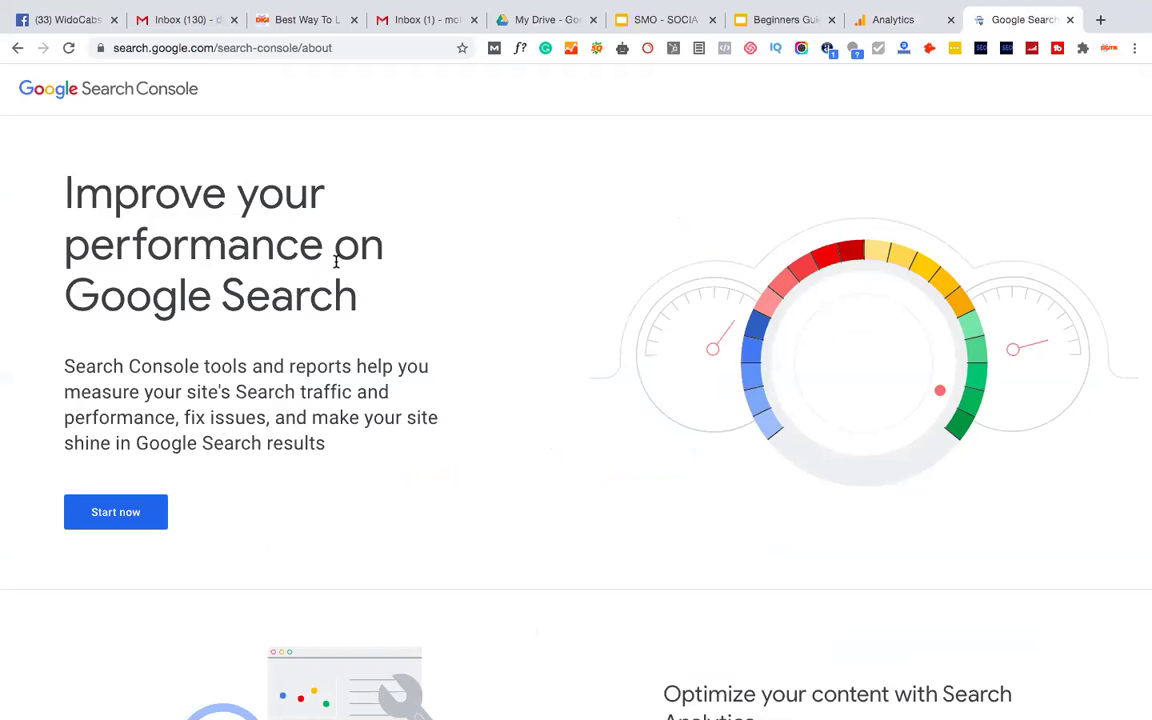
pyautogui.click(916, 17)
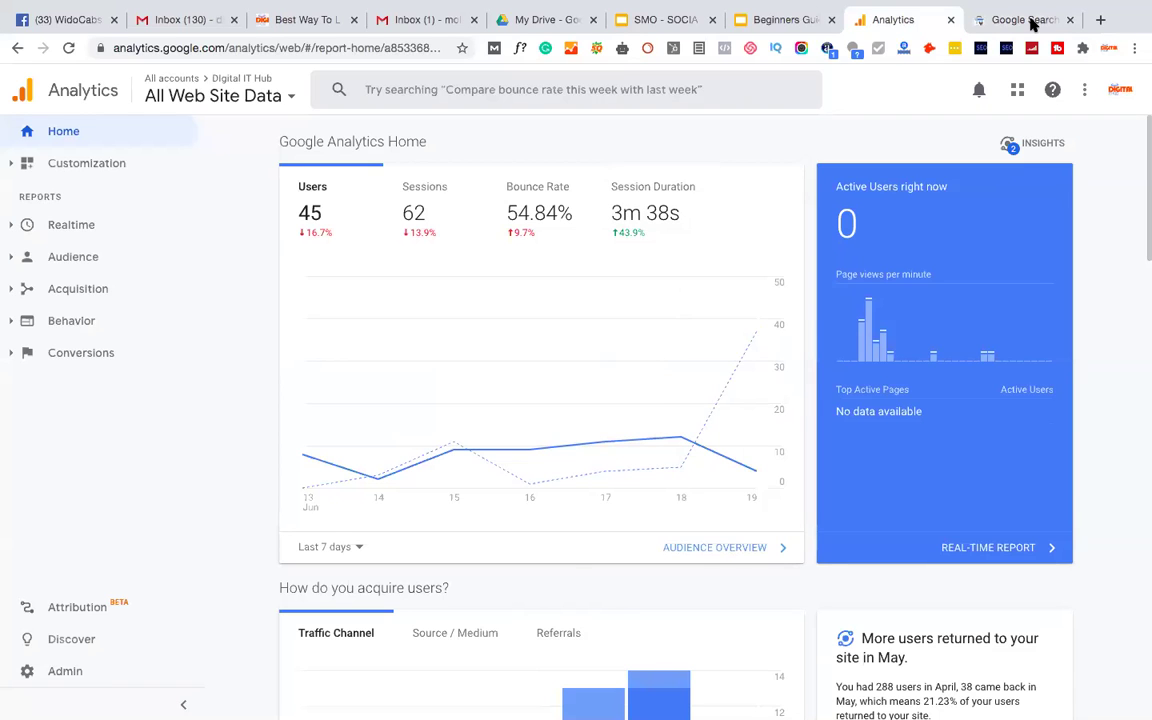
pyautogui.hotkey('ctrl', 'Tab')
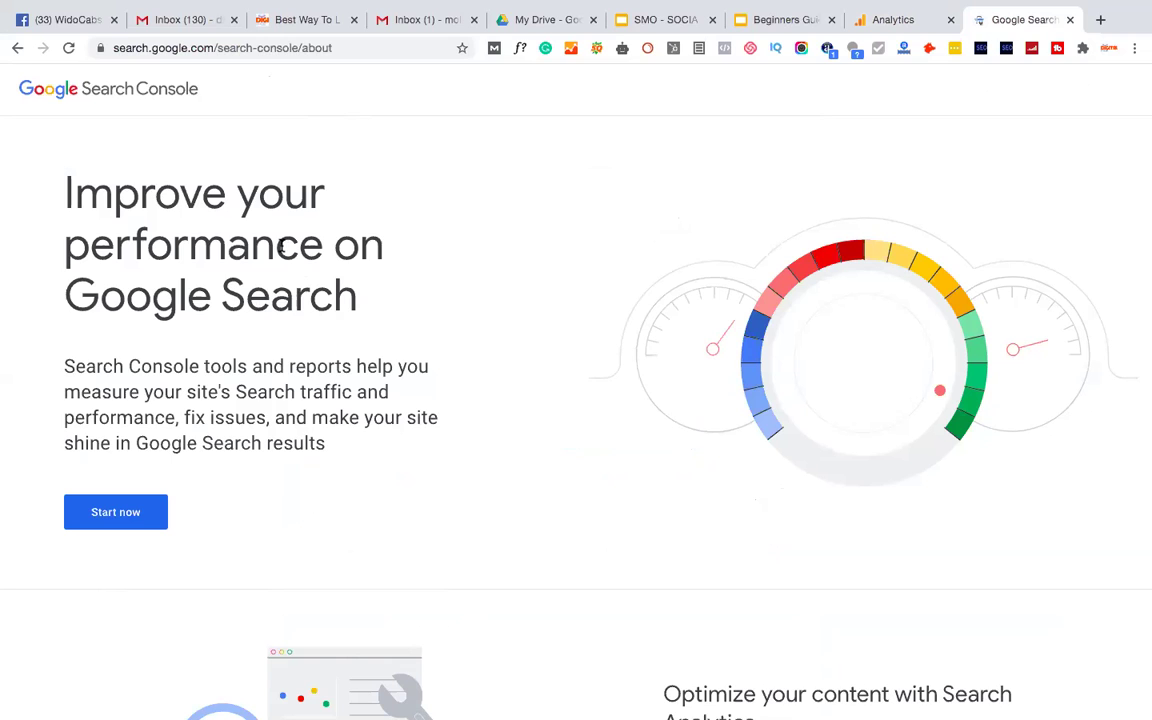
# Look over the Digital IT Hub SEO article and the site's About and Services entries, and view the office locations on its Contact Us page
pyautogui.click(324, 21)
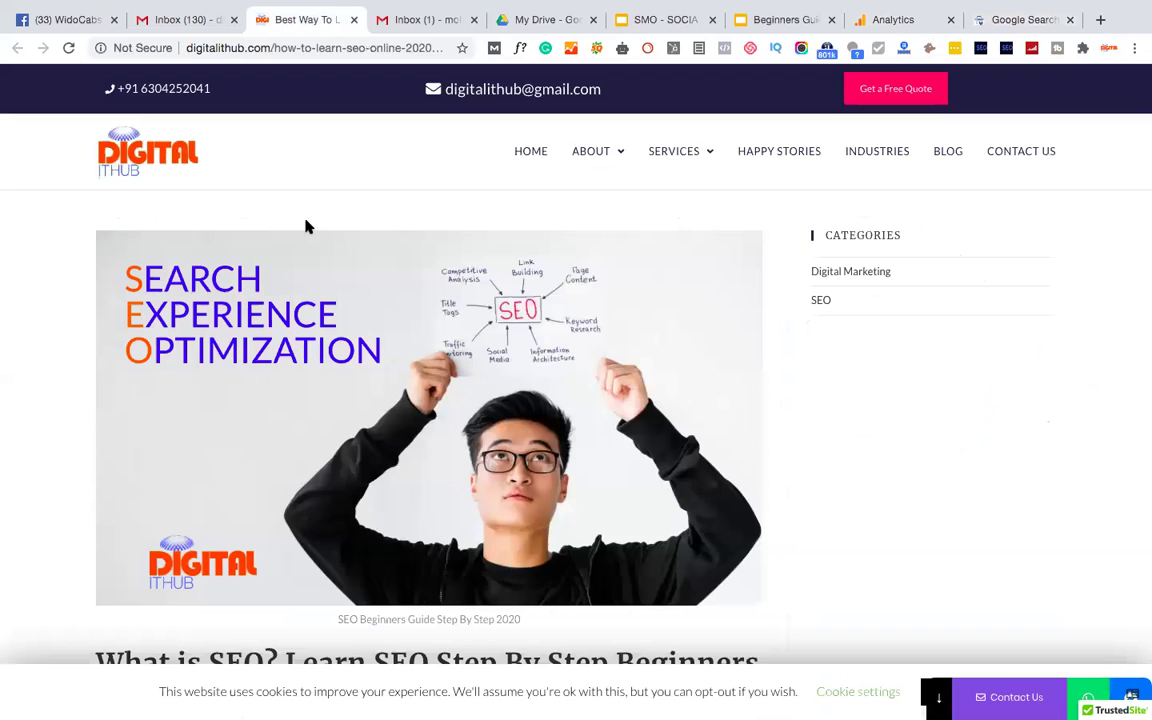
pyautogui.scroll(-1, 307, 227)
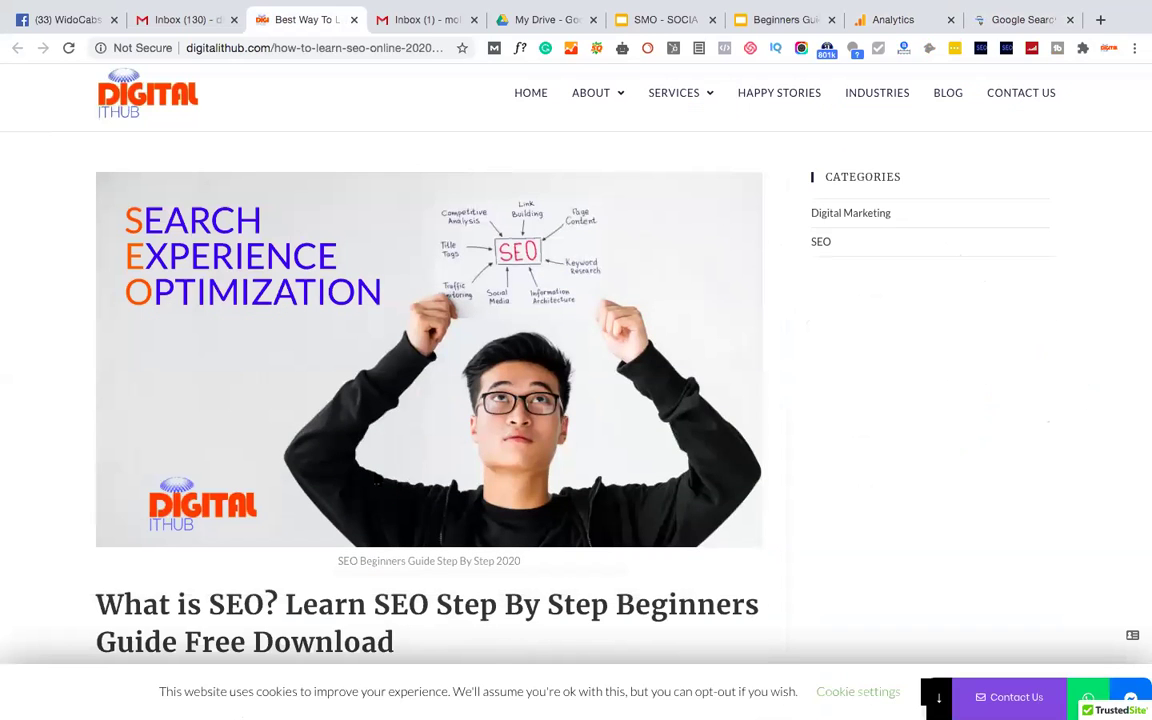
pyautogui.scroll(-3, 586, 121)
pyautogui.scroll(4, 586, 121)
pyautogui.moveTo(591, 151)
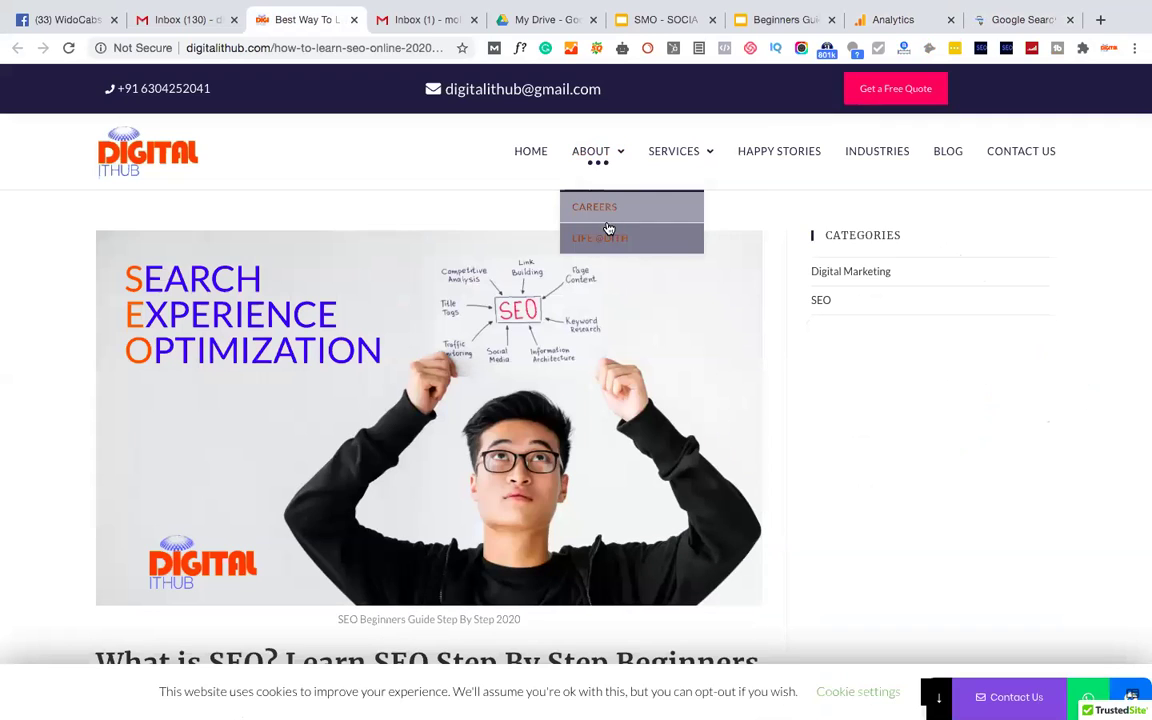
pyautogui.moveTo(675, 175)
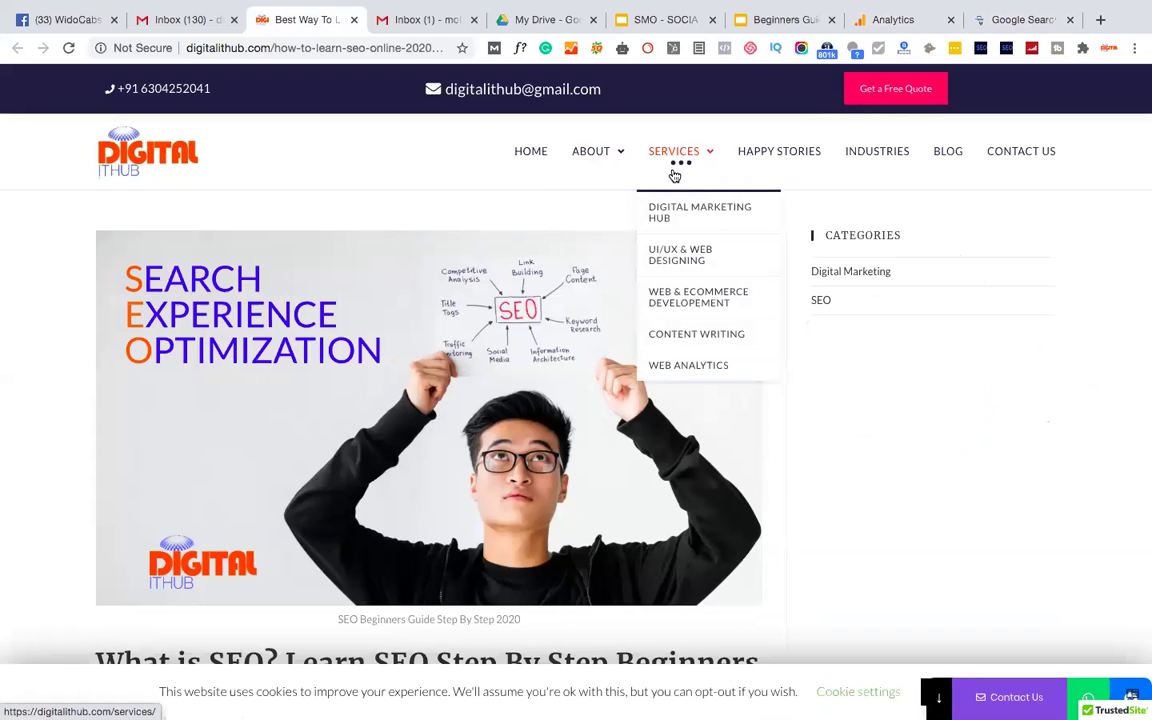
pyautogui.click(1008, 165)
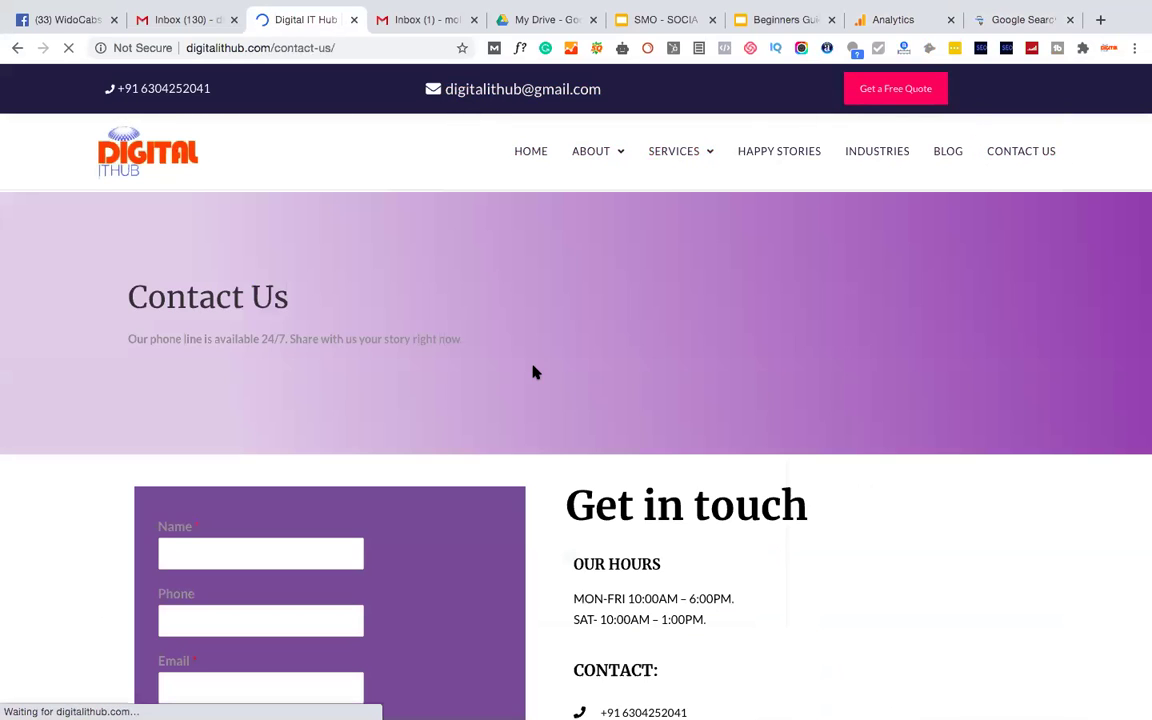
pyautogui.scroll(-15, 533, 372)
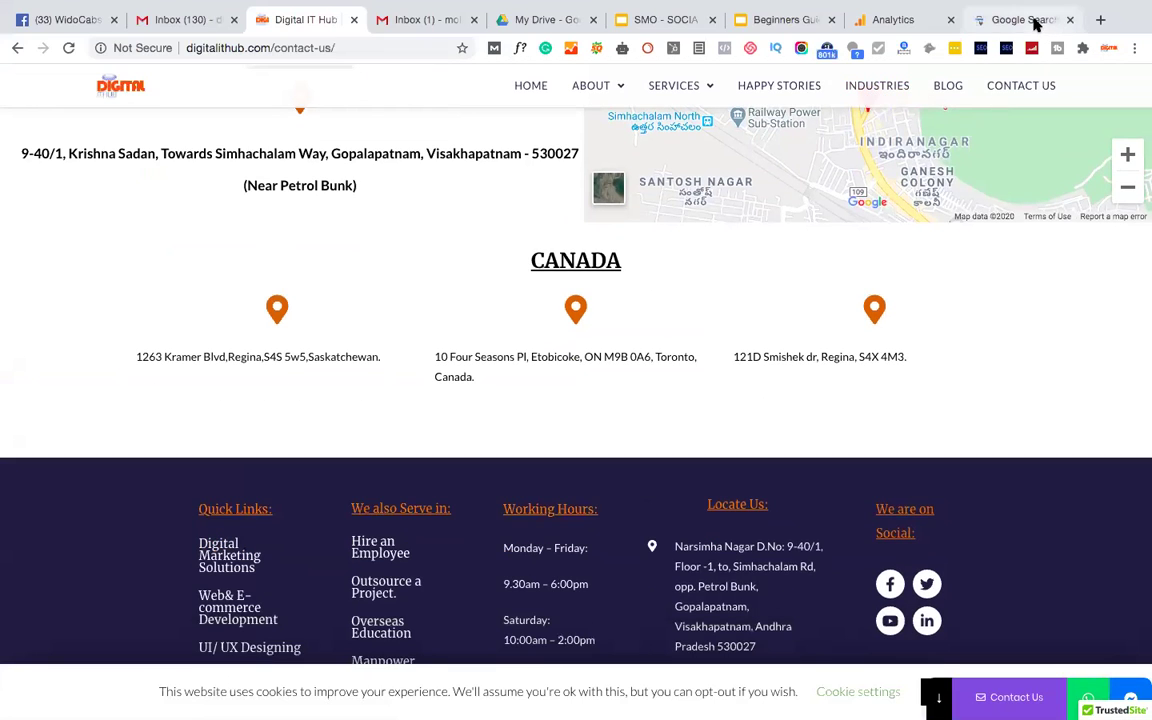
# Return to the Search Console introduction and read its sections on Search Analytics, getting content on Google and issue alerts
pyautogui.click(1034, 22)
pyautogui.scroll(-5, 583, 285)
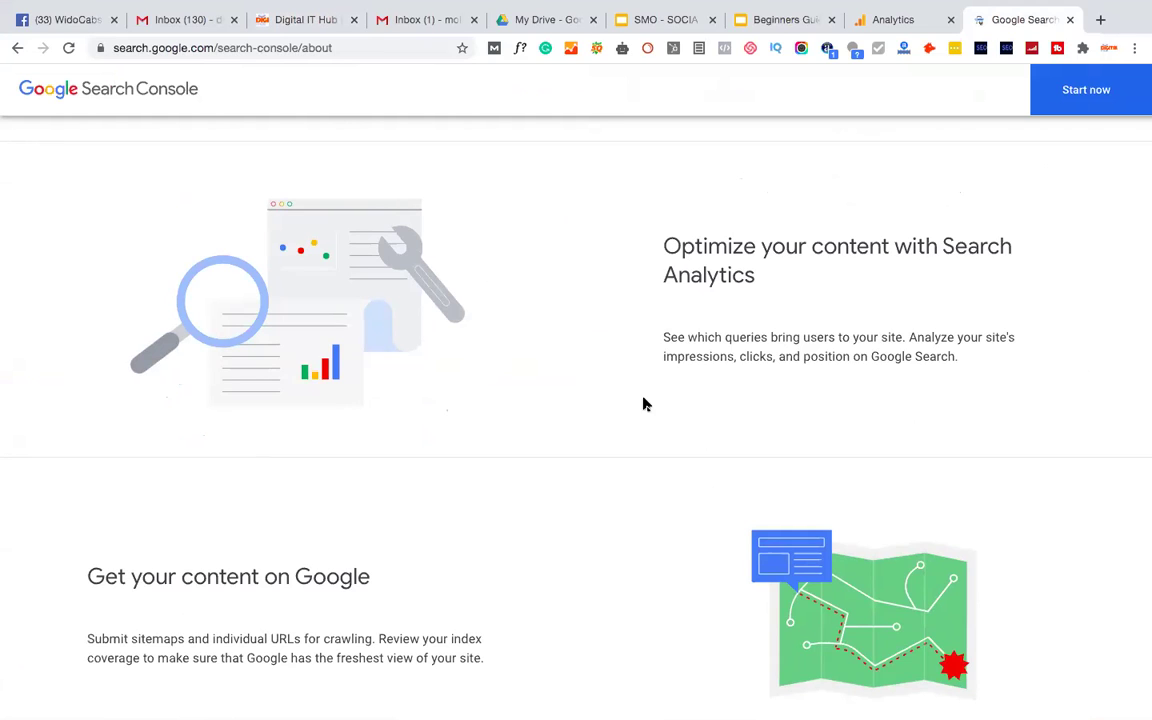
pyautogui.scroll(-2, 644, 404)
pyautogui.scroll(6, 644, 404)
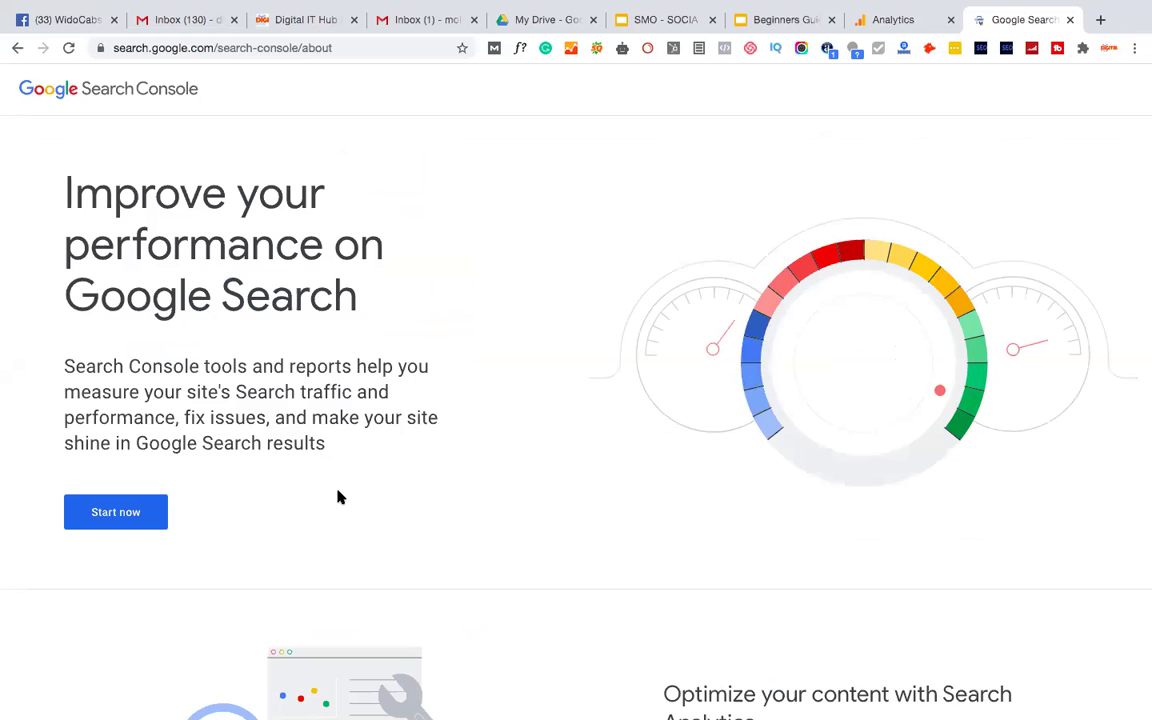
pyautogui.scroll(-5, 337, 496)
pyautogui.scroll(-5, 337, 496)
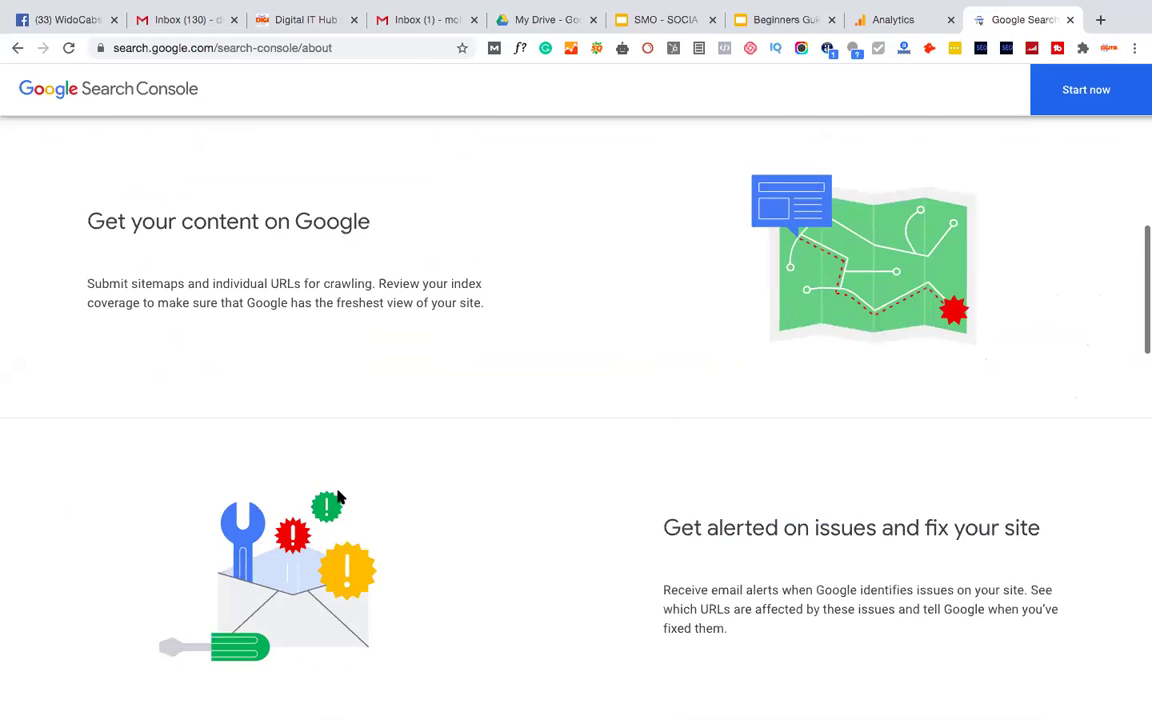
pyautogui.scroll(-4, 338, 497)
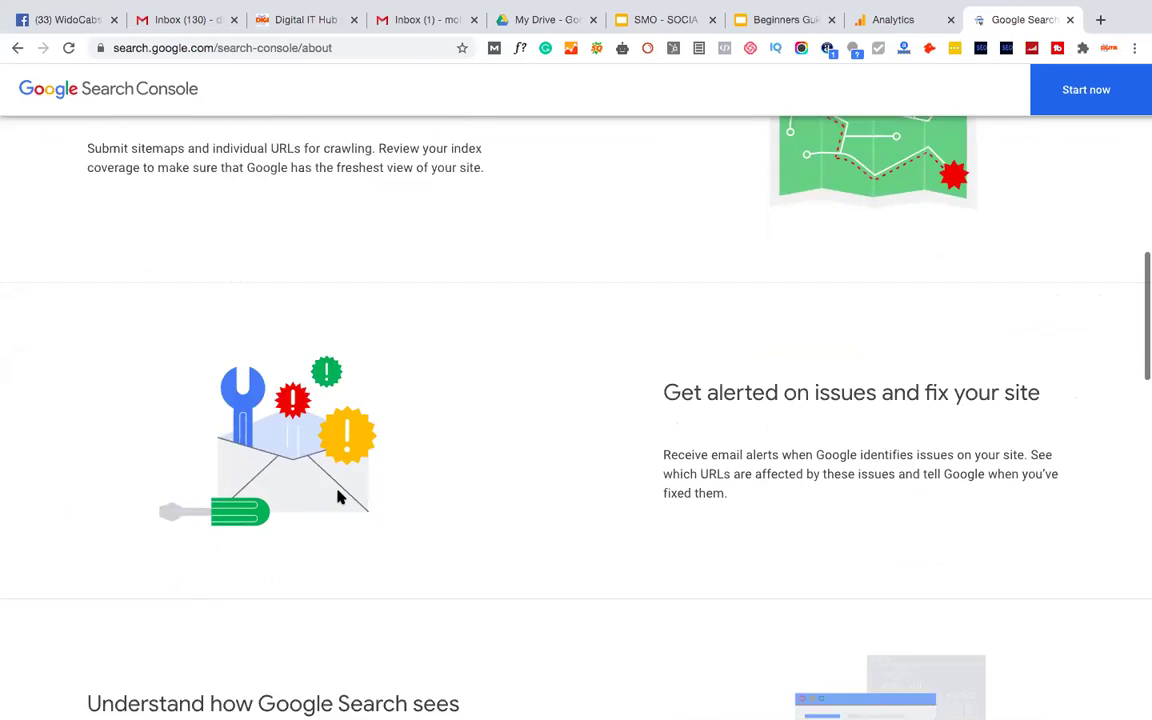
pyautogui.scroll(-2, 337, 494)
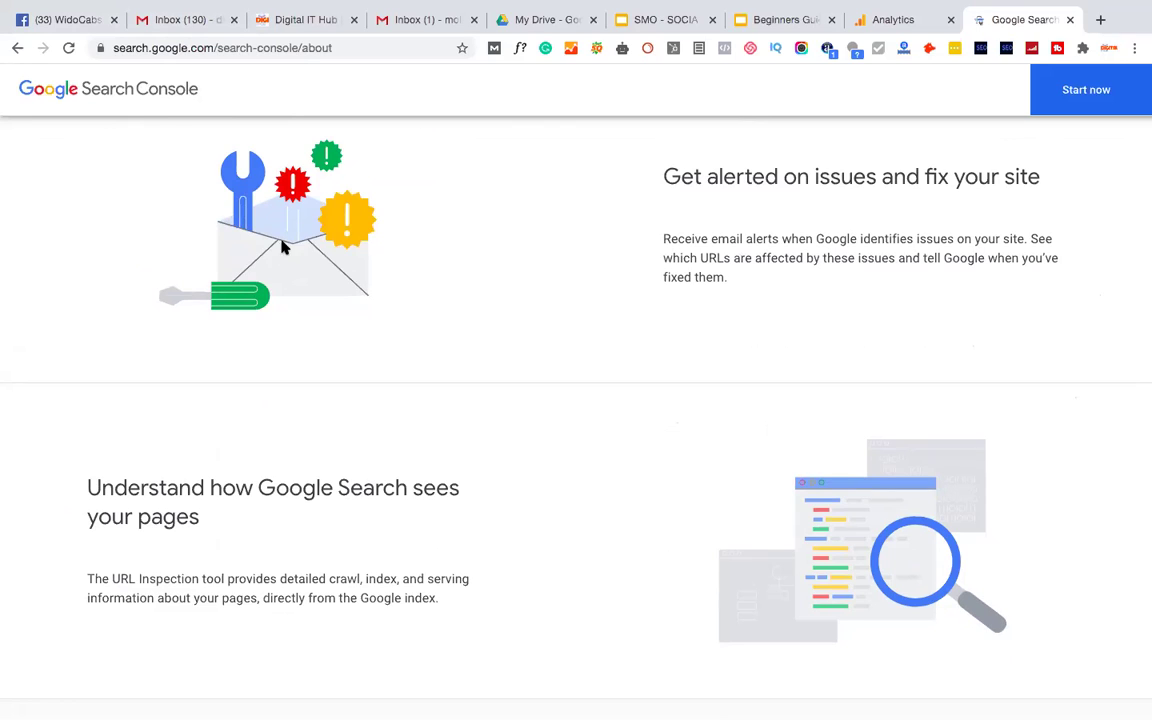
# Examine the introduction page's sections on how Google Search sees pages, Search Console Training, and optimizing and enhancing the site
pyautogui.scroll(-2, 251, 257)
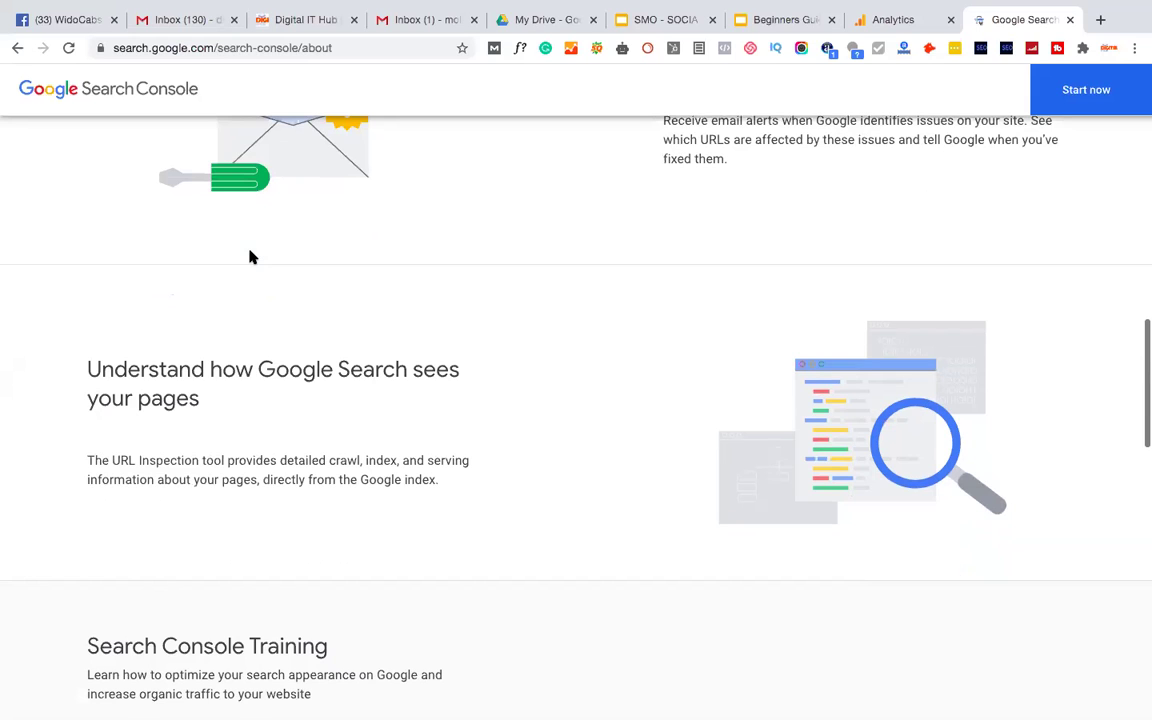
pyautogui.scroll(-2, 251, 257)
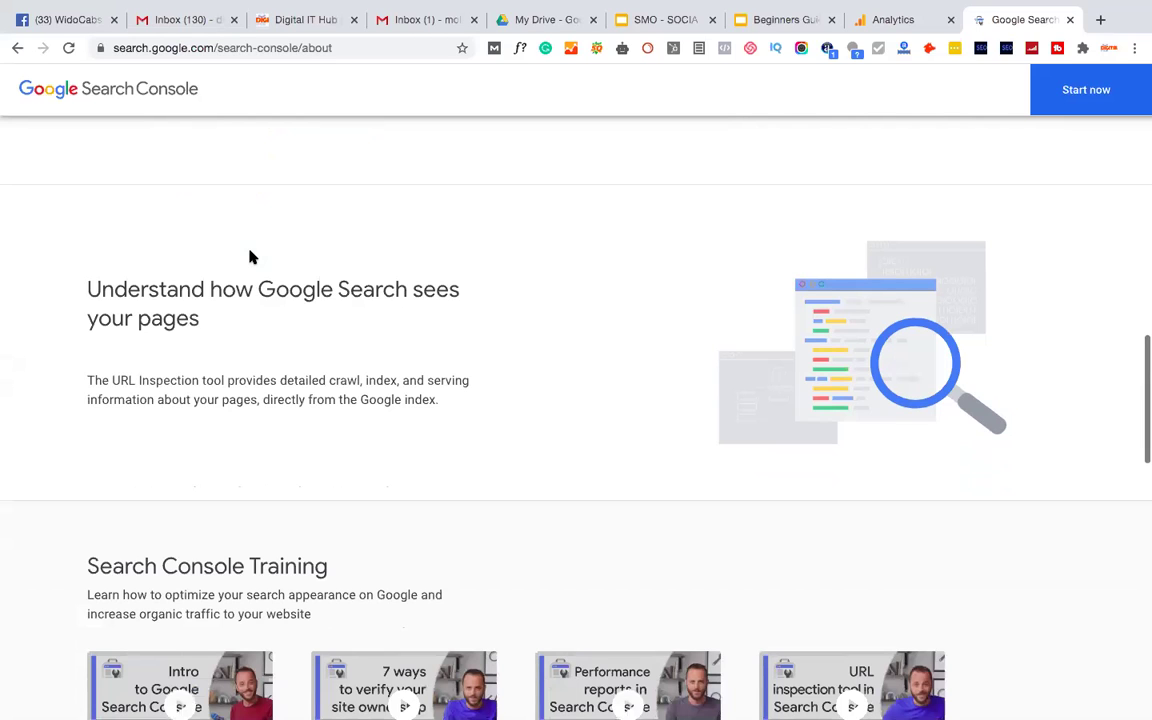
pyautogui.scroll(-1, 311, 234)
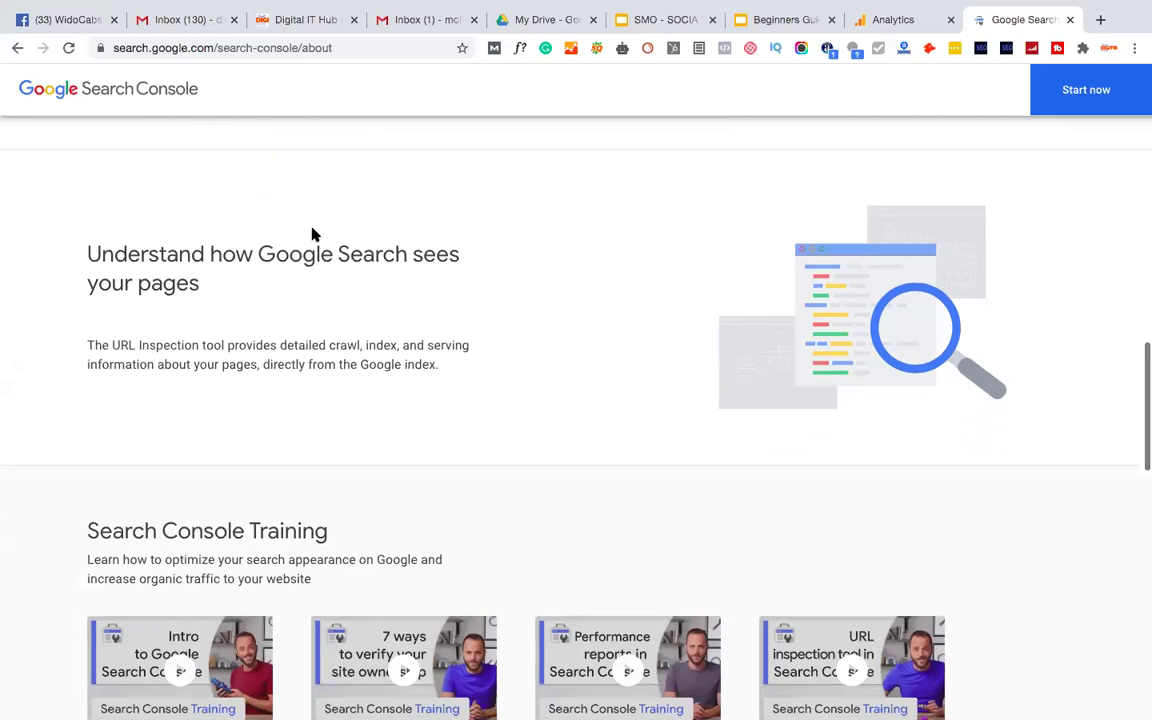
pyautogui.scroll(-1, 311, 234)
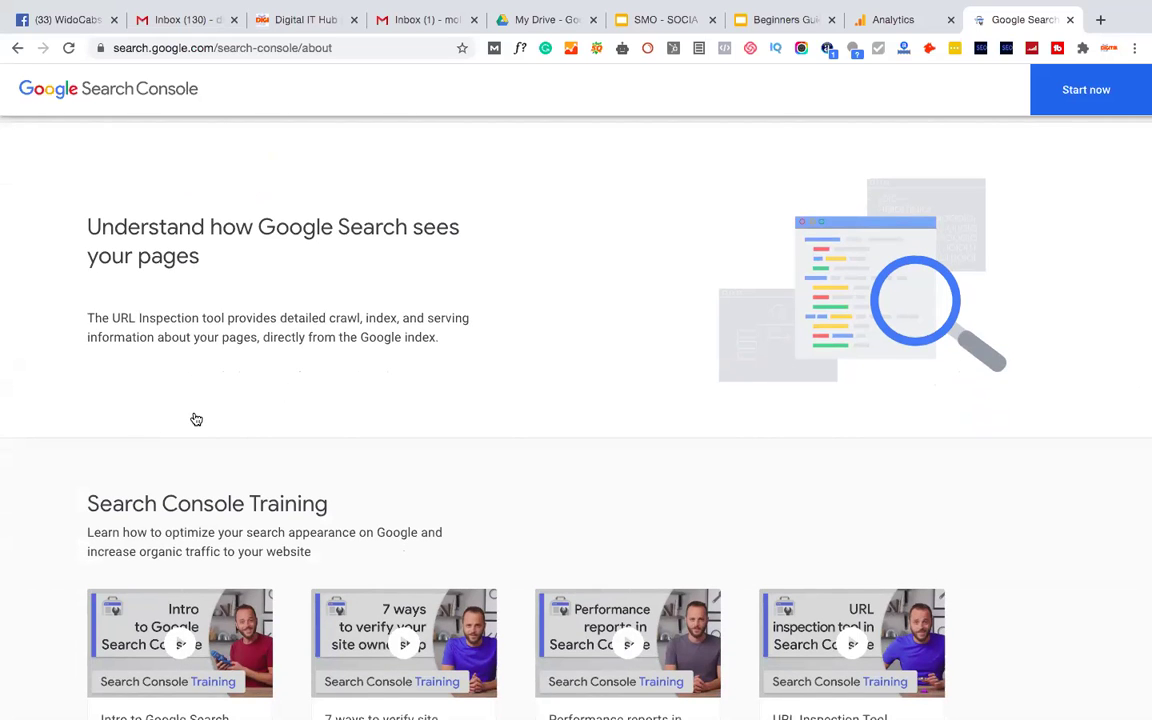
pyautogui.scroll(-3, 510, 481)
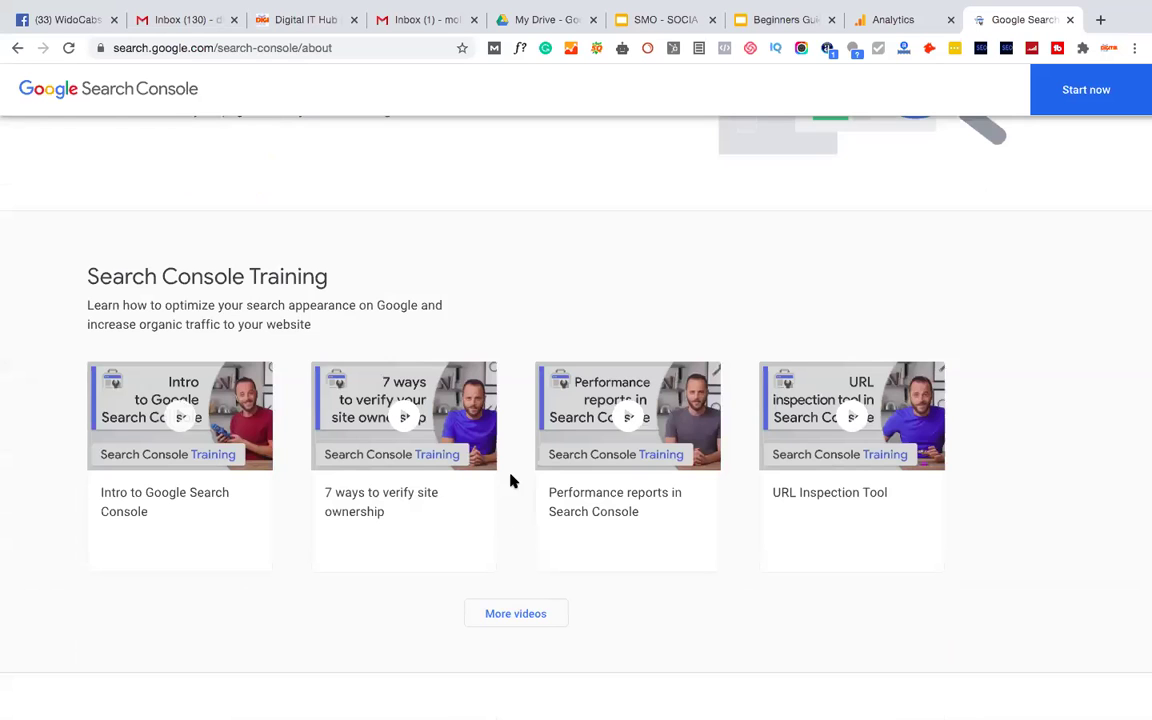
pyautogui.scroll(-6, 510, 481)
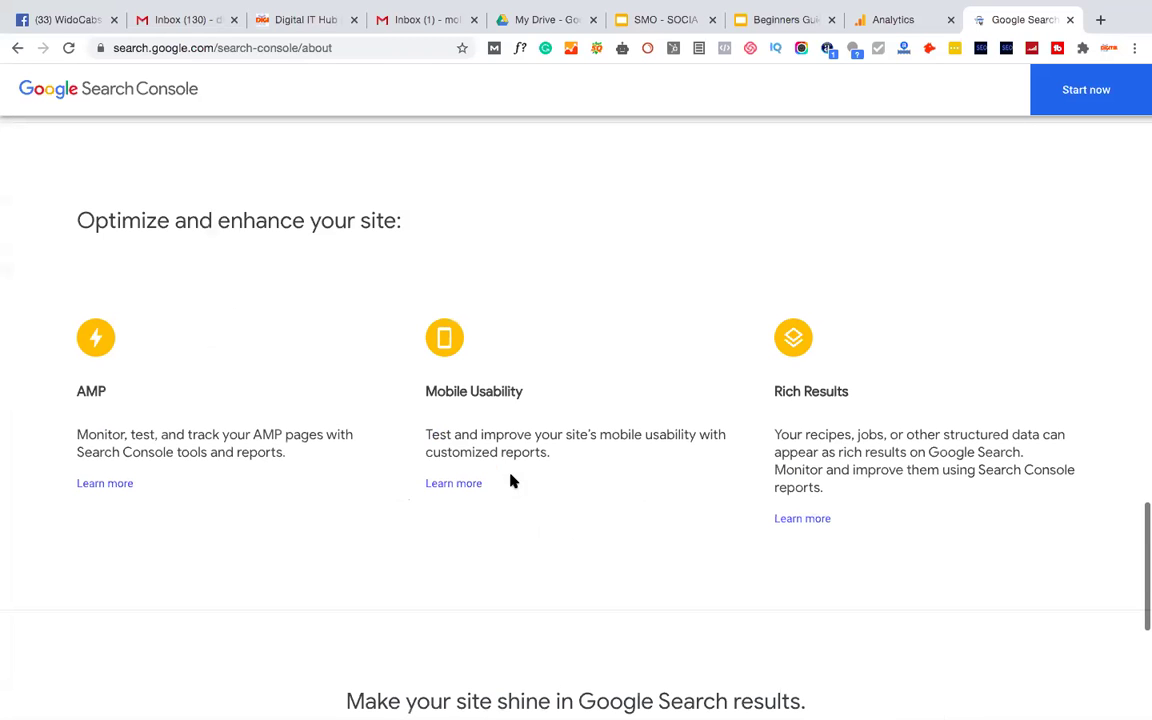
pyautogui.scroll(1, 427, 419)
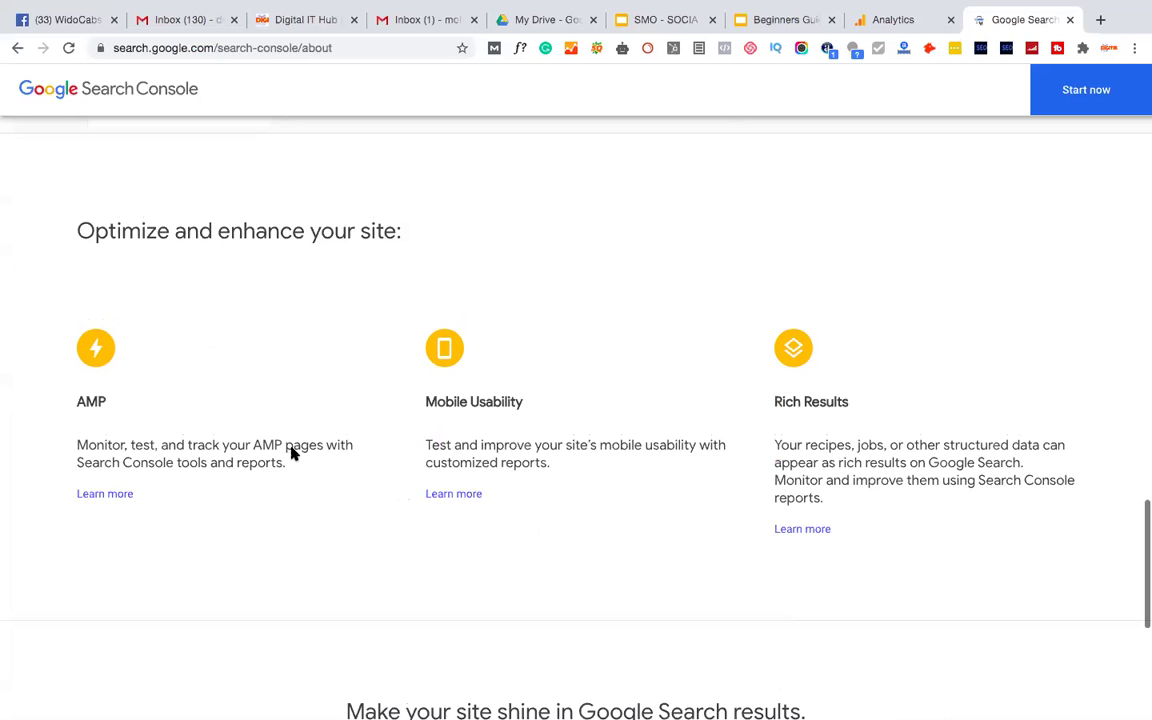
pyautogui.scroll(7, 143, 518)
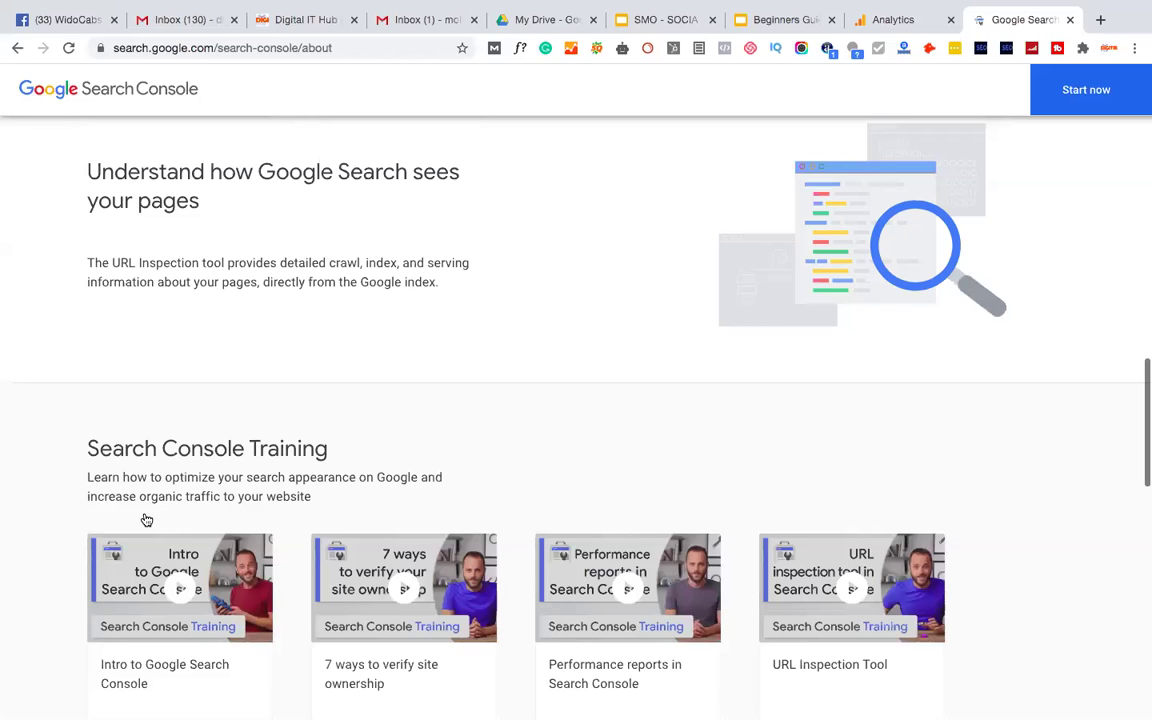
# Open the Search Console Overview for digitalithub.com and check the list of available Google accounts
pyautogui.press('super+r')
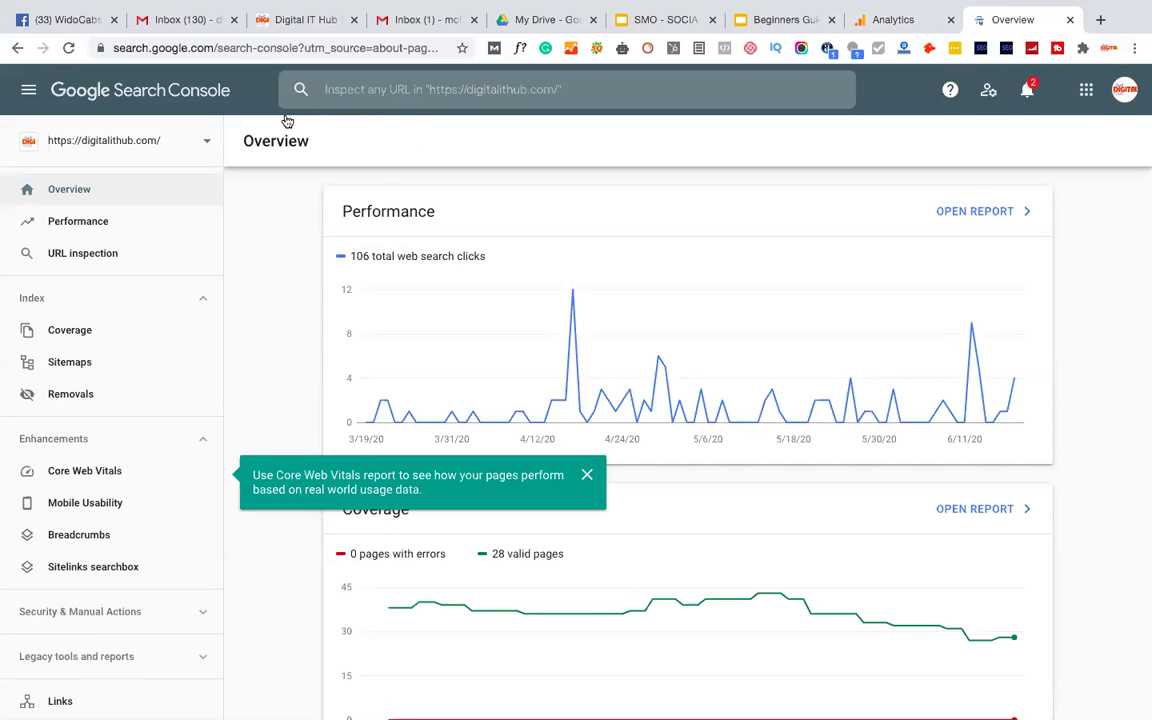
pyautogui.click(1126, 90)
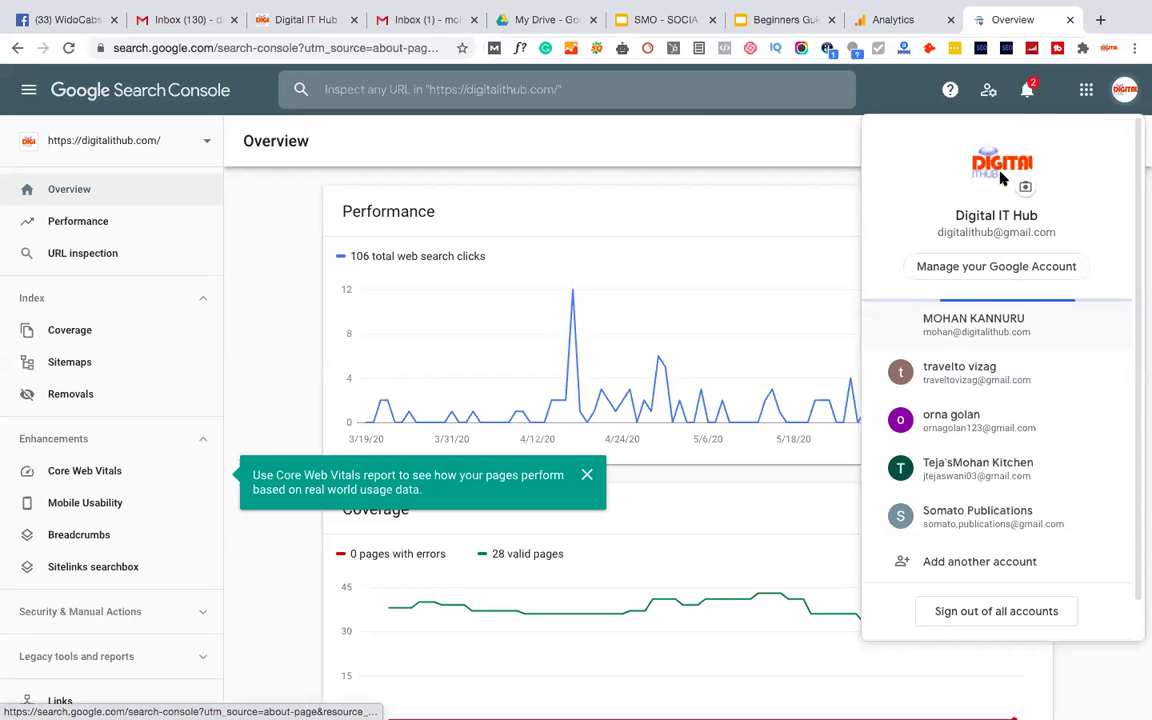
pyautogui.click(875, 95)
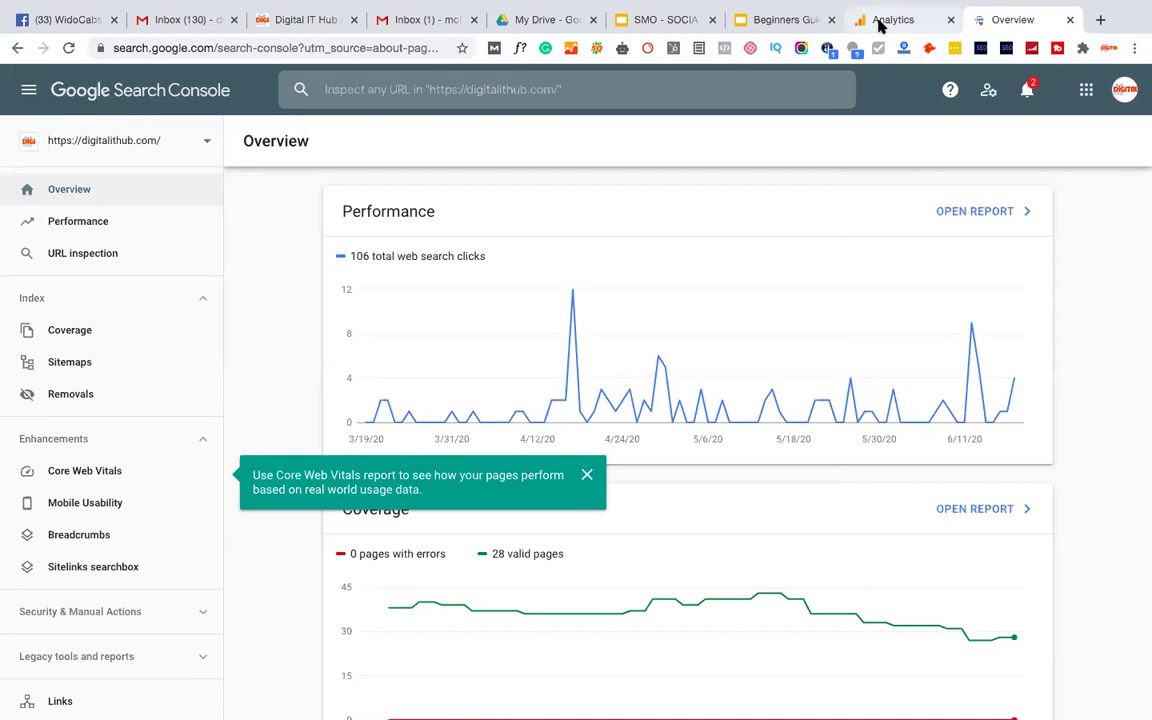
# Show Search Console's Domain and URL prefix property type choices, and return to the Google Analytics Home report
pyautogui.hotkey('ctrl', 'shift', 'Tab')
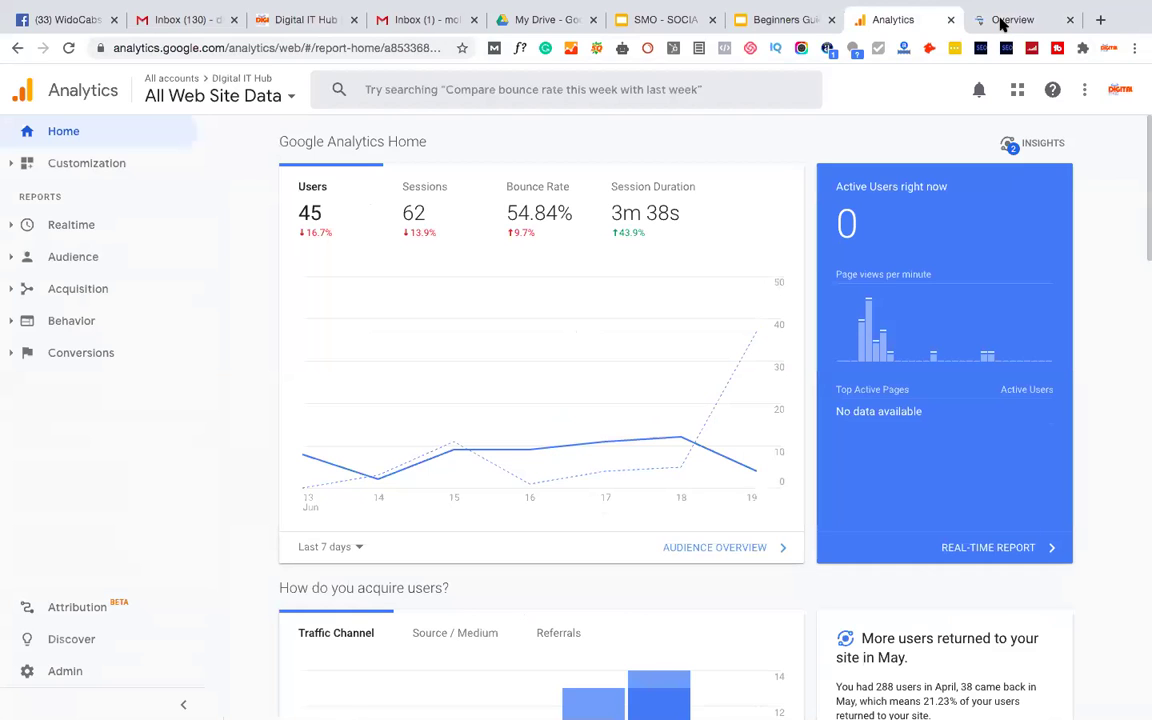
pyautogui.click(1003, 24)
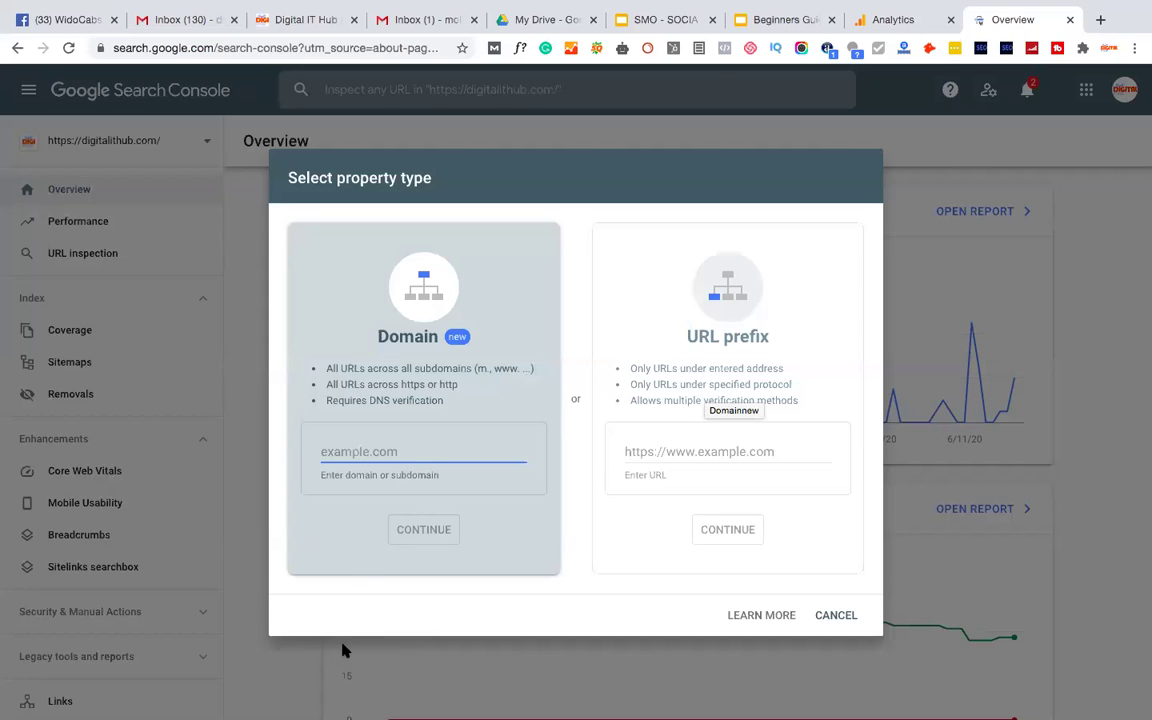
pyautogui.click(875, 636)
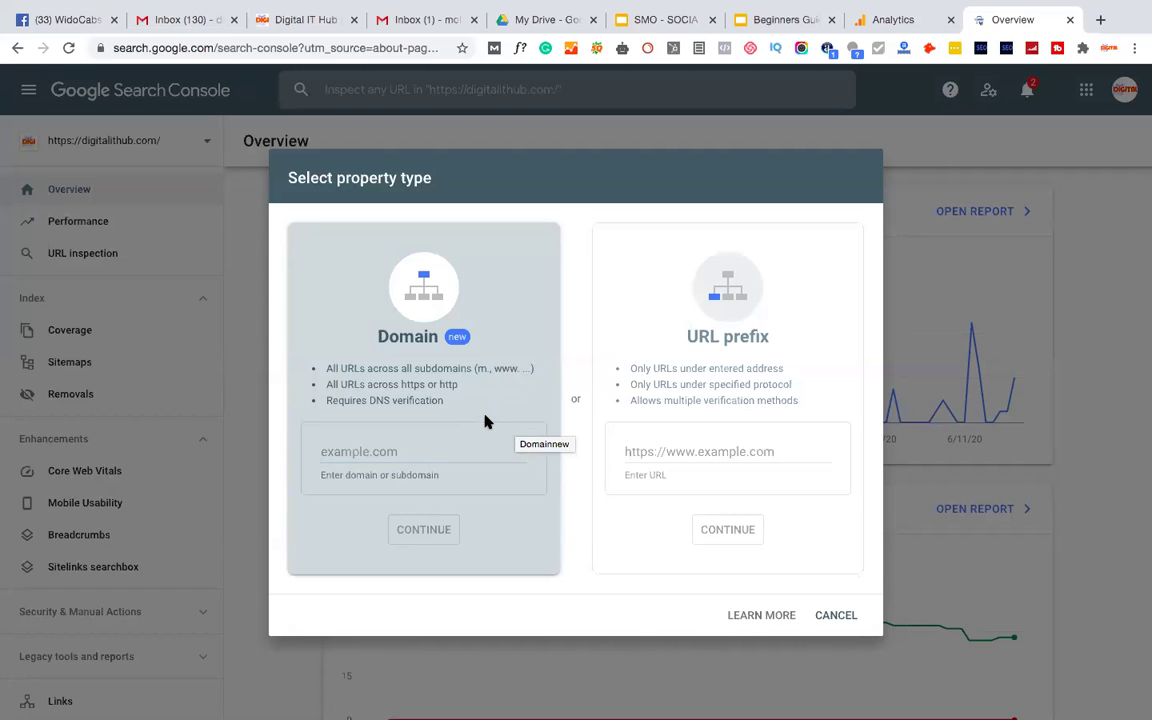
pyautogui.moveTo(708, 8)
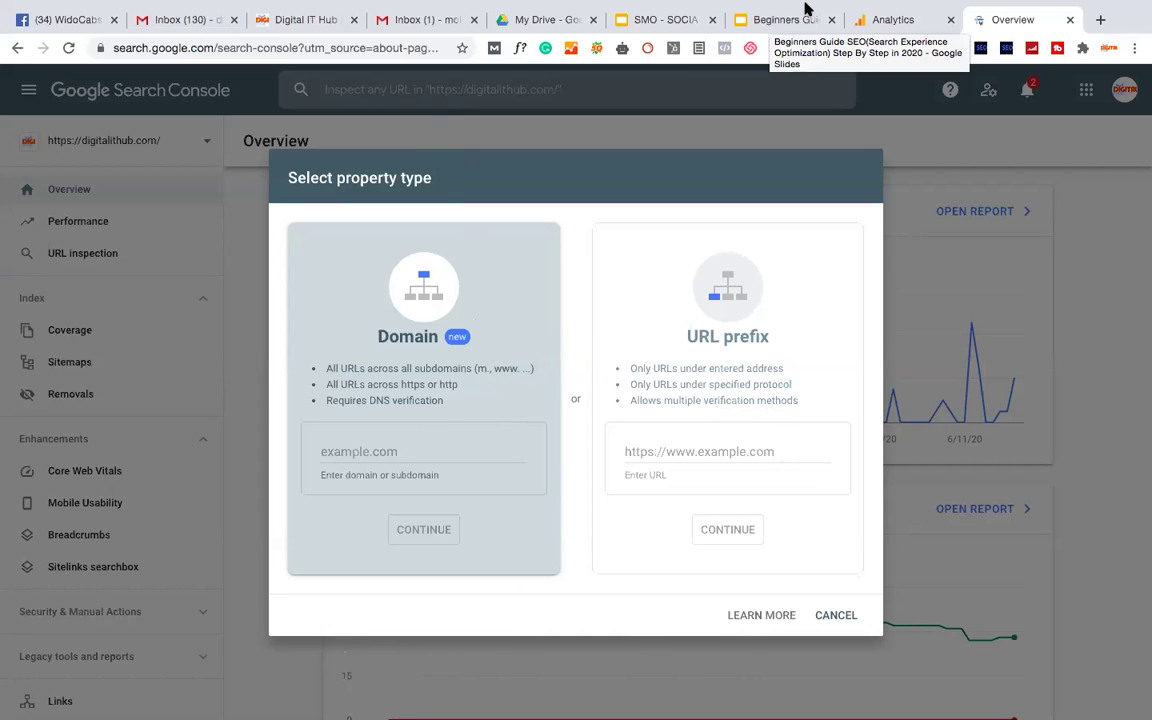
pyautogui.moveTo(812, 8)
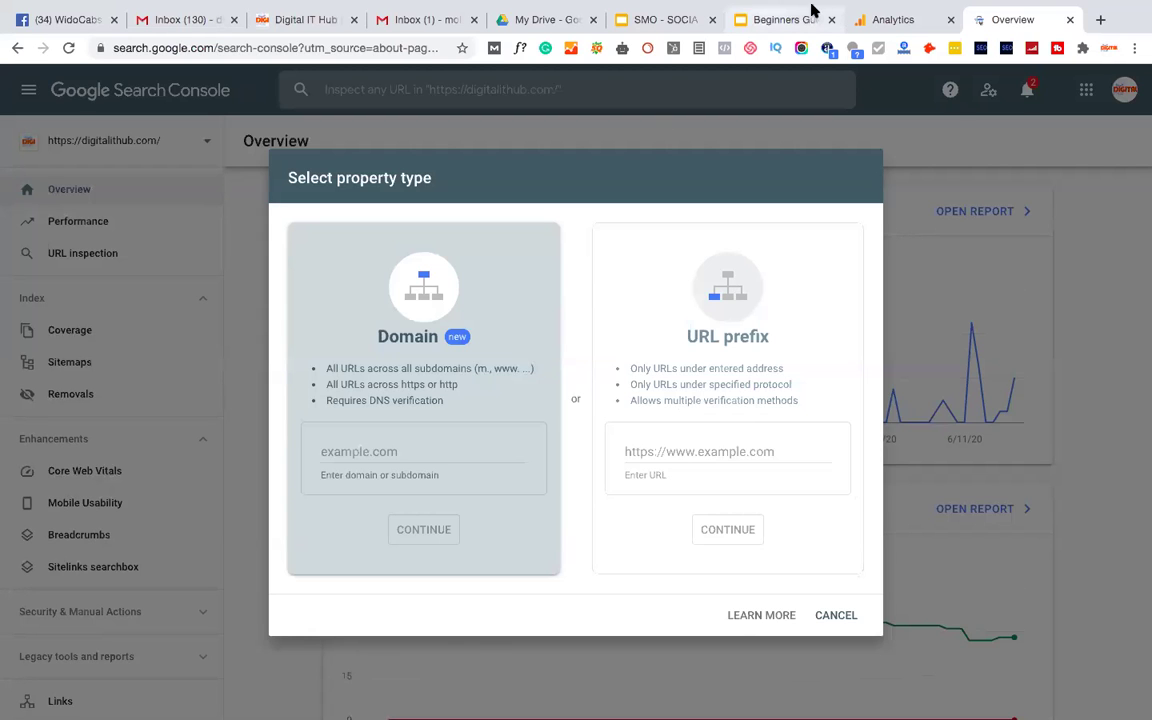
pyautogui.click(870, 19)
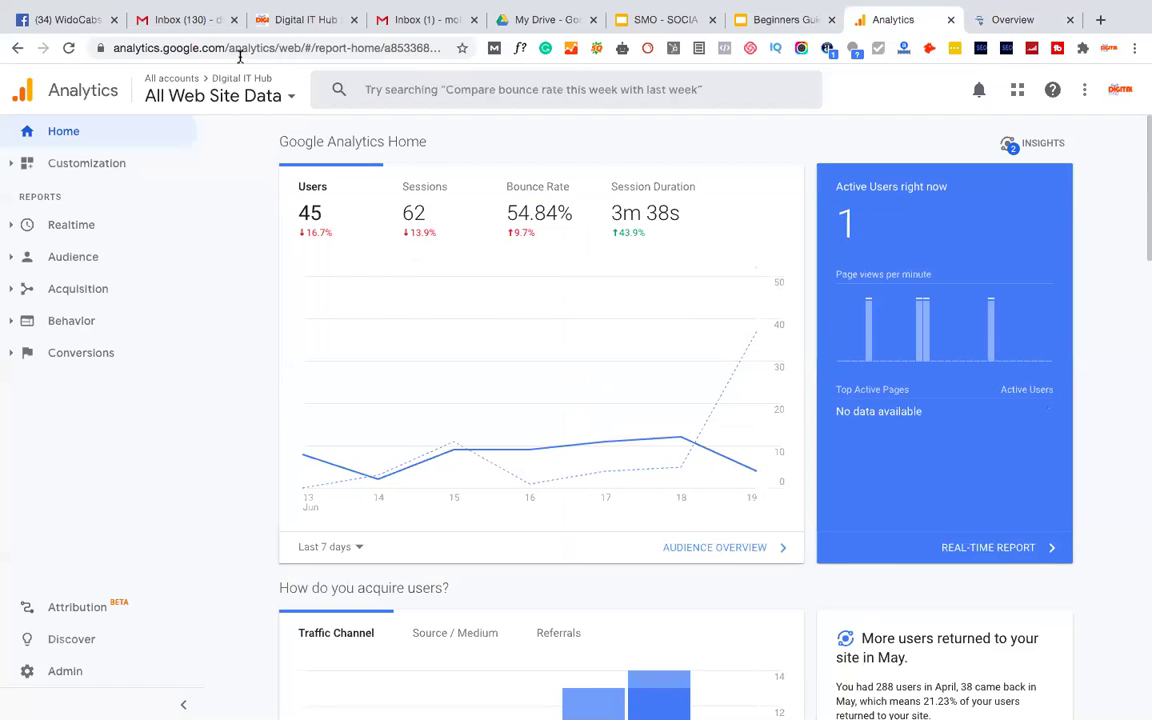
# Point out the Google Analytics and Search Console web addresses, and dismiss the property type selection
pyautogui.click(222, 47)
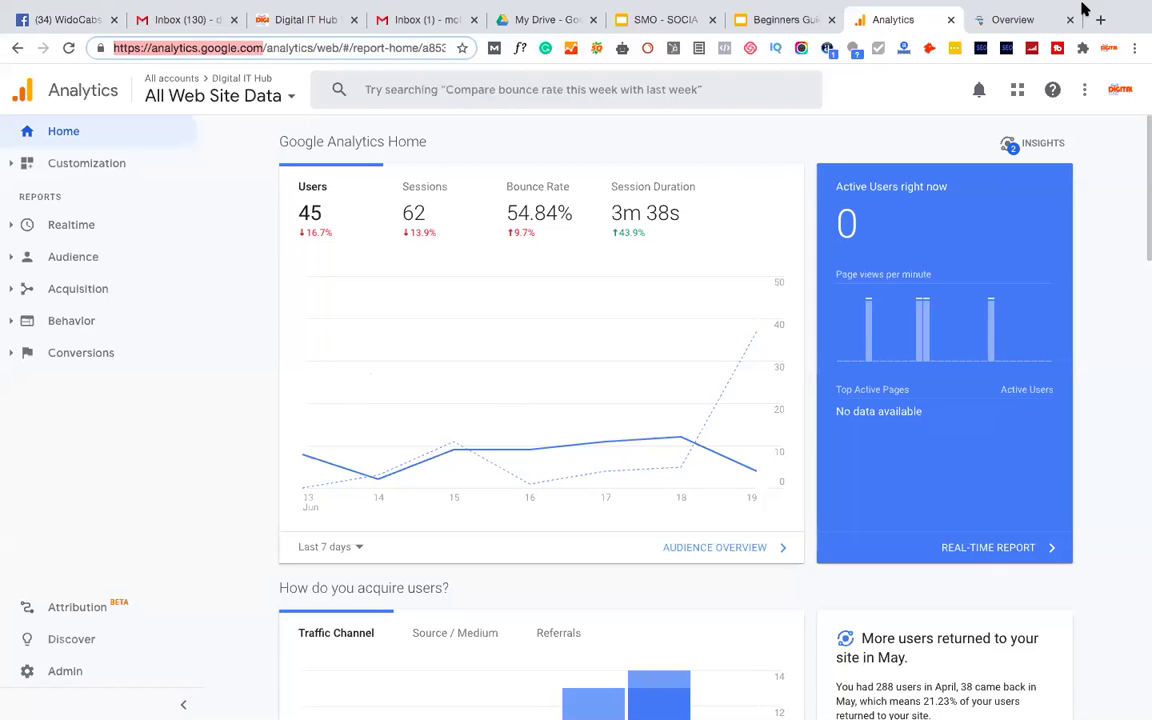
pyautogui.click(1016, 20)
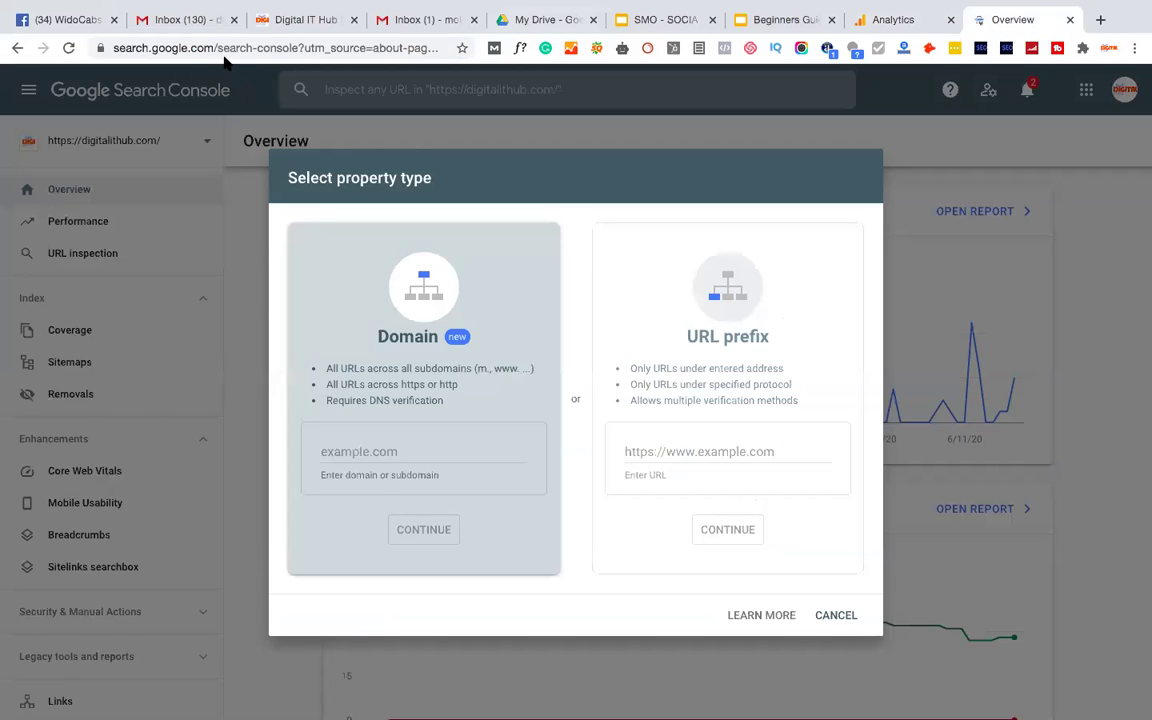
pyautogui.moveTo(298, 42); pyautogui.dragTo(6, 60)
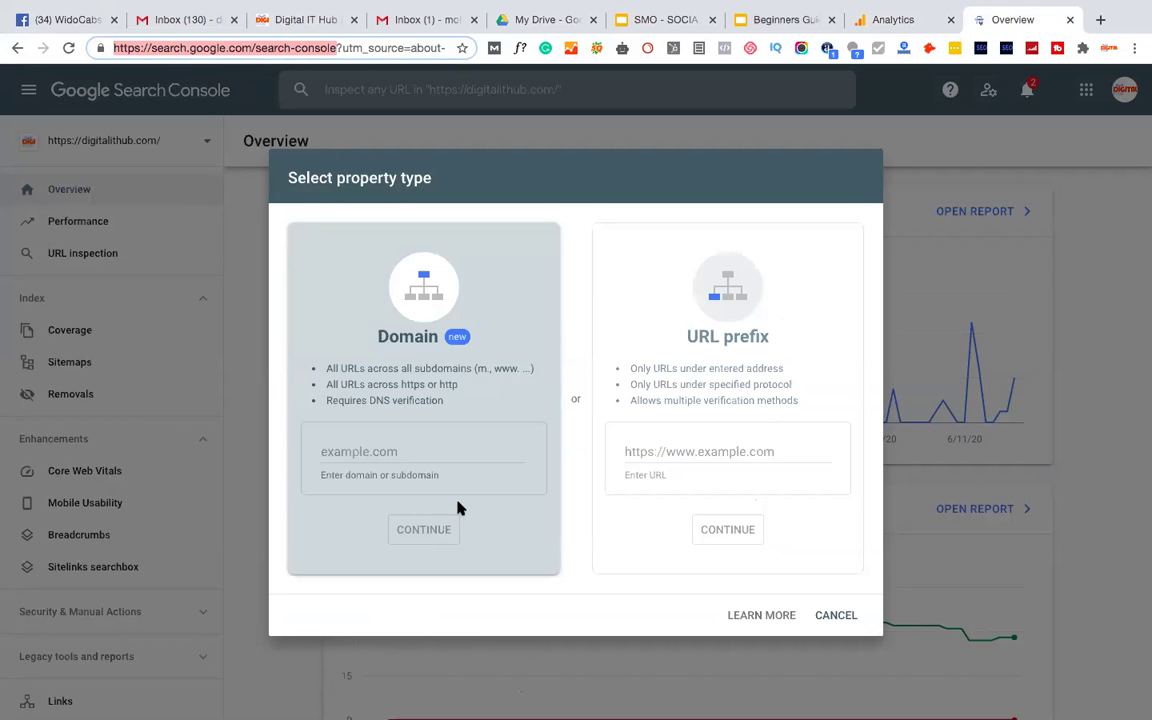
pyautogui.click(334, 545)
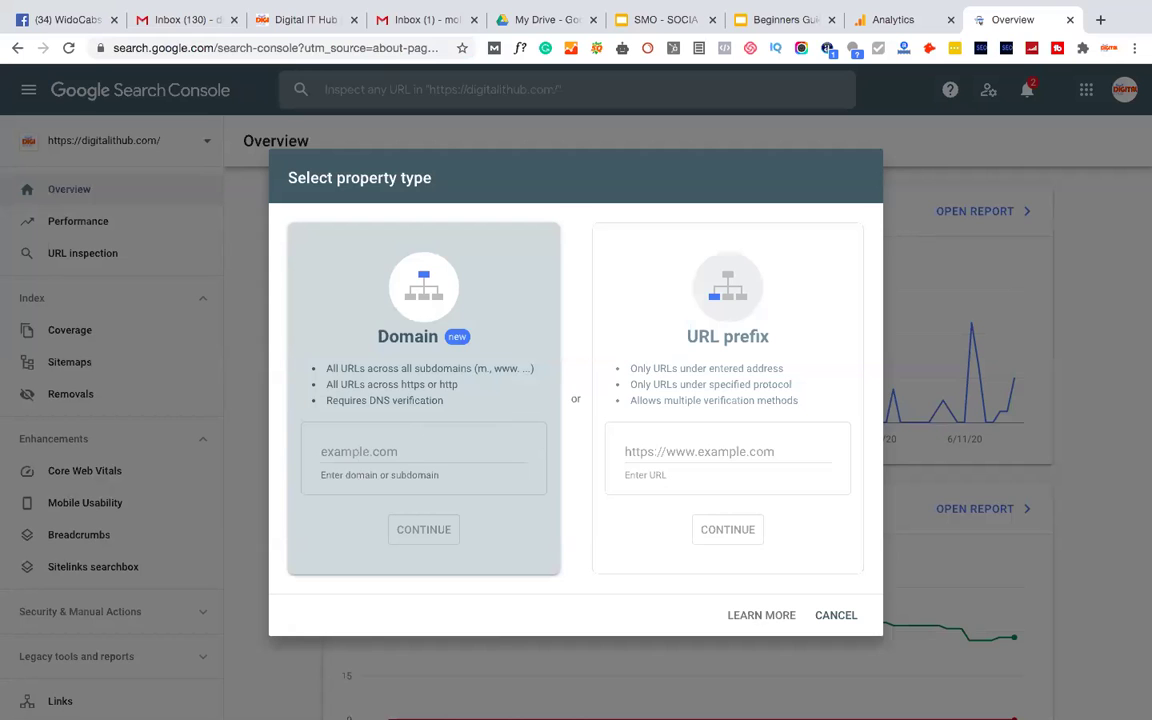
pyautogui.click(840, 622)
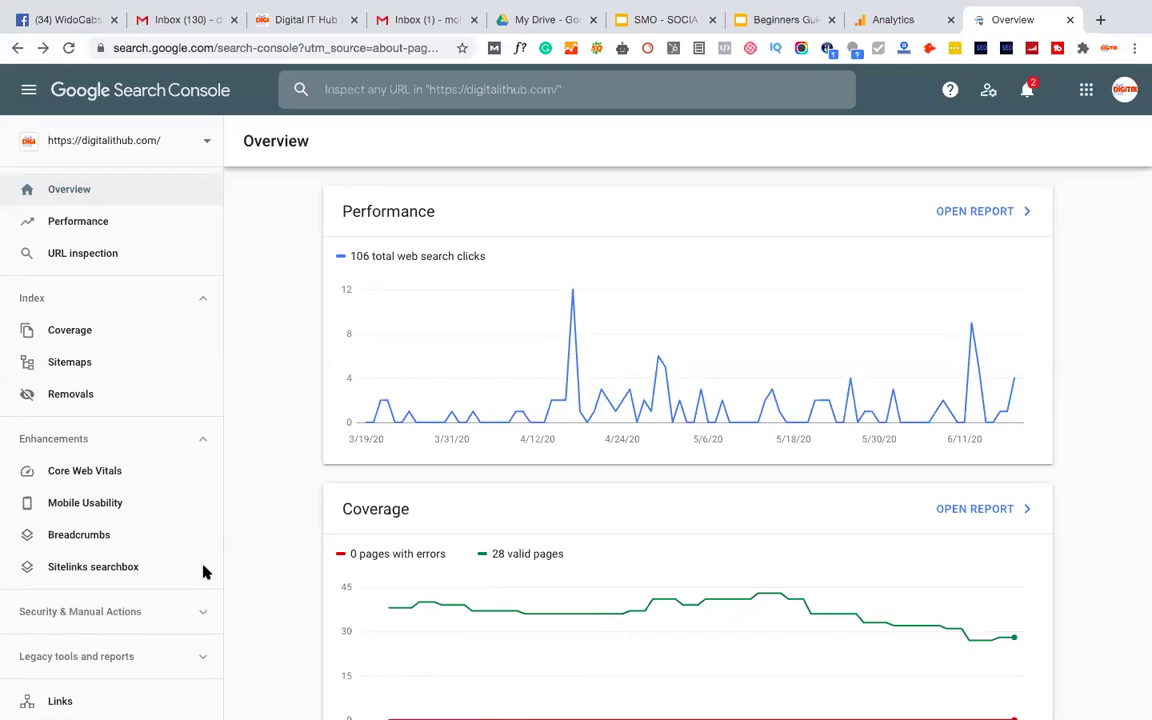
# Examine the Performance, Coverage and Enhancements sections of the Search Console Overview for digitalithub.com
pyautogui.moveTo(424, 6)
pyautogui.scroll(-2, 622, 404)
pyautogui.scroll(2, 622, 404)
pyautogui.scroll(-3, 683, 396)
pyautogui.scroll(-2, 655, 380)
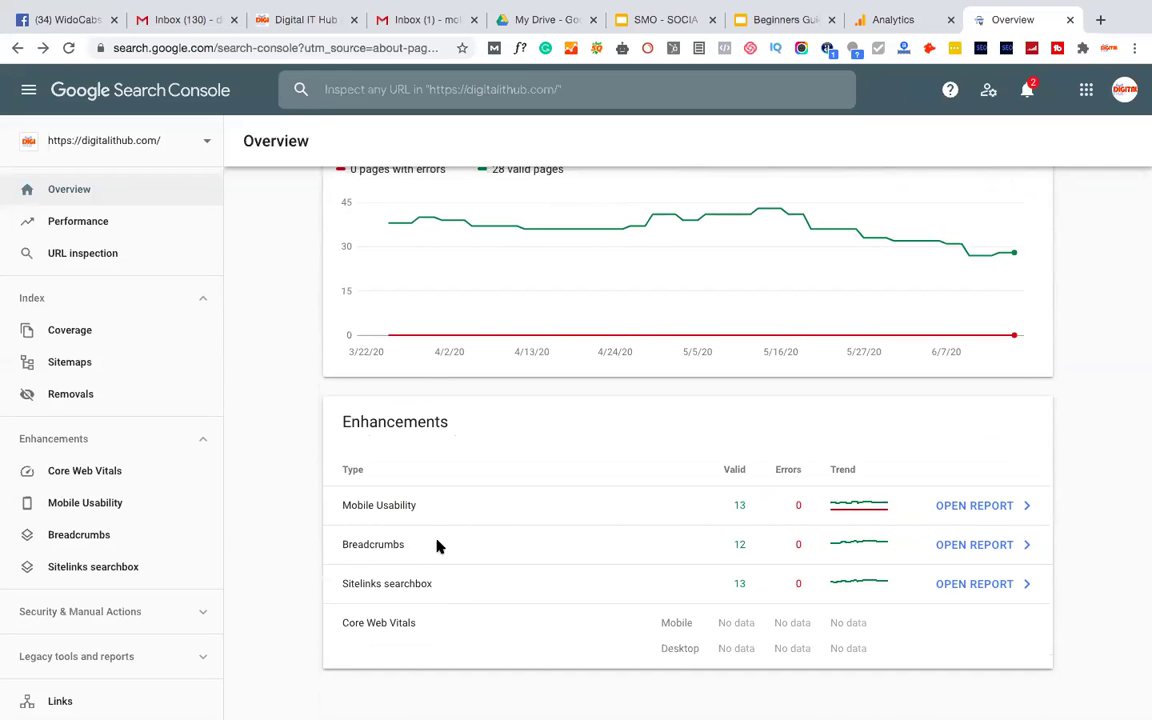
# Open the Performance report for digitalithub.com and increase the rows per page in its Queries table
pyautogui.click(87, 224)
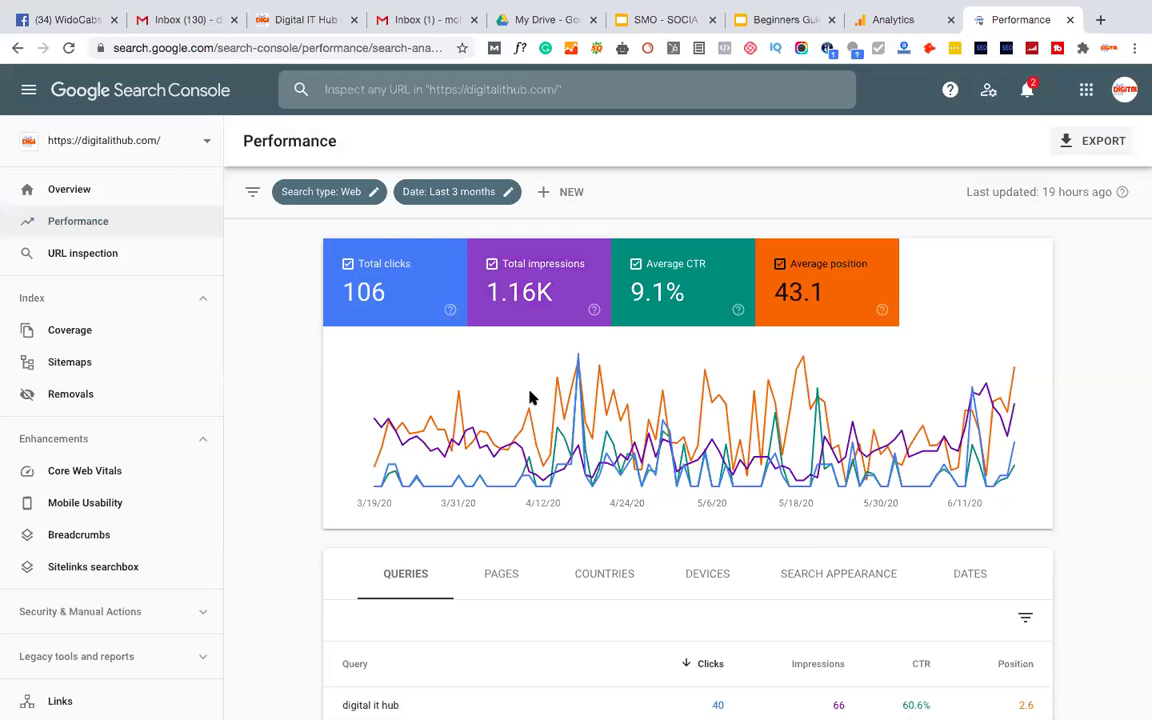
pyautogui.scroll(-3, 419, 381)
pyautogui.scroll(-1, 436, 614)
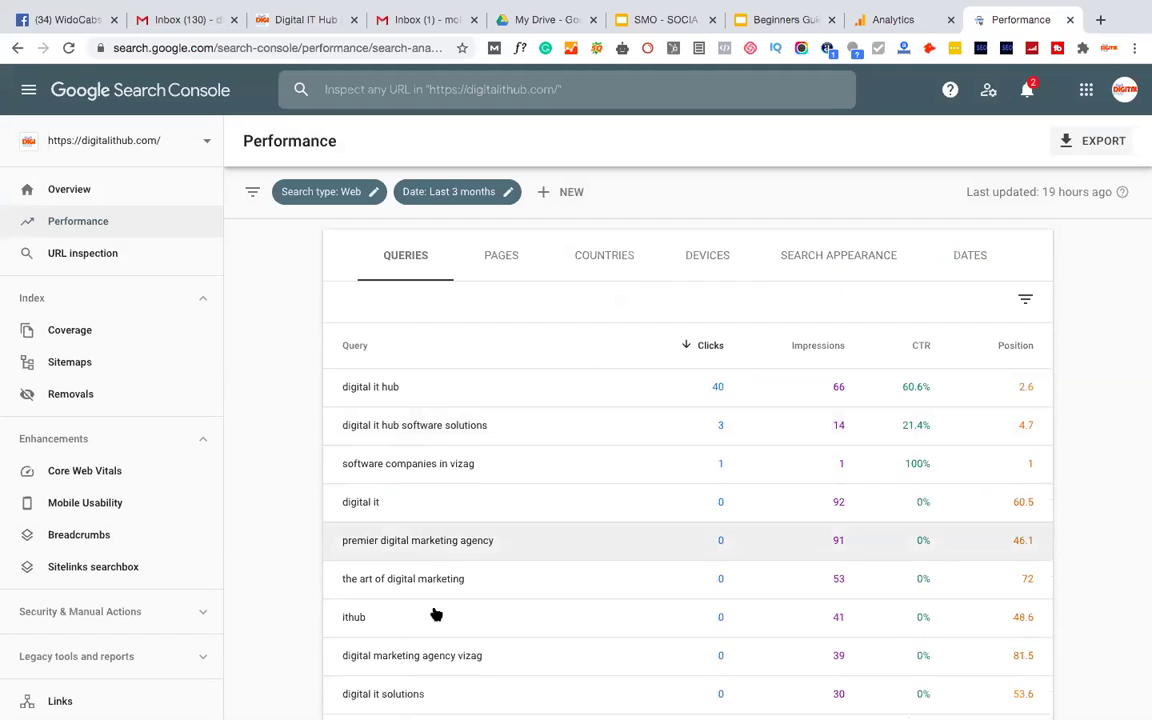
pyautogui.scroll(-2, 437, 614)
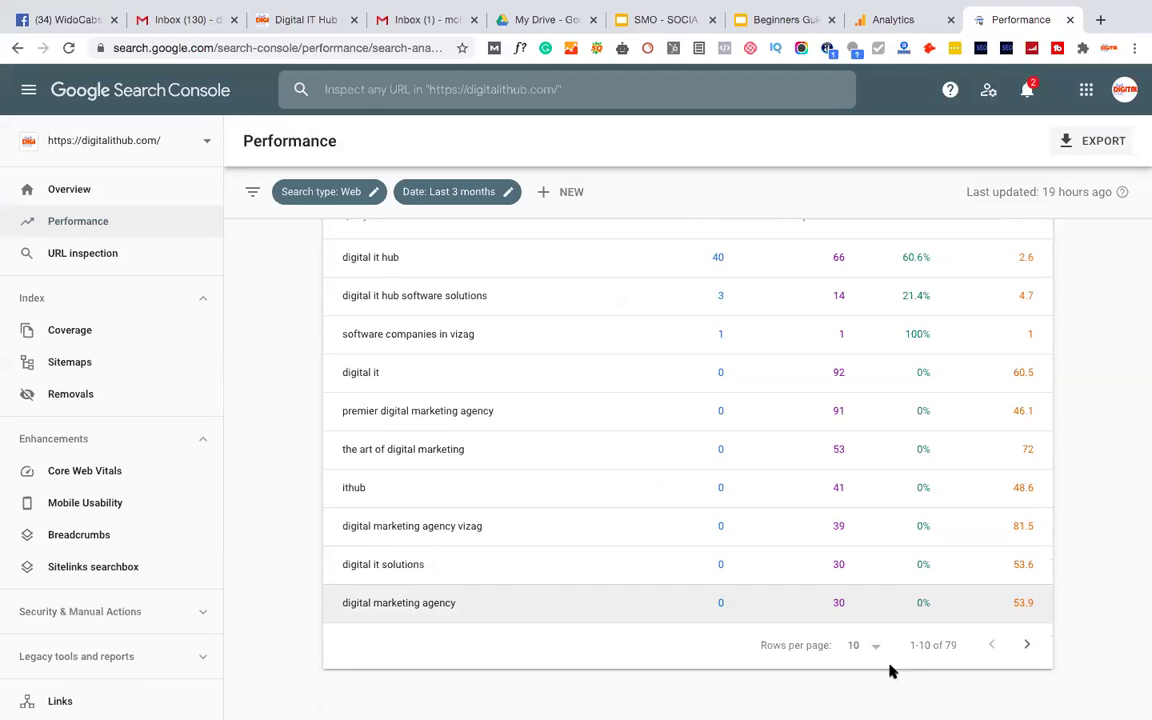
pyautogui.click(862, 647)
pyautogui.click(856, 694)
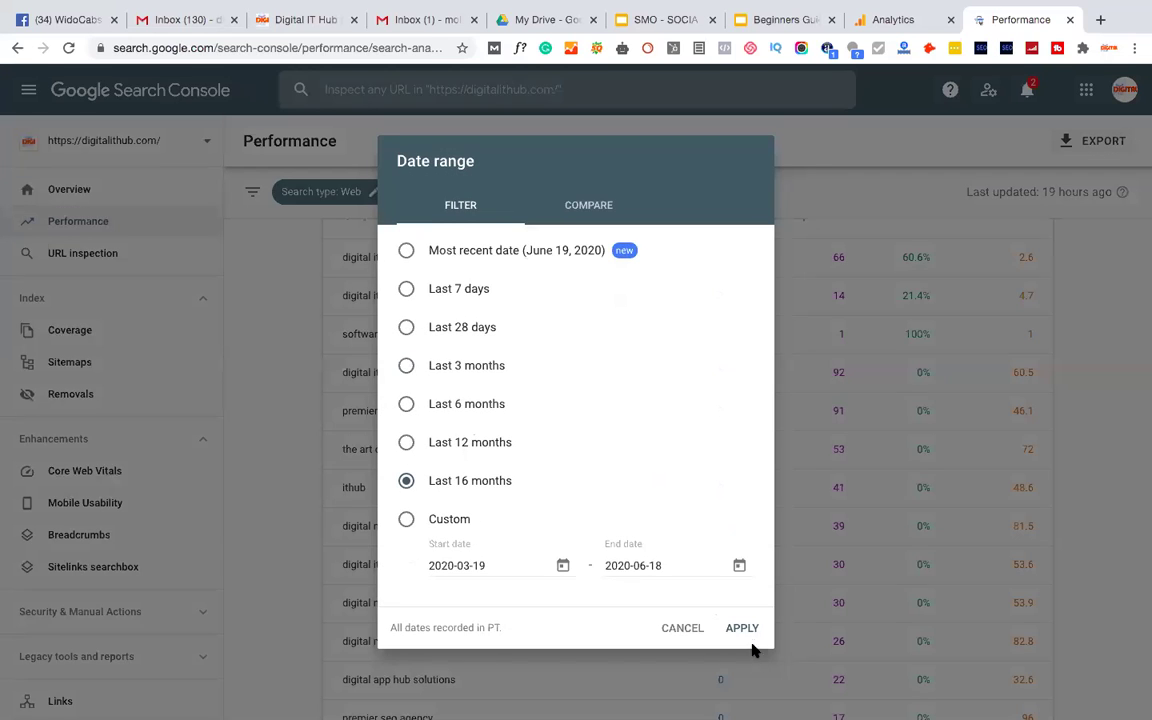
# Set the Performance report's date range to Last 16 months and review the Queries table
pyautogui.click(743, 627)
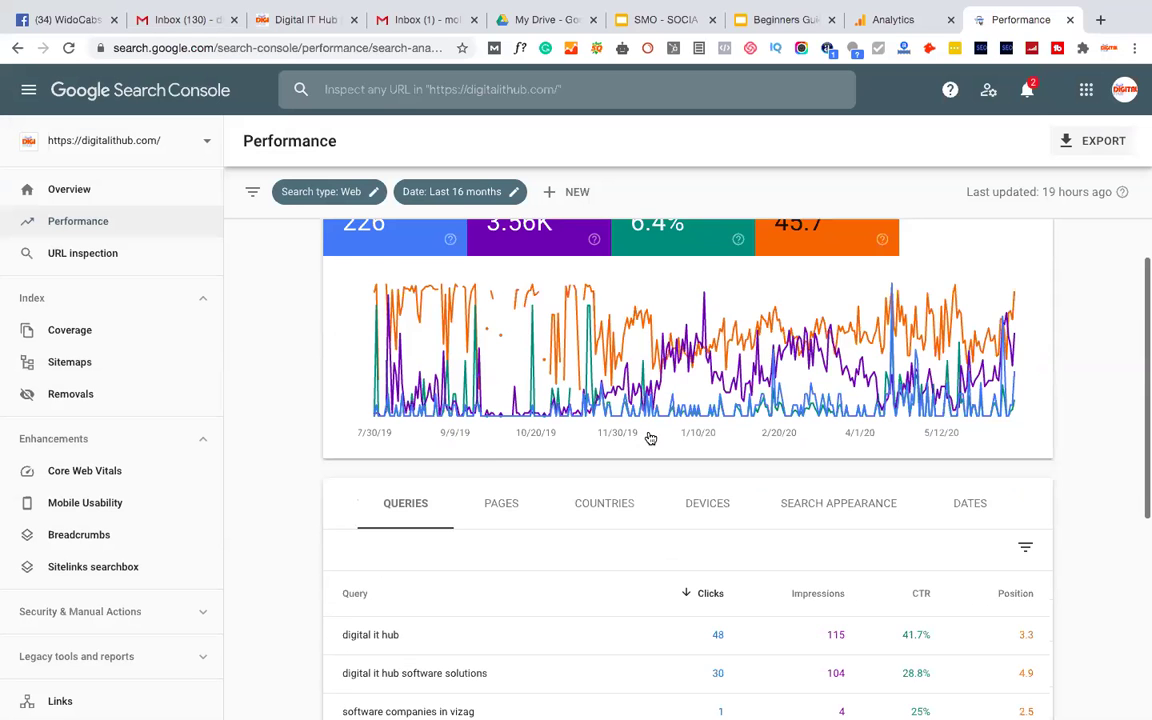
pyautogui.scroll(-2, 396, 492)
pyautogui.scroll(-1, 472, 480)
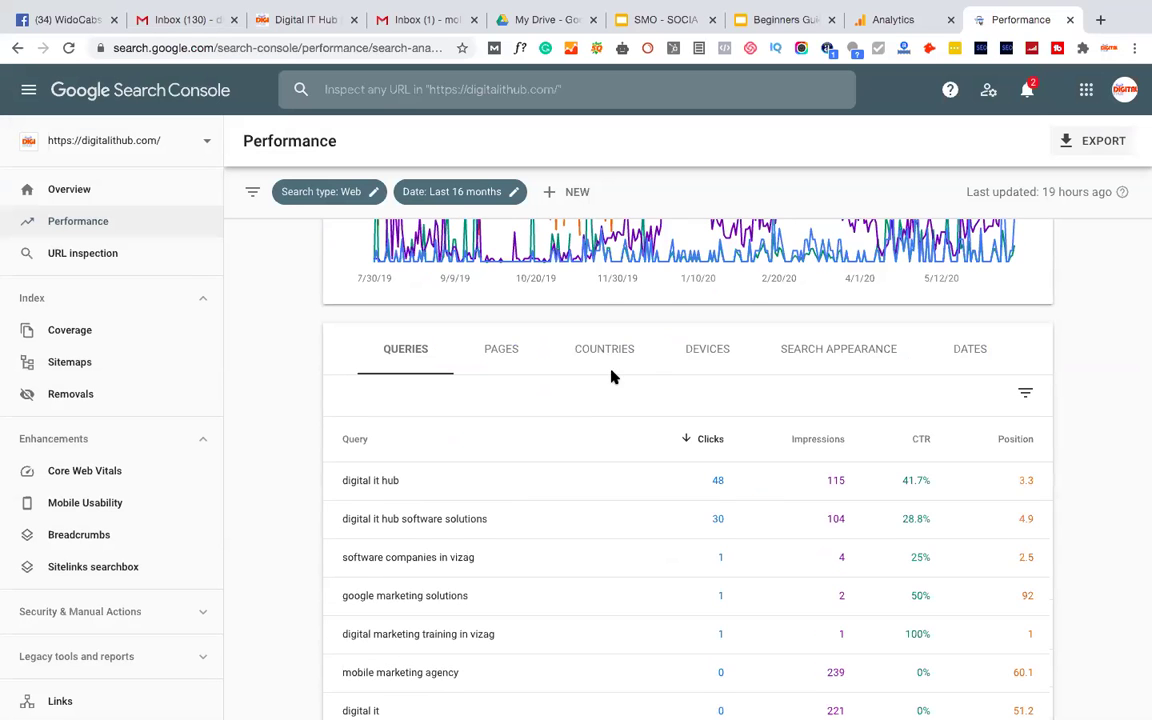
pyautogui.scroll(-1, 612, 375)
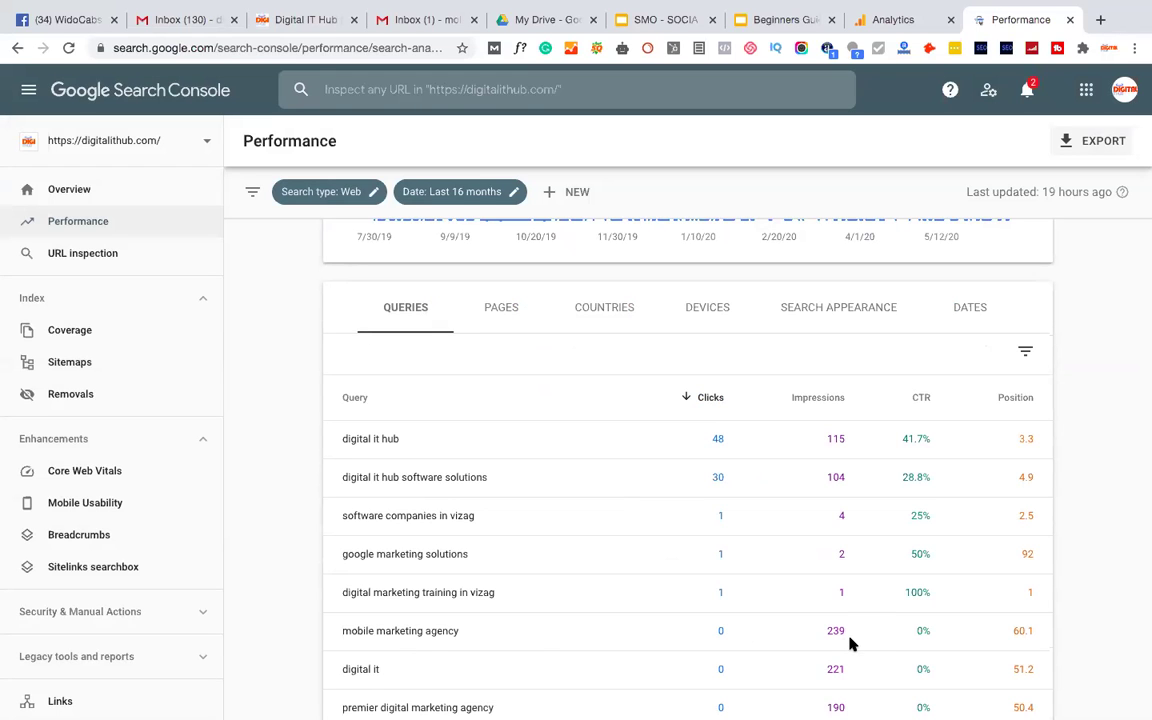
pyautogui.scroll(-2, 519, 509)
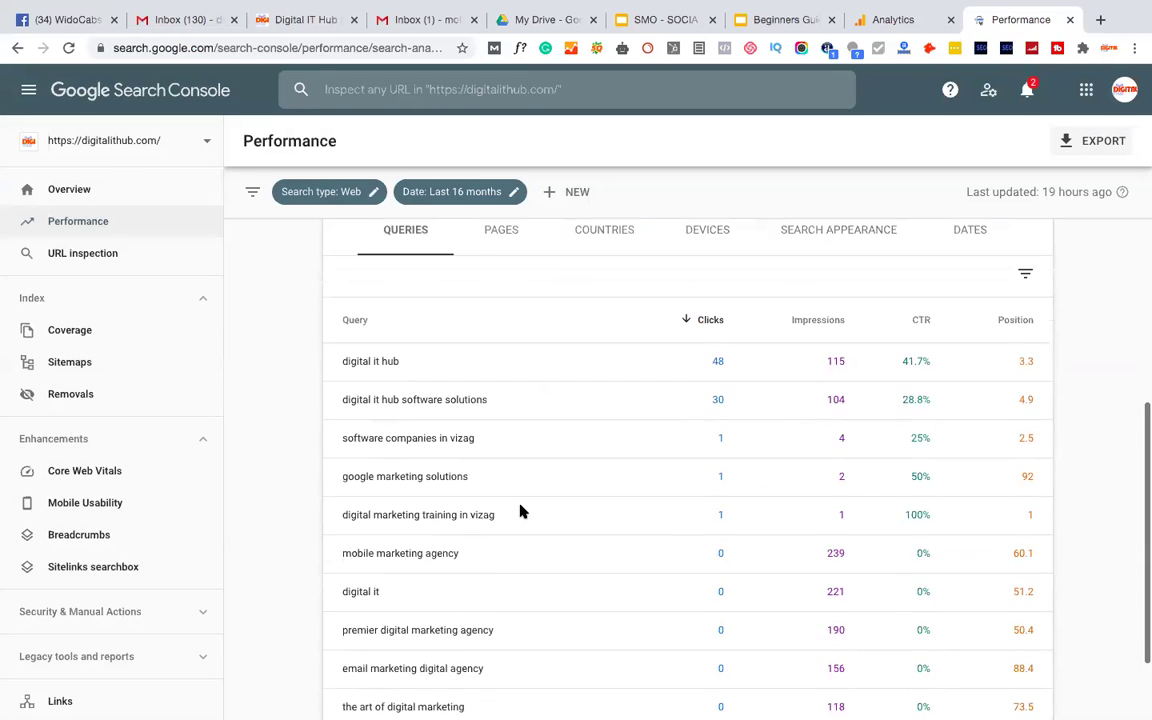
pyautogui.scroll(-2, 519, 511)
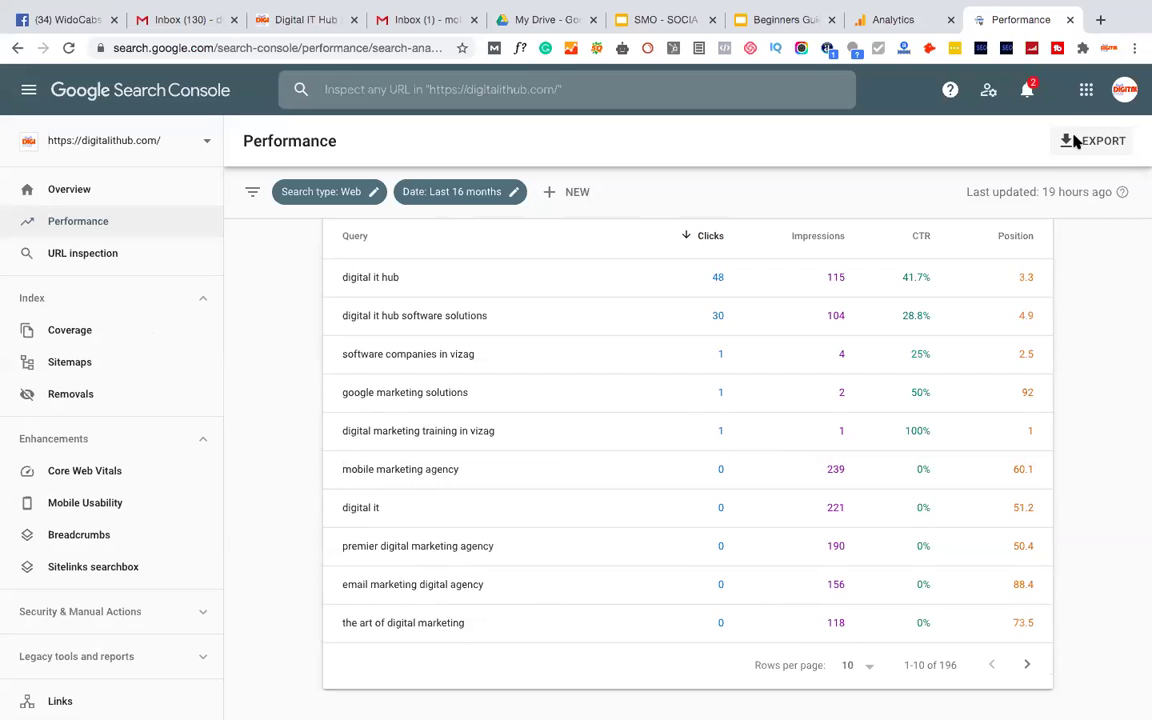
# Read the explanation of the Total clicks metric and return to the query columns for clicks and impressions
pyautogui.scroll(1, 725, 372)
pyautogui.scroll(4, 725, 372)
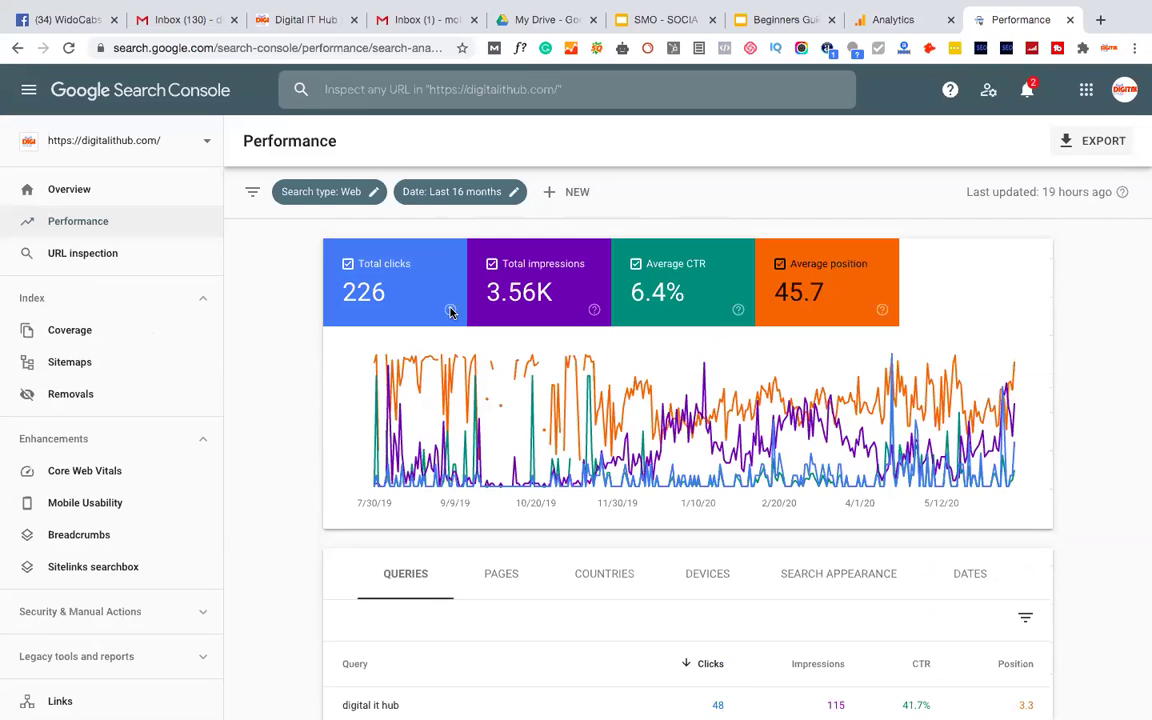
pyautogui.moveTo(451, 312)
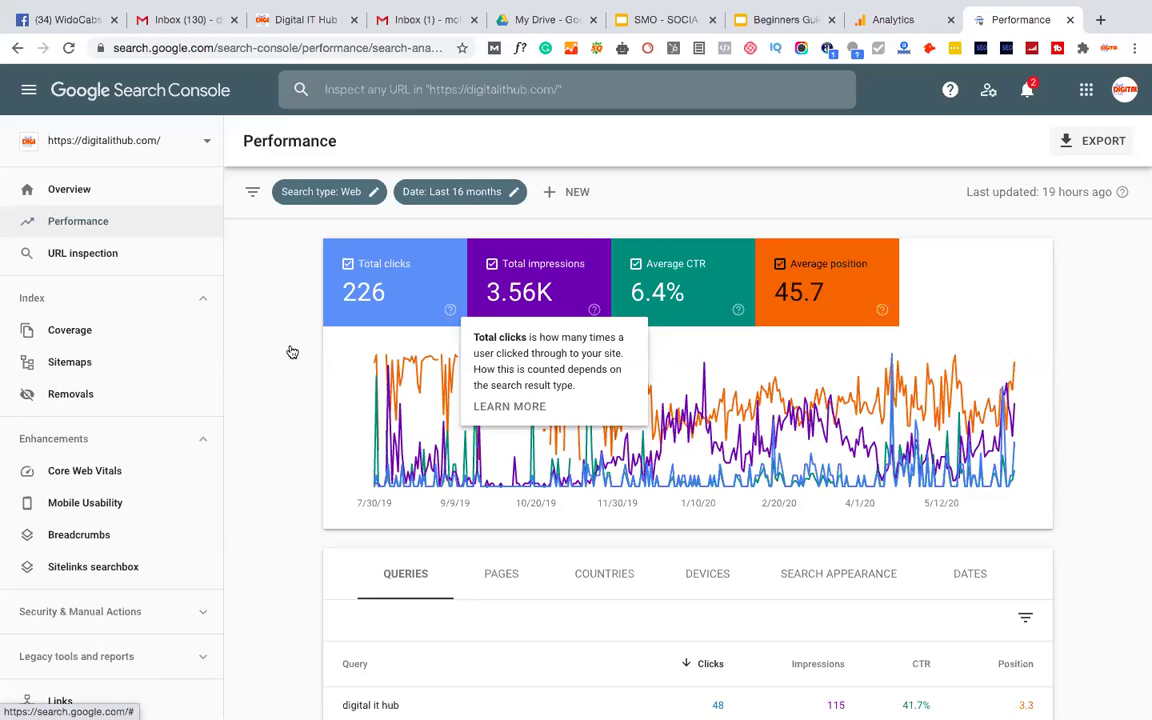
pyautogui.click(1047, 432)
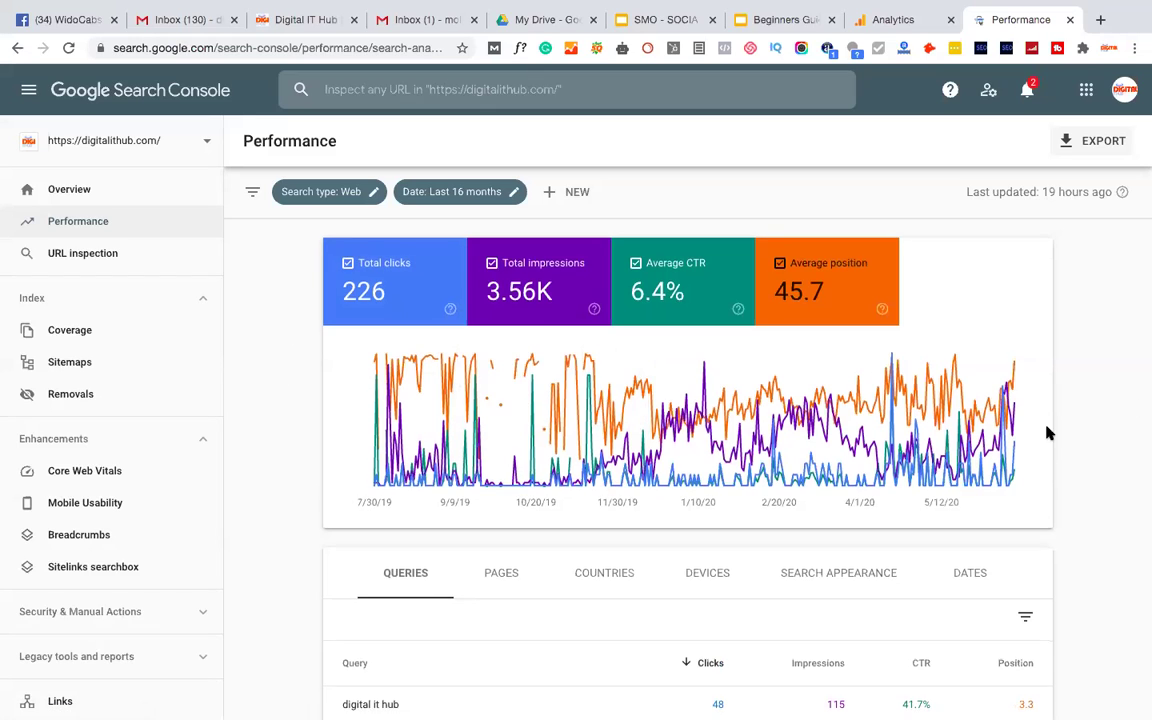
pyautogui.scroll(-4, 1047, 432)
pyautogui.scroll(1, 1047, 432)
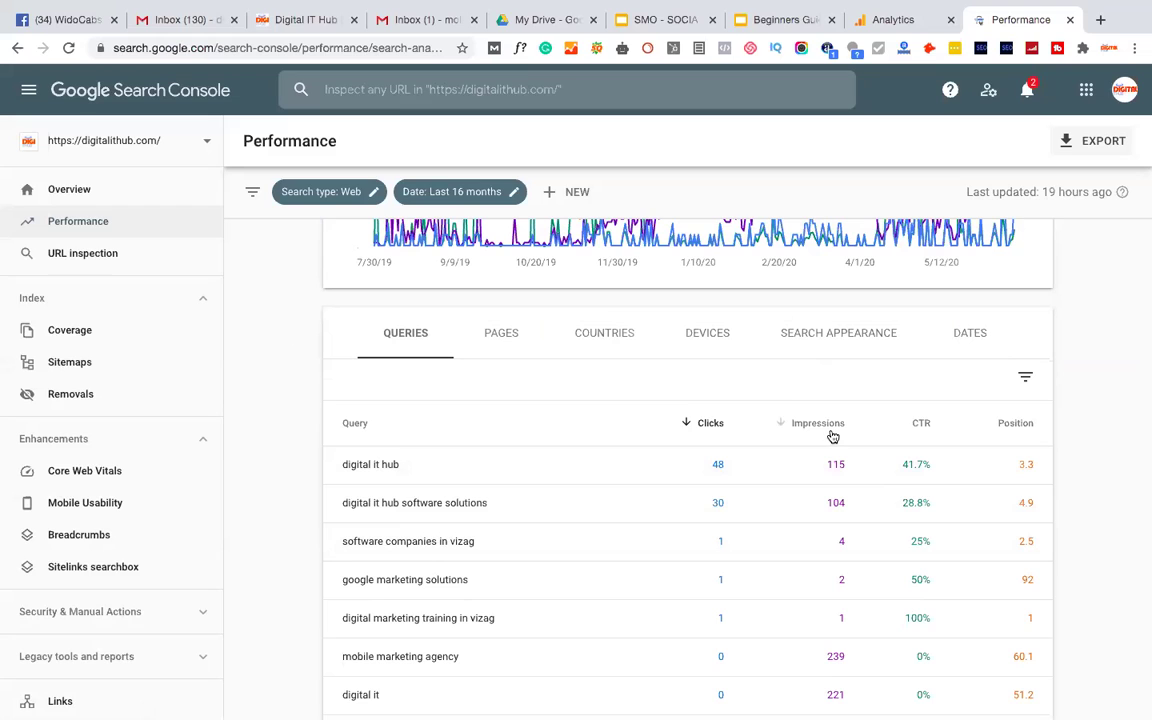
# Open Google in a new browser tab and search for "skill development courses"
pyautogui.click(1103, 20)
pyautogui.write('g')
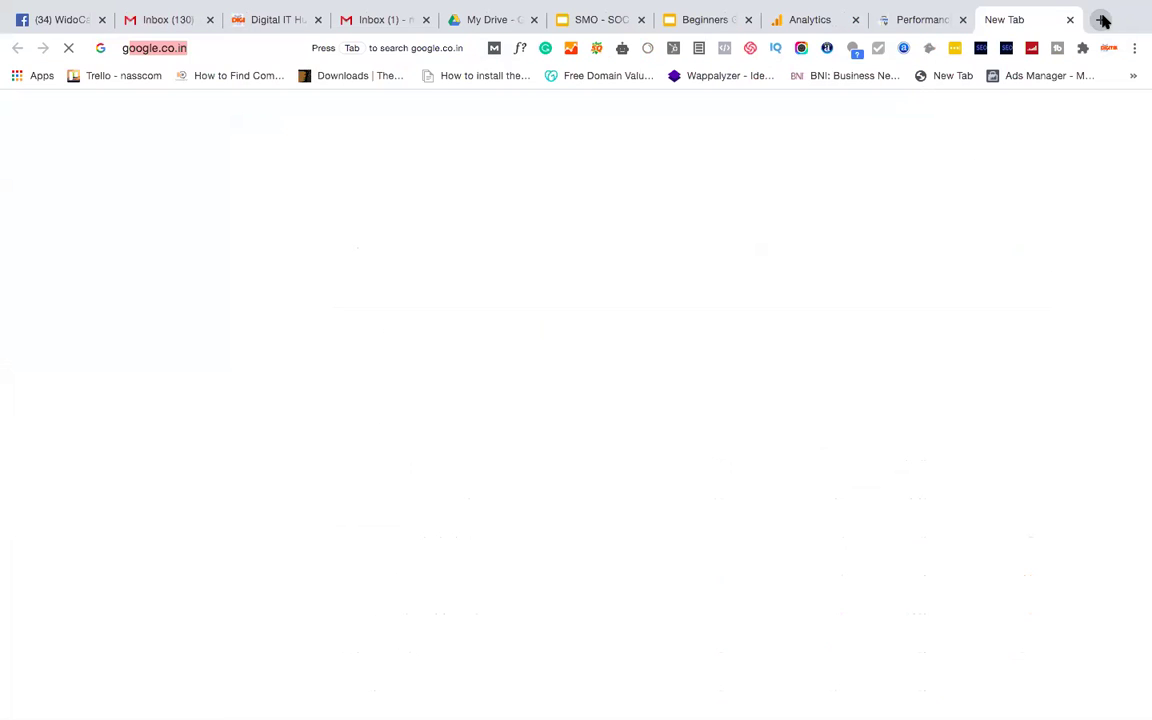
pyautogui.write('oo')
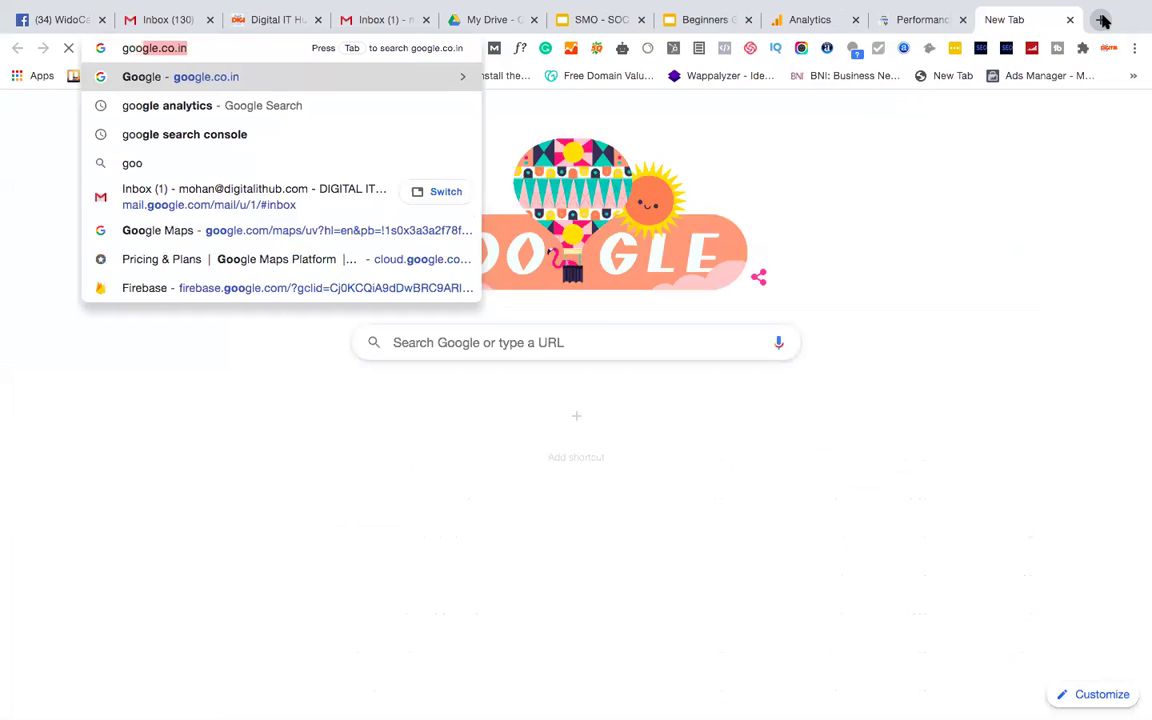
pyautogui.press('Return')
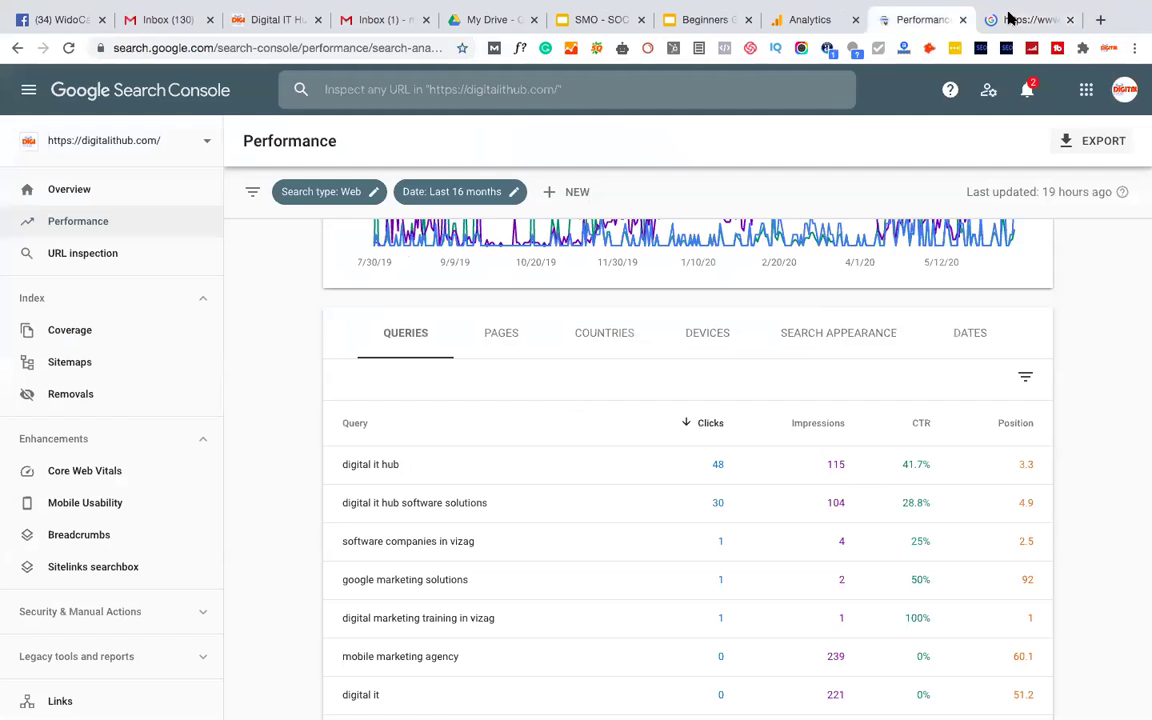
pyautogui.write('skil')
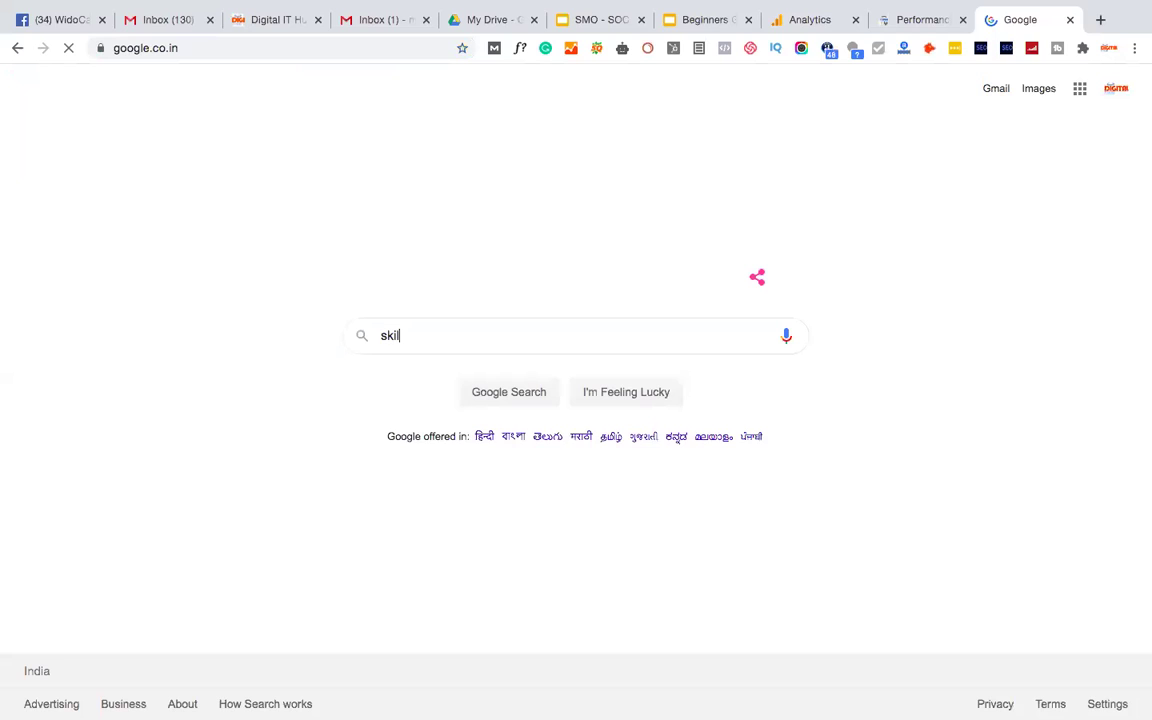
pyautogui.write('l development ')
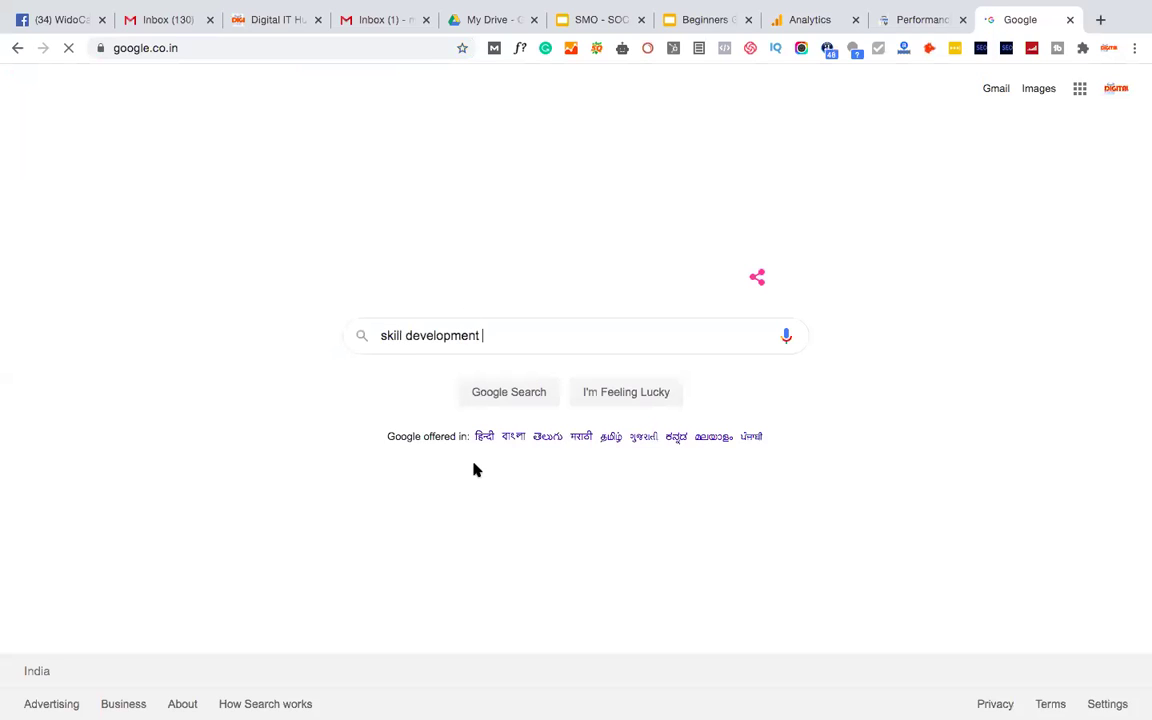
pyautogui.write('courses')
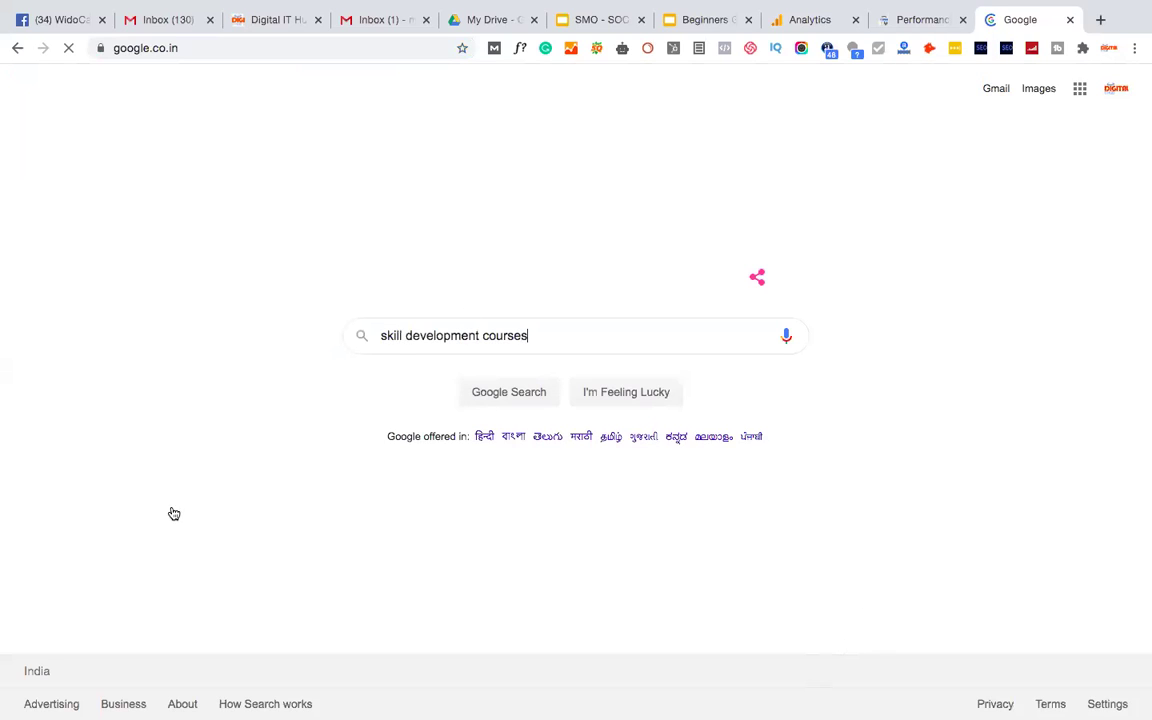
pyautogui.press('Return')
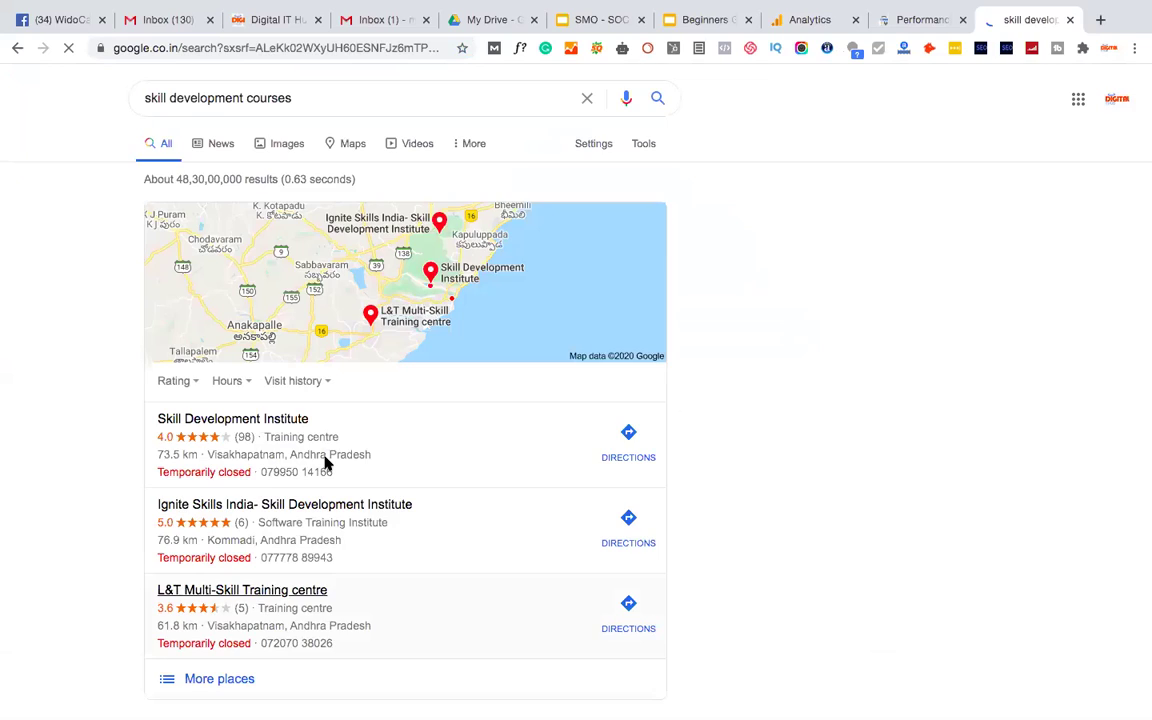
# Look through the search results, including People also ask, the organic listings, Q&A on Google and Top stories
pyautogui.scroll(-10, 325, 462)
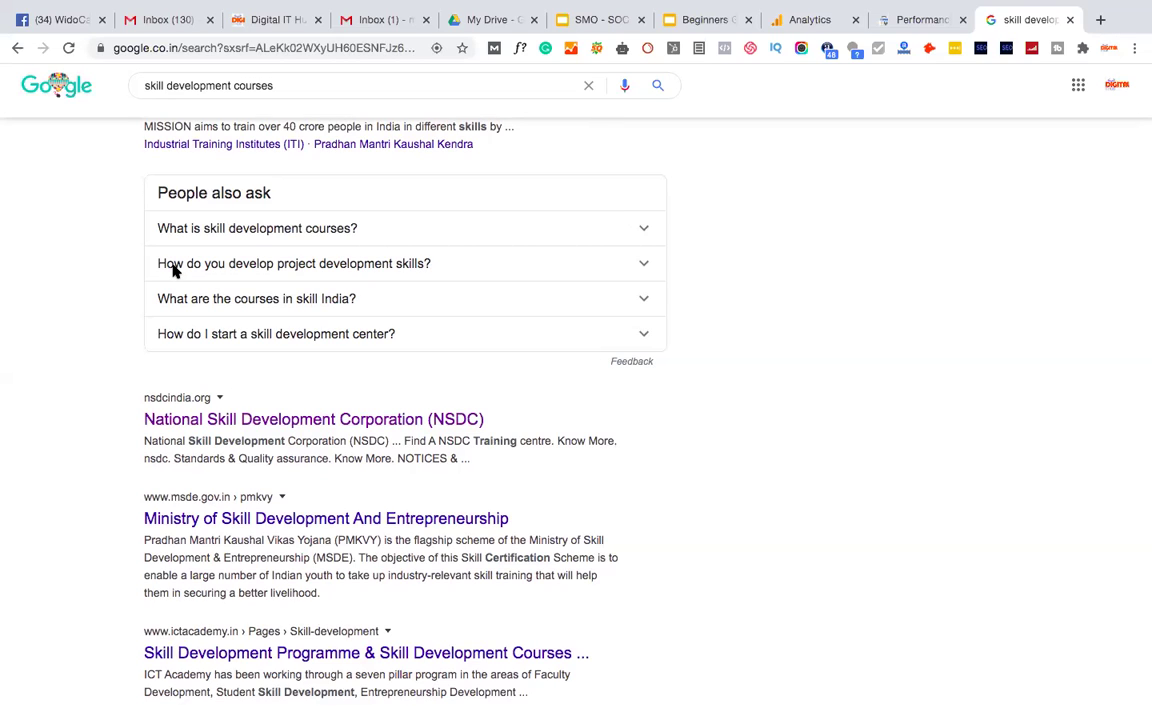
pyautogui.scroll(-3, 280, 411)
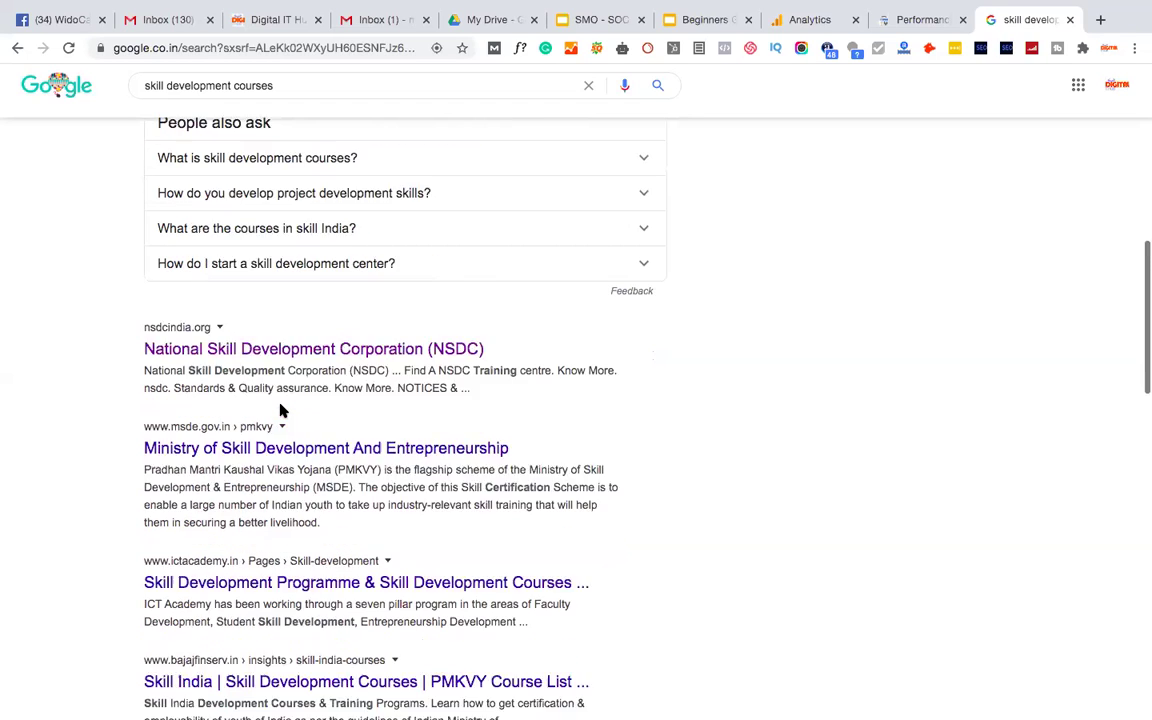
pyautogui.scroll(-2, 280, 411)
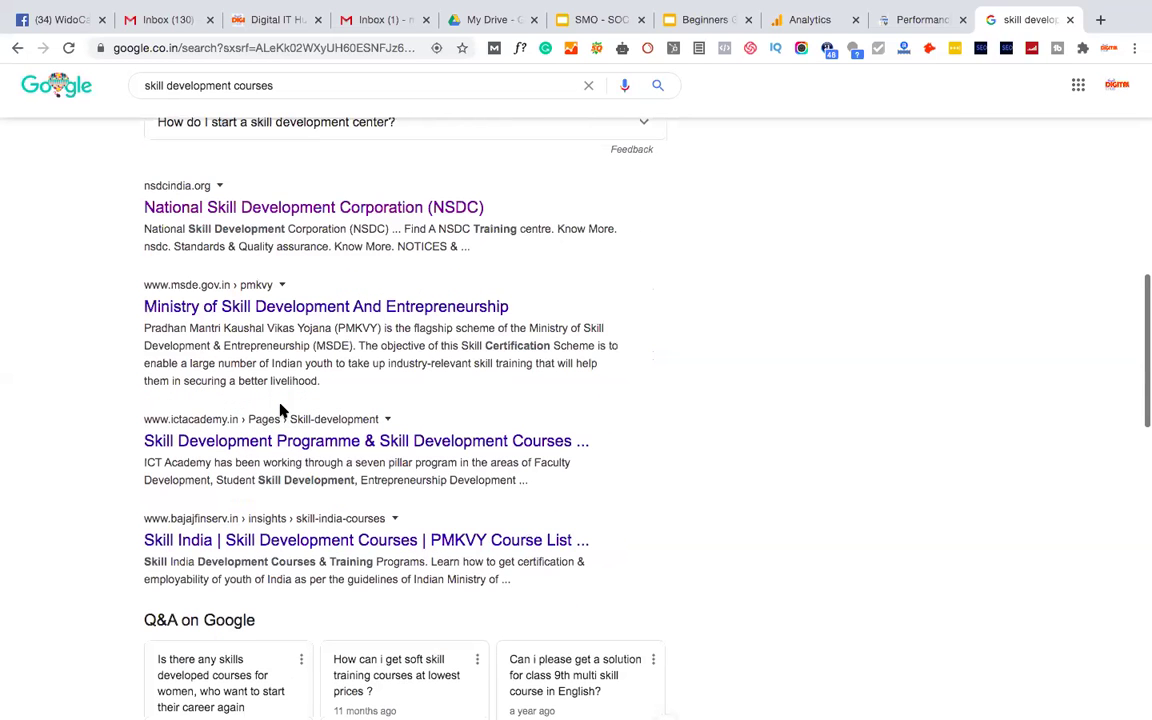
pyautogui.scroll(-6, 280, 411)
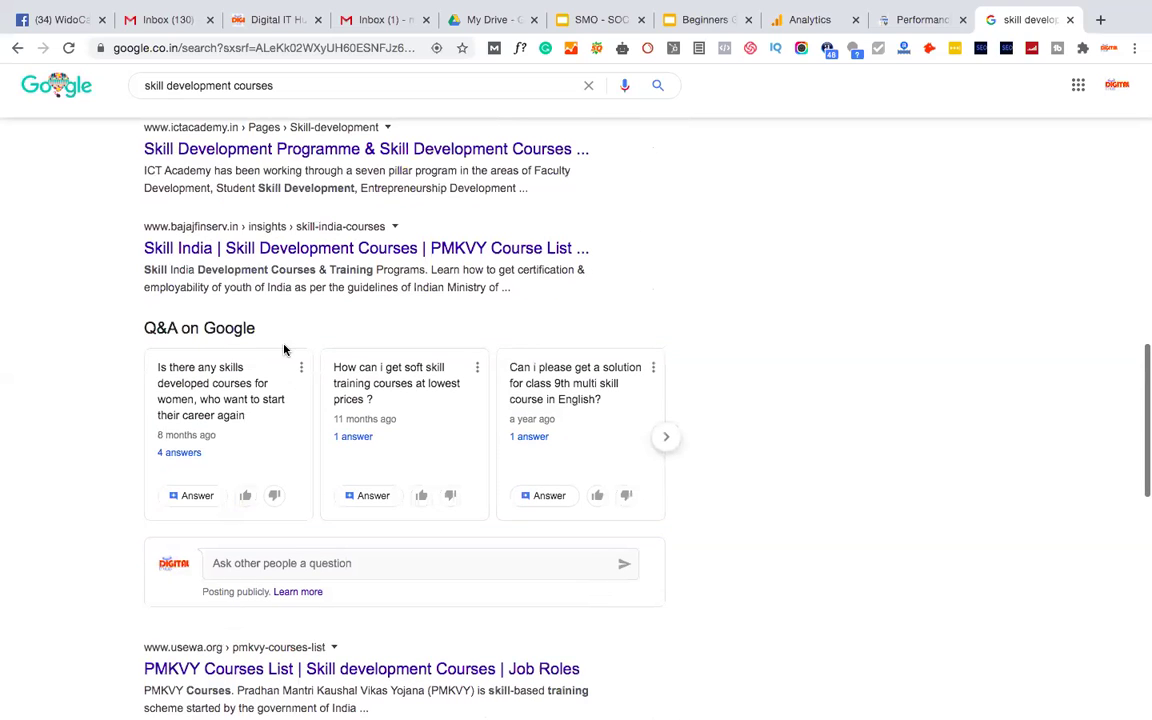
pyautogui.scroll(10, 247, 262)
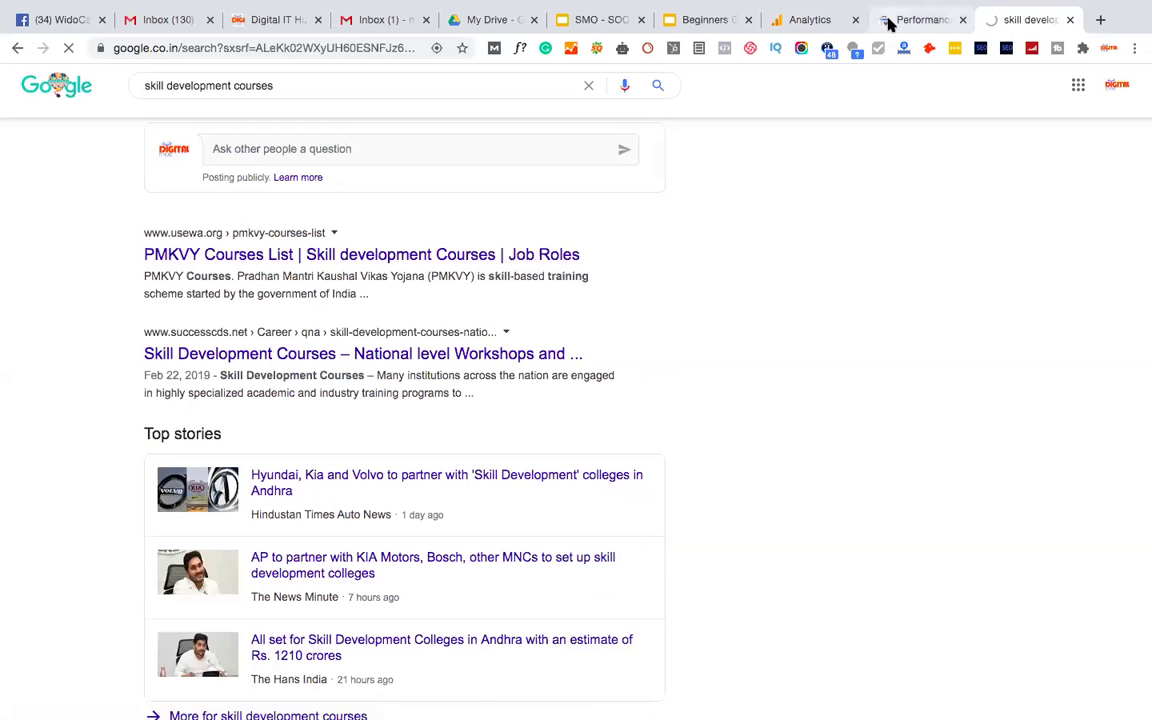
# Return to the Search Console Performance report, read the Average CTR explanation and view the Queries table
pyautogui.click(890, 20)
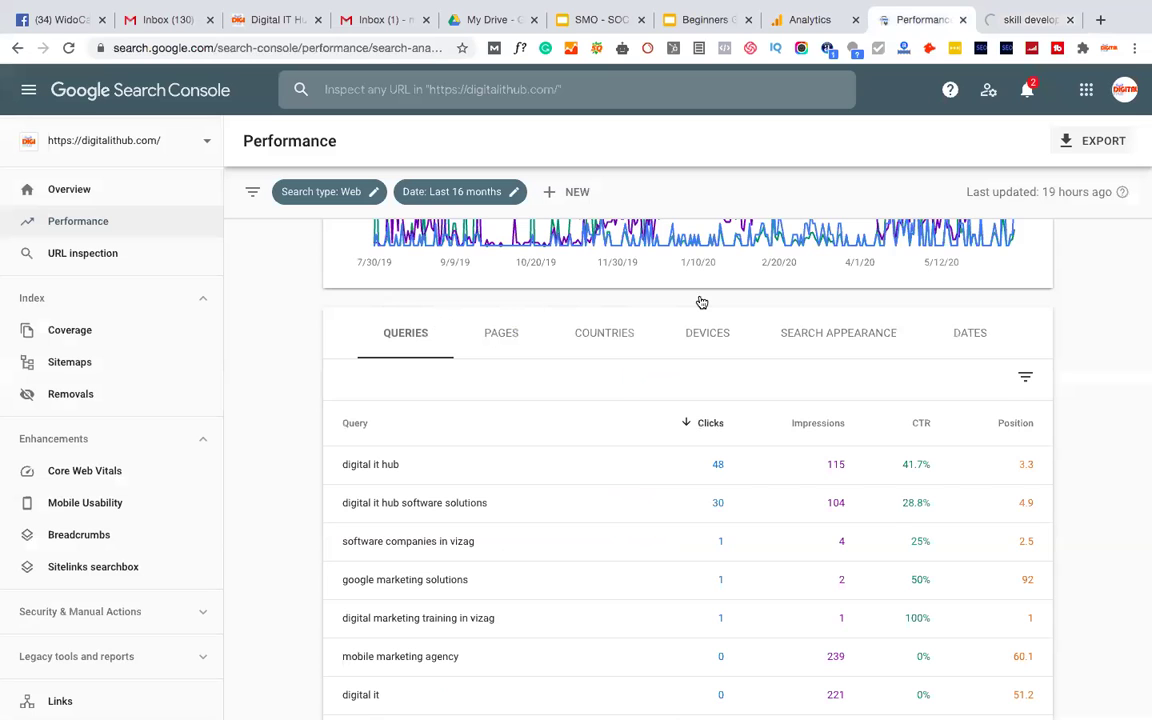
pyautogui.scroll(3, 702, 302)
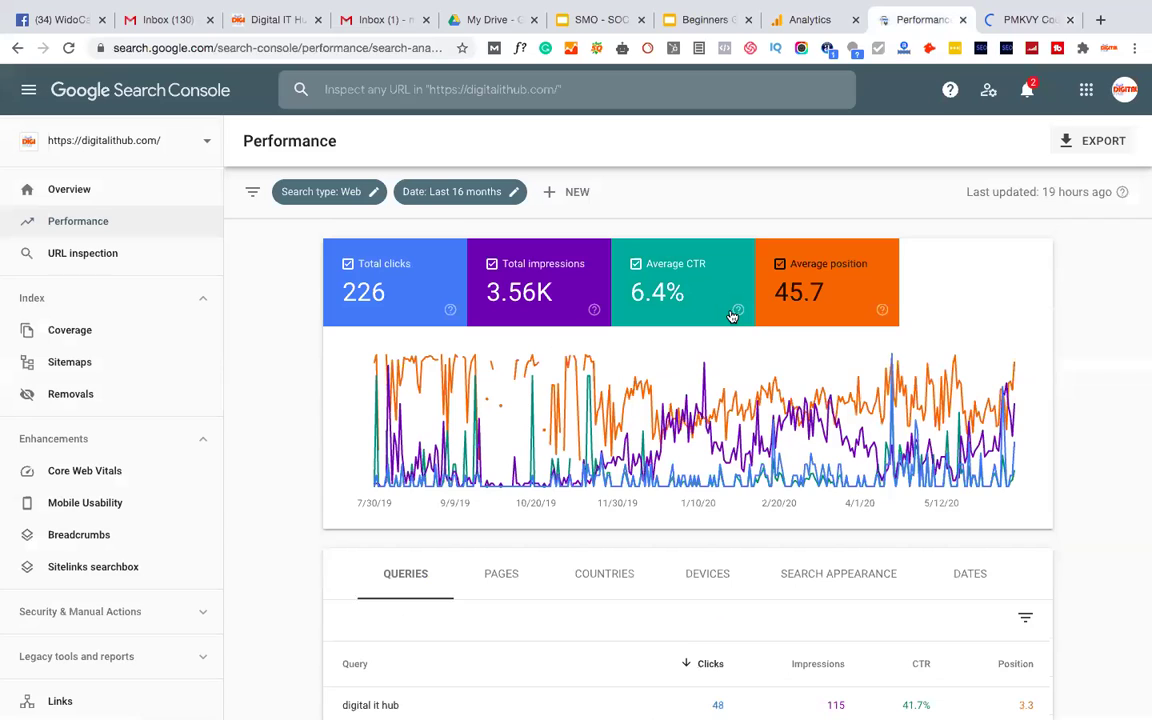
pyautogui.moveTo(732, 316)
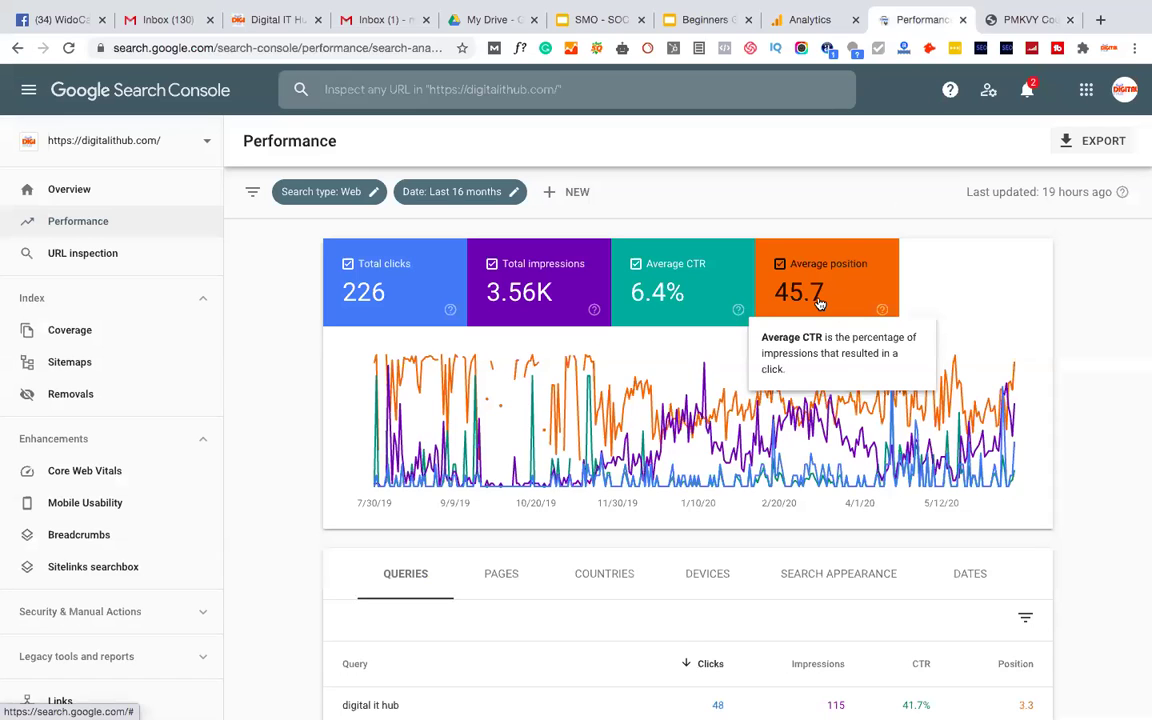
pyautogui.press('pagedown')
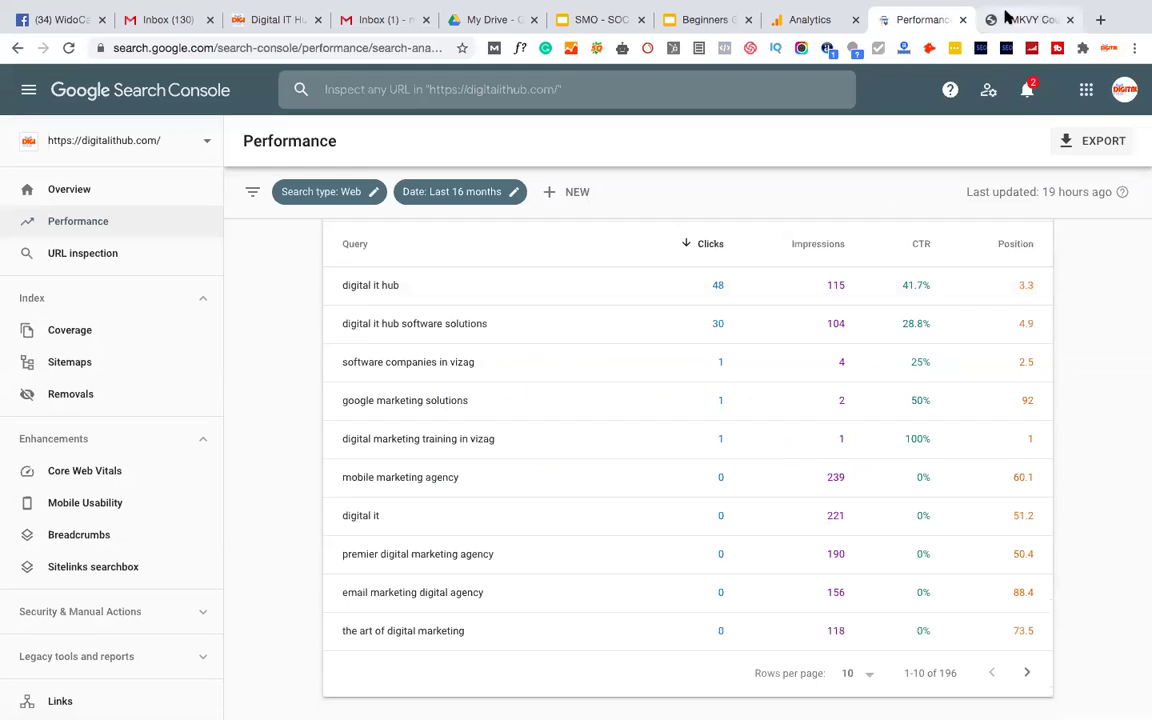
# Close the PMKVY courses page and read the Total impressions explanation in the Search Console Performance report
pyautogui.click(1025, 19)
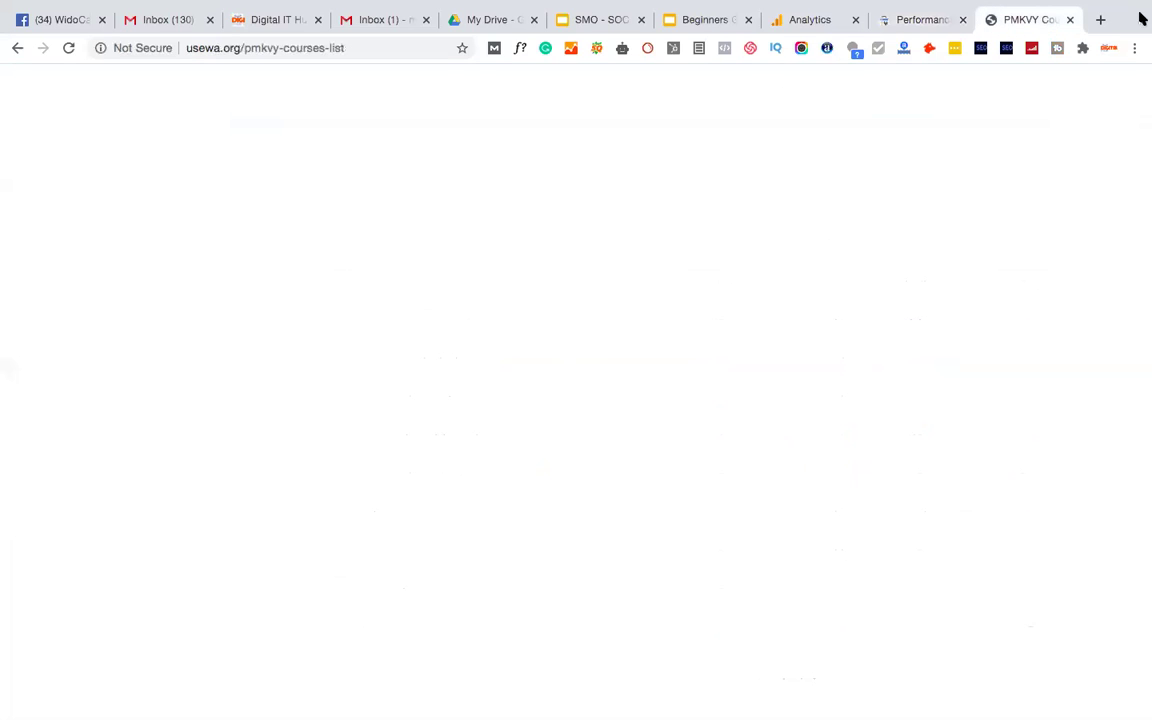
pyautogui.click(1070, 19)
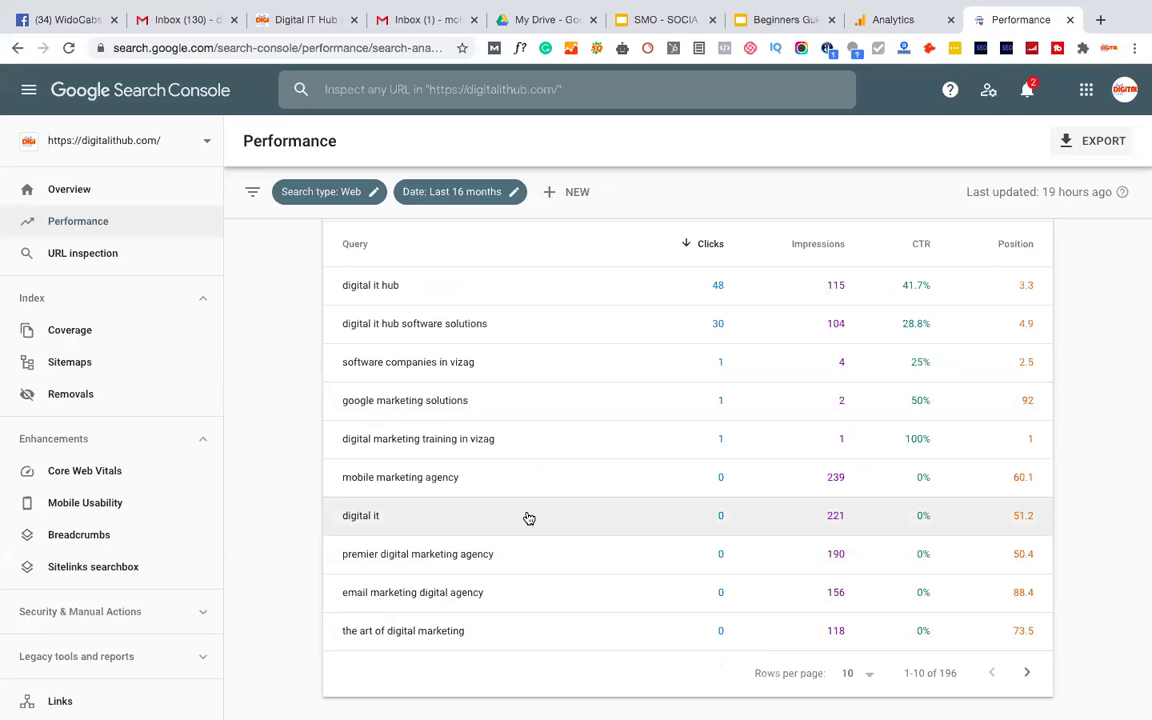
pyautogui.scroll(1, 529, 518)
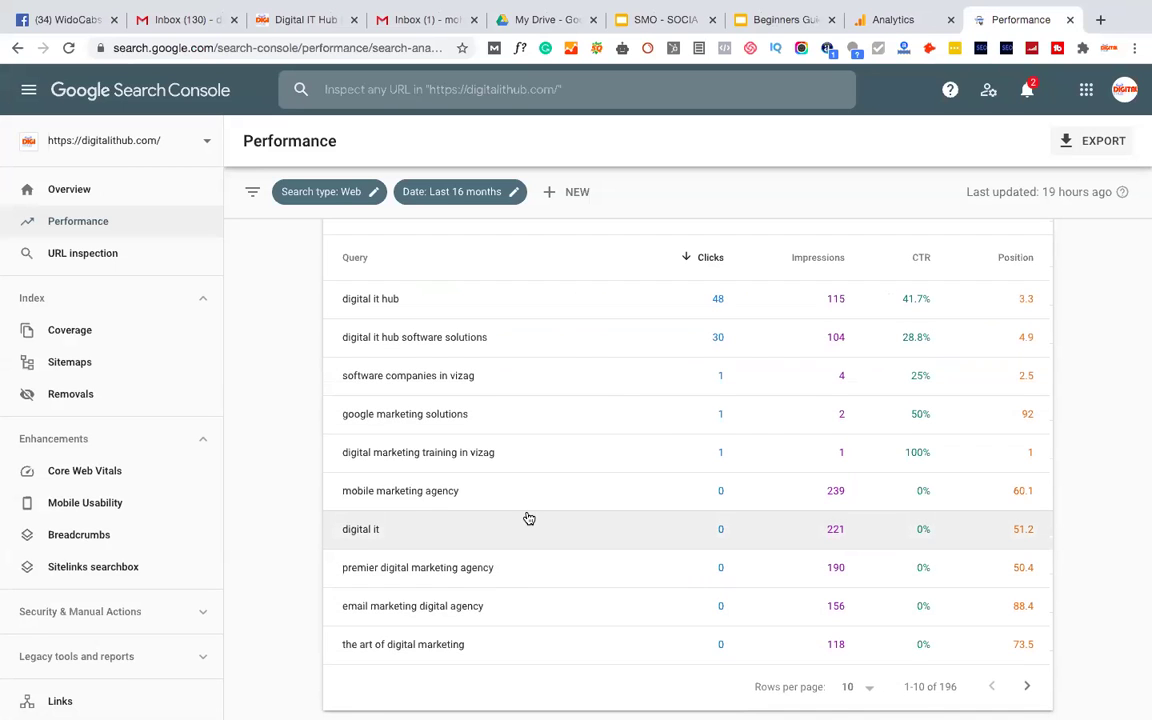
pyautogui.scroll(5, 529, 518)
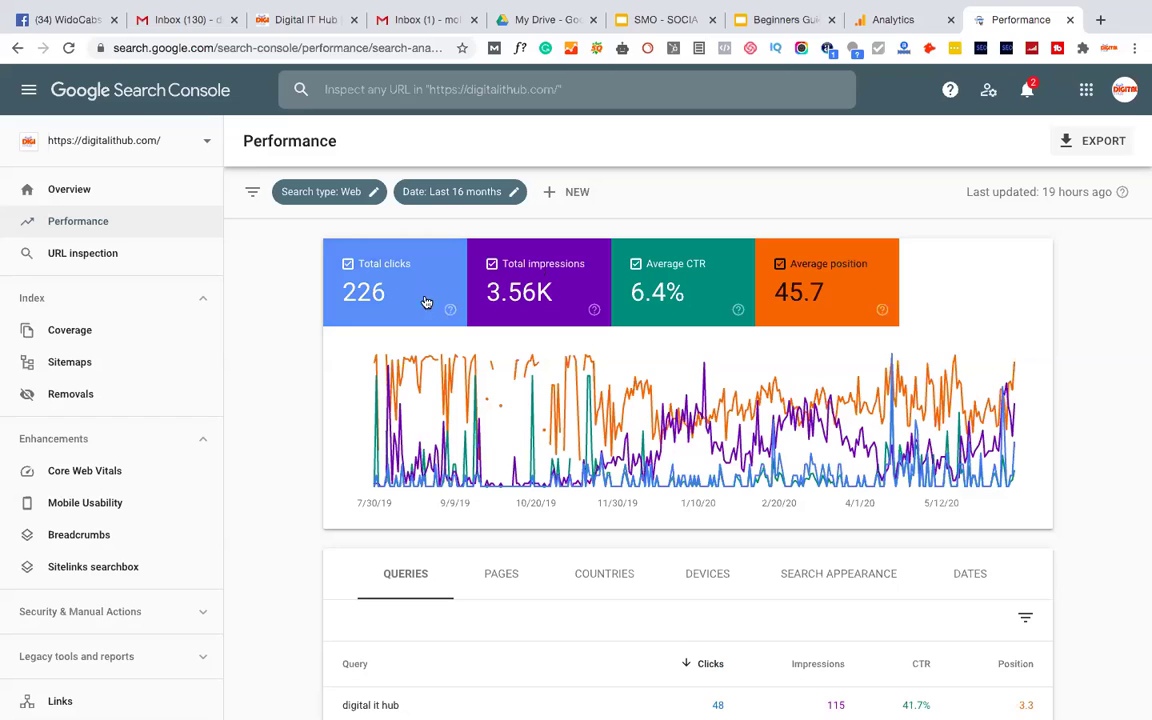
pyautogui.moveTo(587, 316)
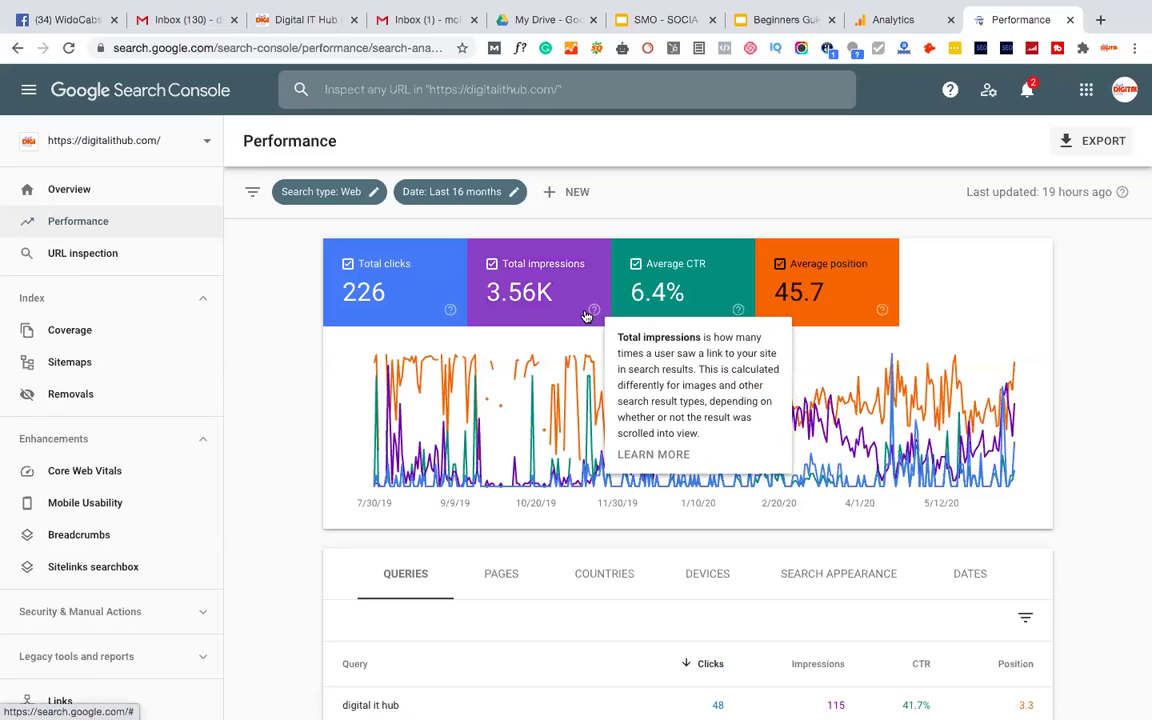
# View the Coverage report and the Sitemaps page, and look over the remaining Search Console sections
pyautogui.click(69, 362)
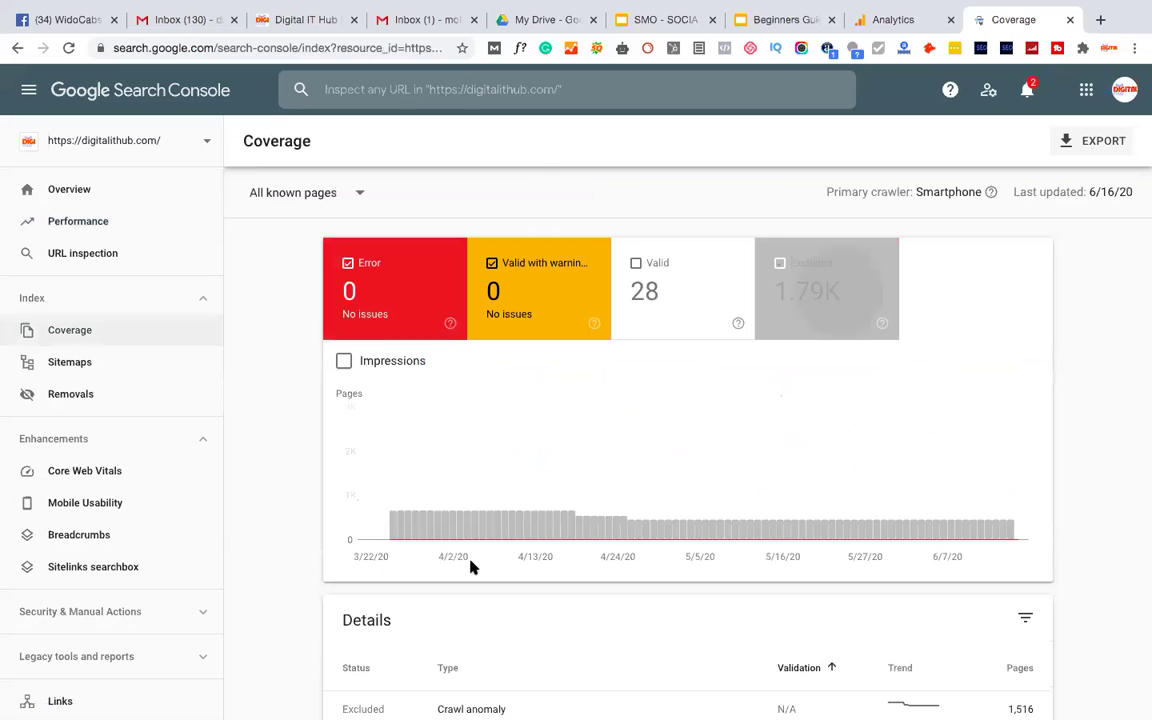
pyautogui.scroll(-4, 717, 406)
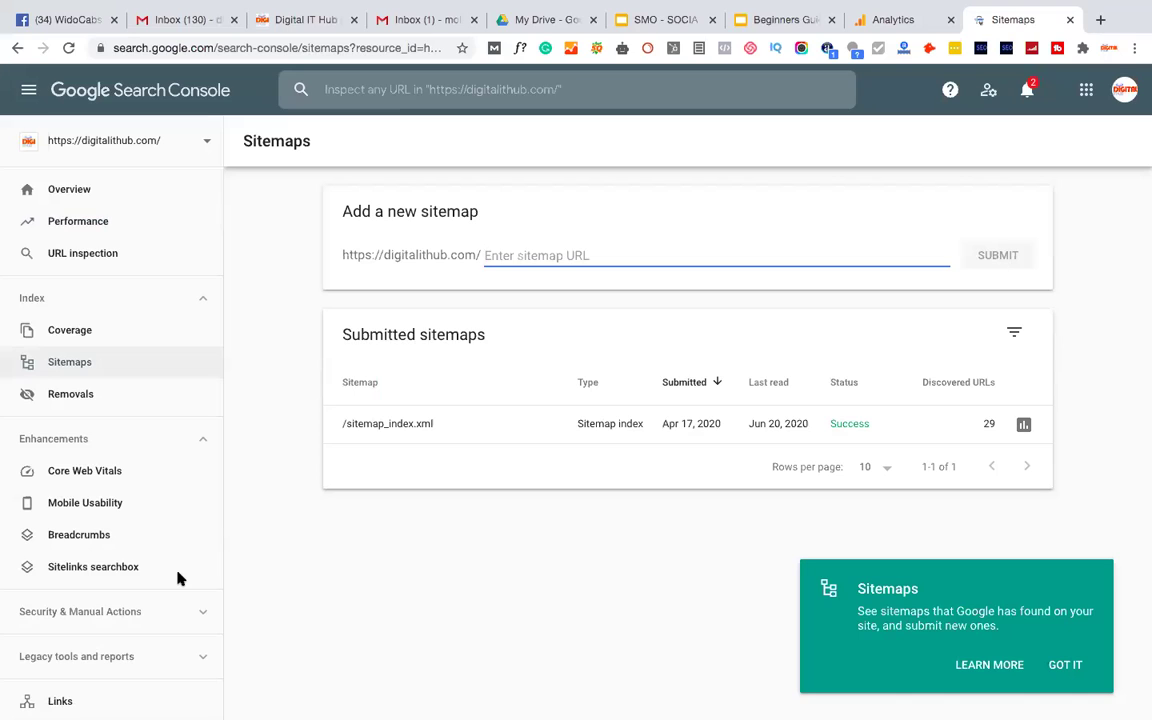
pyautogui.scroll(-3, 188, 643)
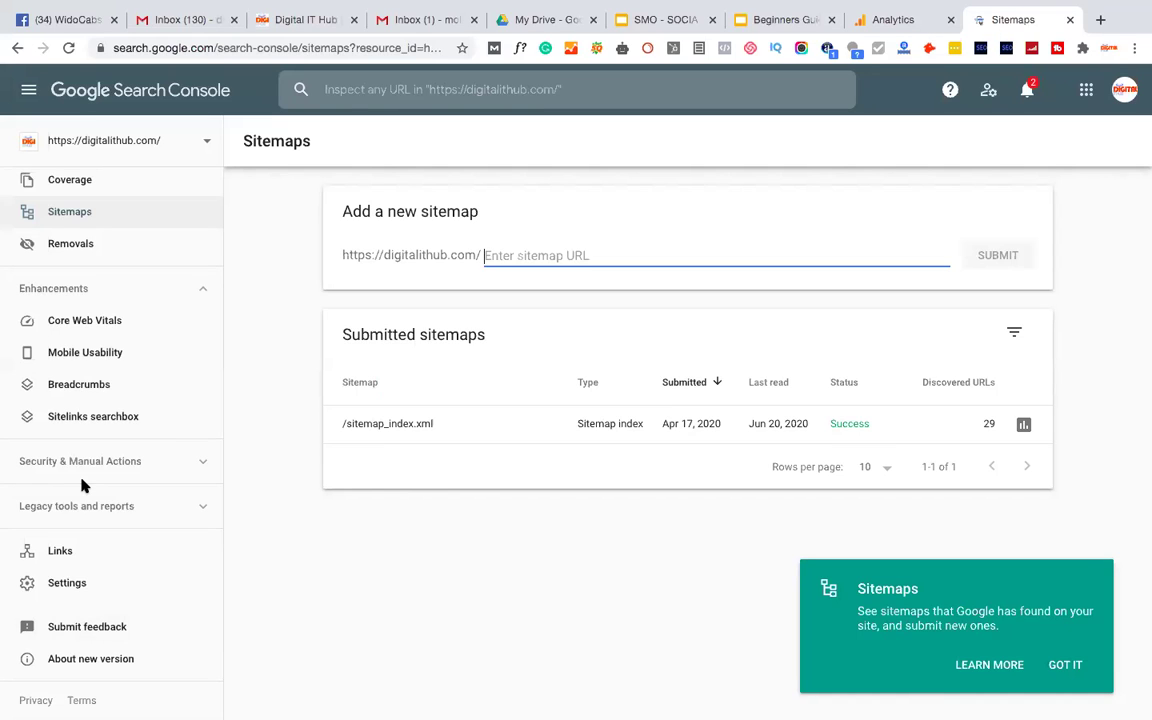
pyautogui.scroll(3, 82, 485)
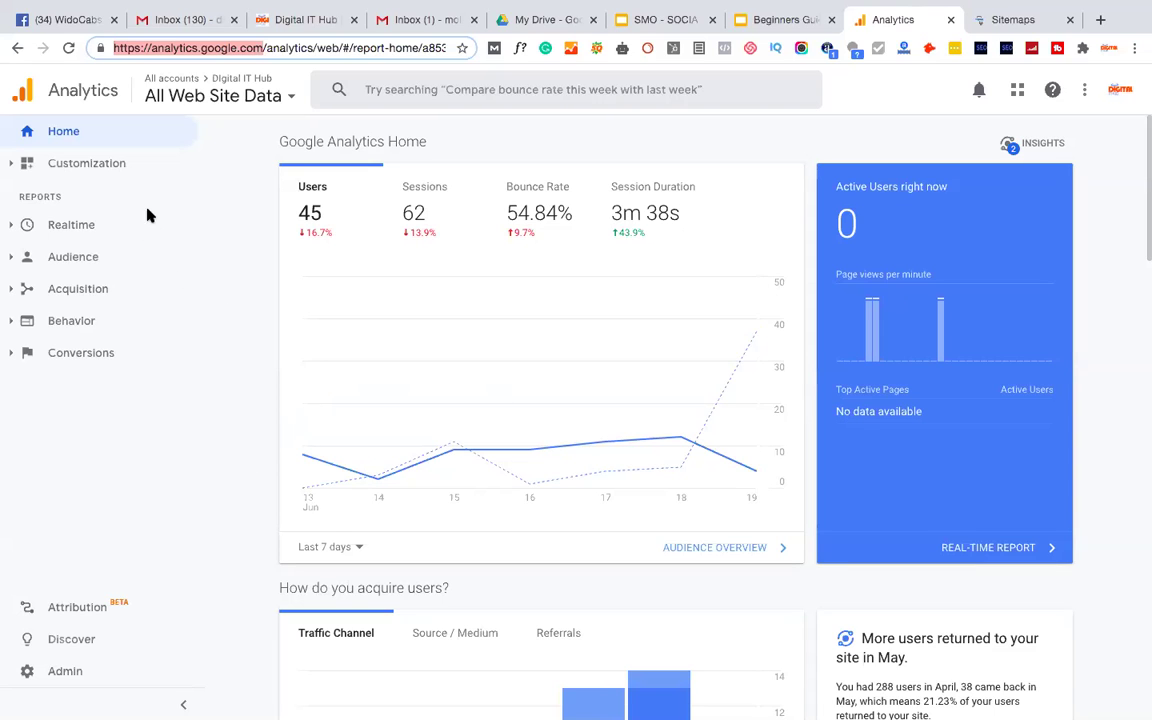
# In Google Analytics, review the accounts, properties and views, and choose the All Web Site Data view of Digital IT Hub
pyautogui.click(153, 95)
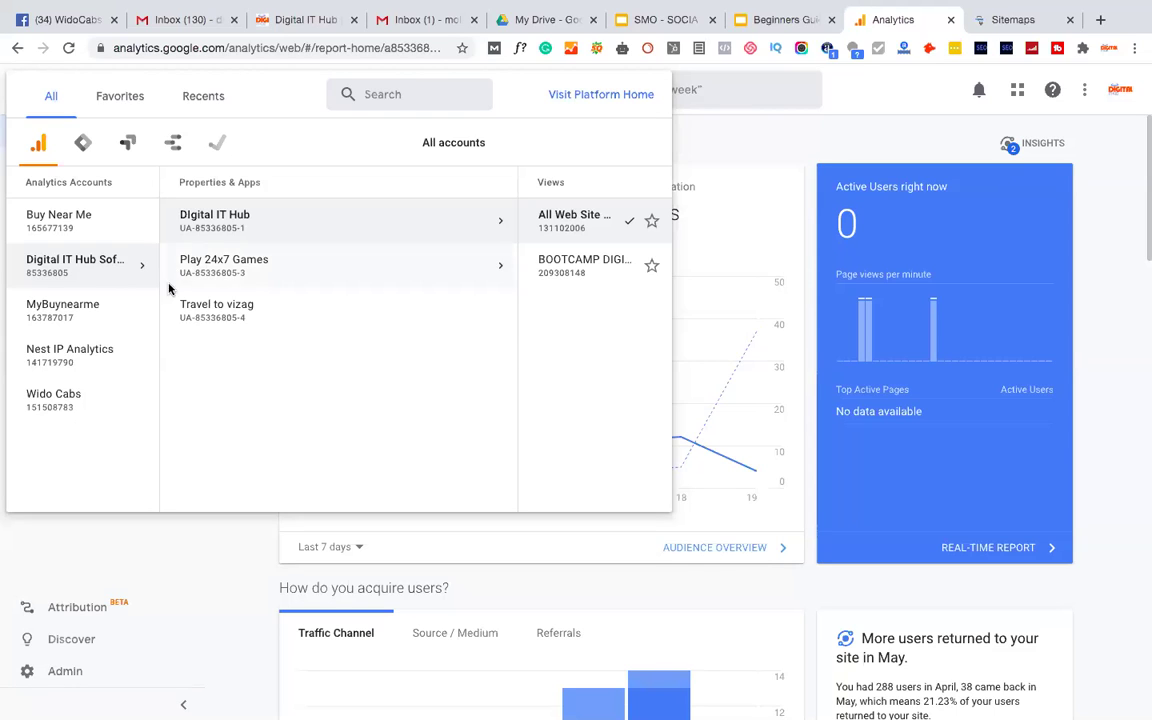
pyautogui.click(565, 218)
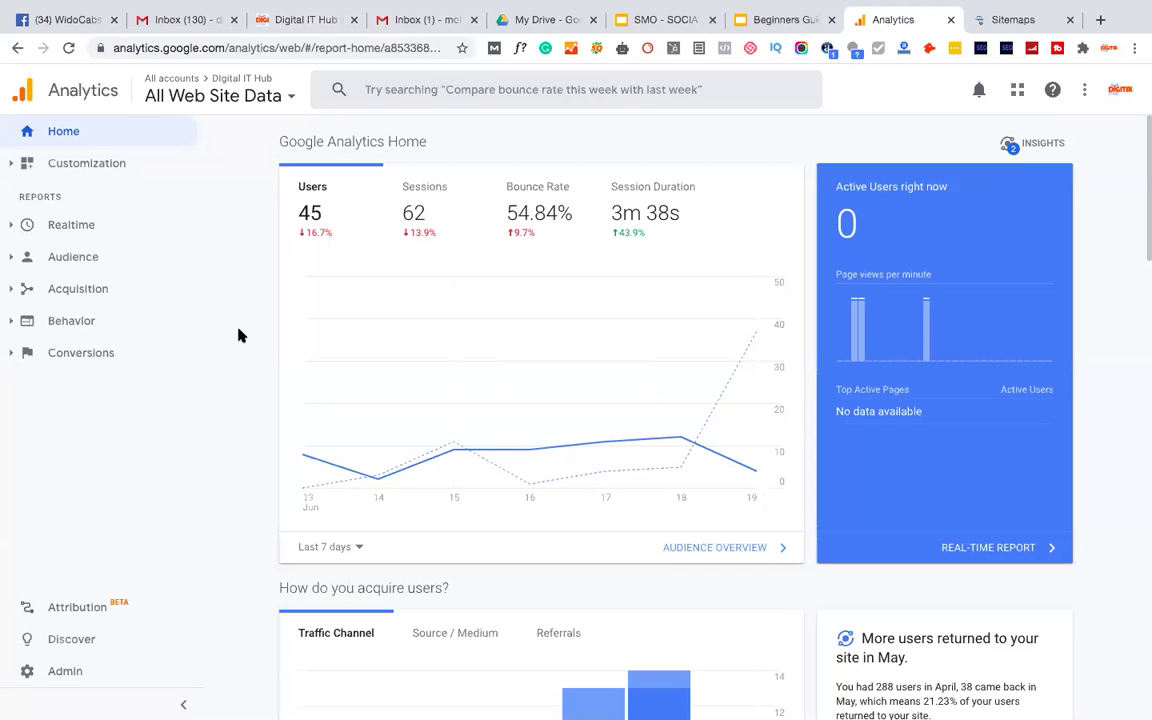
# Switch to the Digital IT Hub website and go from its Contact Us page to the home page
pyautogui.click(300, 20)
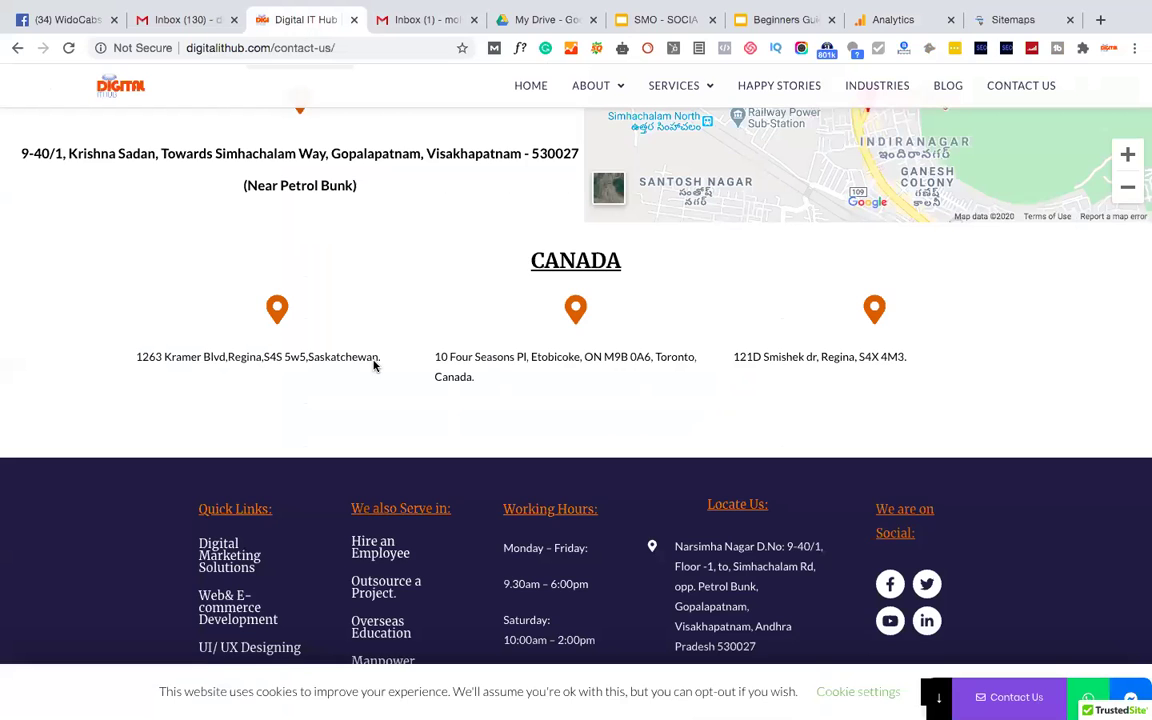
pyautogui.scroll(15, 540, 249)
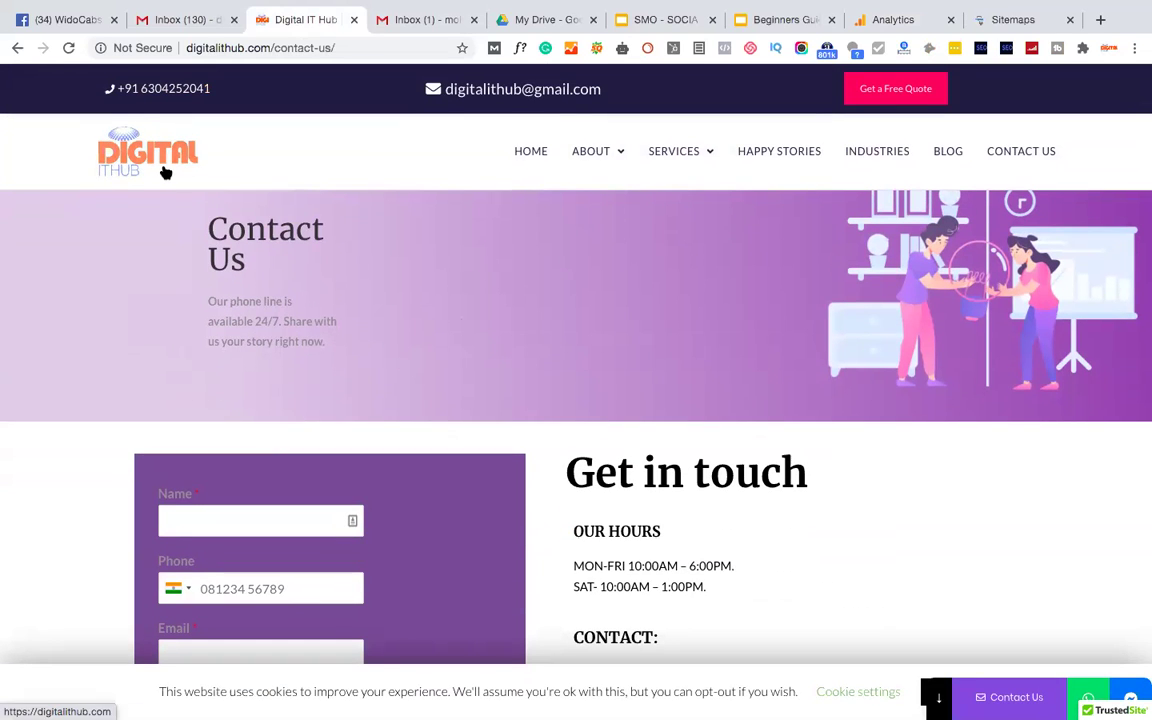
pyautogui.click(162, 168)
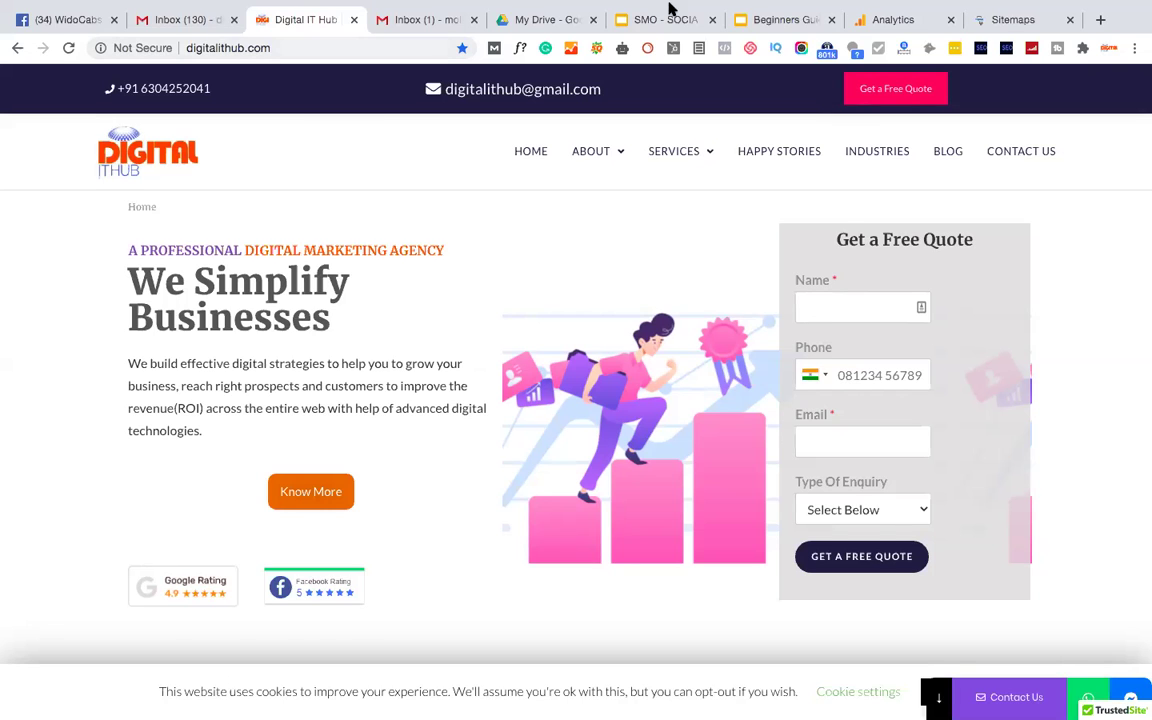
# Switch to the Beginners Guide SEO presentation, show the SEO Checklist slide and browse the slides up to OnPage SEO
pyautogui.moveTo(870, 8)
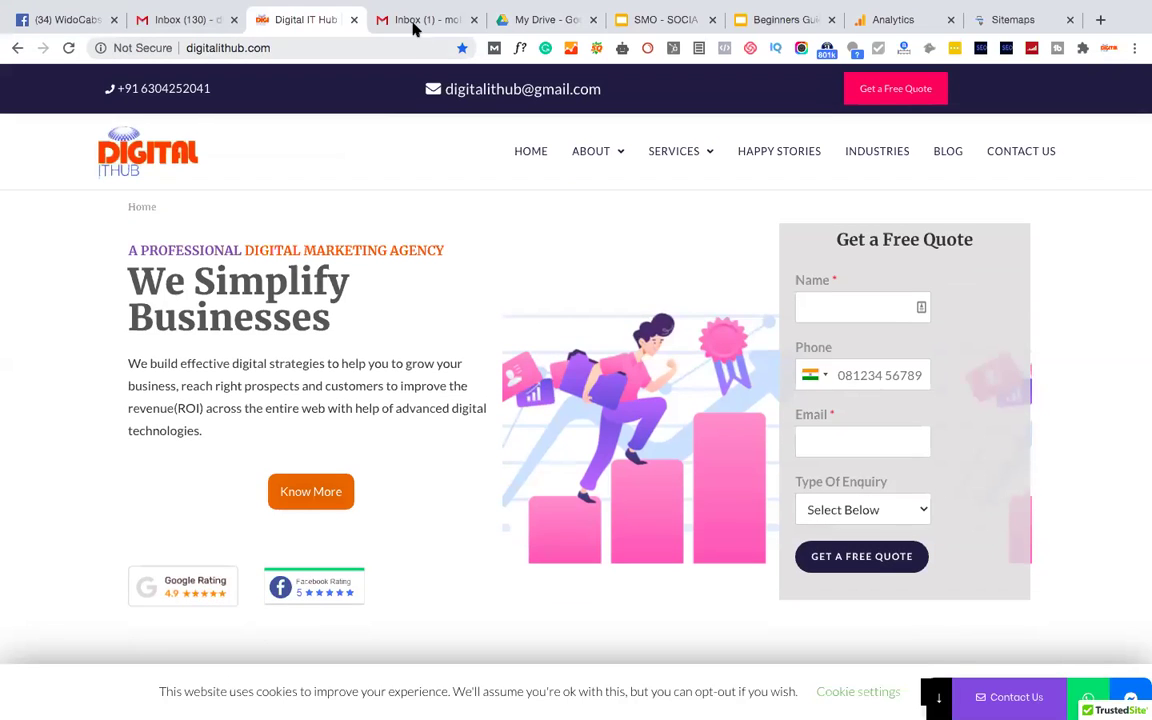
pyautogui.click(412, 26)
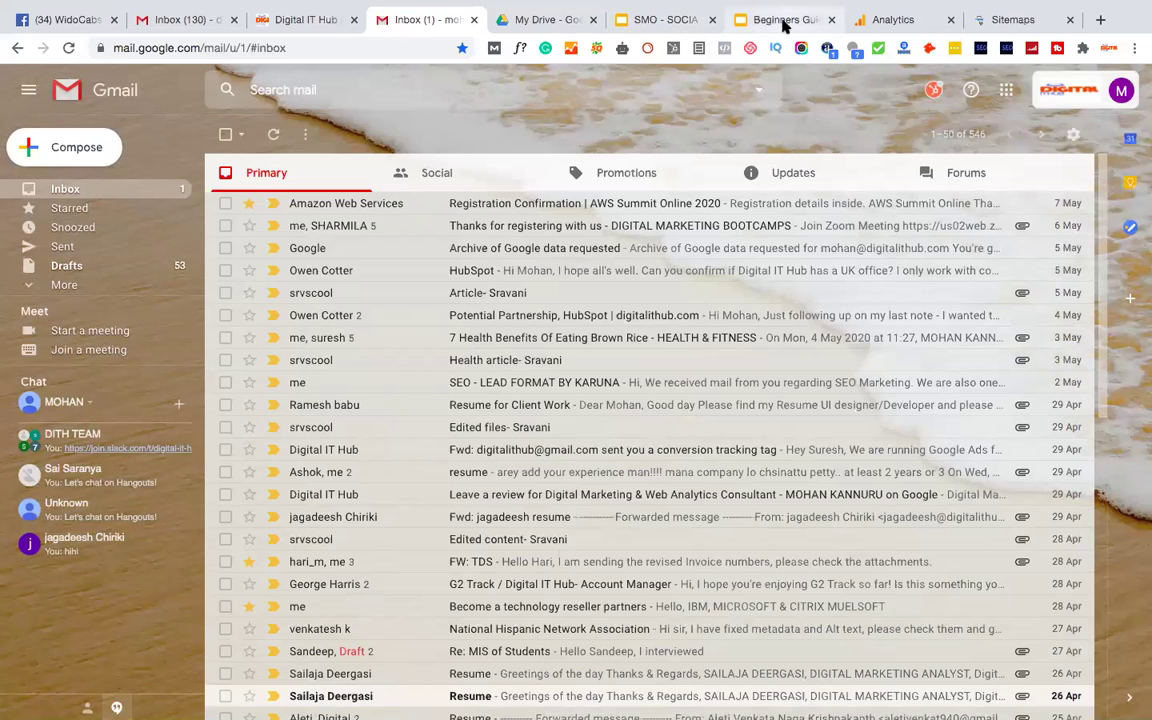
pyautogui.click(785, 20)
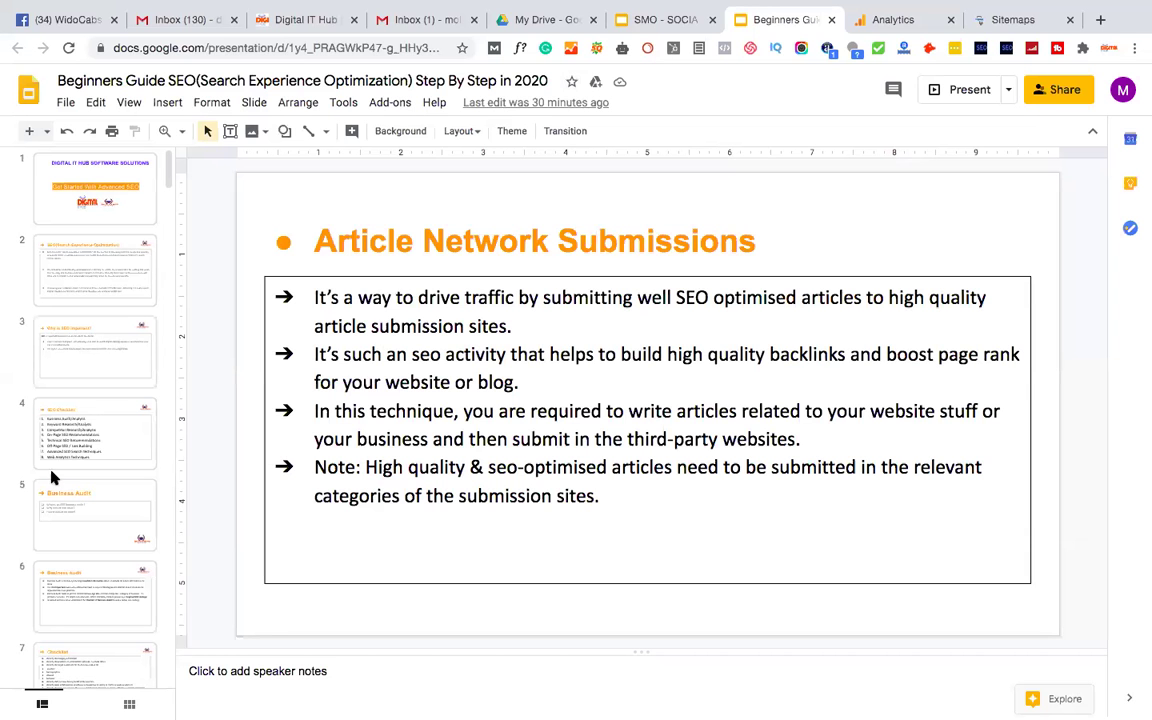
pyautogui.click(86, 401)
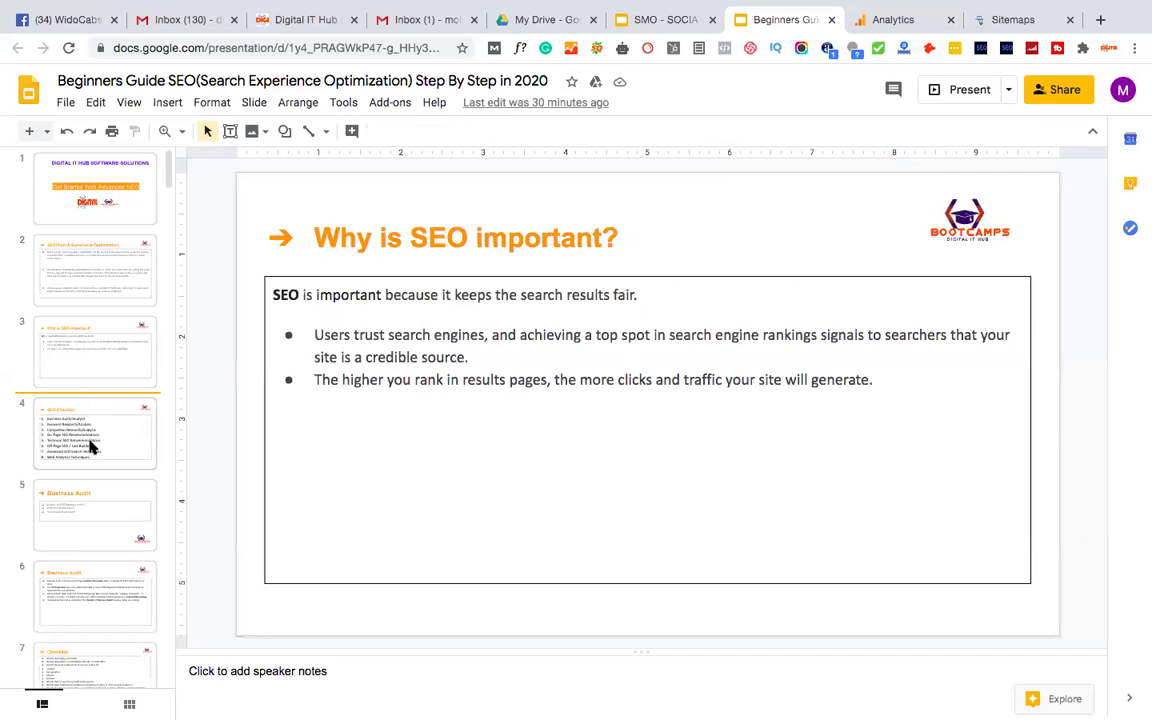
pyautogui.scroll(-4, 108, 477)
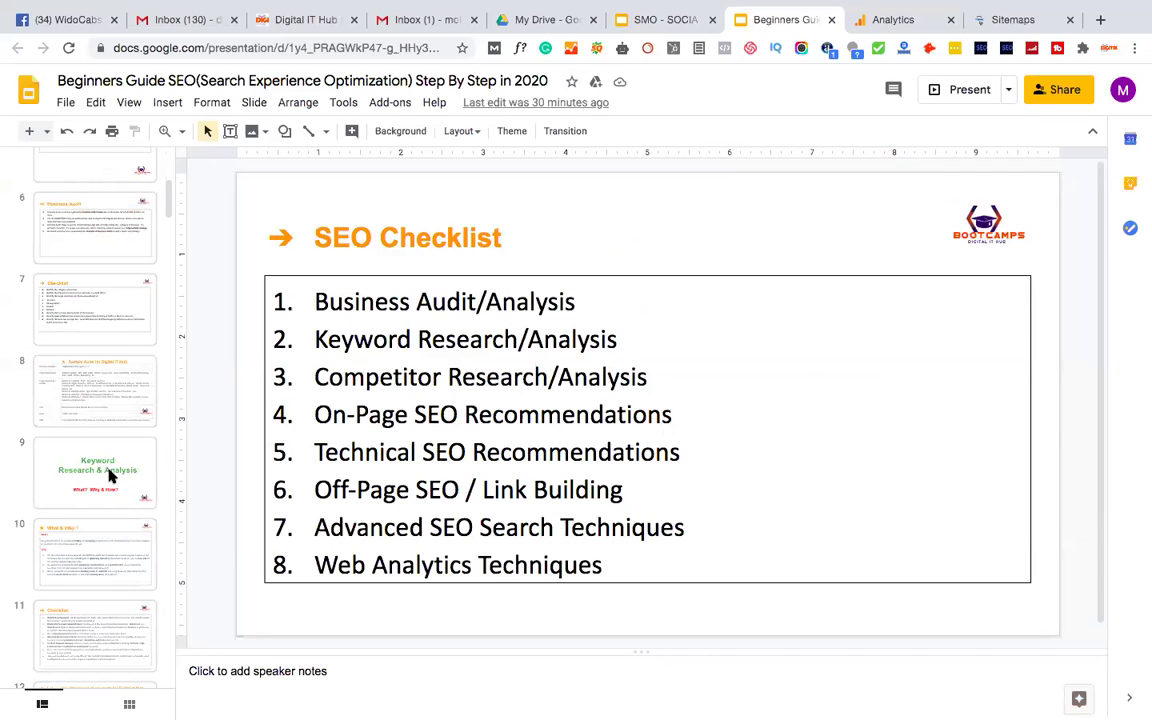
pyautogui.scroll(-4, 110, 477)
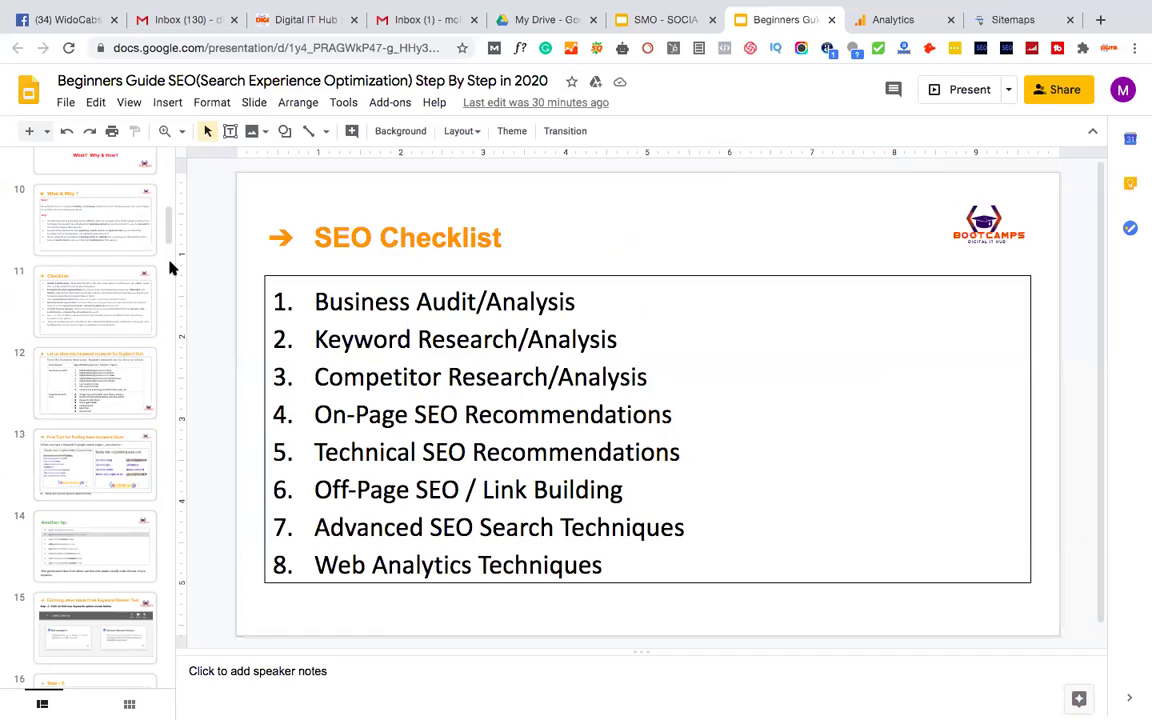
pyautogui.scroll(-15, 107, 510)
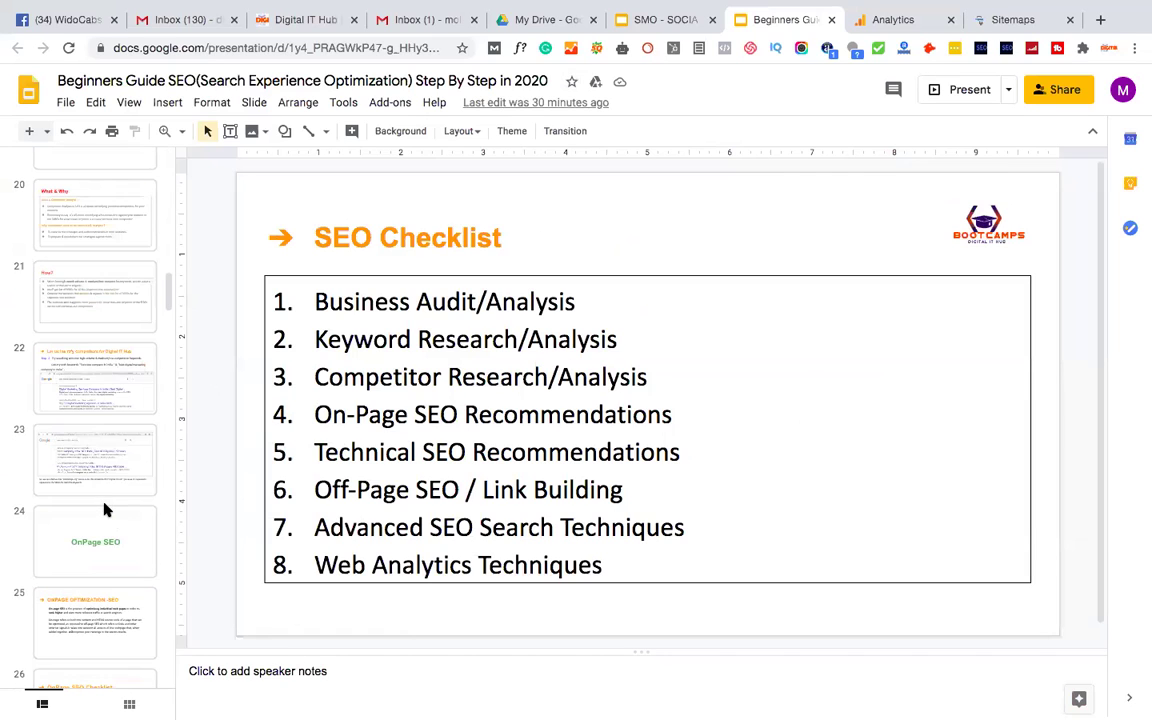
# Return to Google Analytics and display the list of accounts, properties and views
pyautogui.click(882, 22)
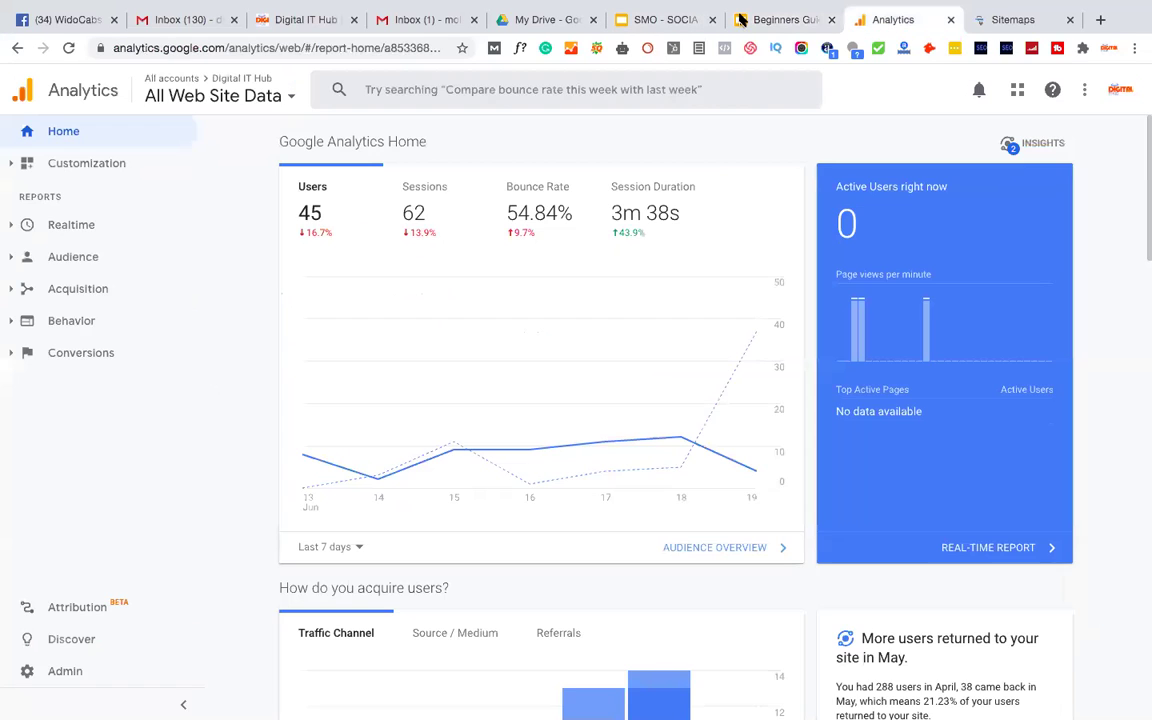
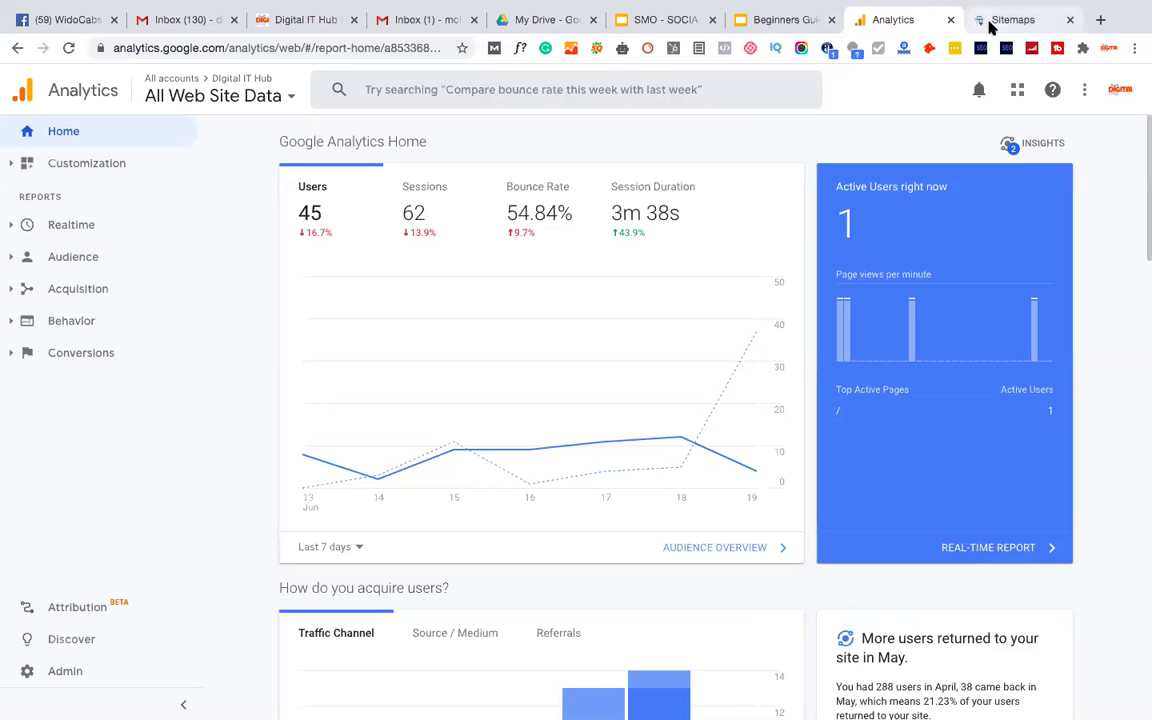
pyautogui.click(172, 92)
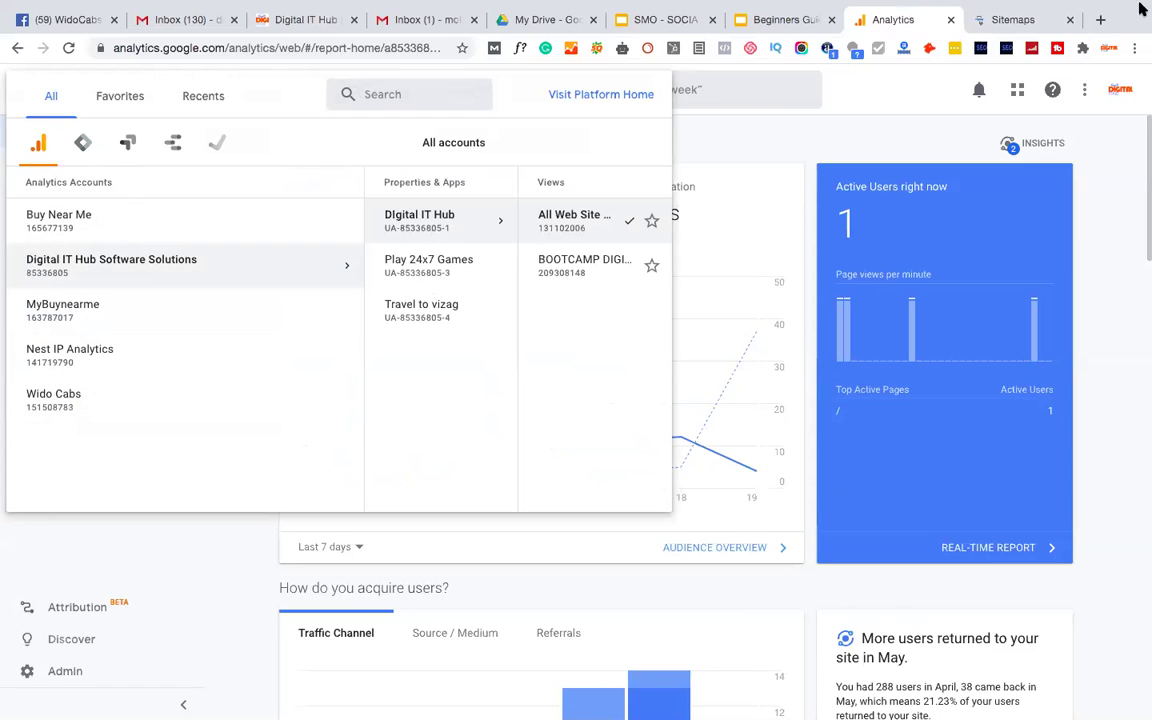
# Search Google for "marketing platform google" in a new browser tab
pyautogui.click(1101, 21)
pyautogui.write('marketing p')
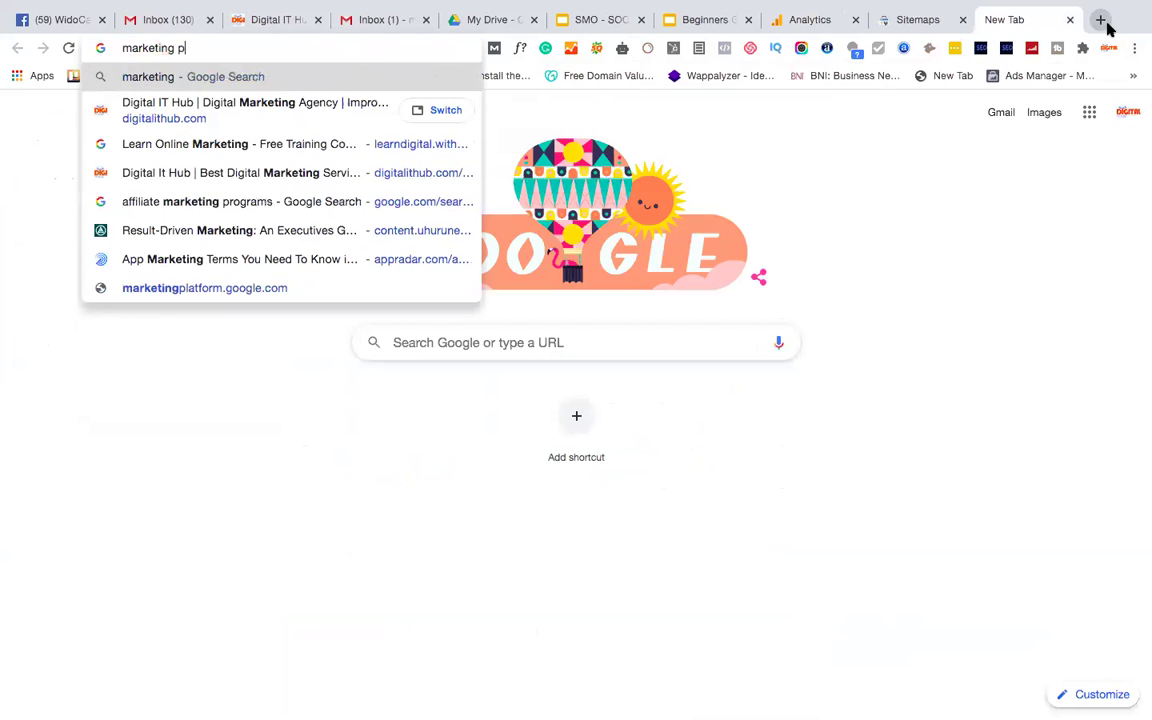
pyautogui.write('la')
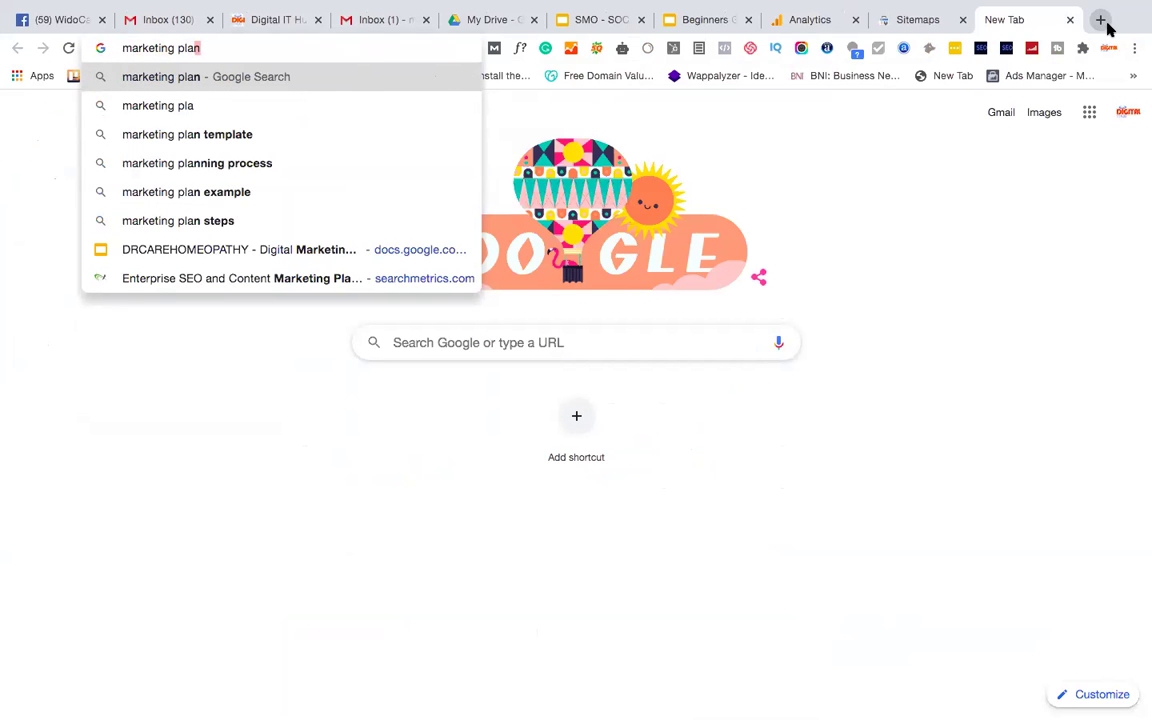
pyautogui.write('nt')
pyautogui.press('Down')
pyautogui.press('Return')
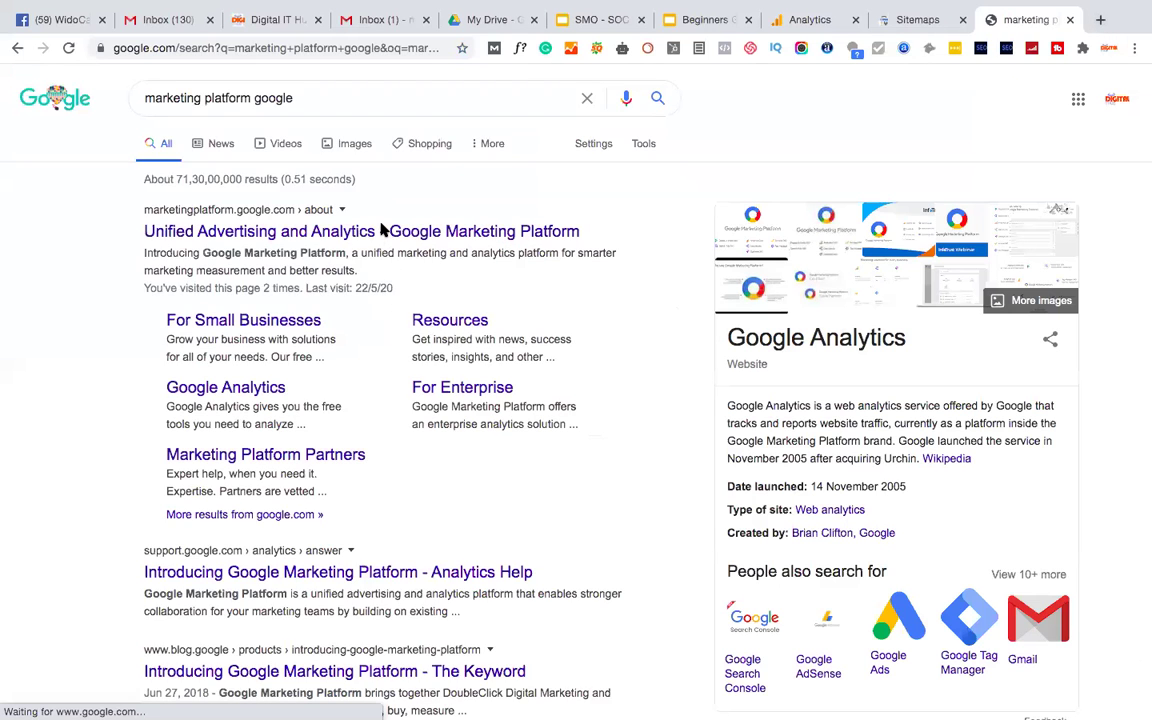
# Open the Google Marketing Platform website from the search results and continue past the unsafe-site warning
pyautogui.click(383, 233)
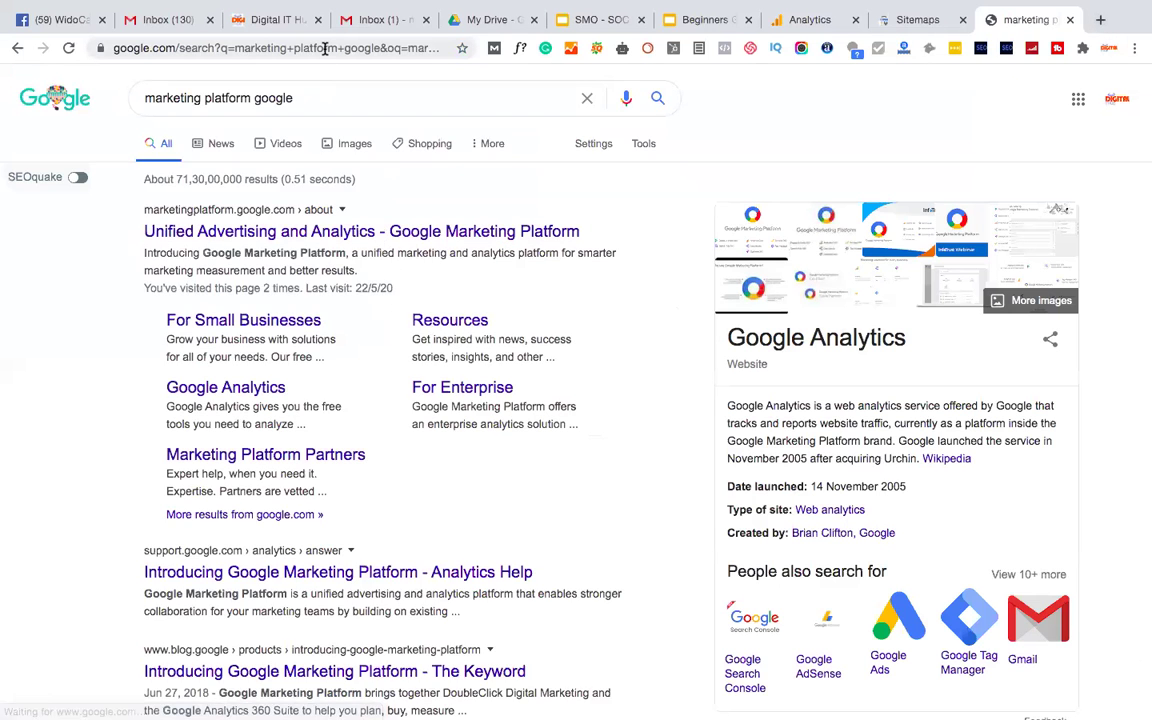
pyautogui.click(326, 48)
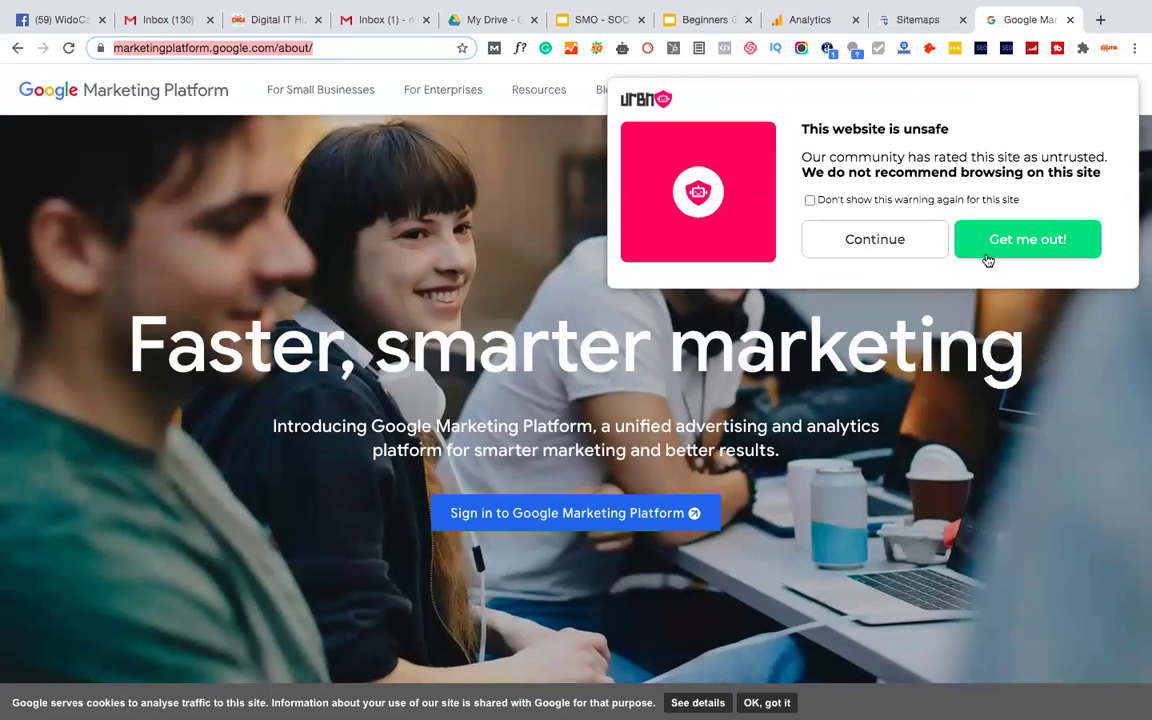
pyautogui.click(876, 238)
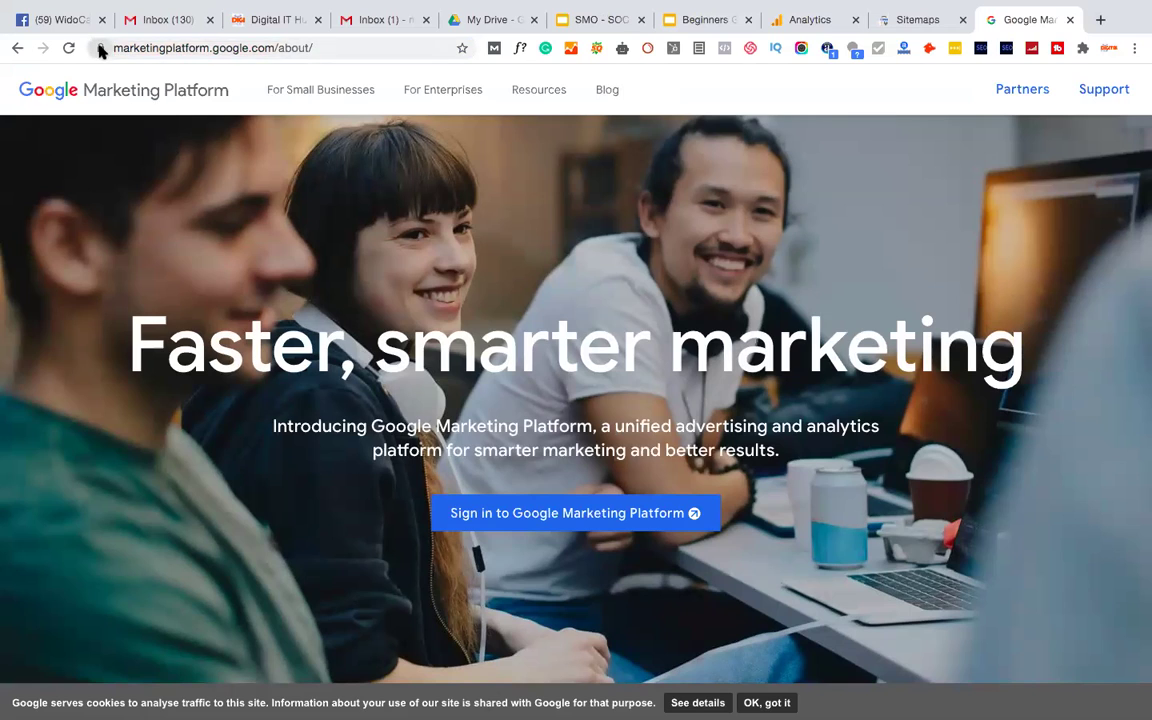
# Examine the Google Marketing Platform page's address, sign-in option and section on easy-to-use tools for small businesses
pyautogui.click(169, 46)
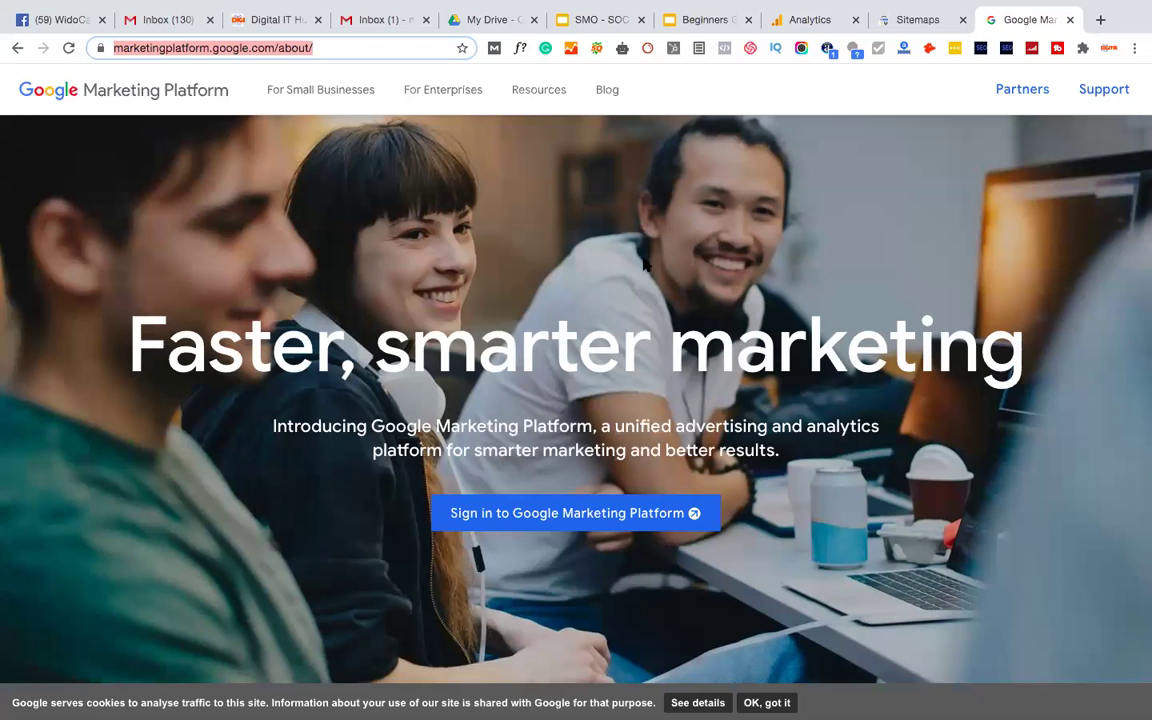
pyautogui.scroll(-3, 603, 283)
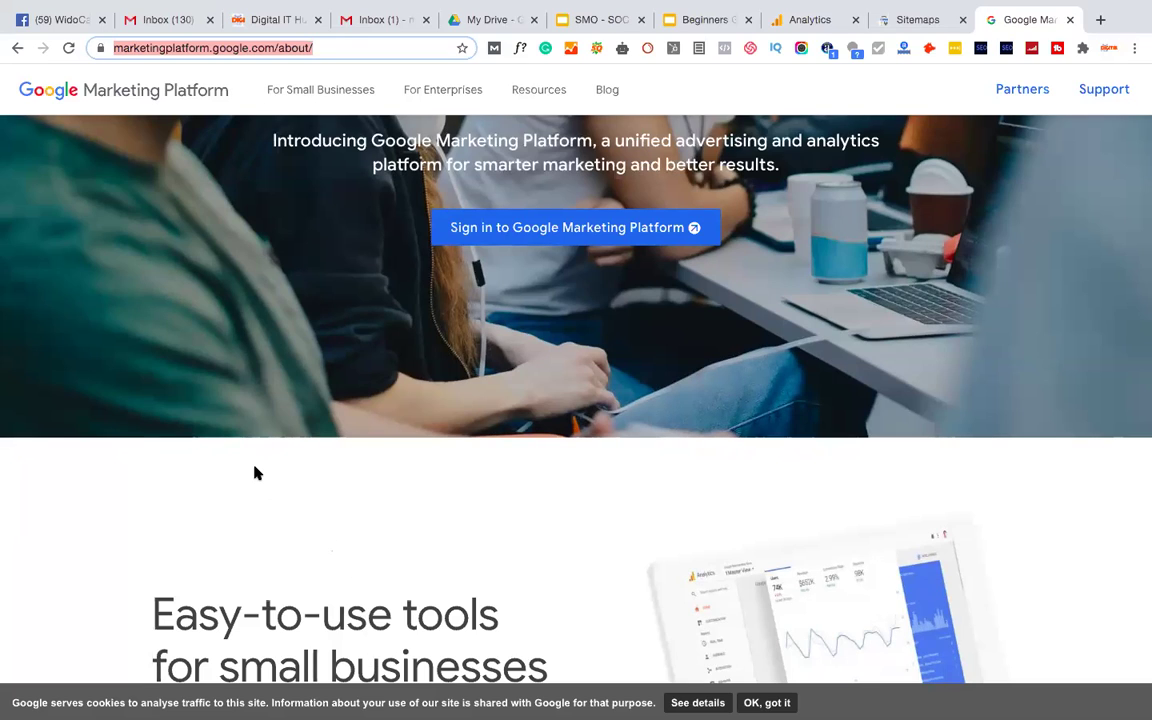
pyautogui.scroll(3, 617, 346)
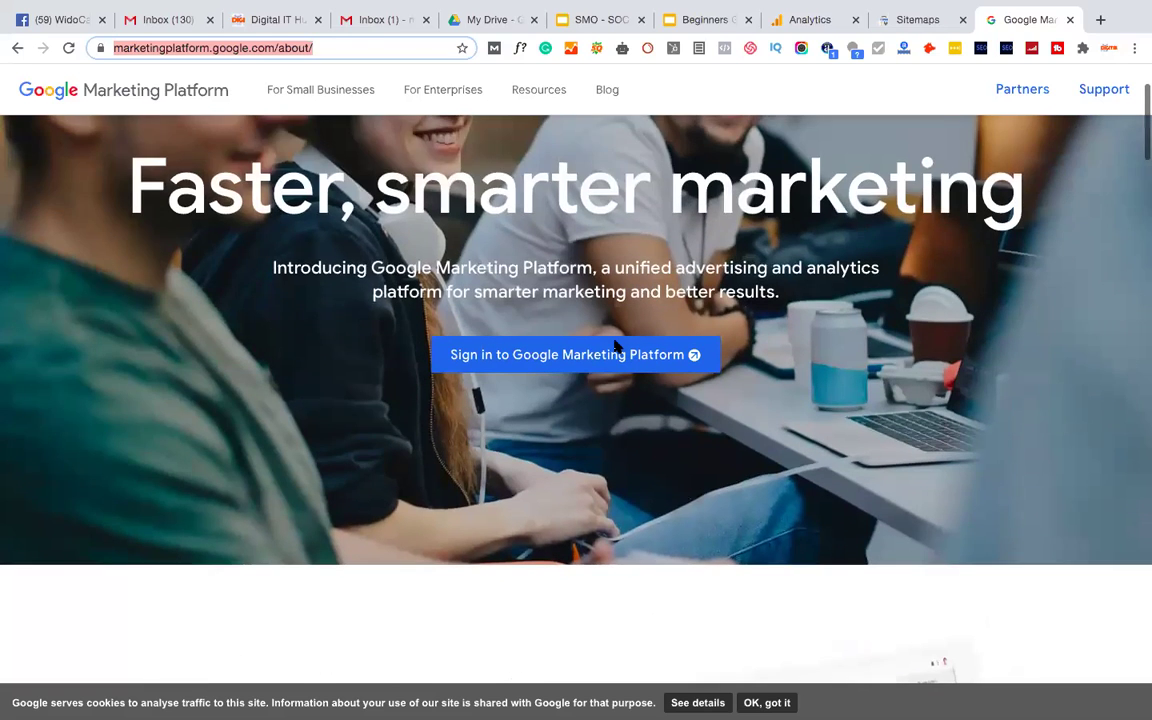
pyautogui.scroll(-4, 617, 346)
pyautogui.scroll(5, 590, 349)
pyautogui.scroll(-8, 591, 349)
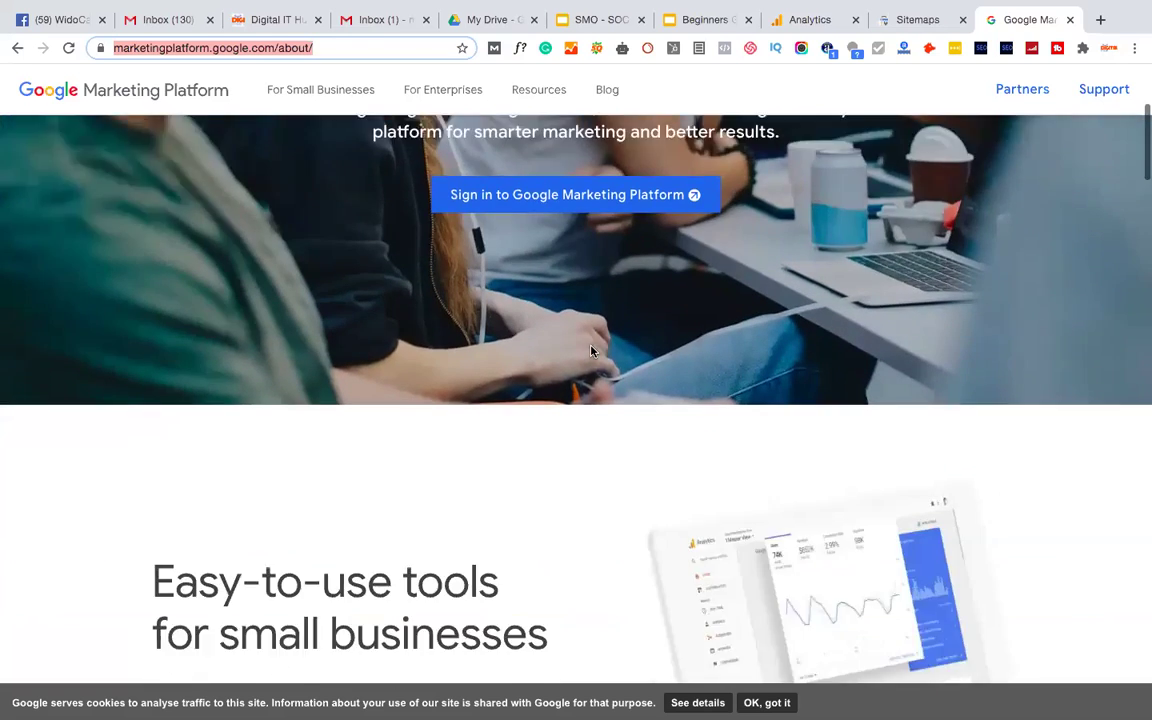
pyautogui.scroll(4, 591, 349)
pyautogui.scroll(-3, 591, 351)
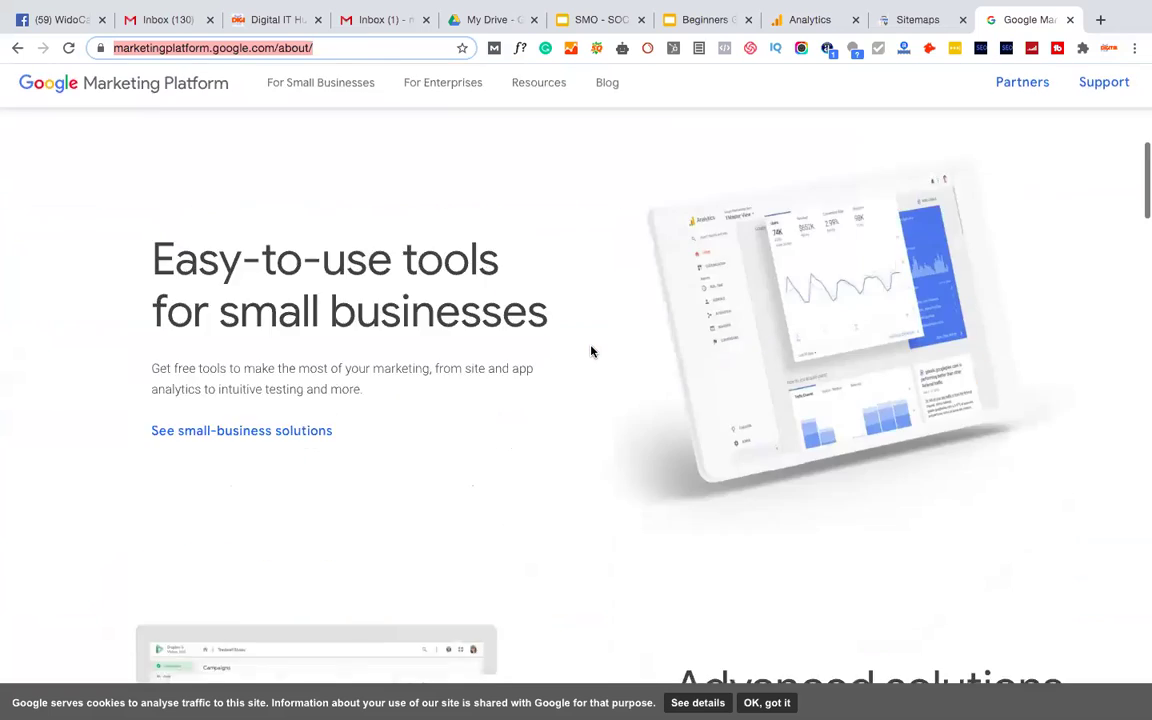
# Examine the rest of the Google Marketing Platform page, including the enterprise section, the product cards and the footer links
pyautogui.scroll(1, 591, 351)
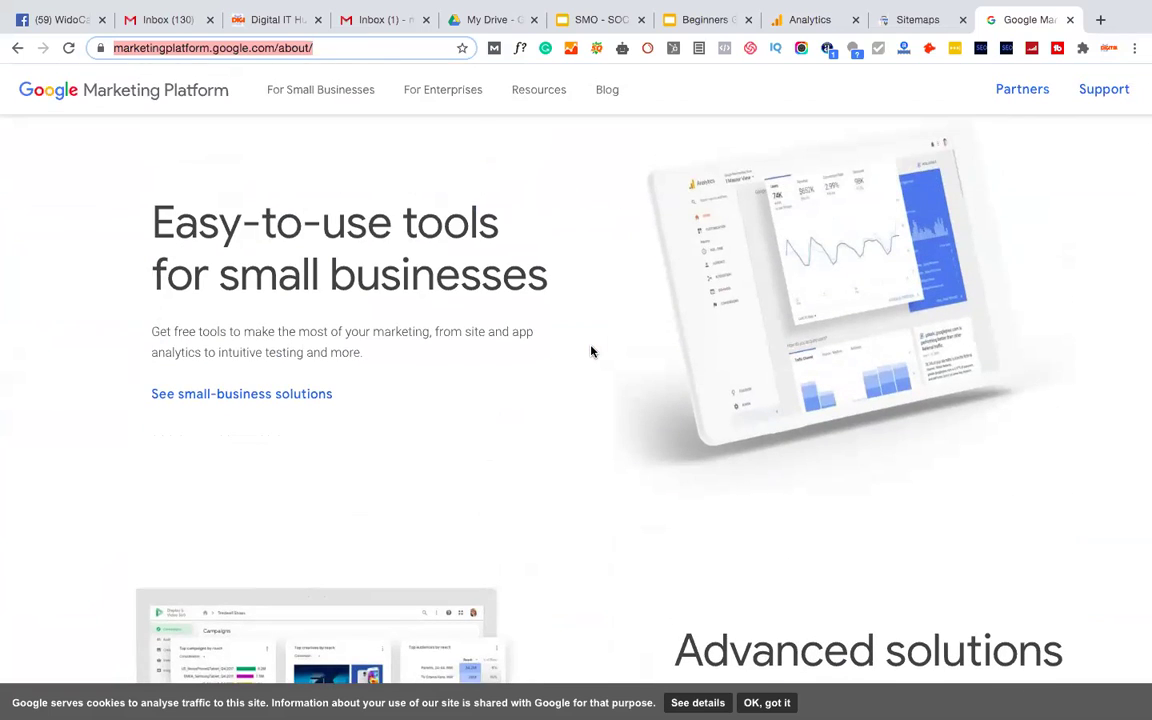
pyautogui.scroll(-6, 591, 351)
pyautogui.scroll(-7, 591, 351)
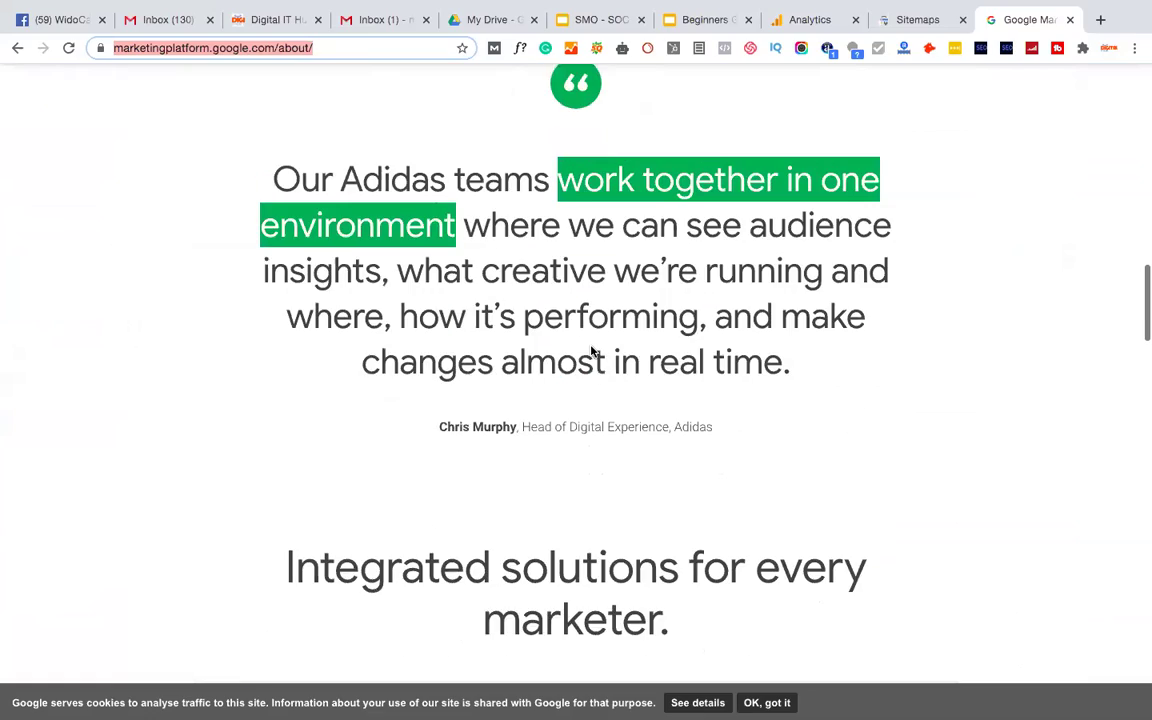
pyautogui.scroll(-3, 591, 351)
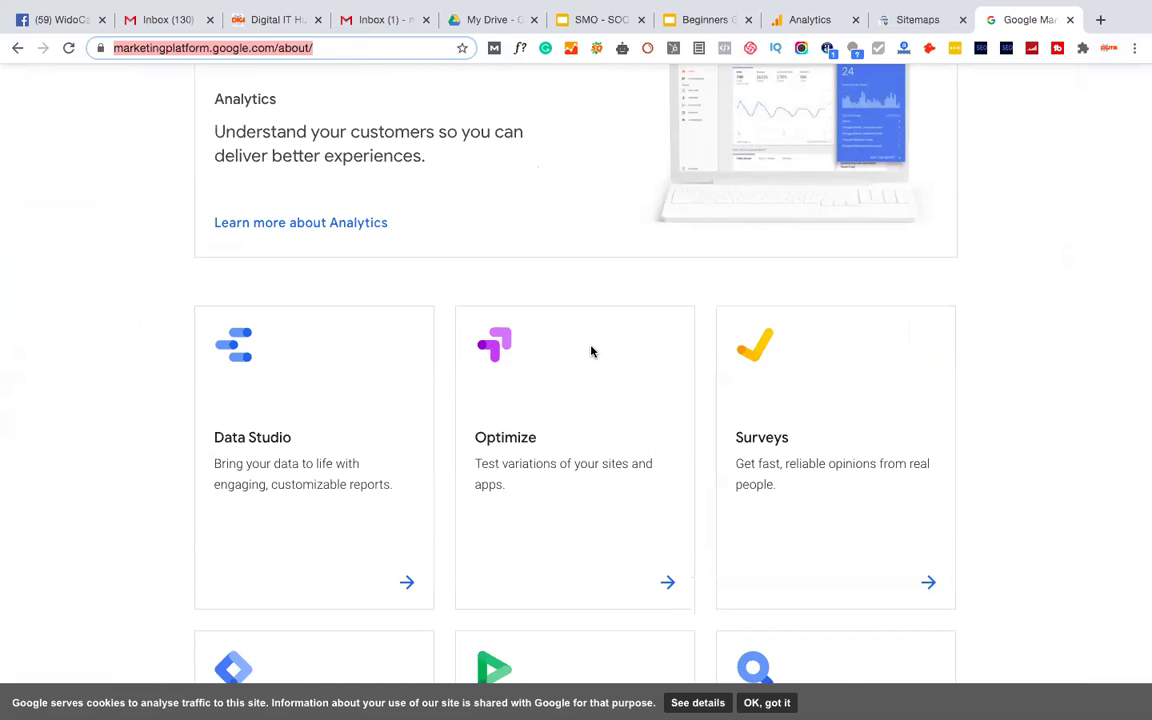
pyautogui.scroll(-15, 591, 351)
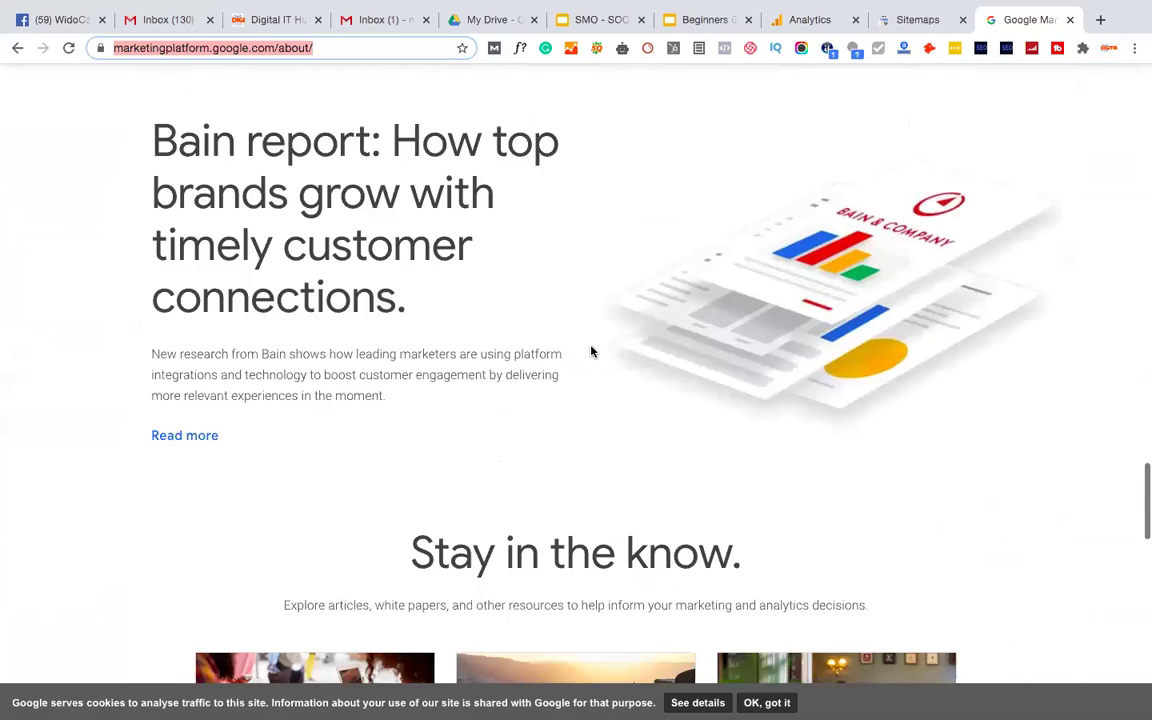
pyautogui.scroll(-12, 591, 351)
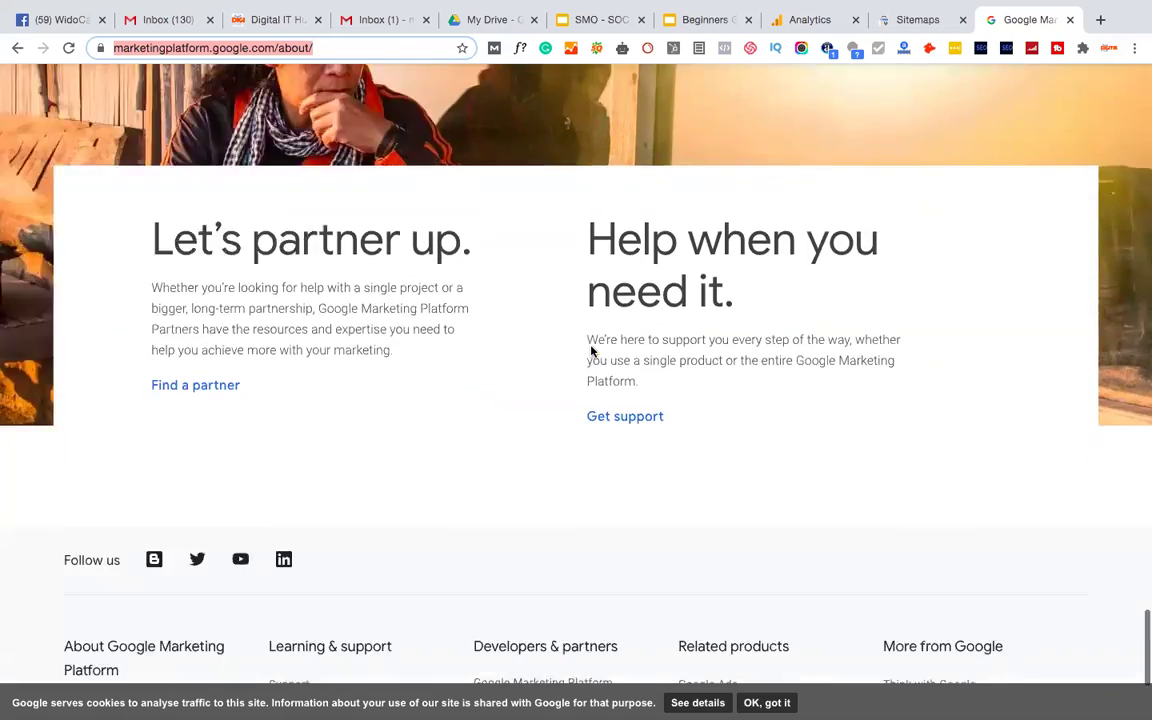
pyautogui.scroll(10, 591, 351)
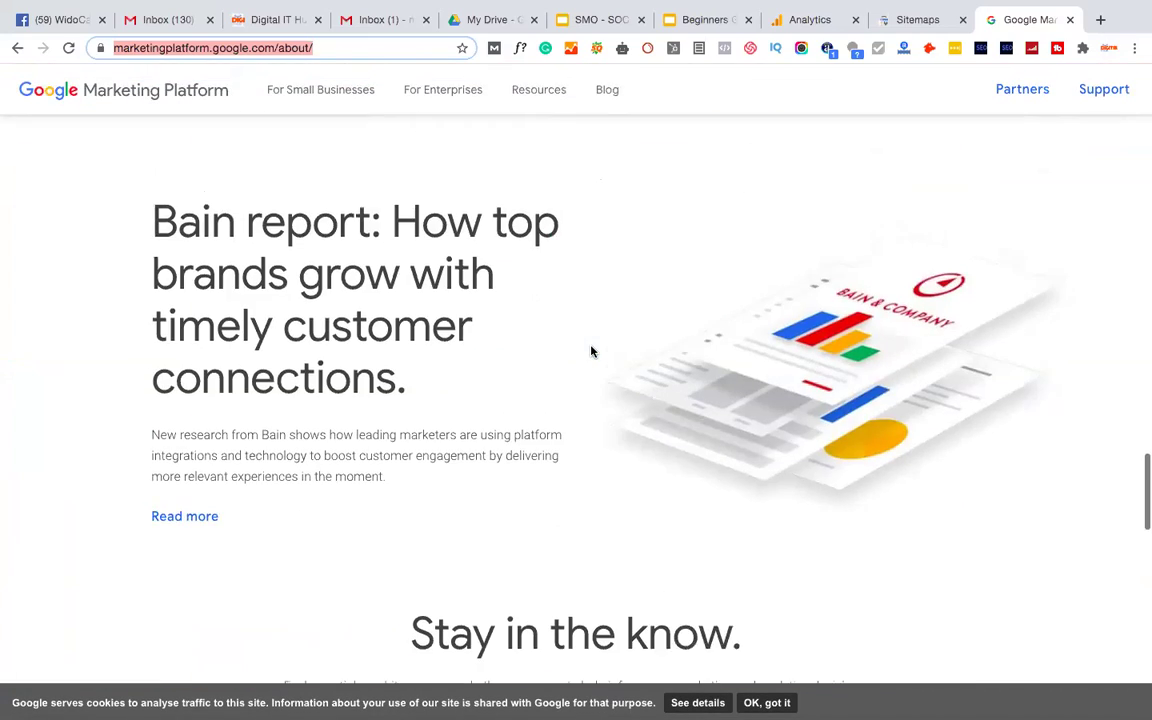
pyautogui.scroll(8, 591, 351)
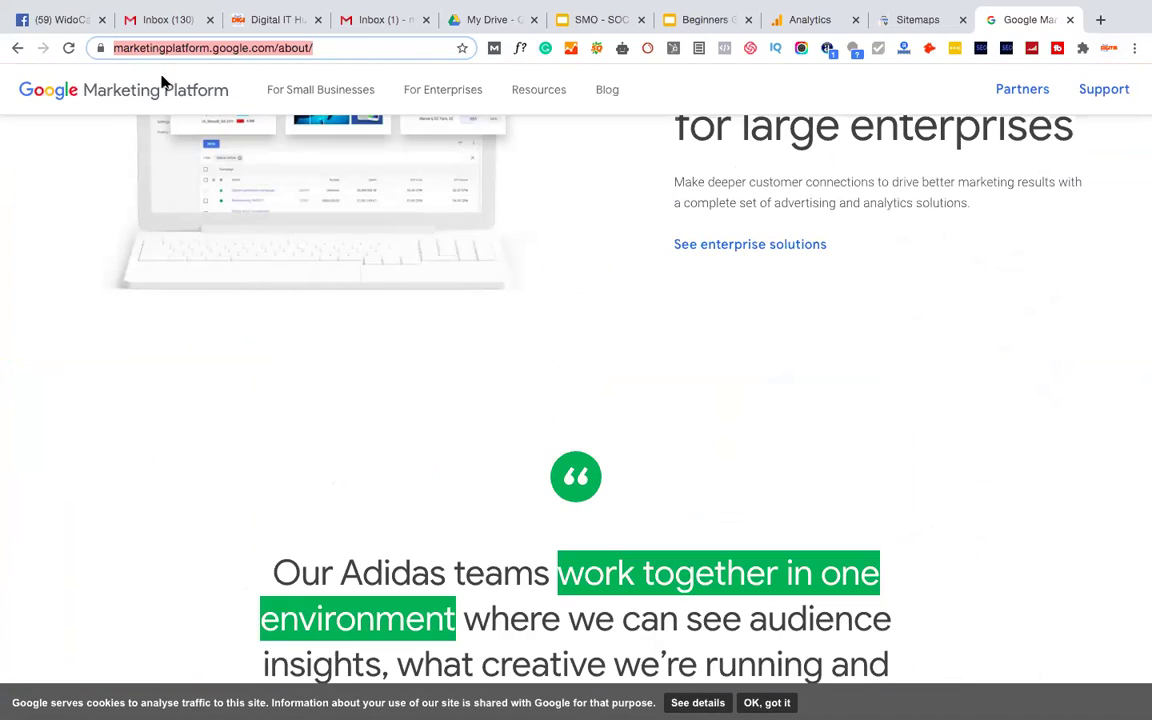
pyautogui.scroll(-10, 556, 343)
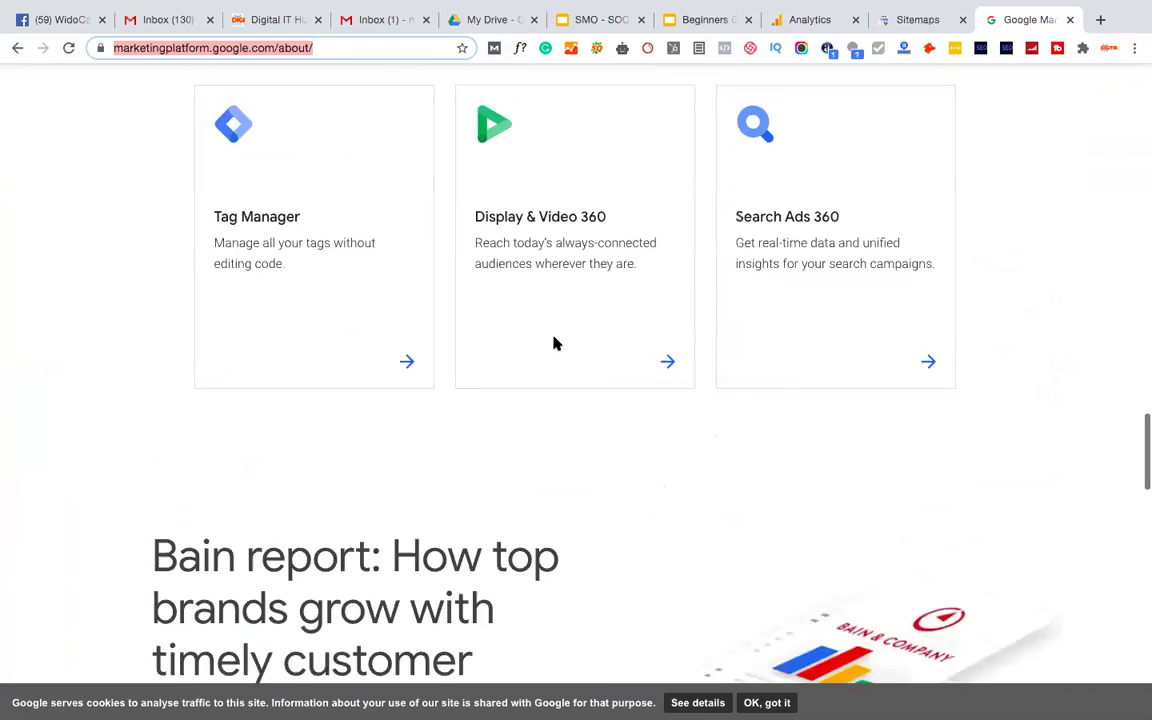
pyautogui.scroll(-6, 556, 343)
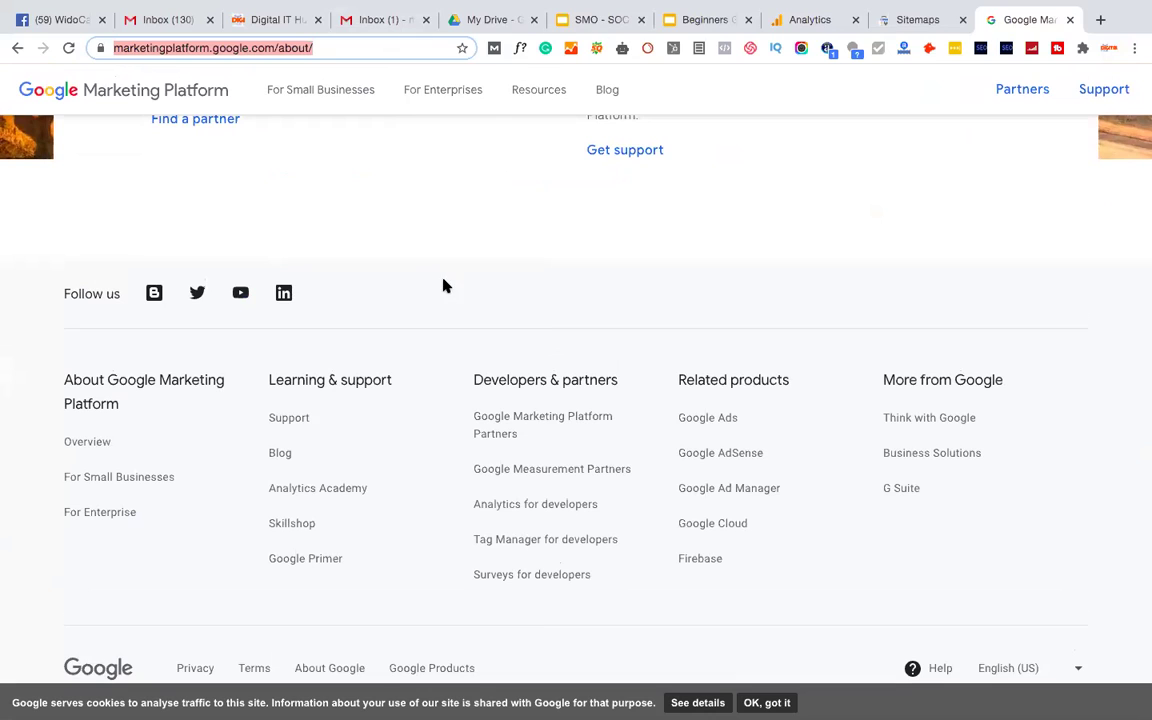
# Switch back to Google Analytics and leave the account picker with the Digital IT Hub property's All Web Site Data view open
pyautogui.moveTo(900, 8)
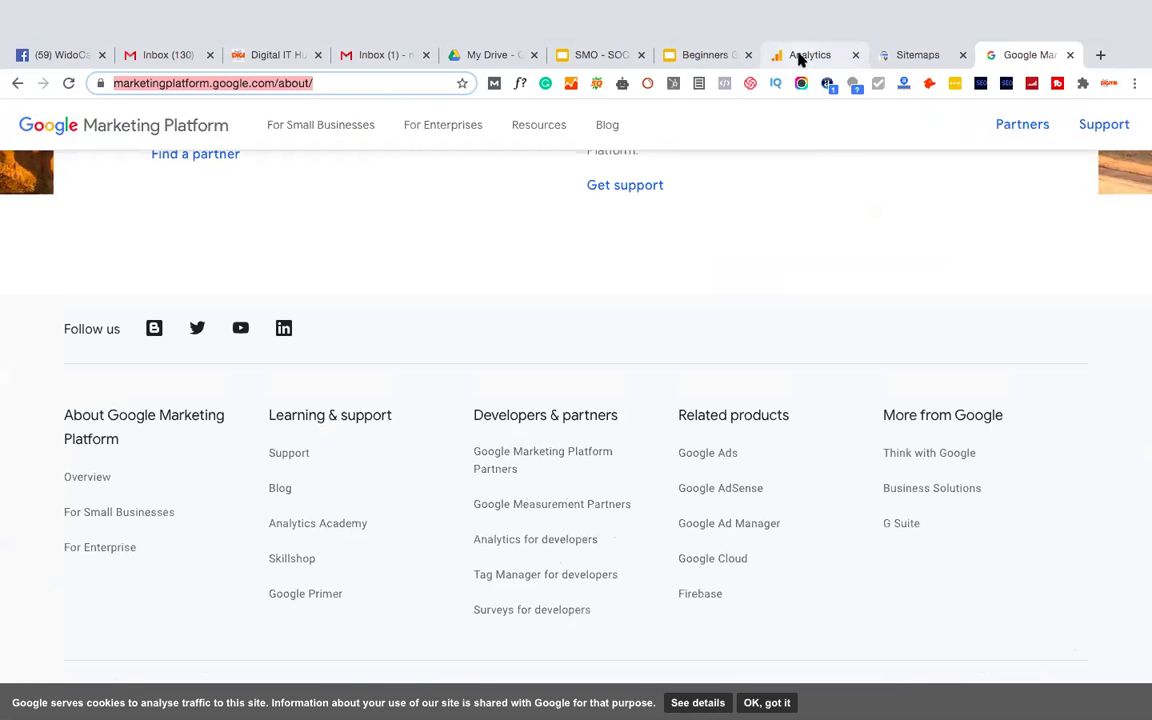
pyautogui.click(777, 22)
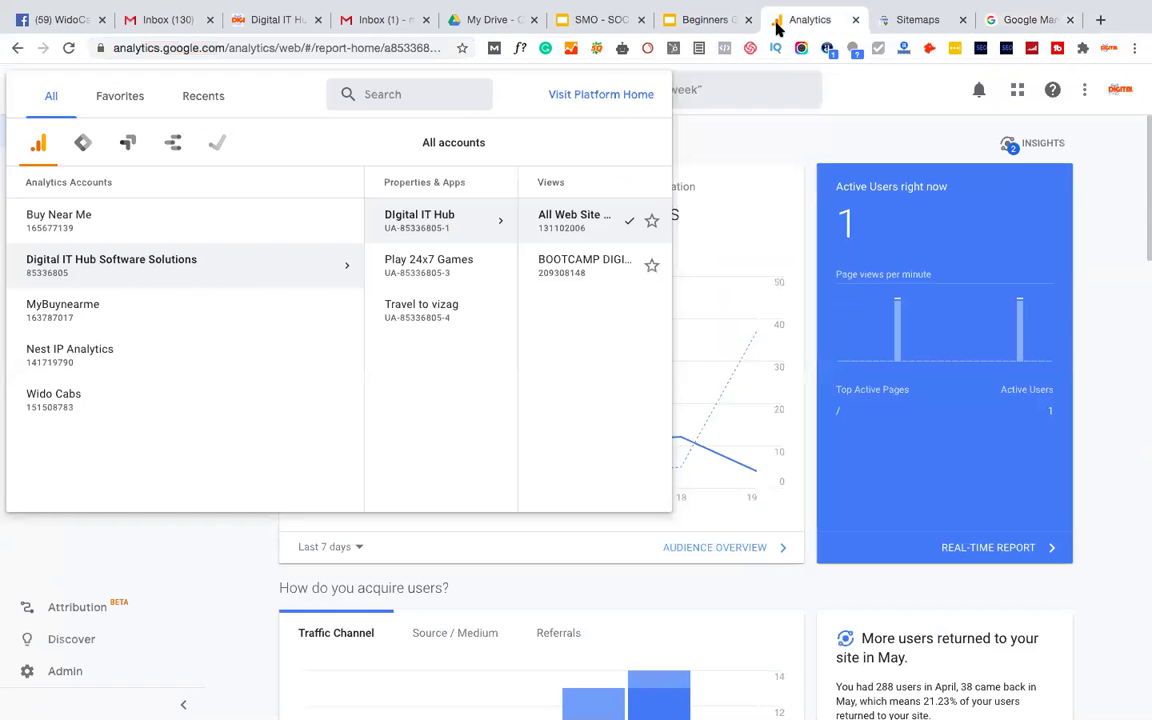
pyautogui.click(841, 144)
pyautogui.click(181, 90)
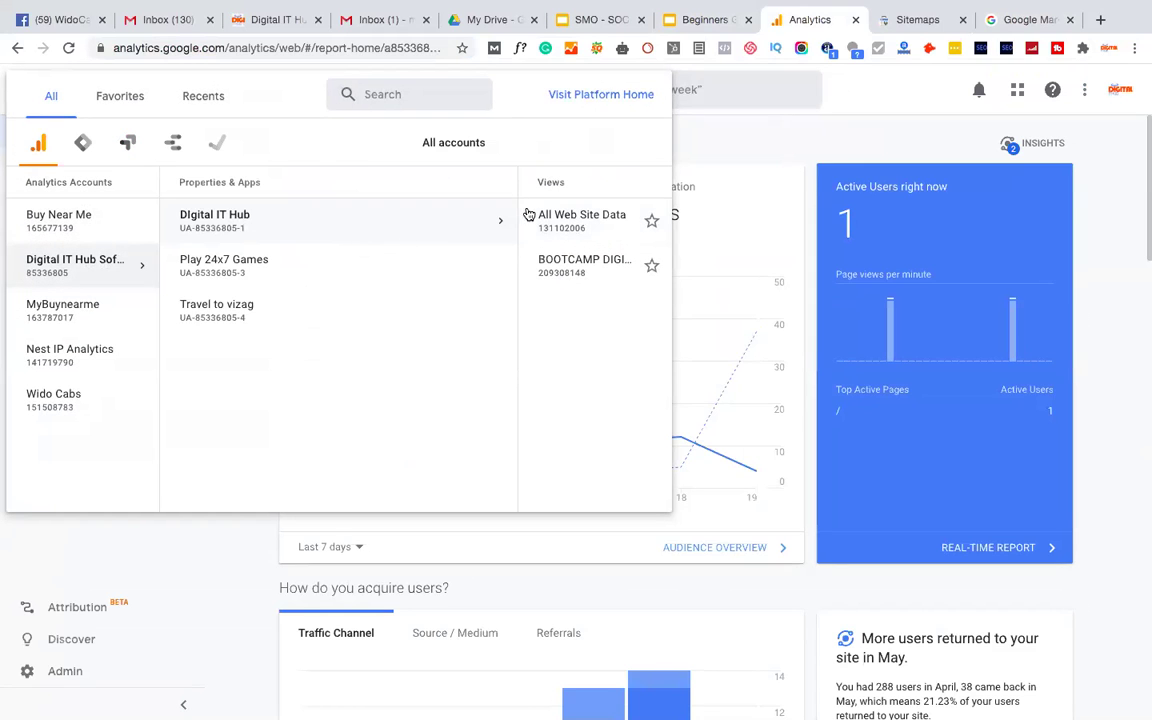
pyautogui.click(482, 230)
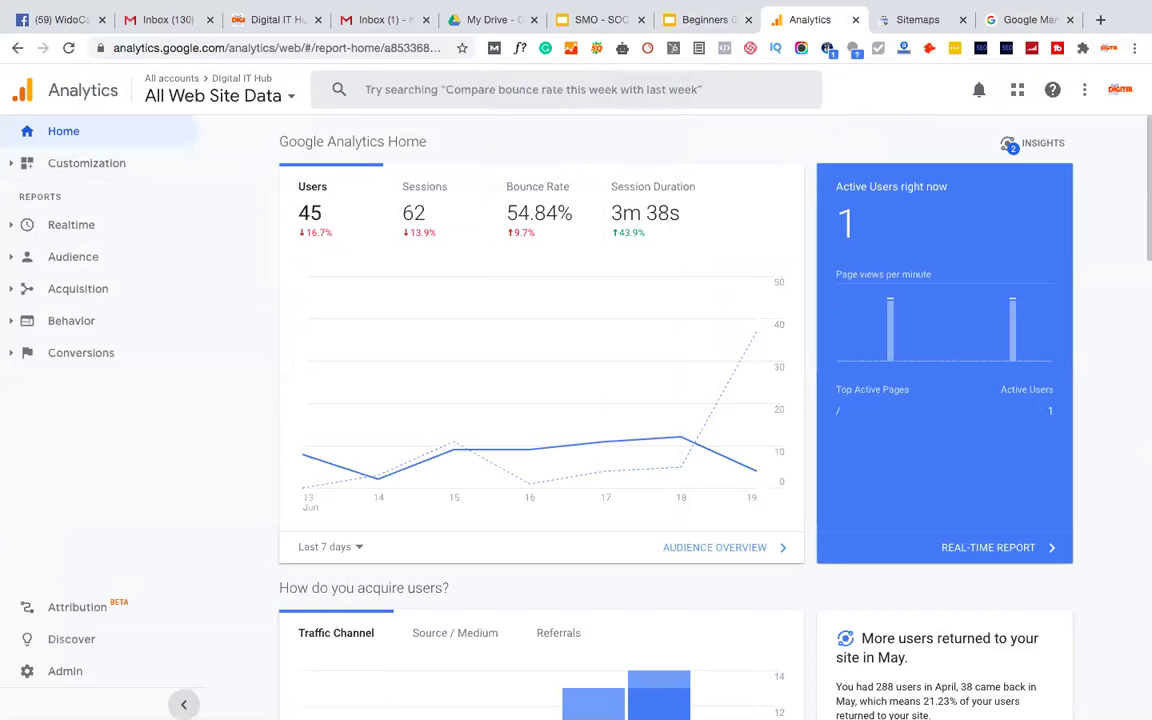
# Start creating a new Analytics account in the administration settings and name it "Digital IT Hub Software Solutions"
pyautogui.click(62, 671)
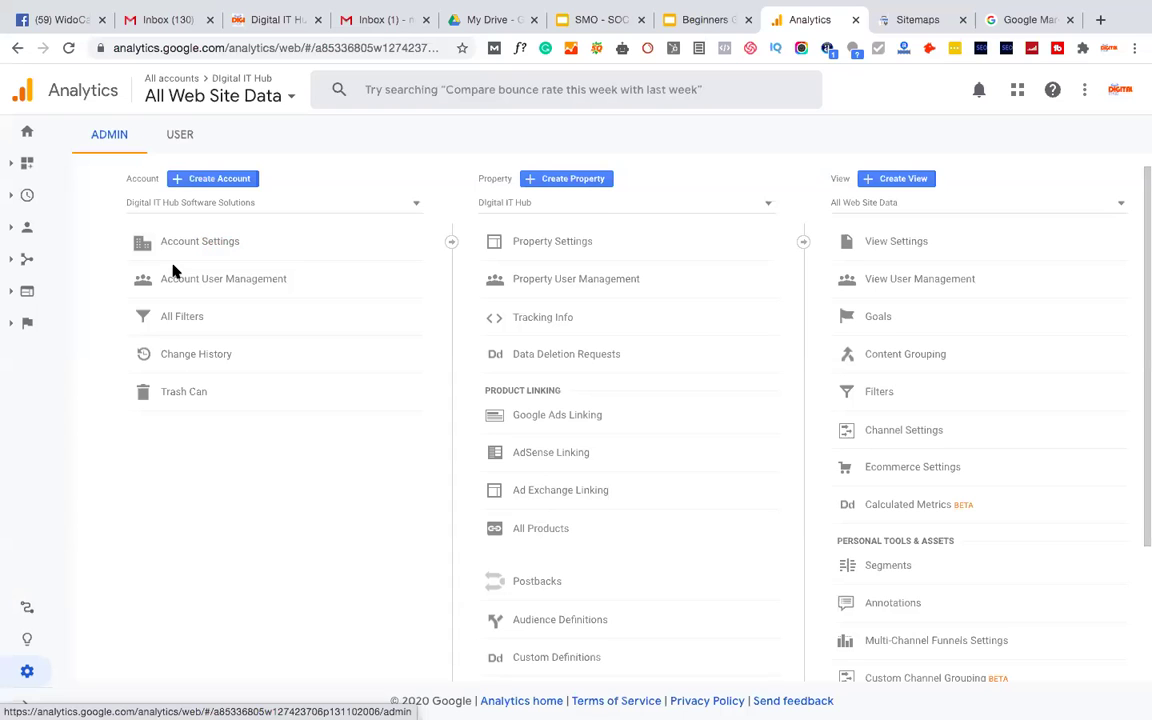
pyautogui.click(217, 179)
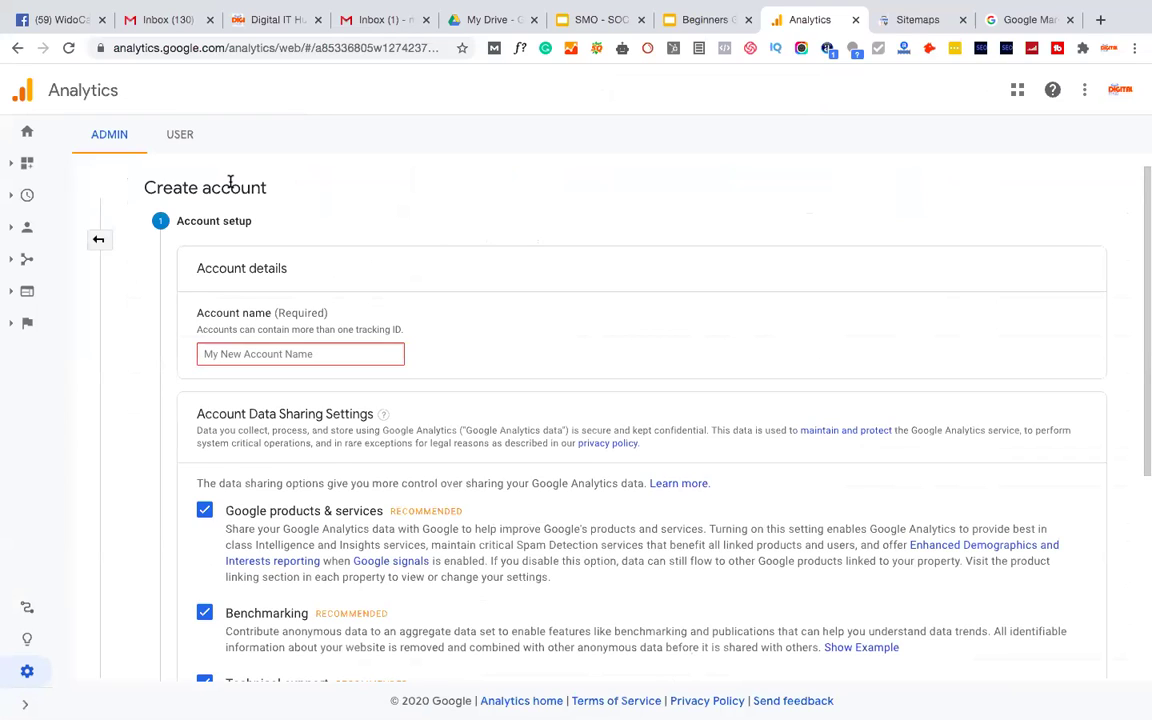
pyautogui.click(280, 352)
pyautogui.click(280, 352)
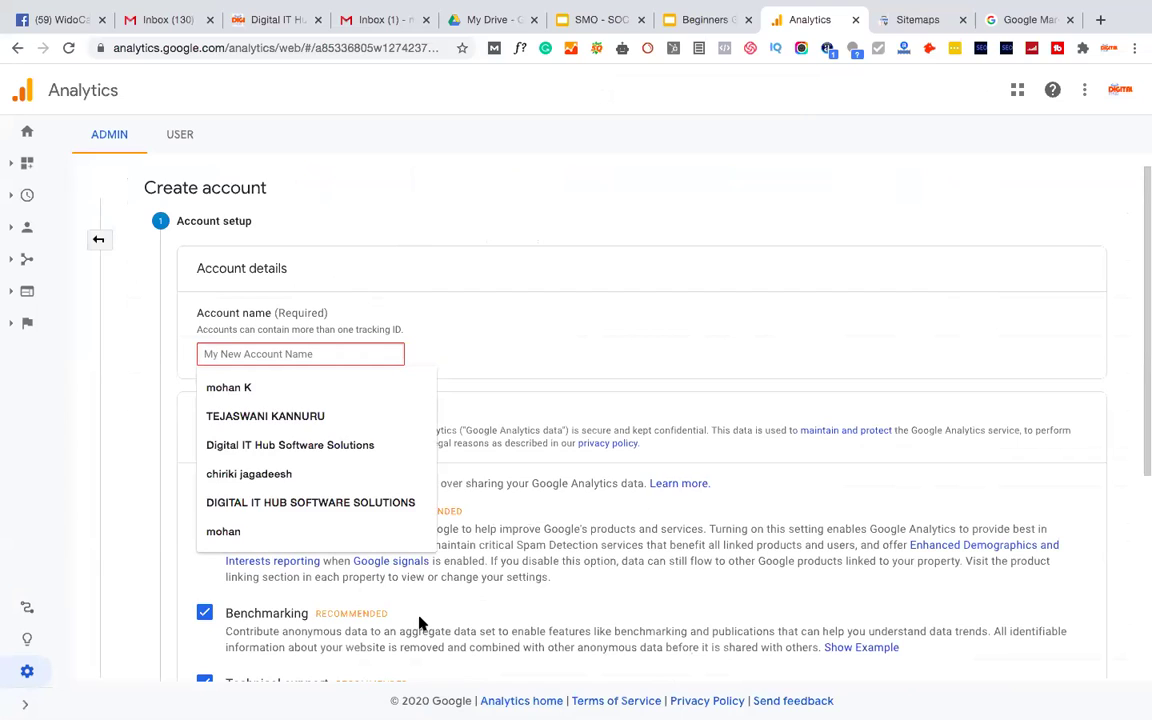
pyautogui.click(350, 447)
# Review the account data sharing settings, keep all four options enabled and continue to the choice of what to measure
pyautogui.scroll(-1, 455, 347)
pyautogui.scroll(1, 455, 347)
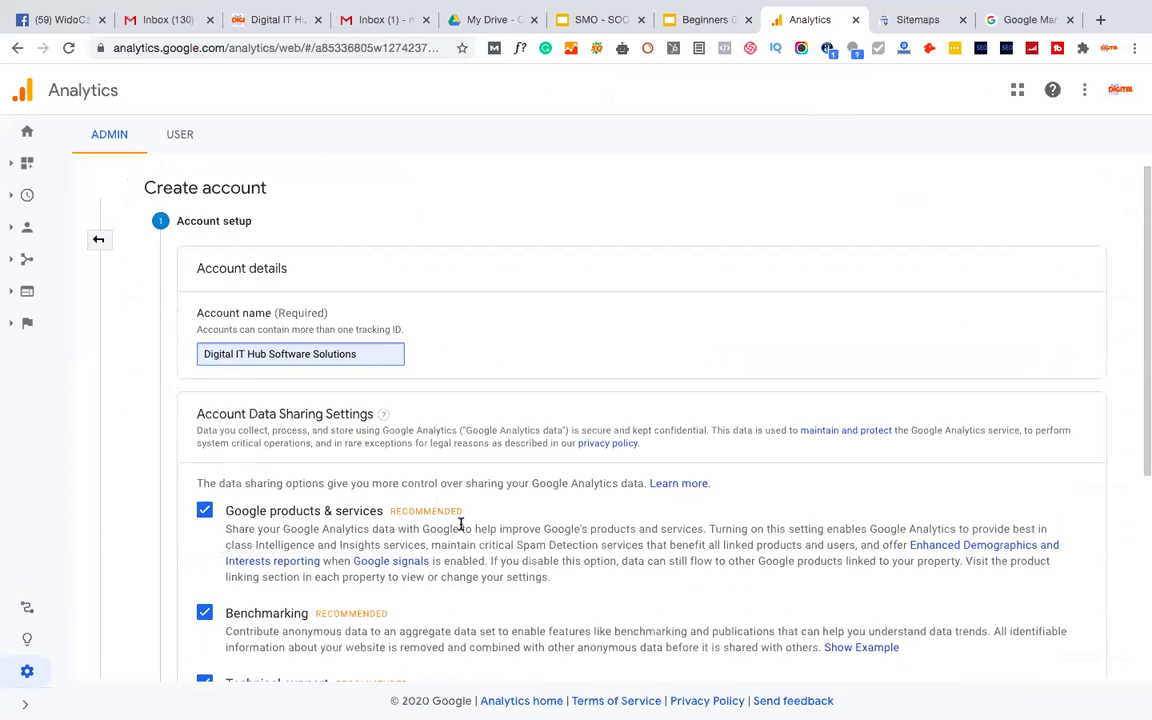
pyautogui.scroll(-4, 503, 312)
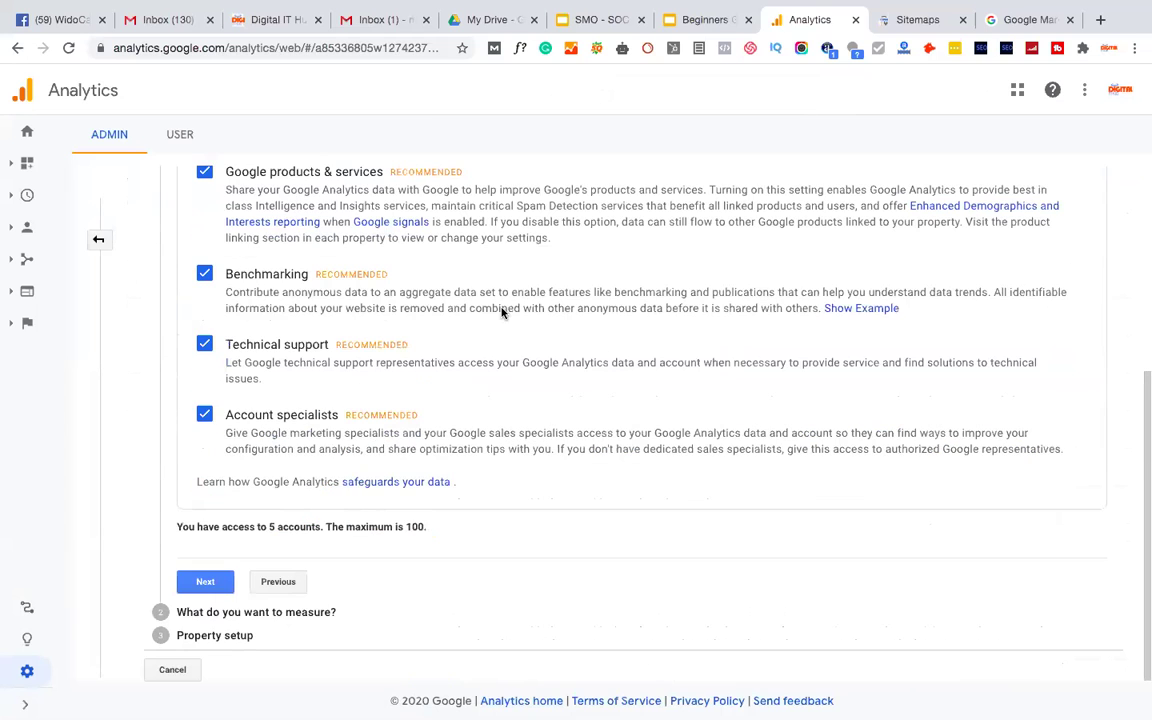
pyautogui.click(208, 581)
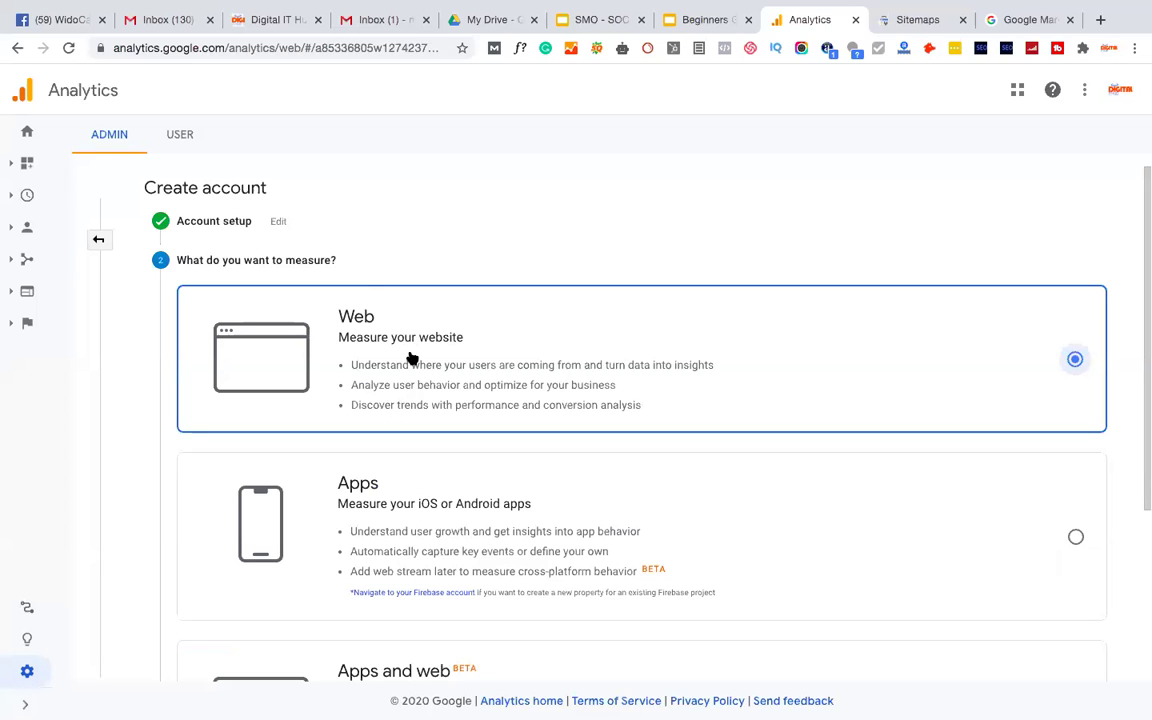
# Compare the Web, Apps, and Apps and web measurement options, keep Web selected and continue to the property setup
pyautogui.scroll(-3, 400, 552)
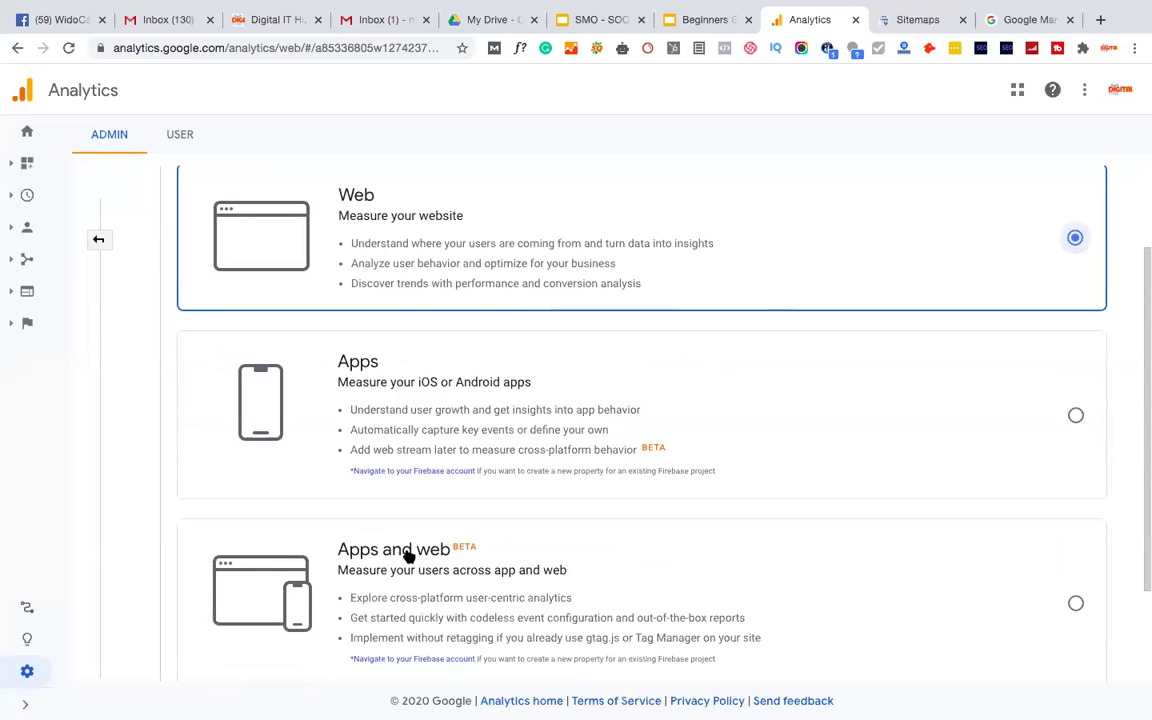
pyautogui.scroll(3, 386, 548)
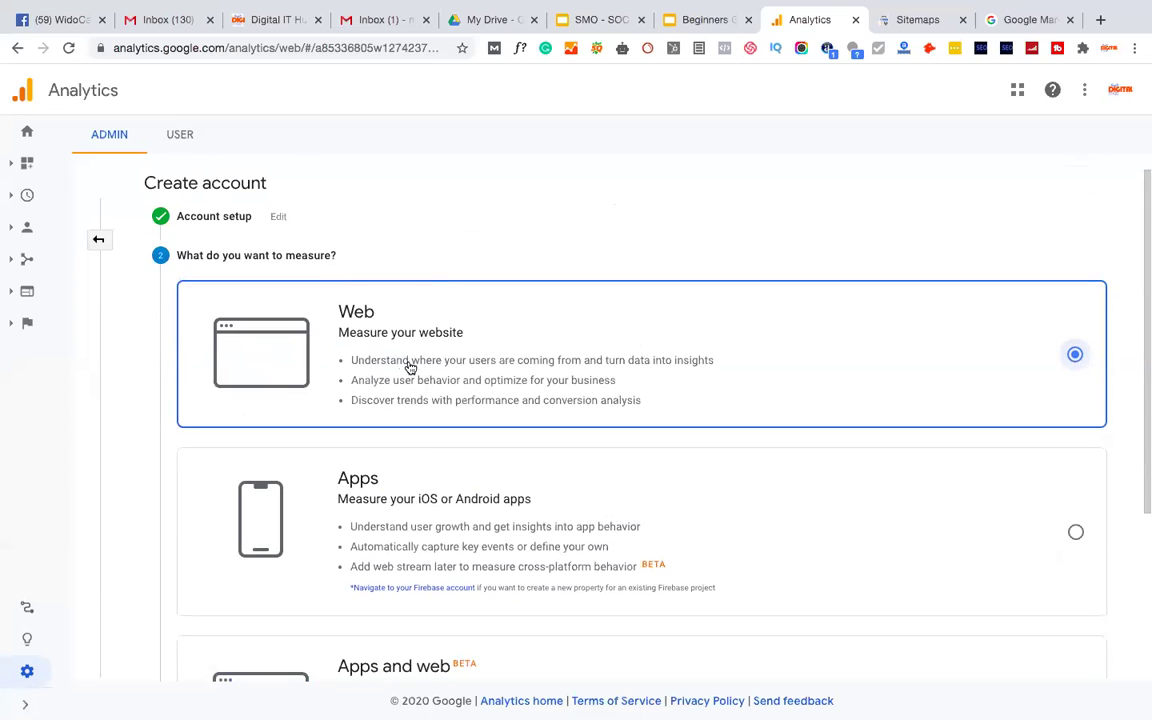
pyautogui.scroll(-3, 393, 514)
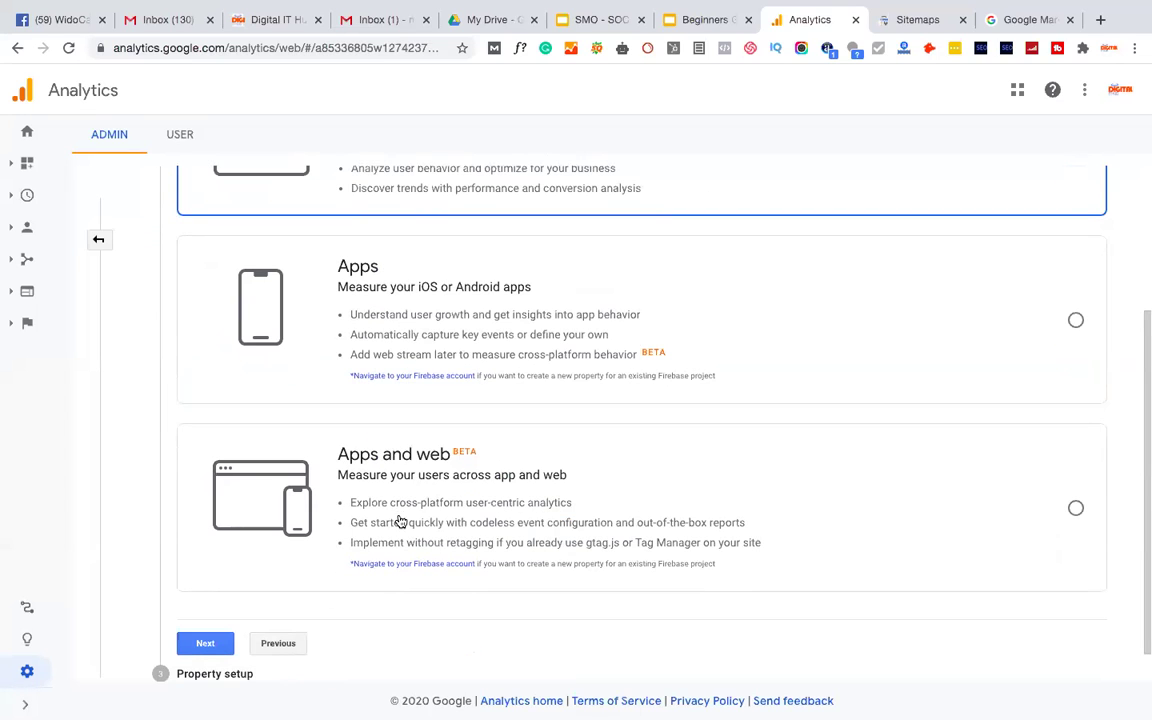
pyautogui.scroll(3, 380, 515)
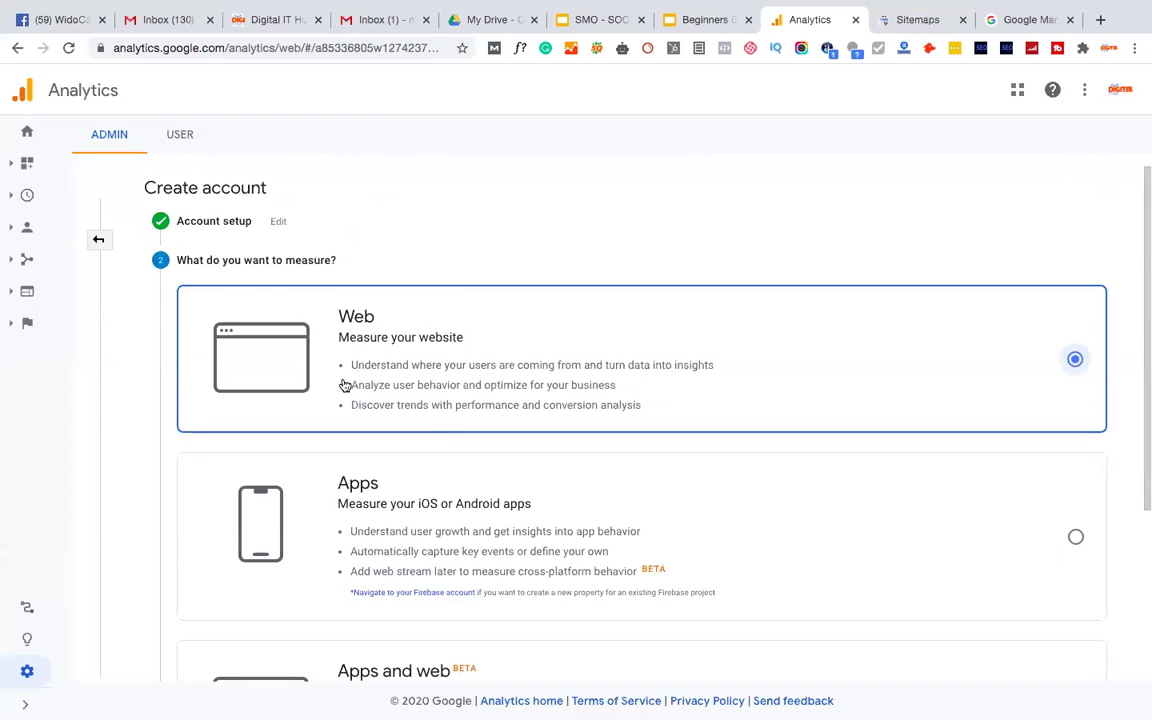
pyautogui.scroll(-3, 343, 384)
pyautogui.click(216, 600)
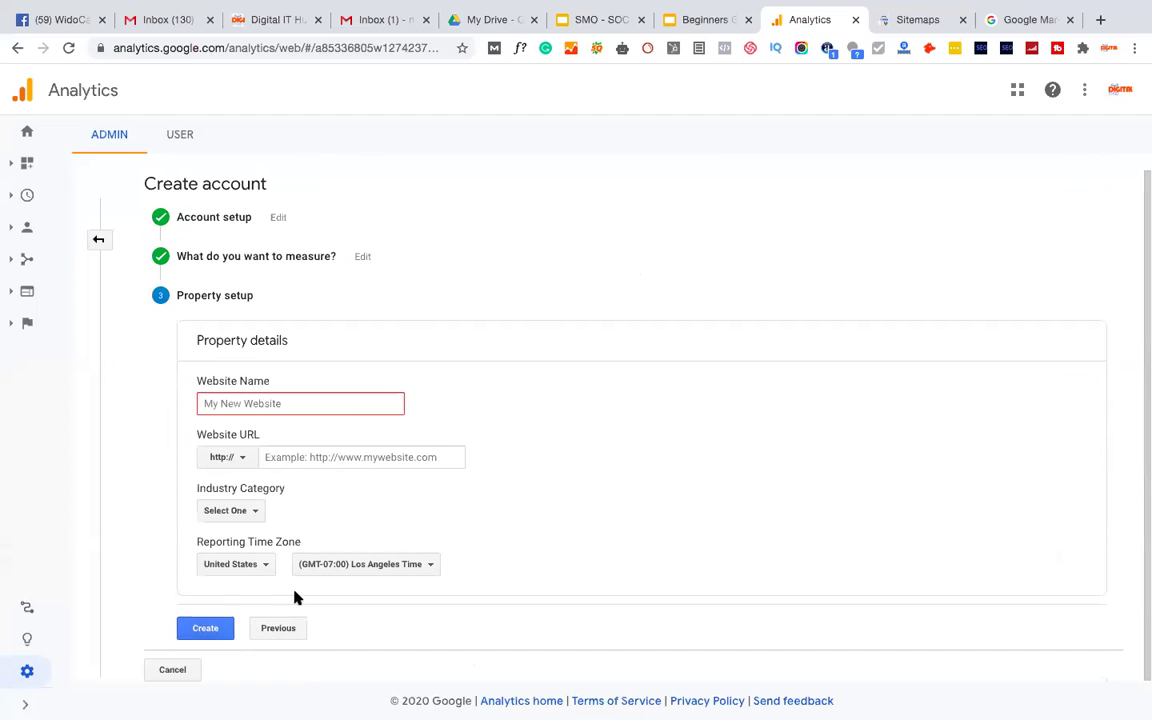
# Go back to the measurement options and return to the property setup with Web kept as the choice
pyautogui.click(279, 628)
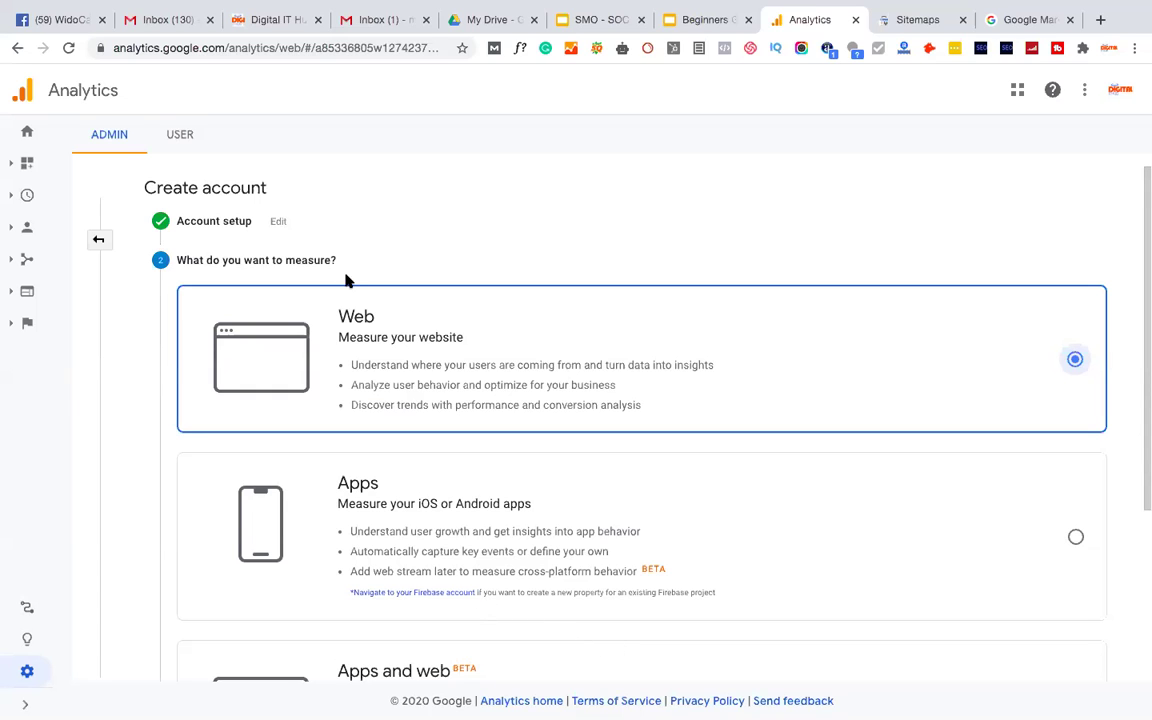
pyautogui.scroll(-5, 361, 364)
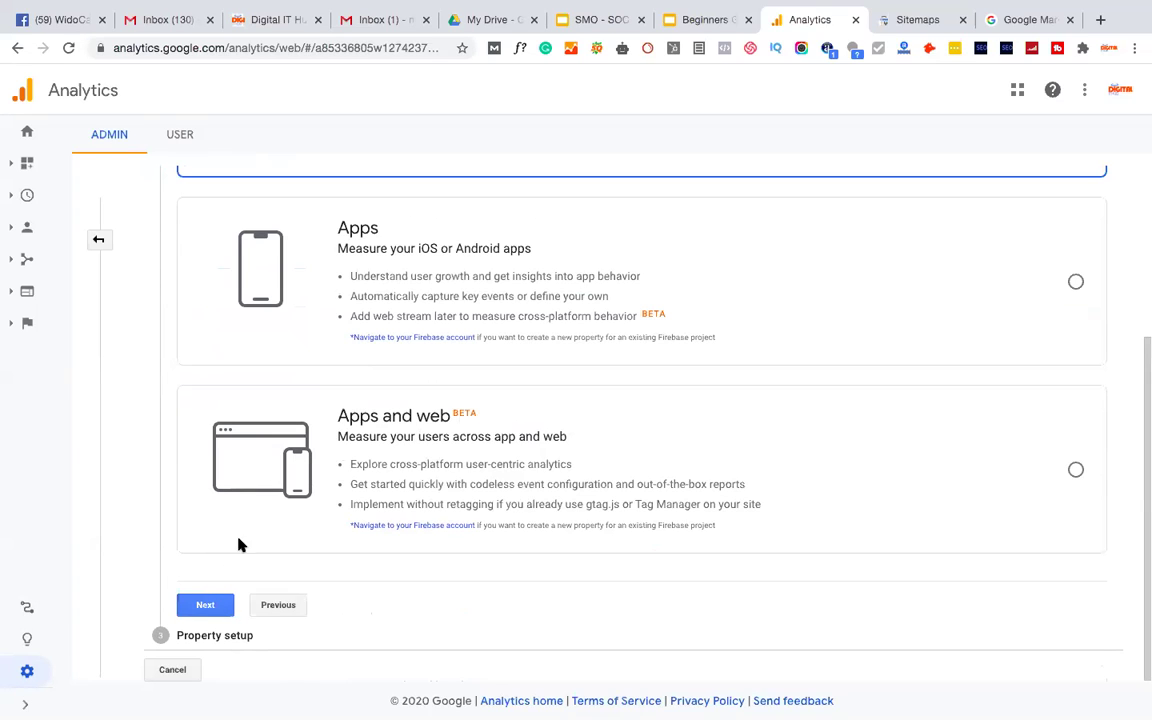
pyautogui.click(206, 606)
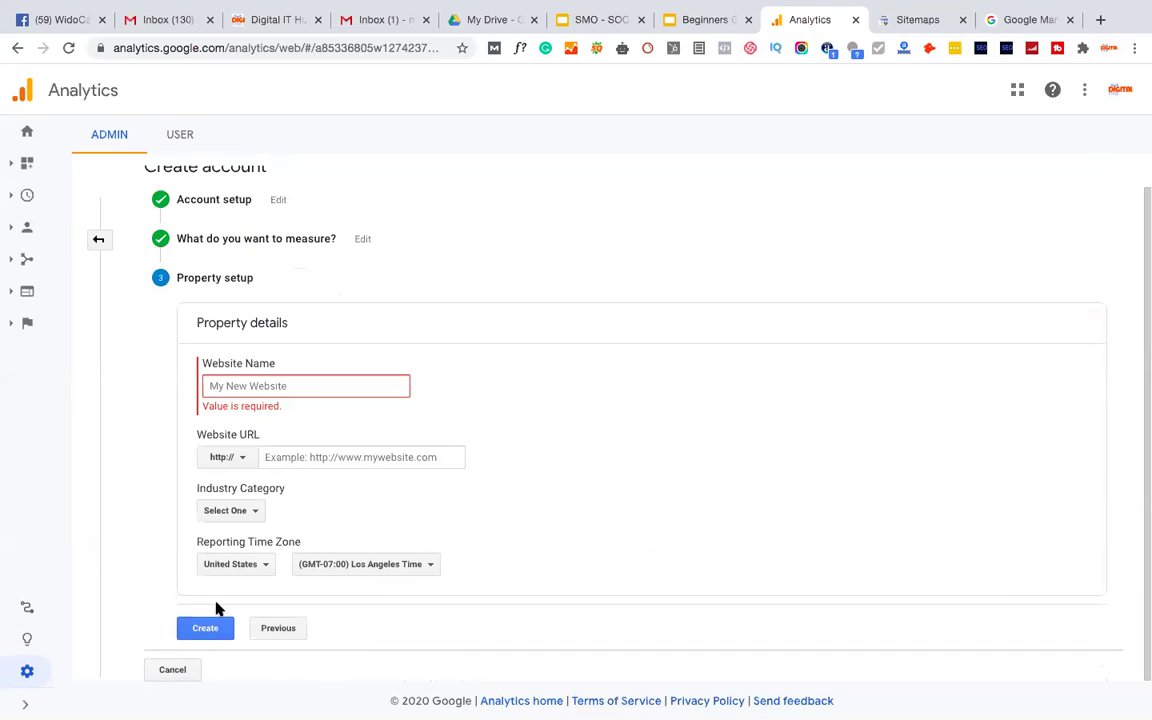
pyautogui.write('DITH')
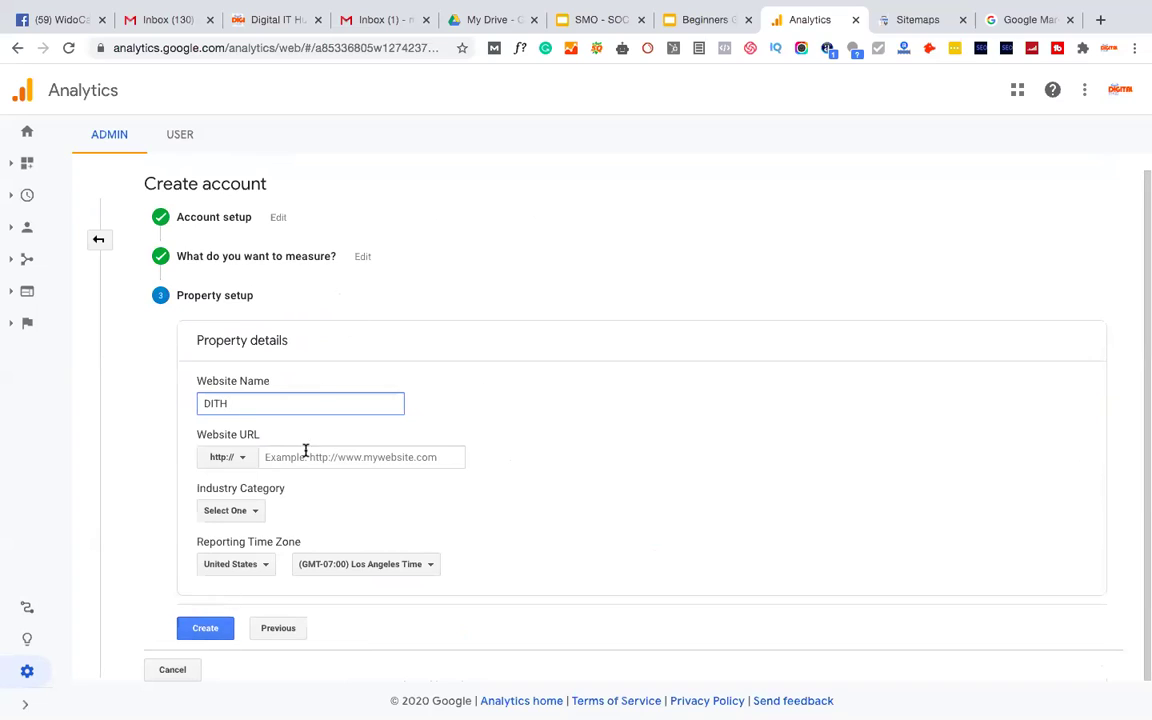
pyautogui.click(238, 462)
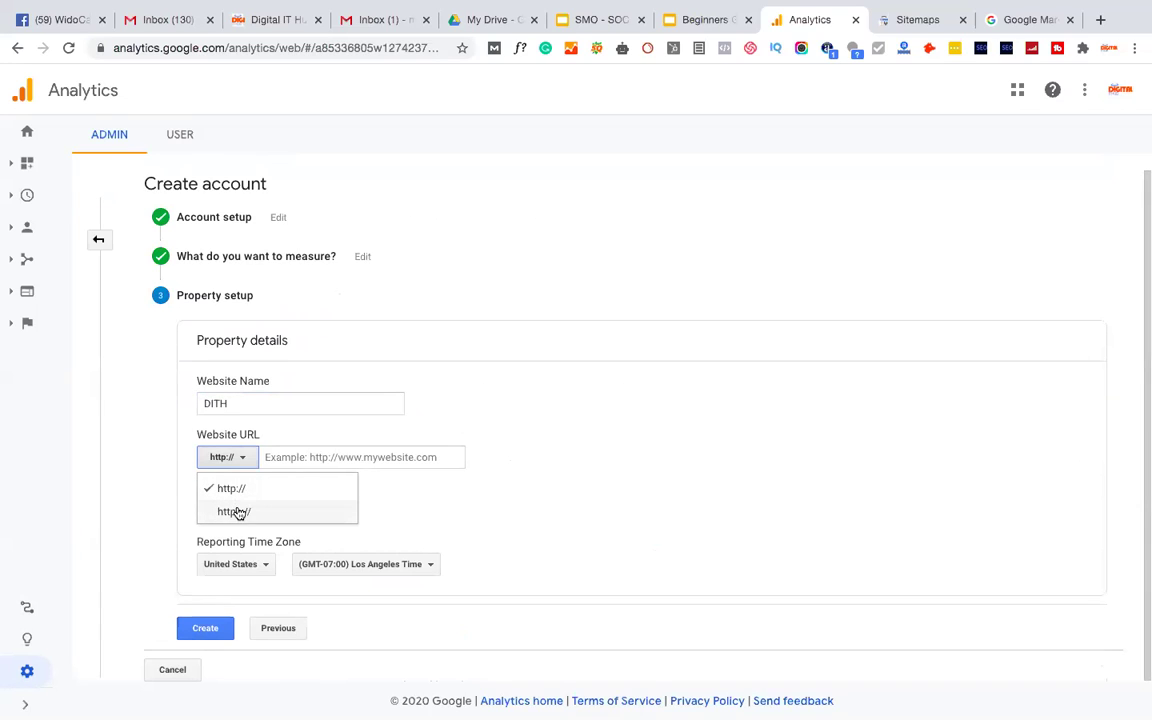
pyautogui.click(237, 511)
pyautogui.click(324, 440)
pyautogui.write('DIGITA')
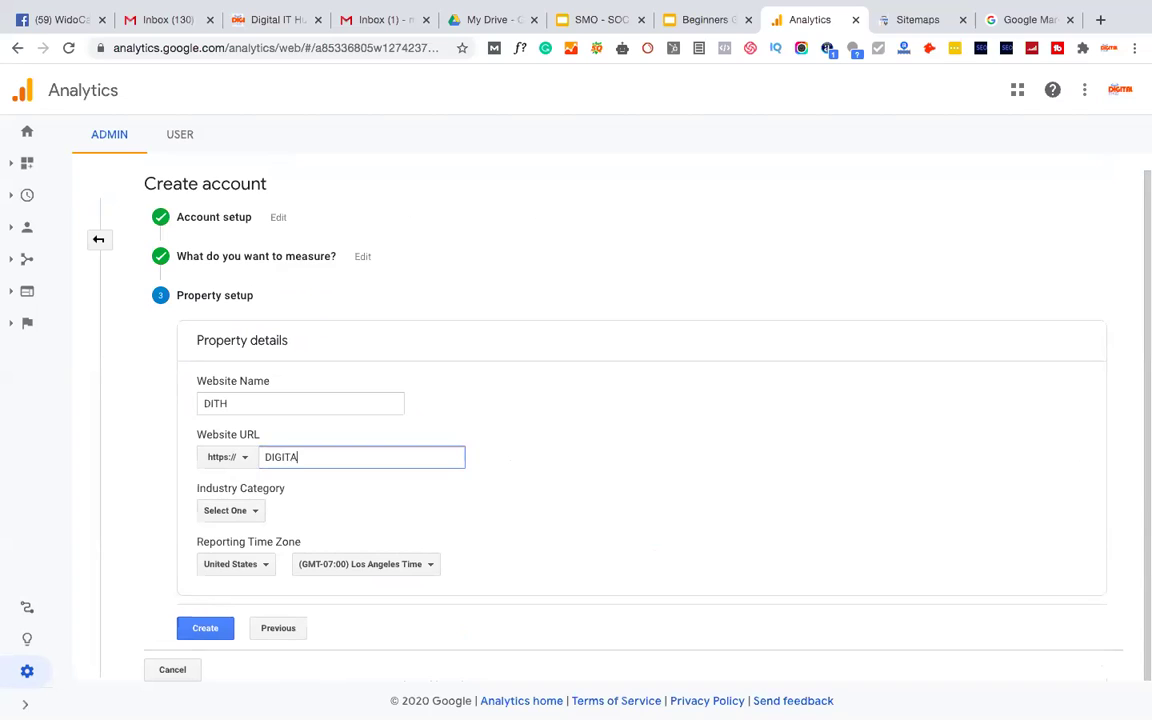
pyautogui.write('LITHUB')
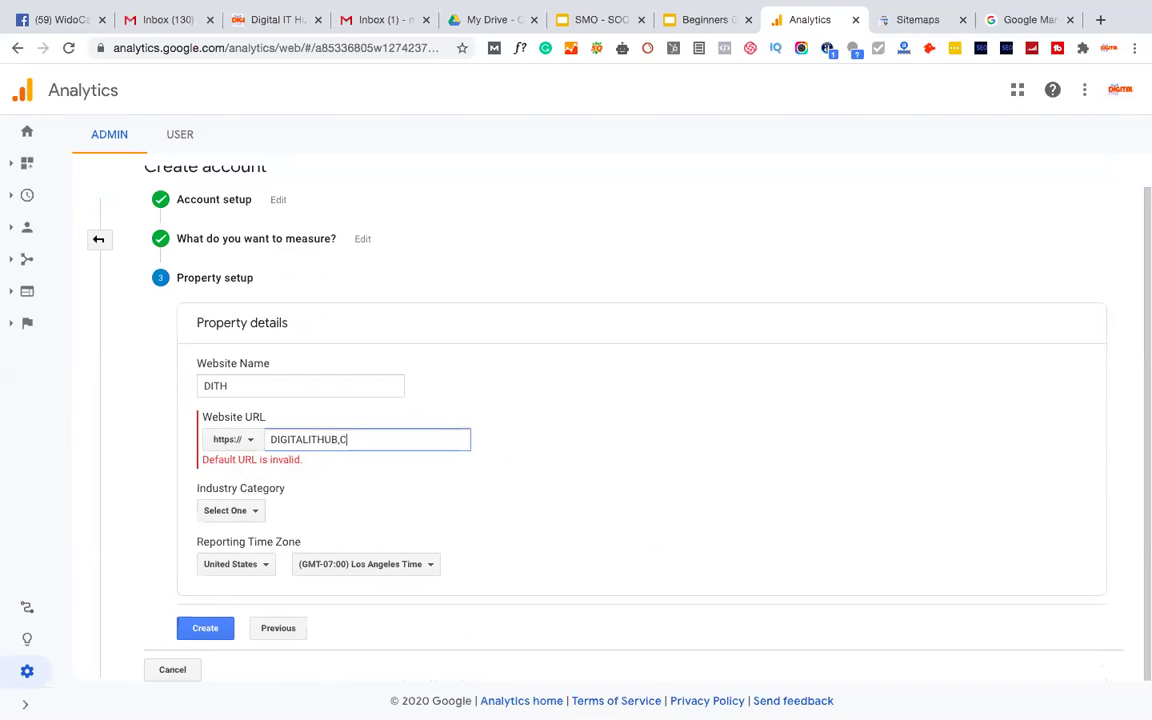
pyautogui.write('.COM')
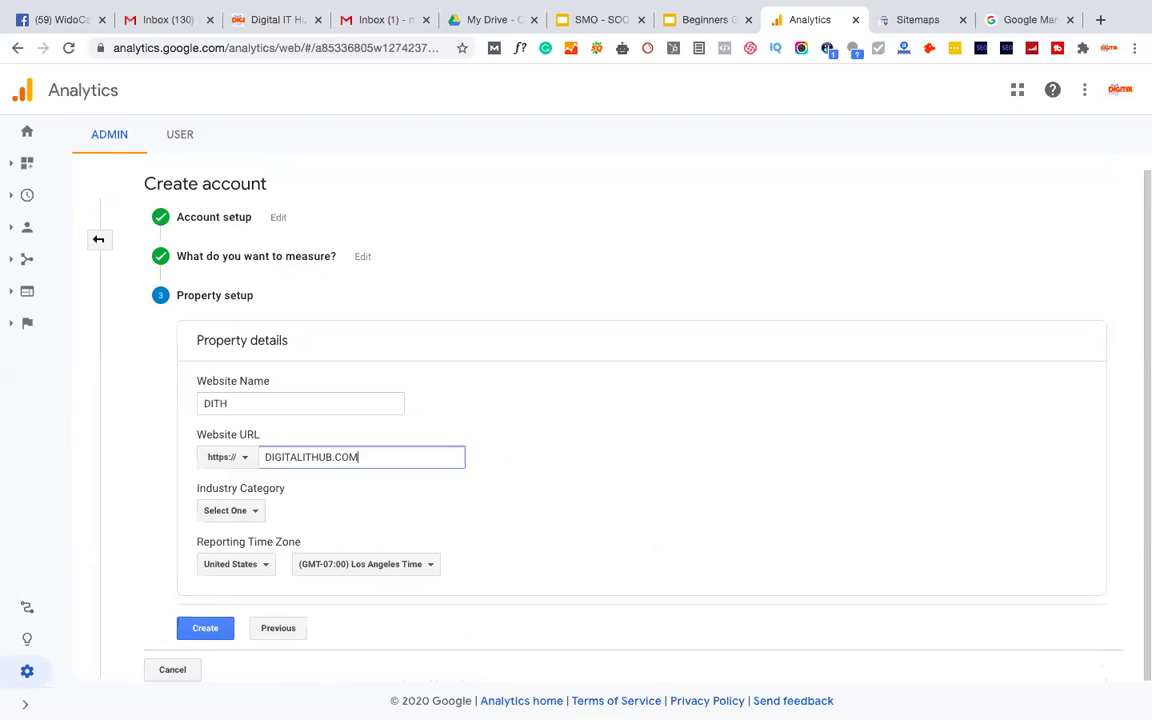
# Look through the industry categories for the website property and choose Beauty and Fitness
pyautogui.click(226, 512)
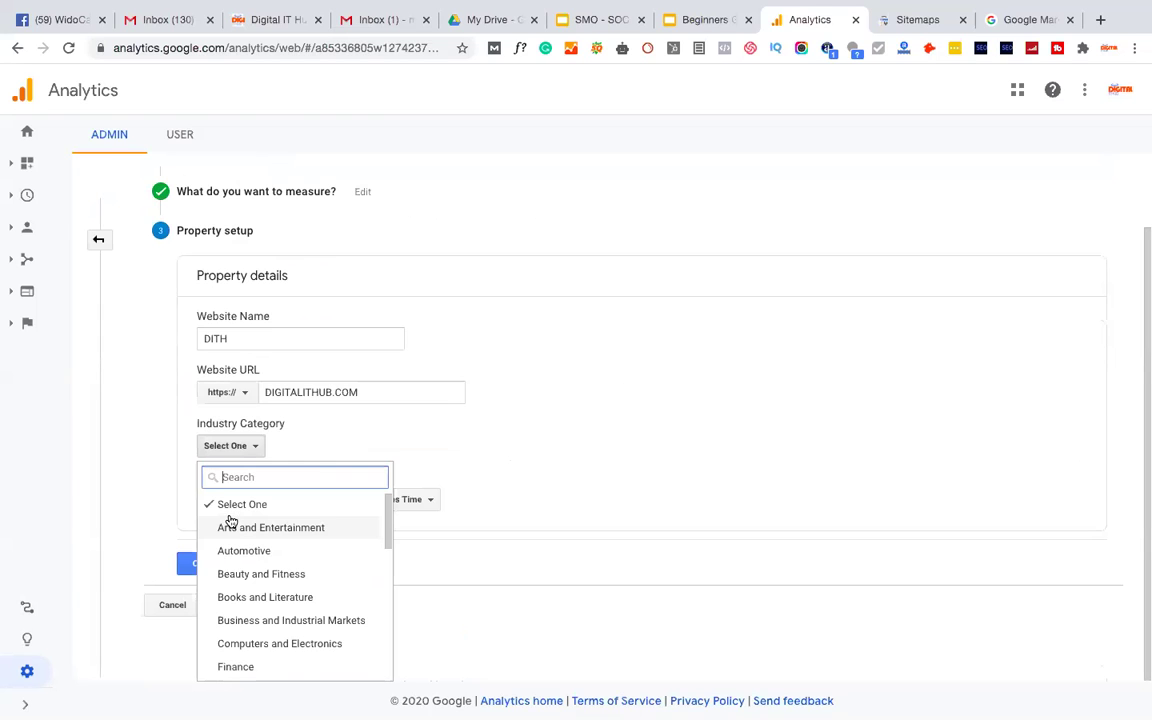
pyautogui.scroll(-5, 258, 574)
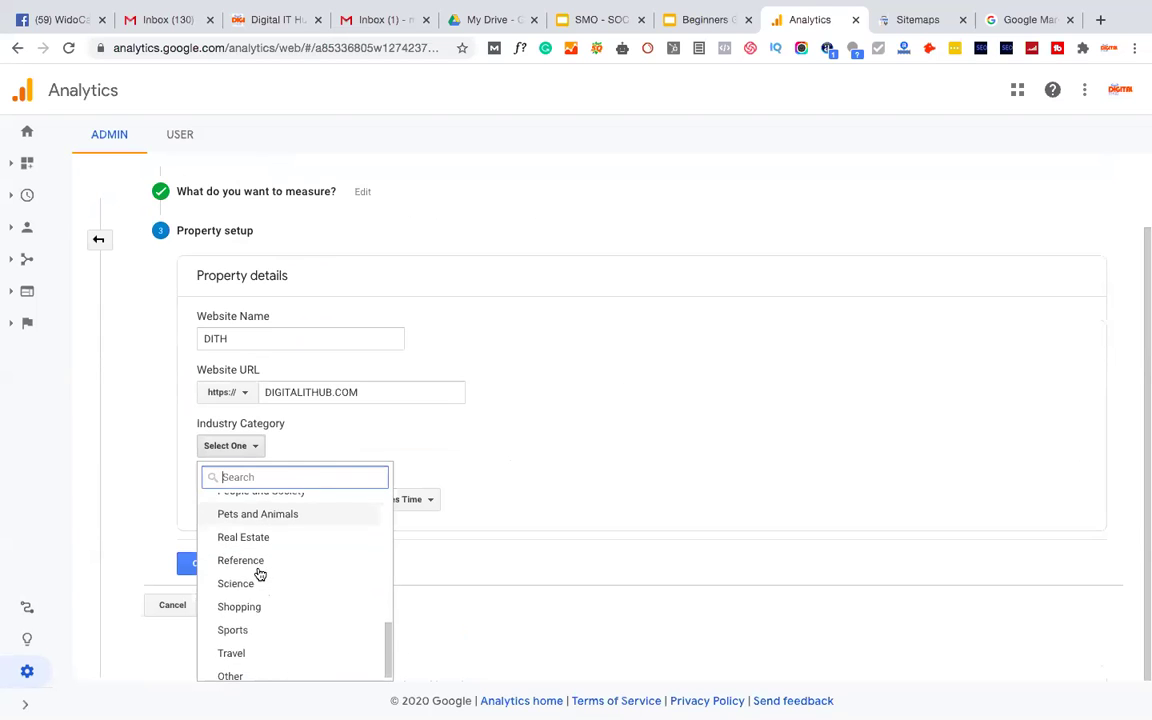
pyautogui.scroll(-1, 255, 640)
pyautogui.scroll(1, 250, 566)
pyautogui.scroll(3, 269, 568)
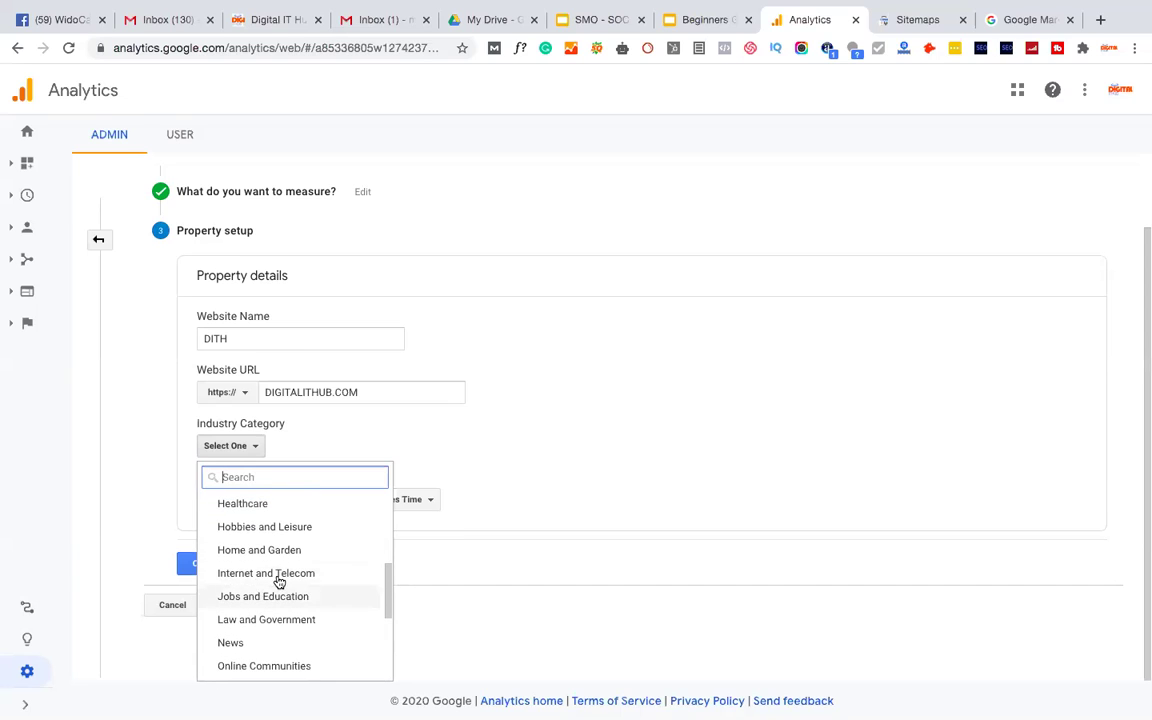
pyautogui.scroll(4, 280, 553)
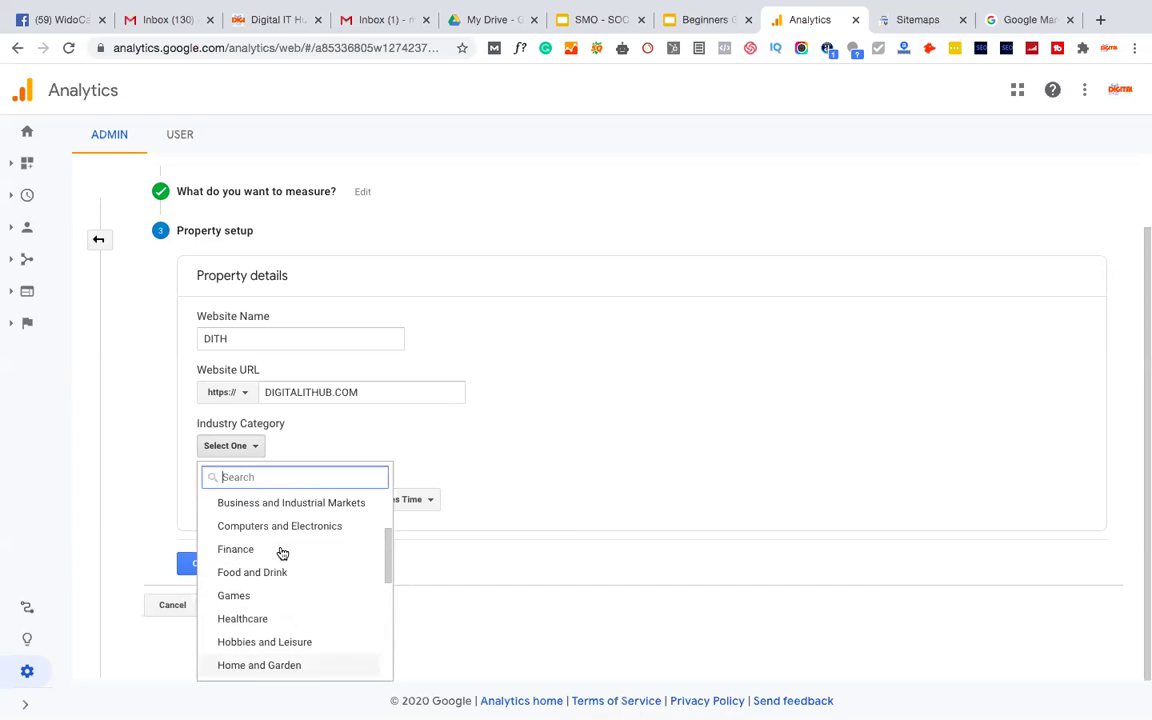
pyautogui.scroll(1, 282, 554)
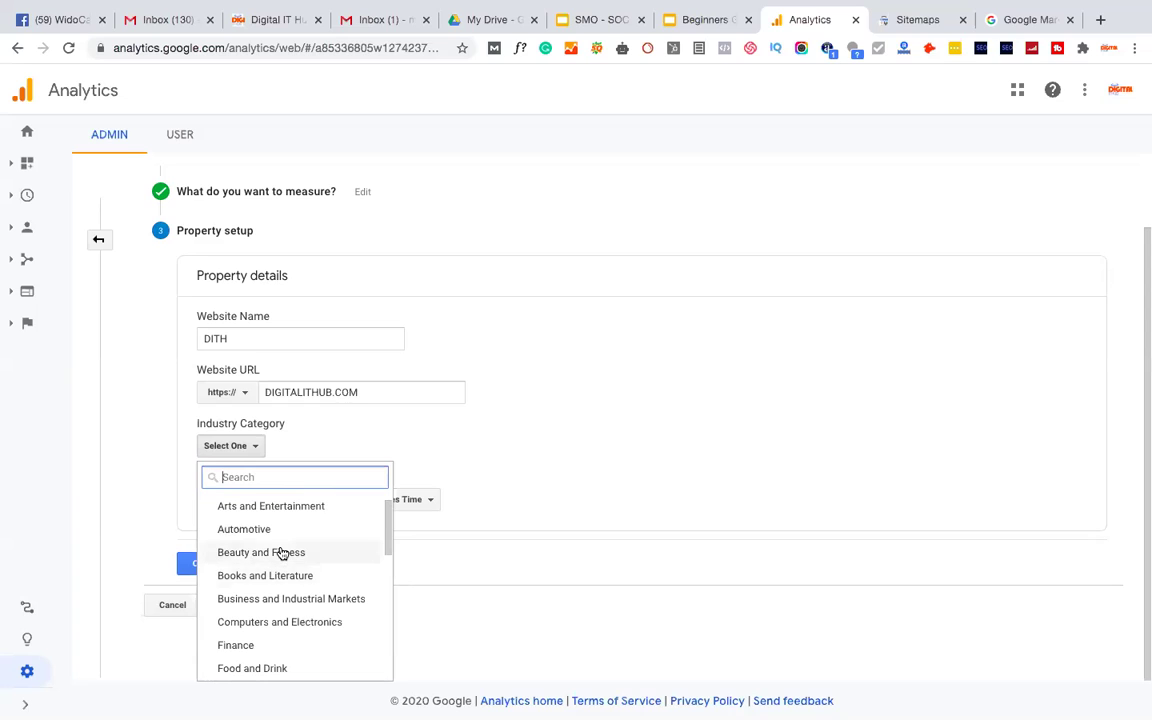
pyautogui.click(282, 554)
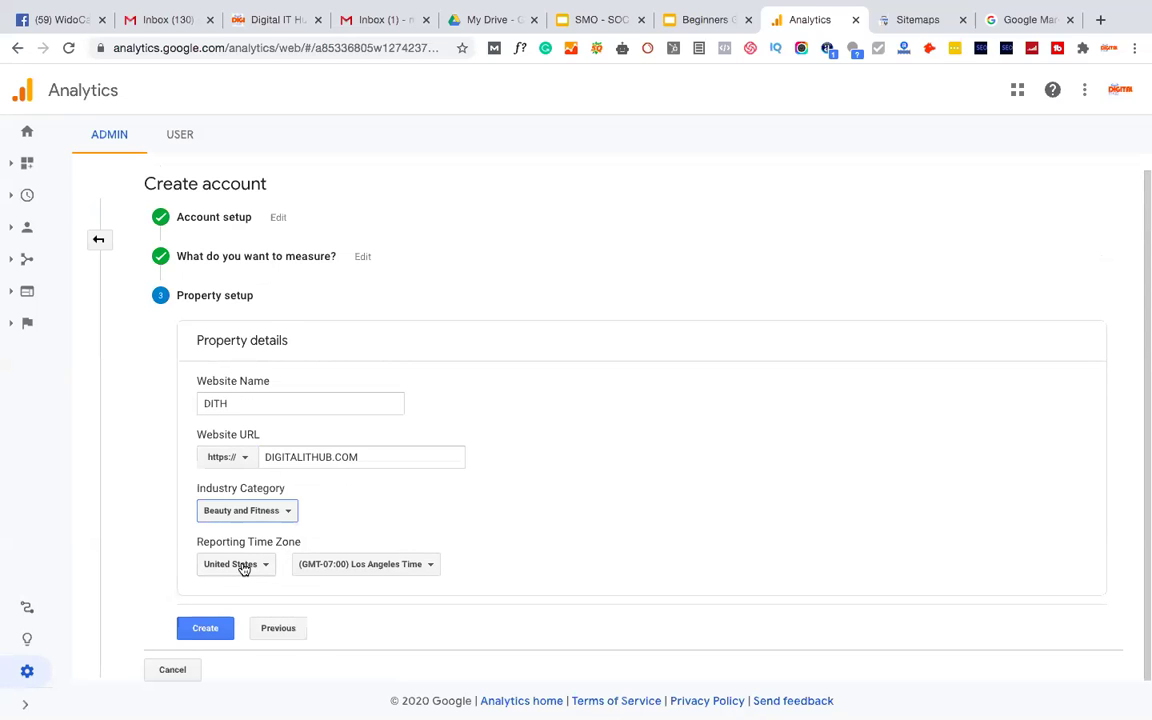
# Set the country of the property's reporting time zone to India
pyautogui.click(243, 566)
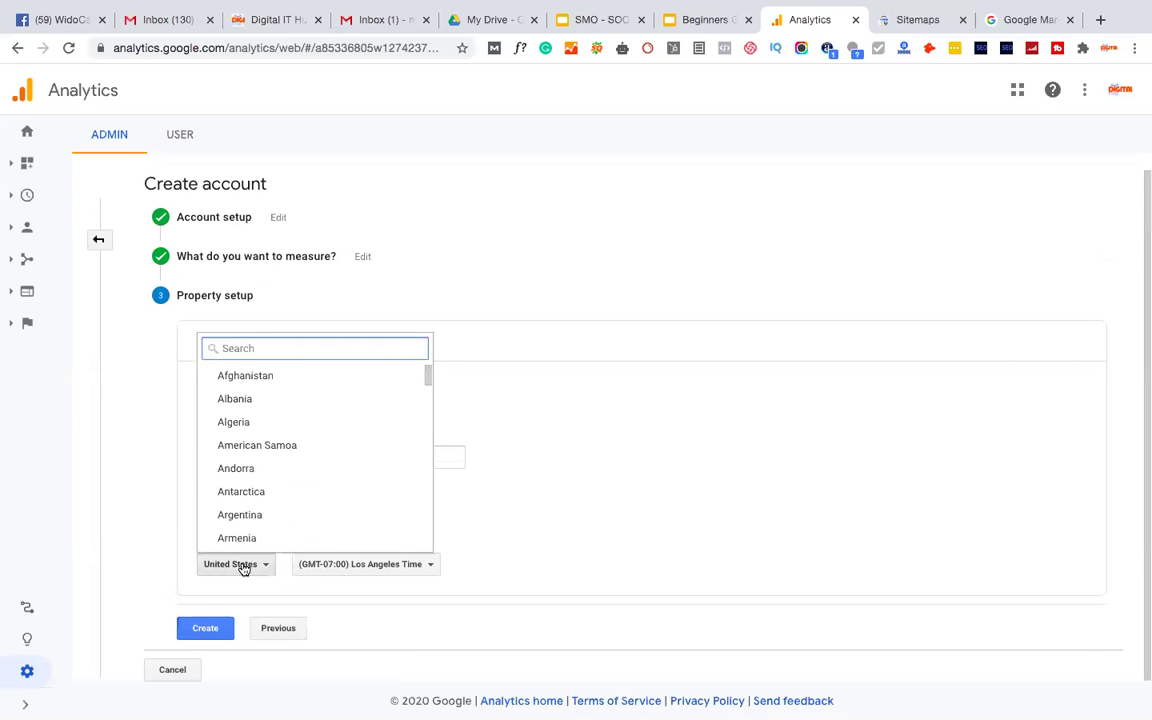
pyautogui.write('INDI')
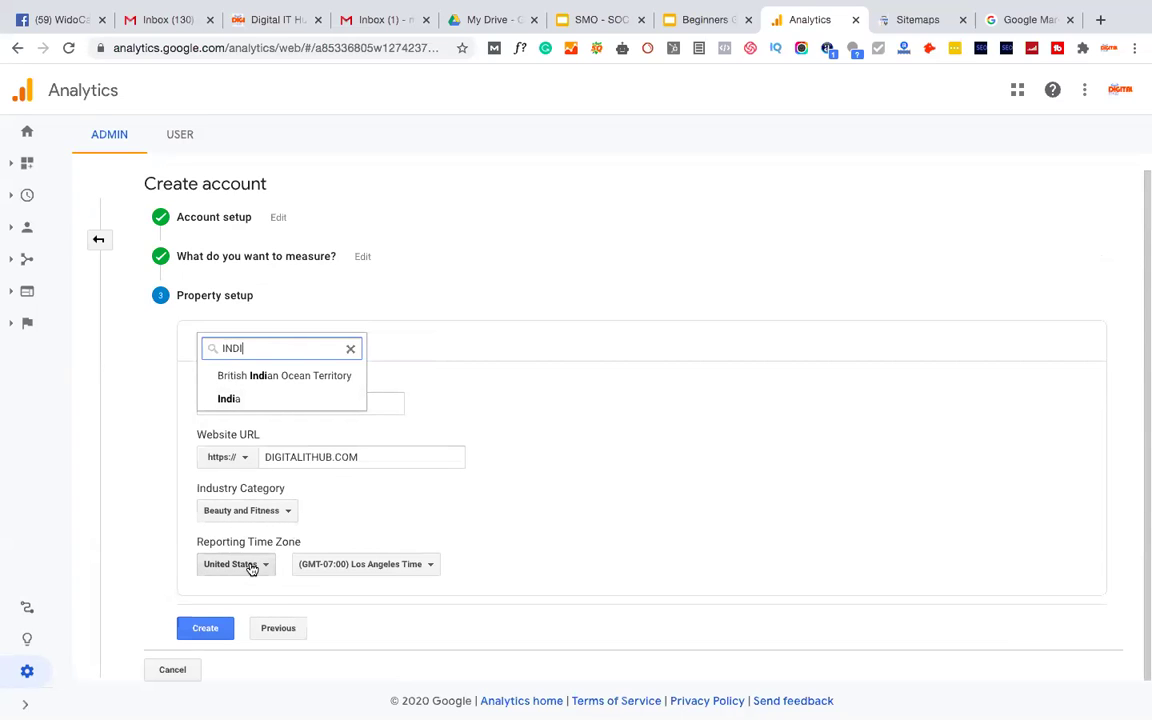
pyautogui.click(233, 400)
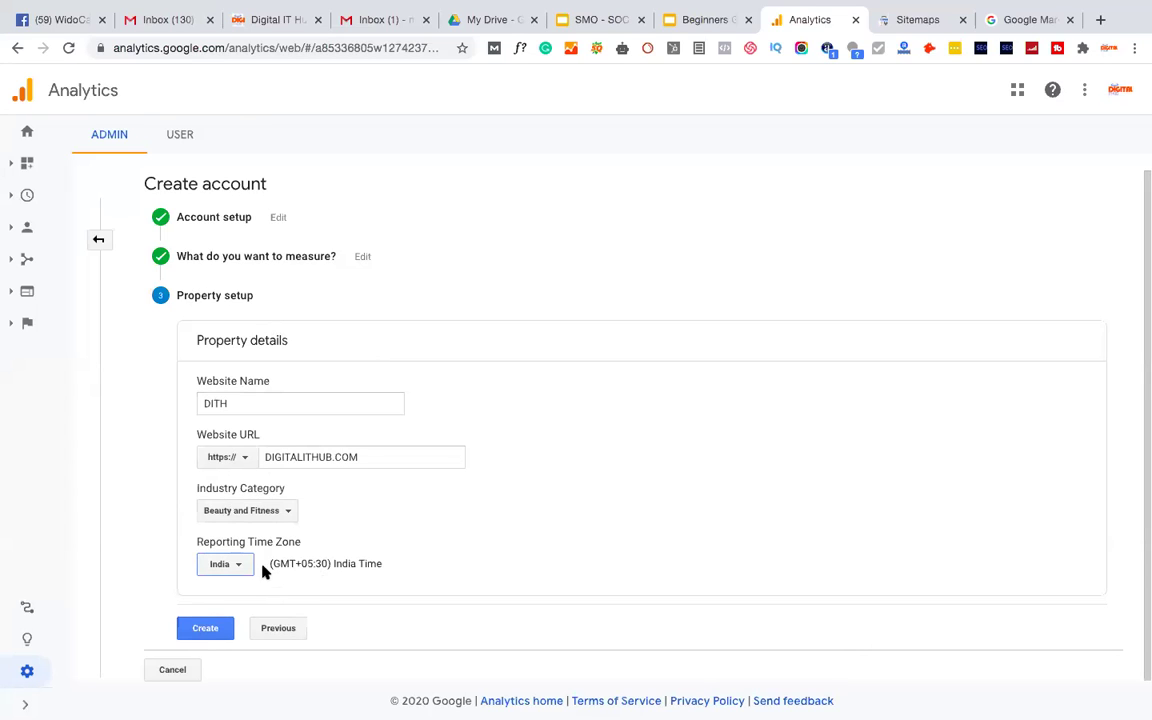
pyautogui.click(227, 568)
pyautogui.write('INDI')
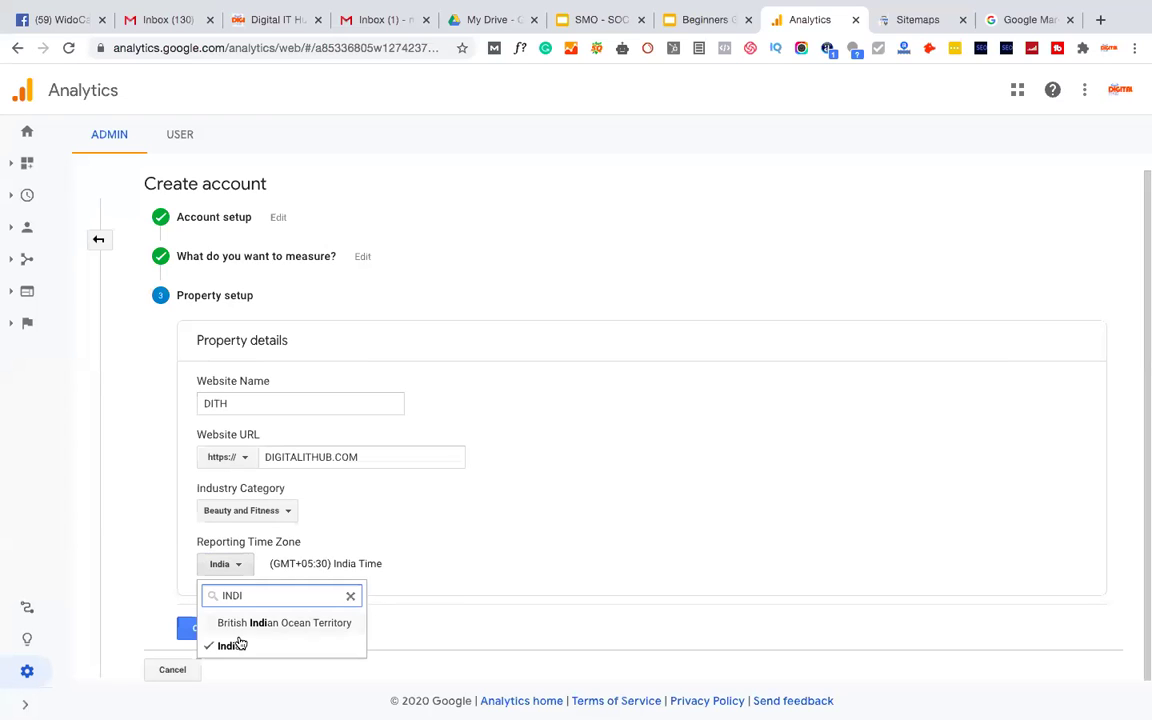
pyautogui.click(230, 646)
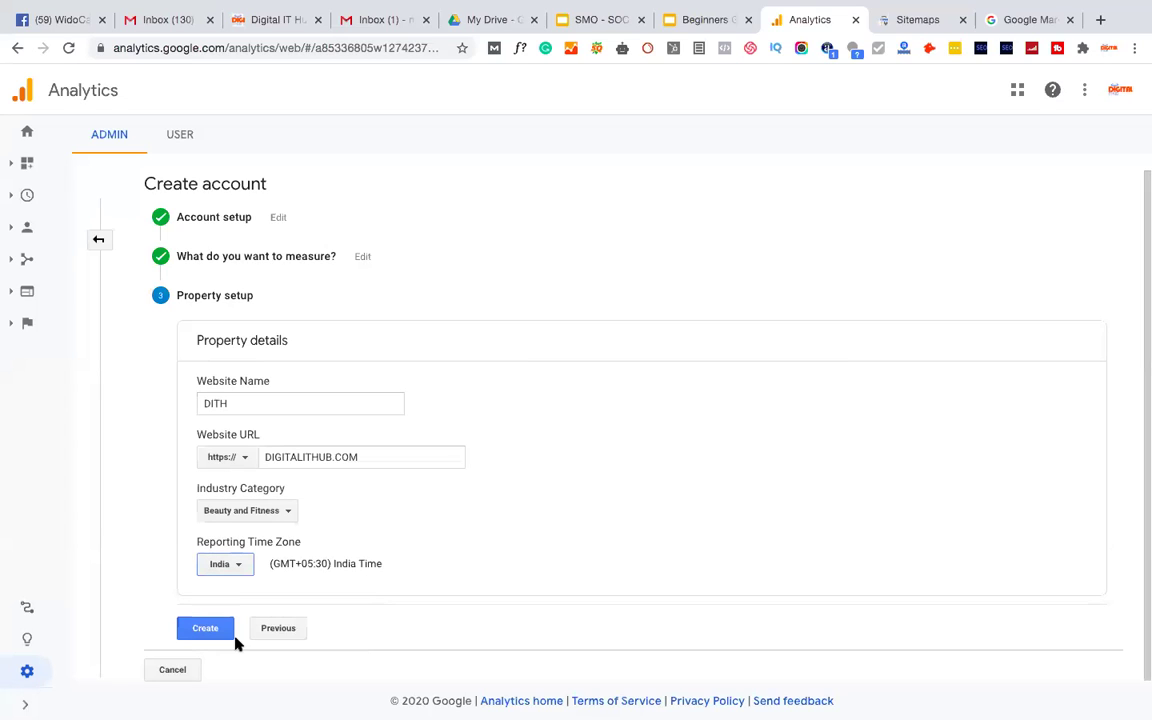
# Search the reporting time zone countries for US, try Australia as the country, and restore India
pyautogui.click(237, 566)
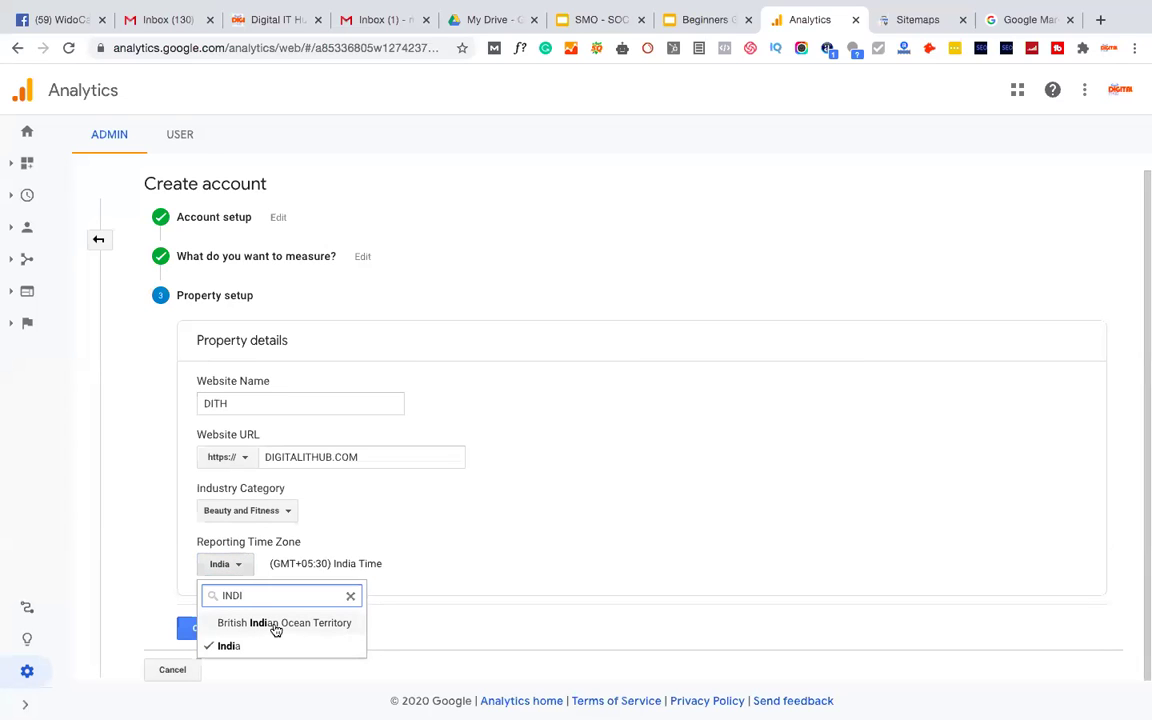
pyautogui.doubleClick(302, 597)
pyautogui.write('USA')
pyautogui.press('BackSpace')
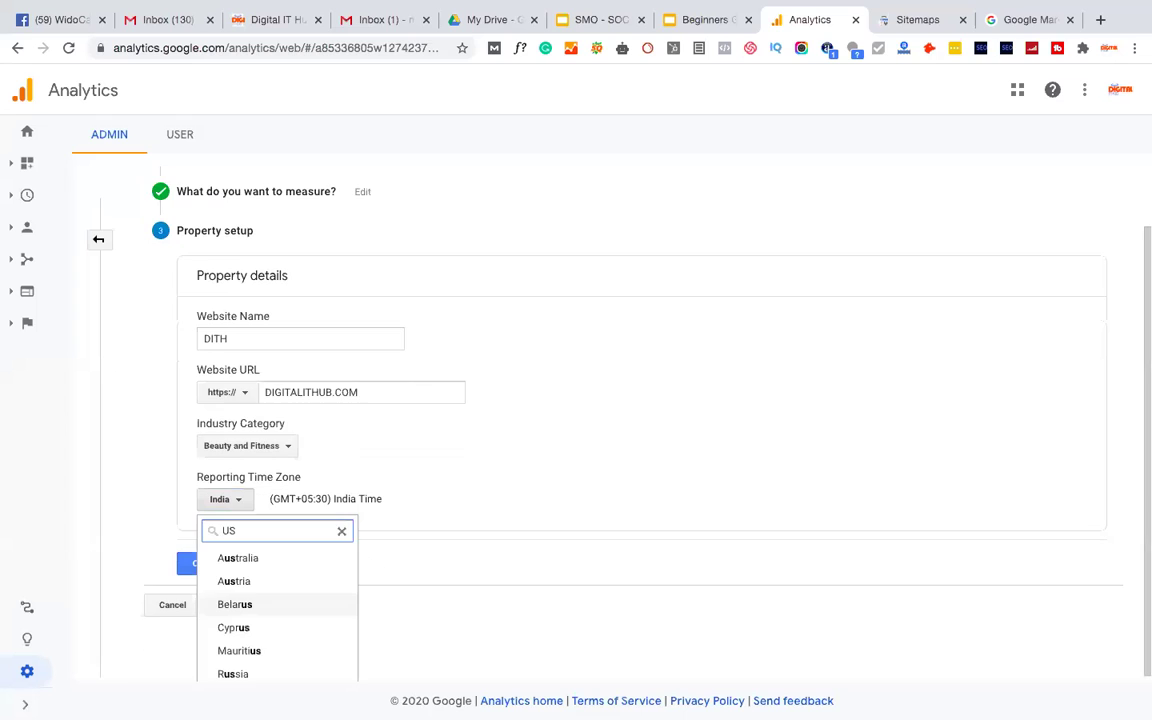
pyautogui.click(231, 561)
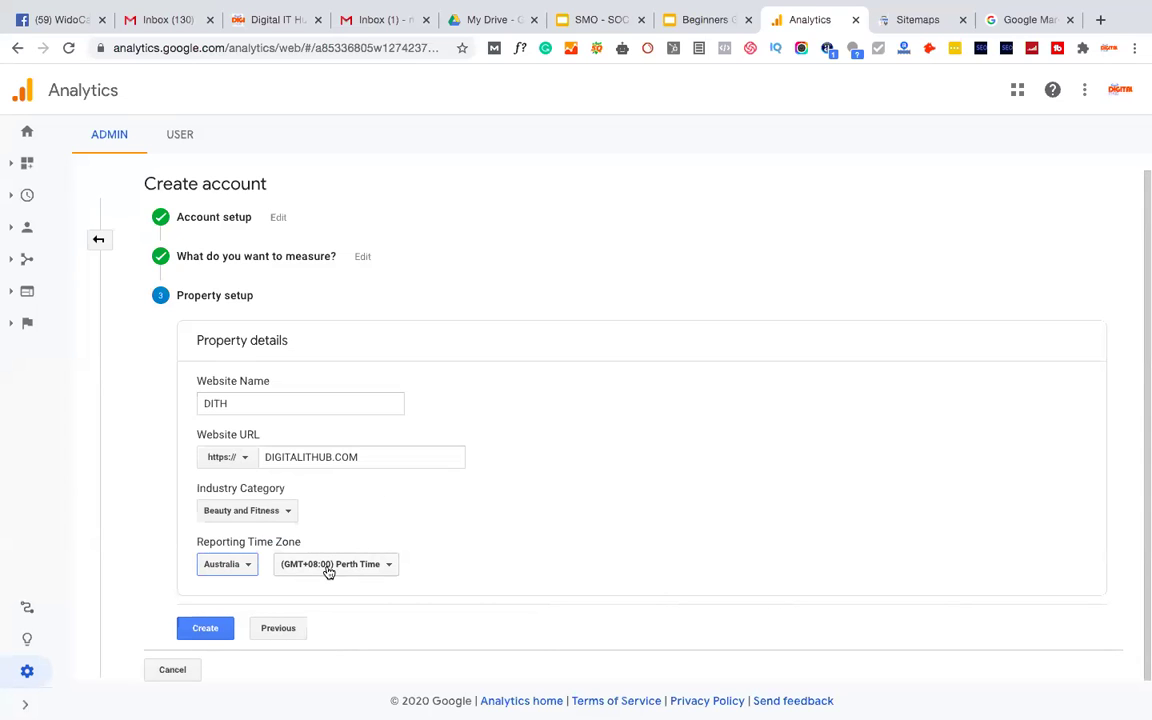
pyautogui.click(231, 566)
pyautogui.write('US')
pyautogui.hotkey('ctrl', 'a')
pyautogui.write('INDI')
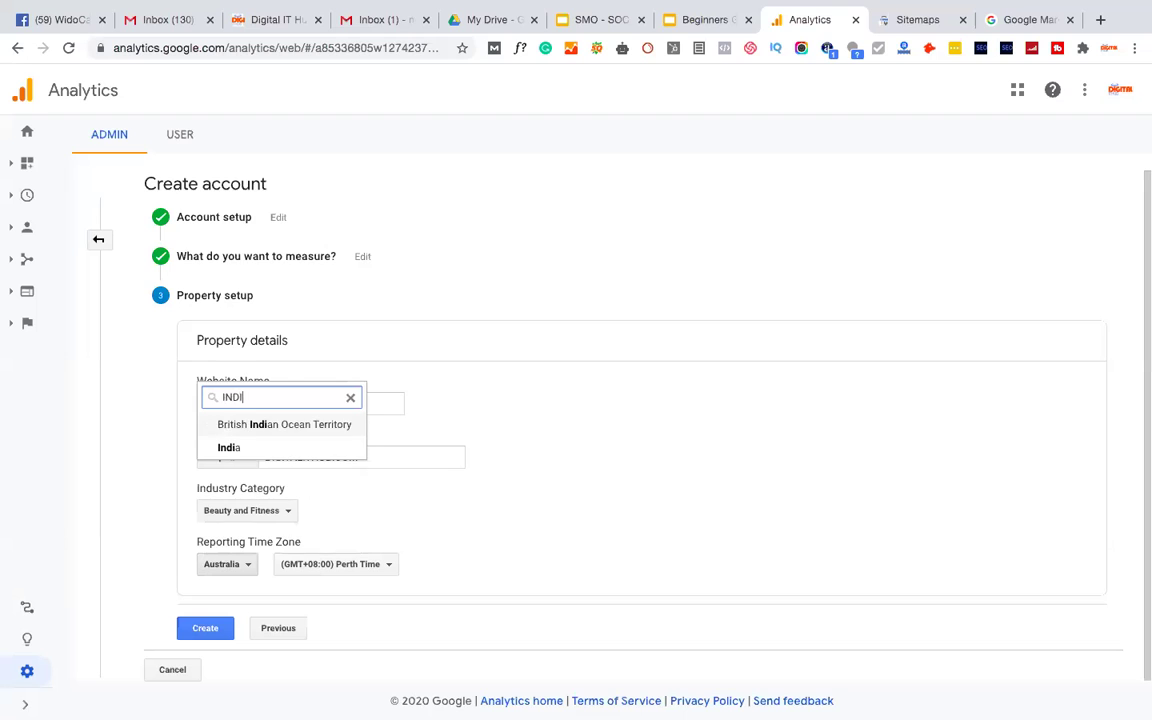
pyautogui.click(270, 446)
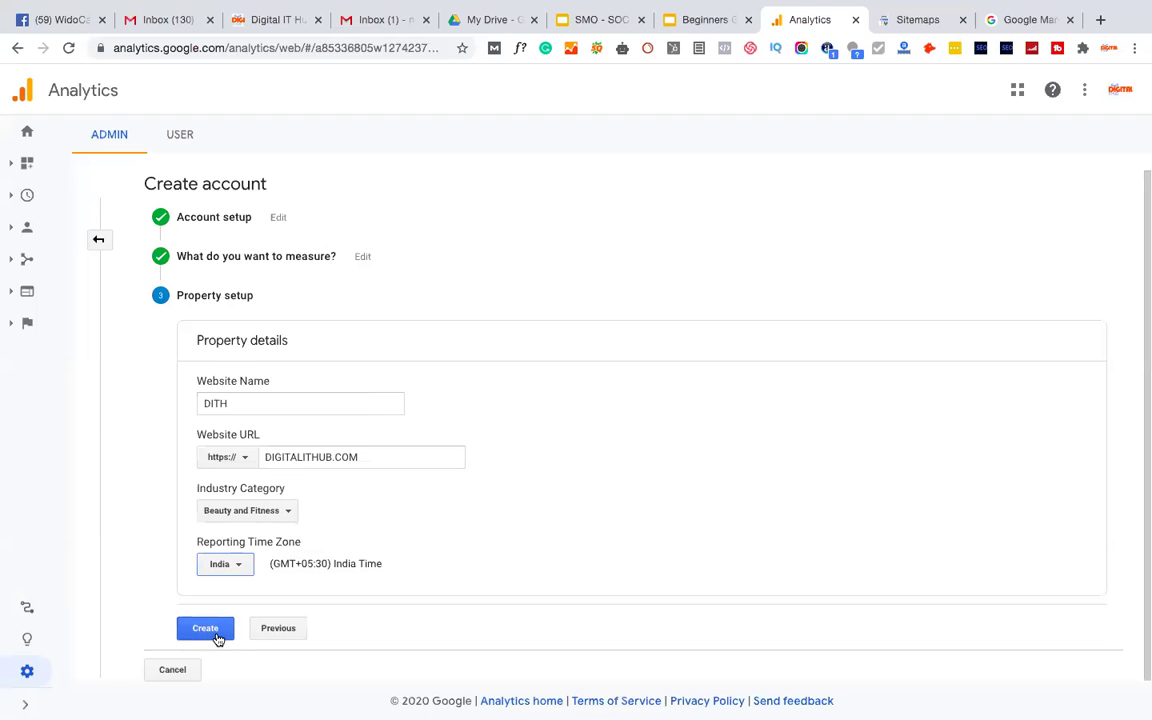
# Create the property, accepting the GDPR Data Processing Terms, the Measurement Controller-Controller Data Protection Terms and the Terms of Service Agreement
pyautogui.click(216, 637)
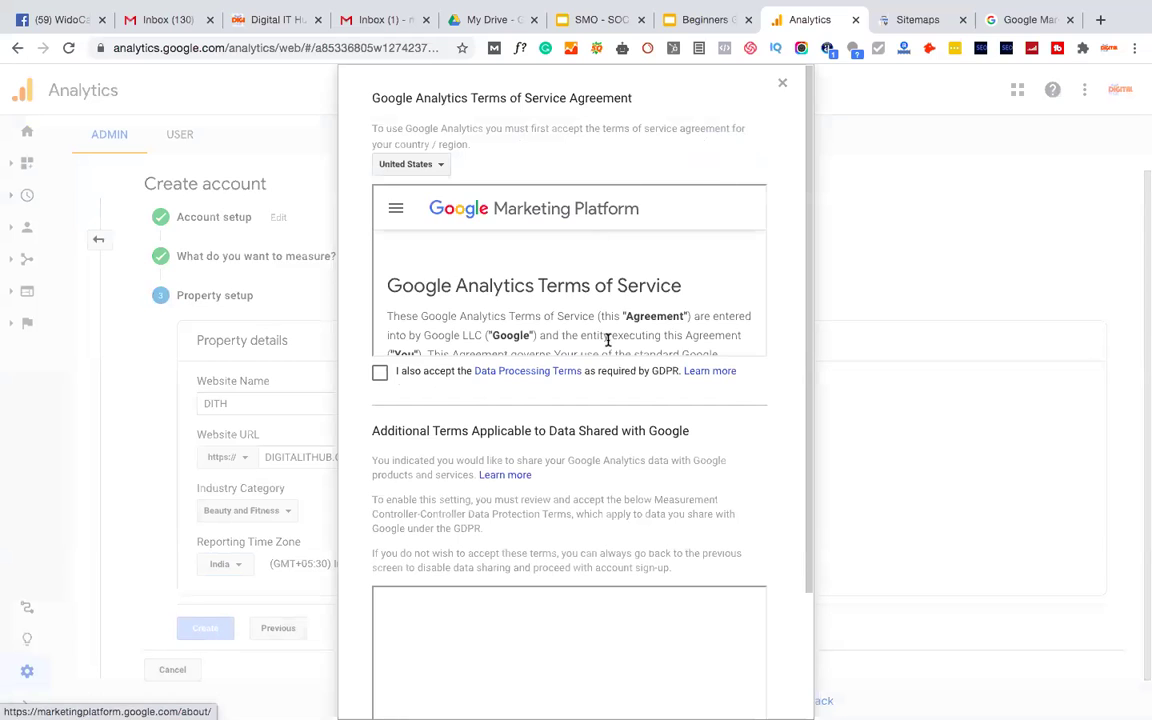
pyautogui.click(380, 373)
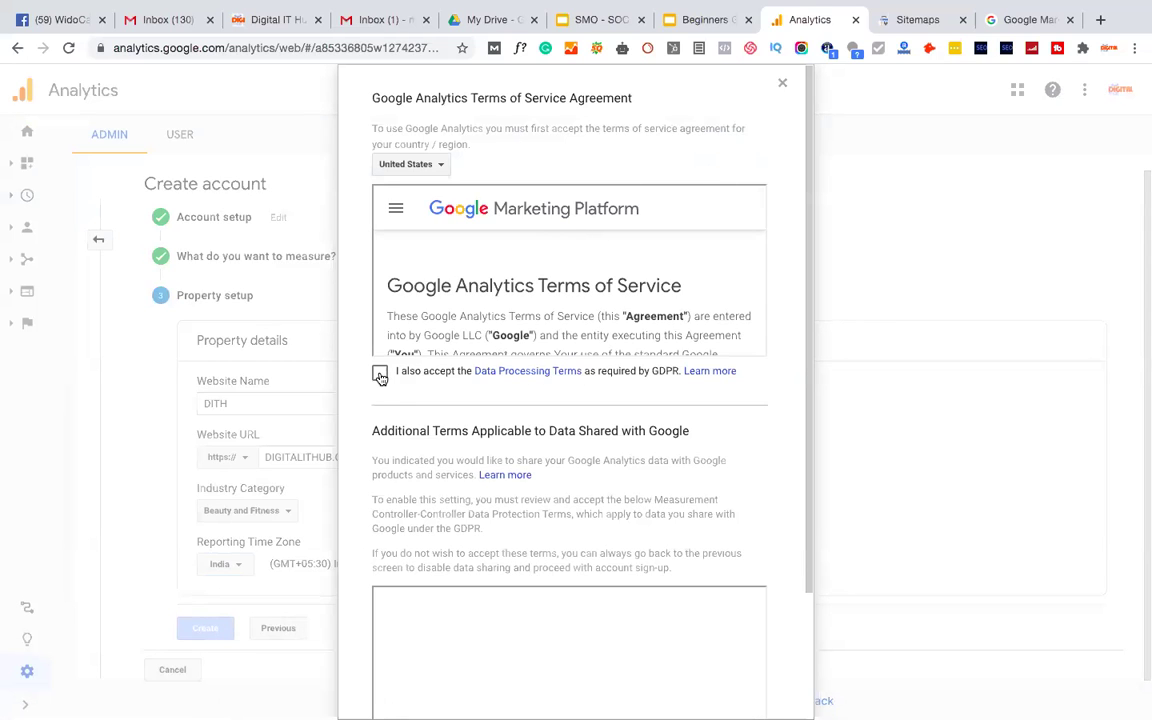
pyautogui.scroll(-3, 524, 372)
pyautogui.click(380, 623)
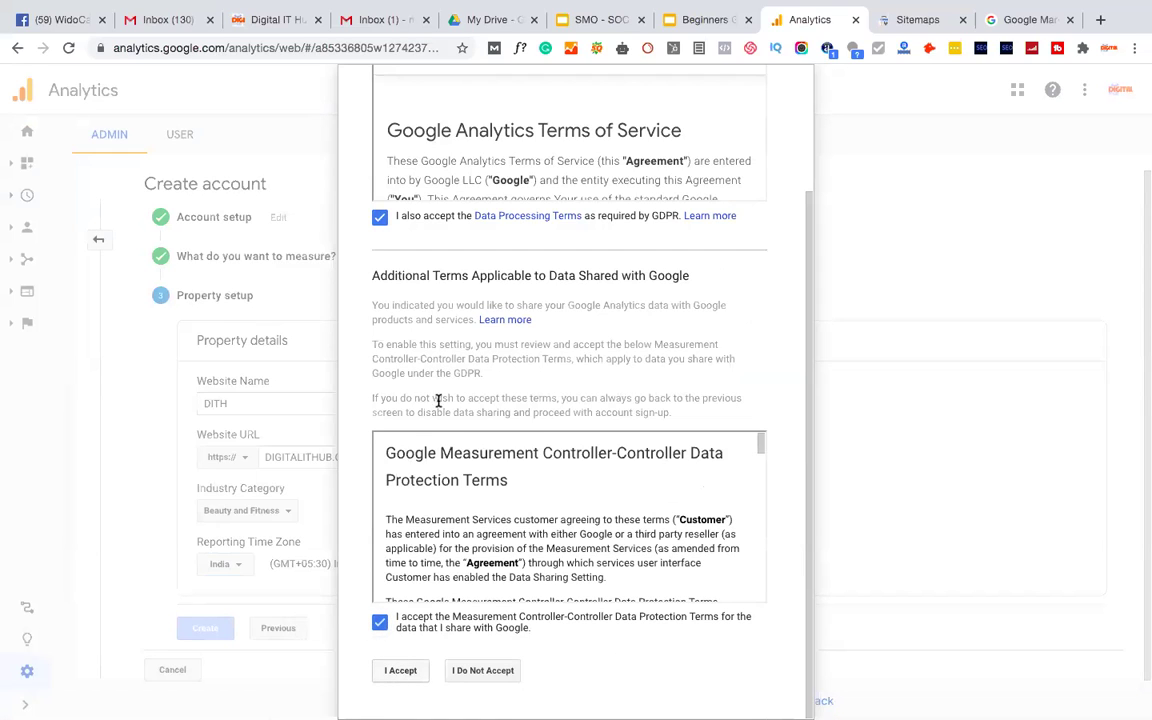
pyautogui.click(402, 670)
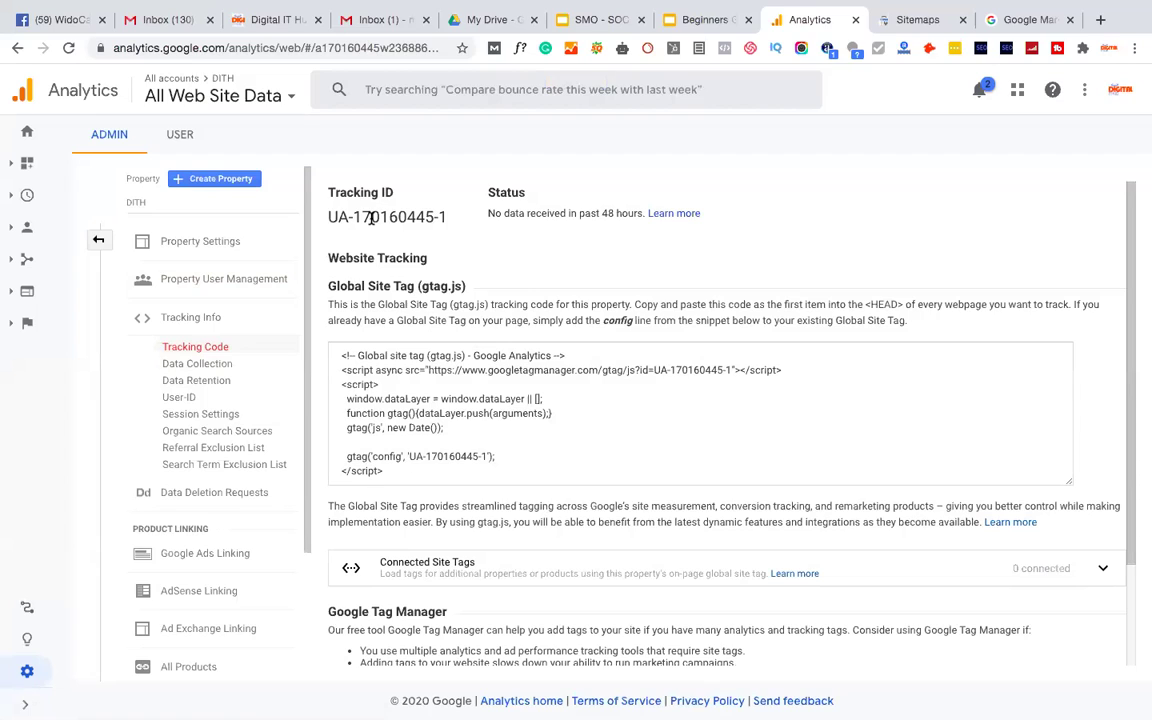
# Highlight the new property's Tracking ID and select the whole Global Site Tag (gtag.js) snippet
pyautogui.tripleClick(372, 218)
pyautogui.click(347, 217)
pyautogui.moveTo(332, 216); pyautogui.dragTo(443, 215)
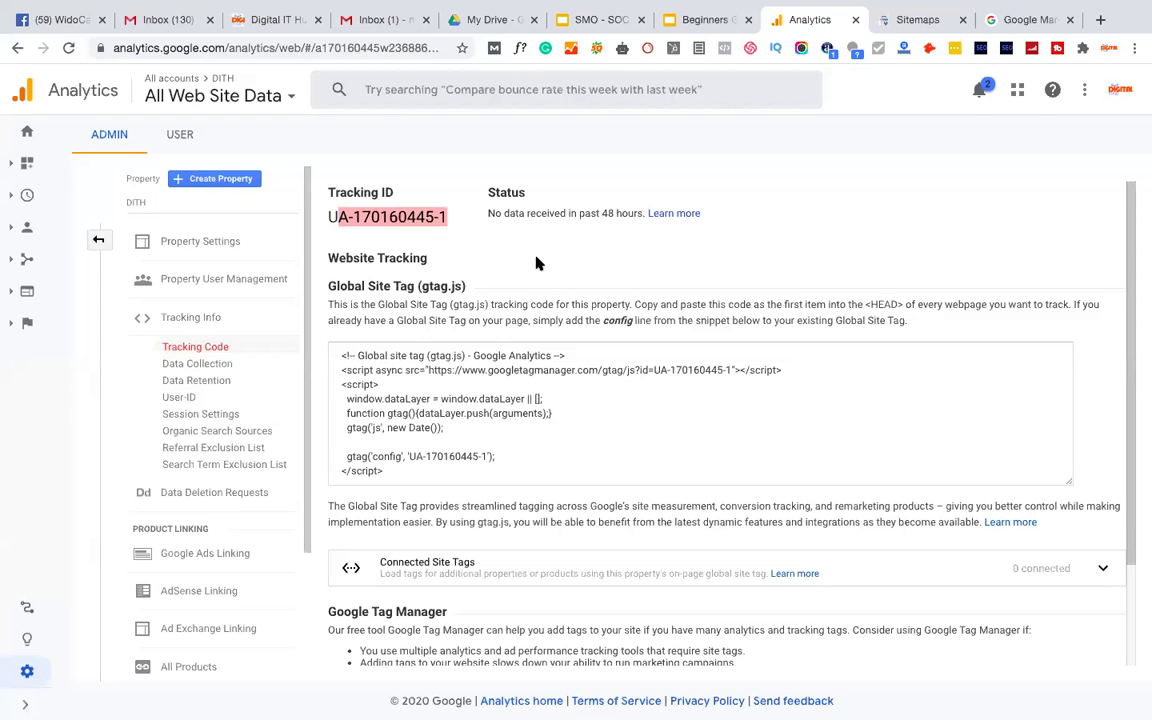
pyautogui.click(499, 391)
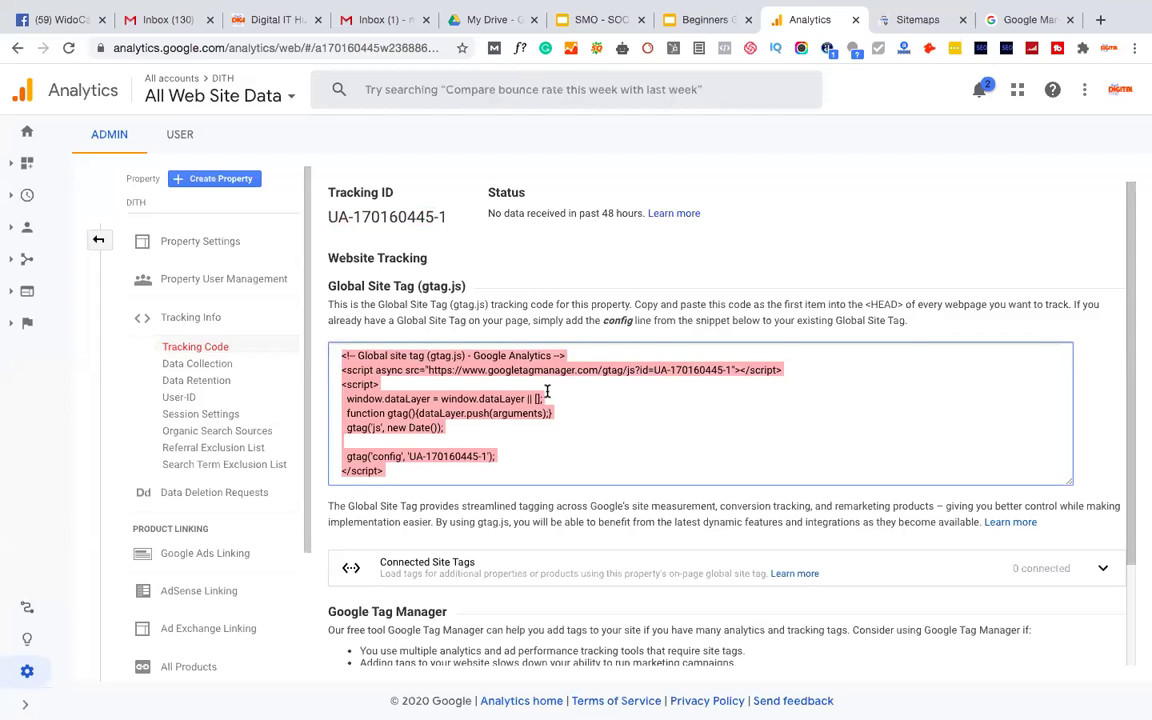
pyautogui.click(545, 392)
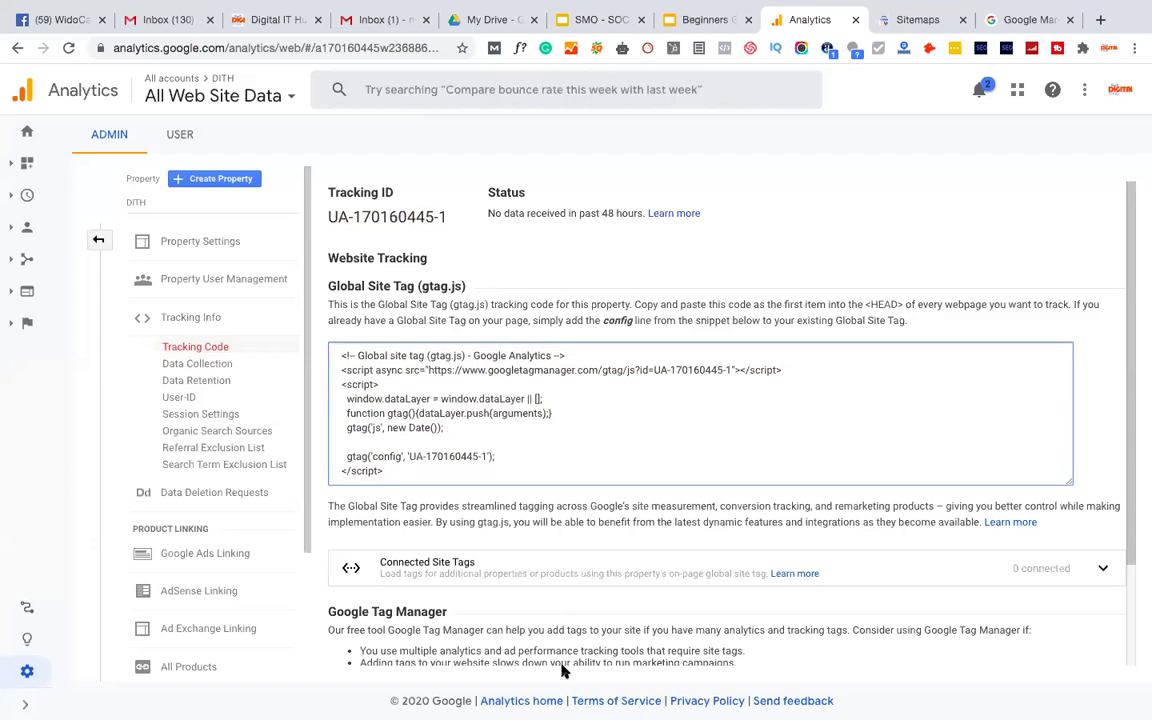
pyautogui.click(451, 392)
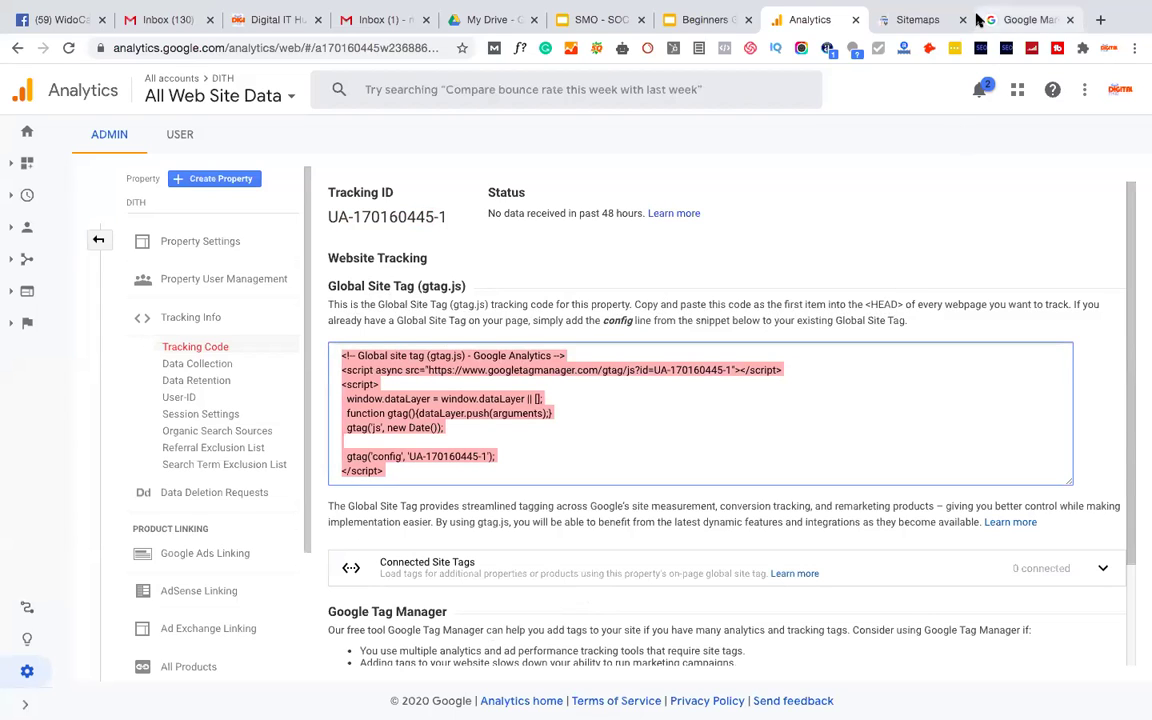
# Switch to the digitalithub.com home page and open its page source
pyautogui.click(270, 19)
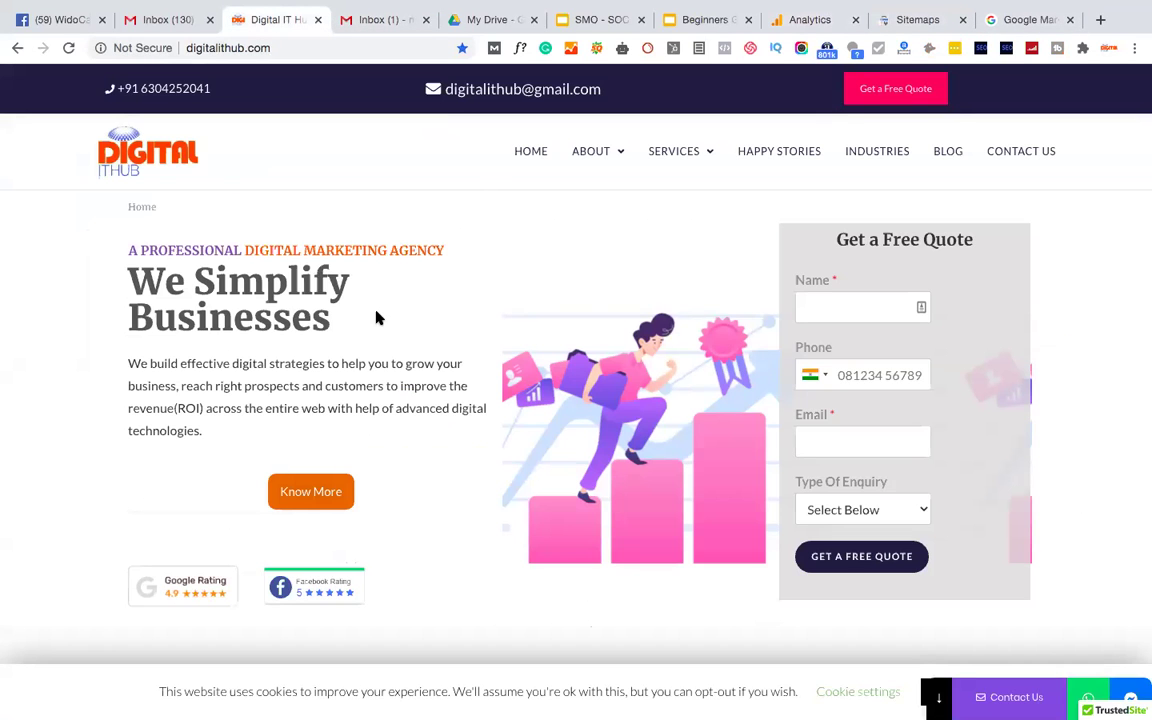
pyautogui.rightClick(401, 204)
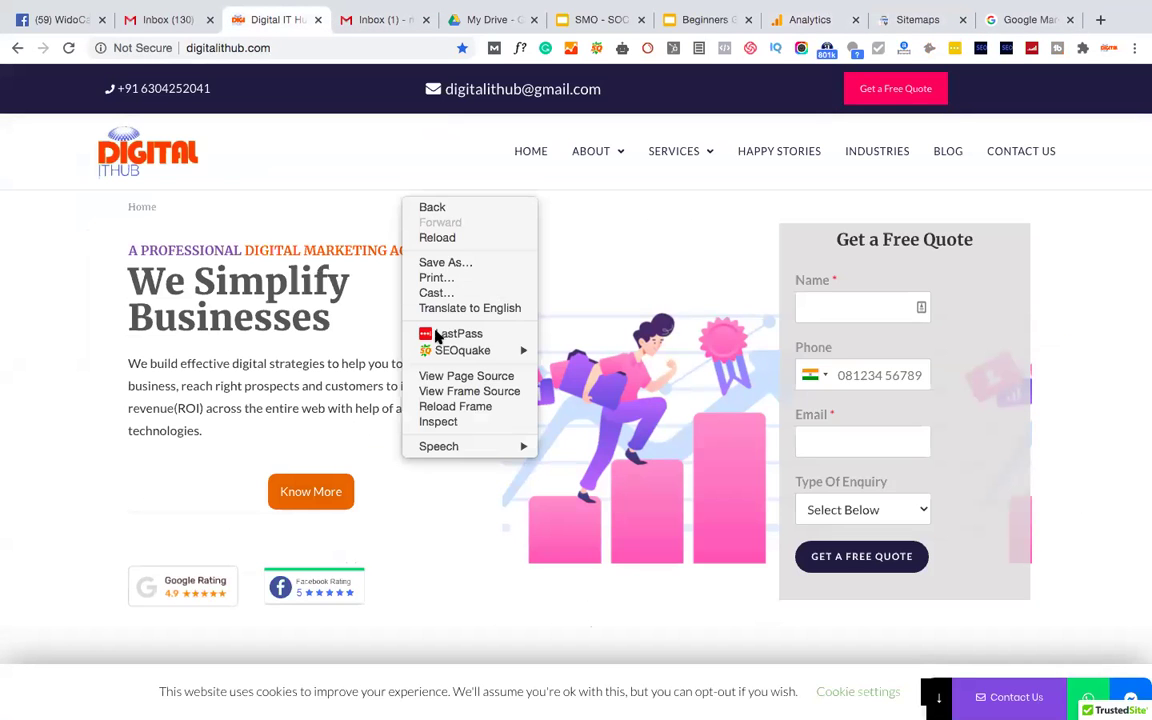
pyautogui.click(460, 376)
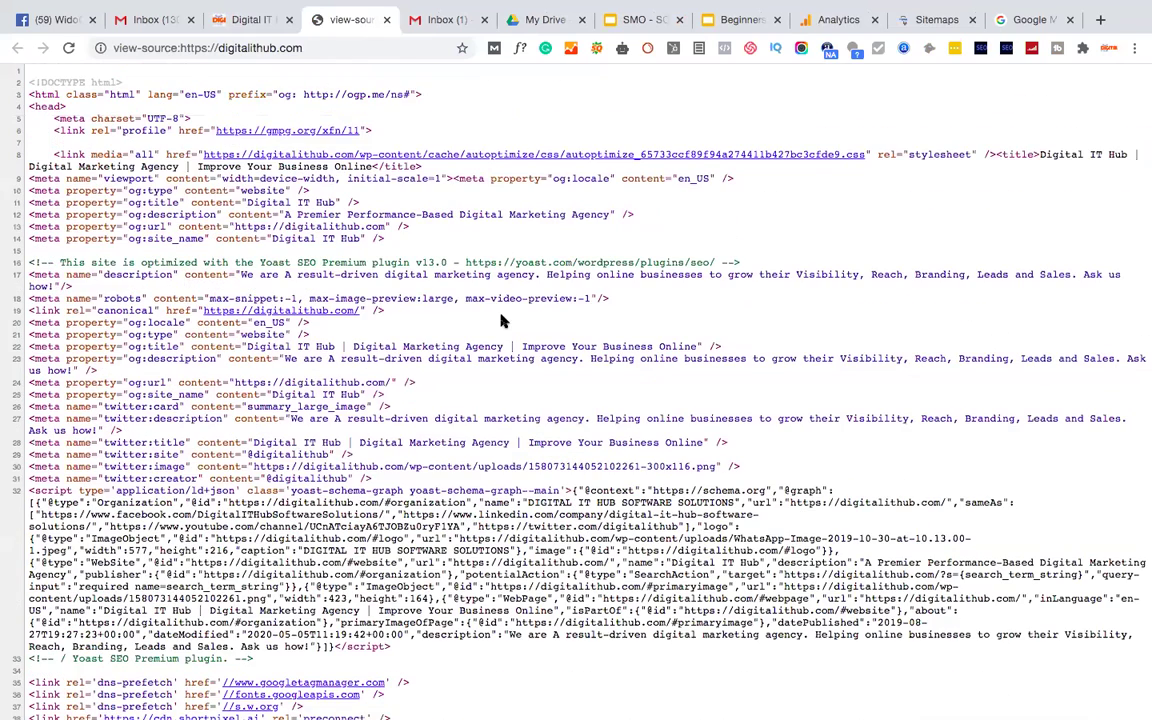
# Search the page source for UA, go to the match in the googletagmanager.com gtag script, and close the search
pyautogui.press('super+f')
pyautogui.write('UA')
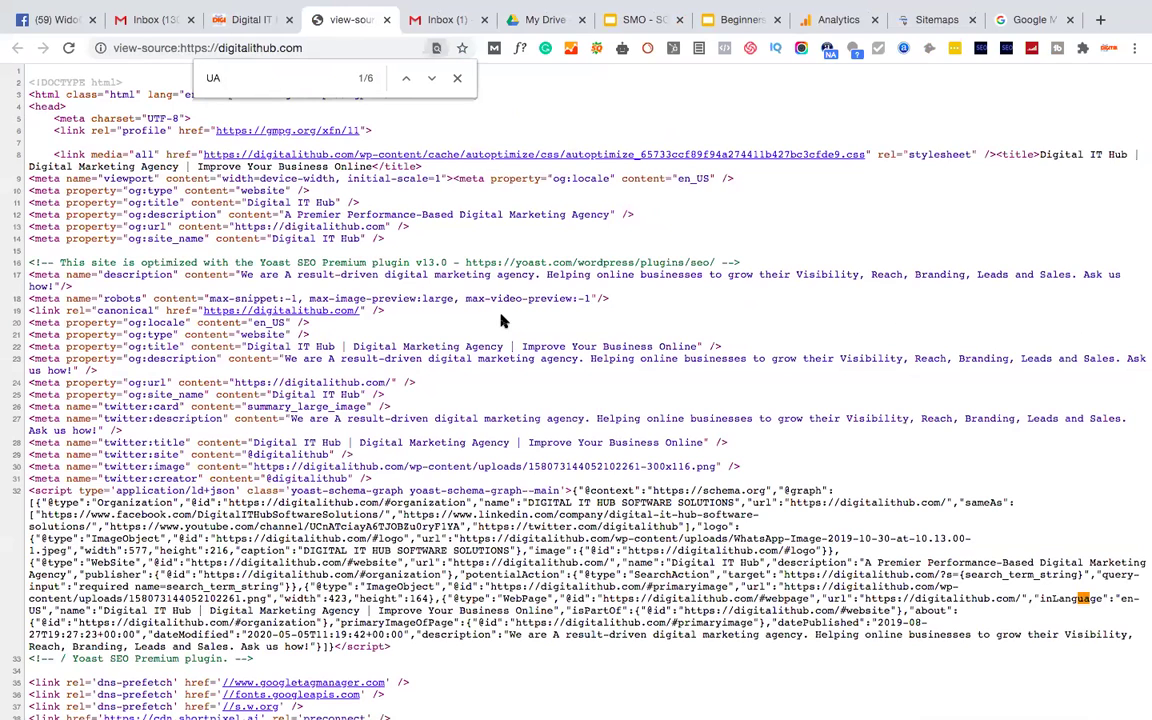
pyautogui.press('BackSpace')
pyautogui.press('BackSpace')
pyautogui.write('UA')
pyautogui.press('Return')
pyautogui.hotkey('shift', 'Return')
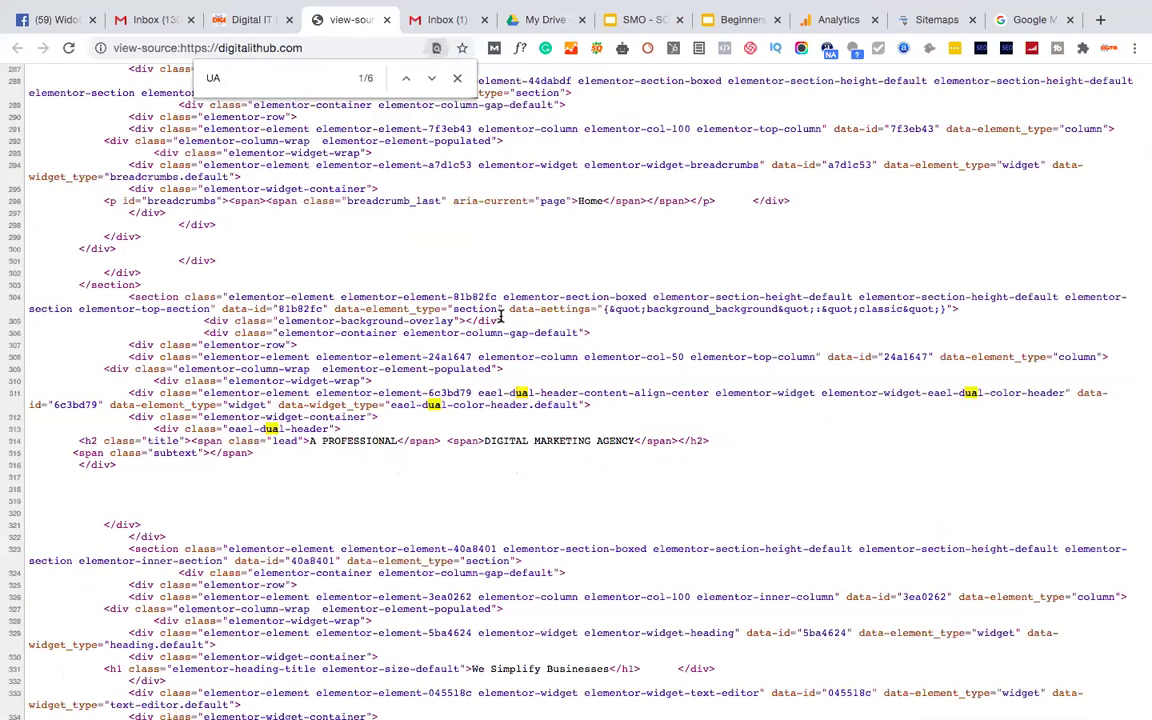
pyautogui.press('Return')
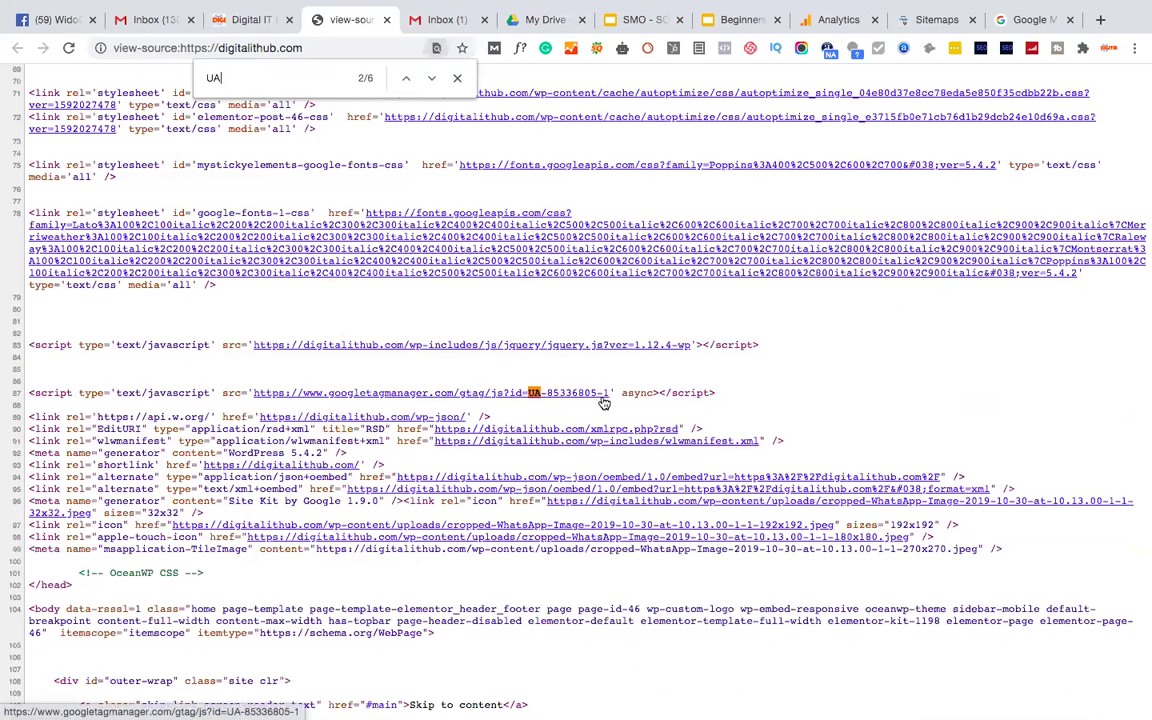
pyautogui.click(457, 77)
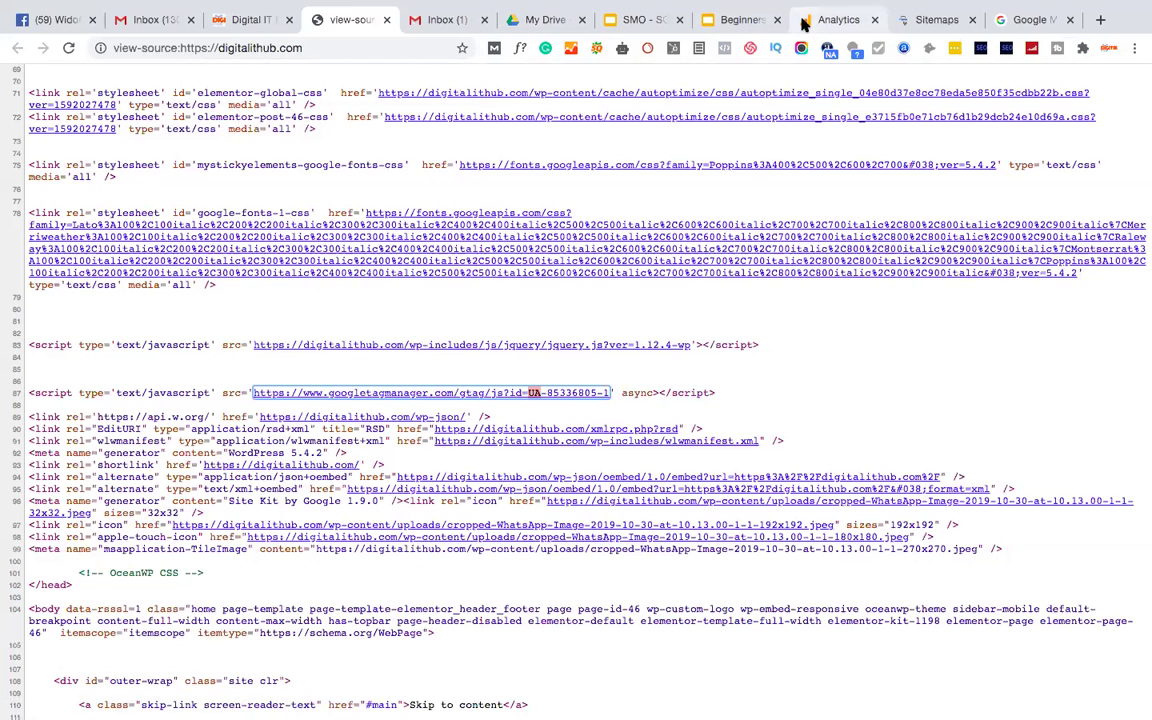
# Show the Analytics tracking code page, look down the digitalithub.com home page, and return to the Global Site Tag snippet in Analytics
pyautogui.click(820, 20)
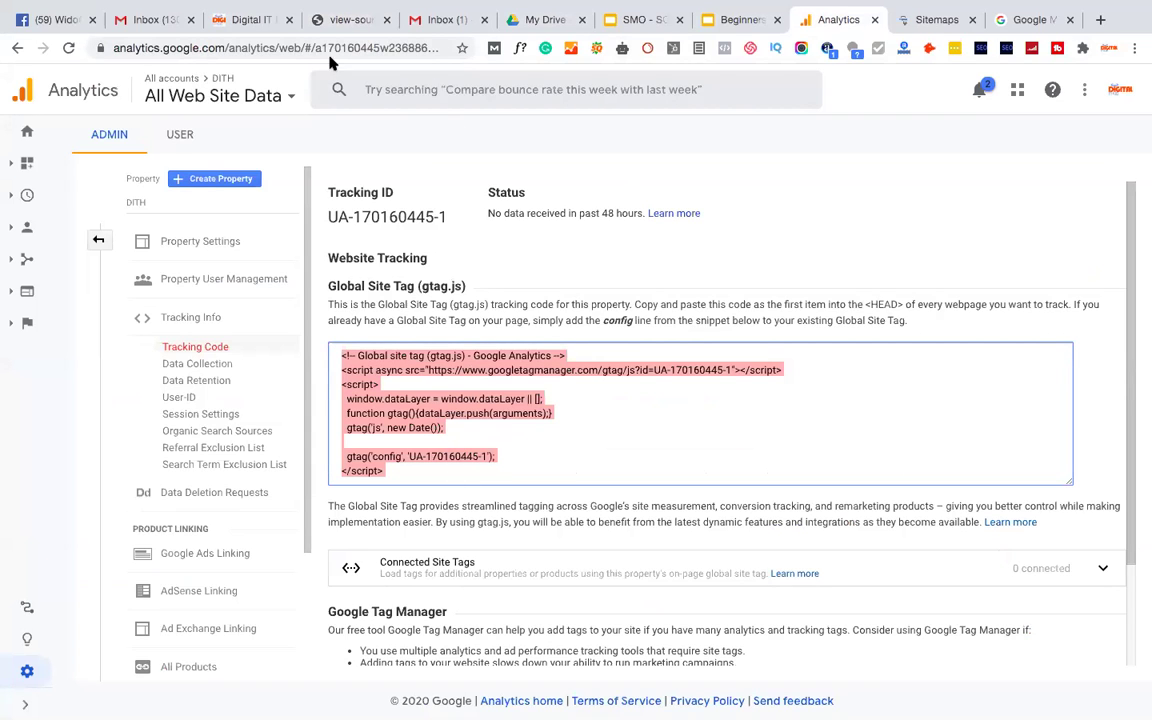
pyautogui.click(240, 20)
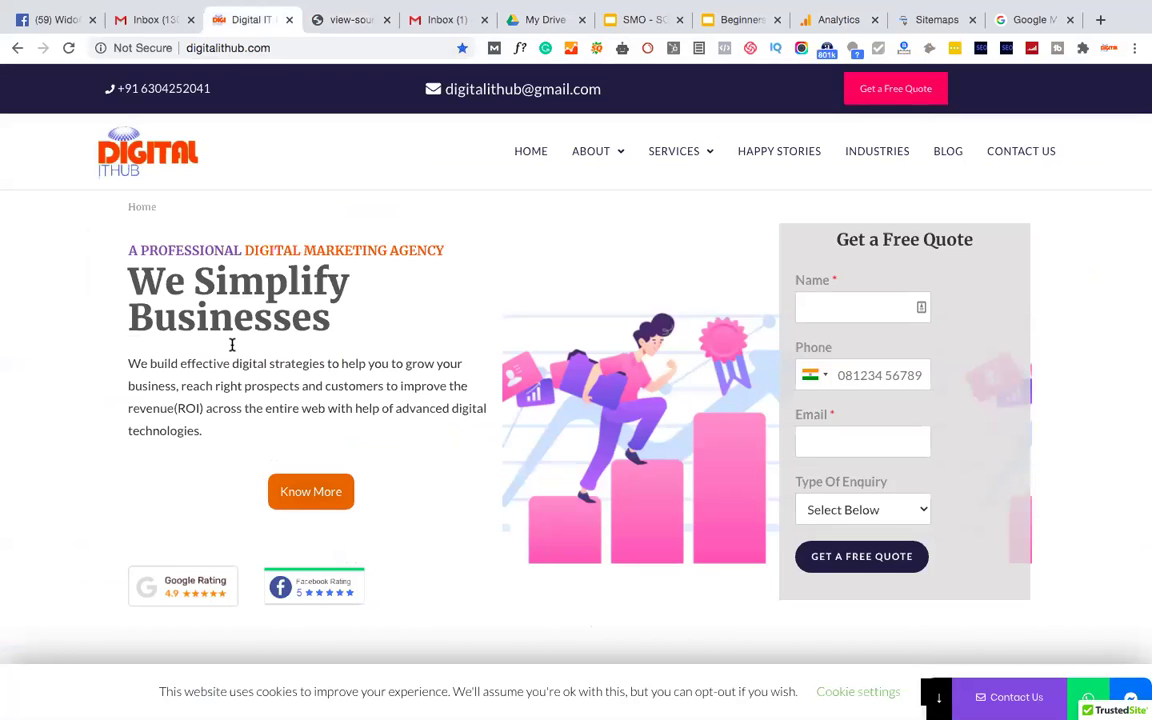
pyautogui.scroll(-1, 604, 617)
pyautogui.scroll(-5, 856, 654)
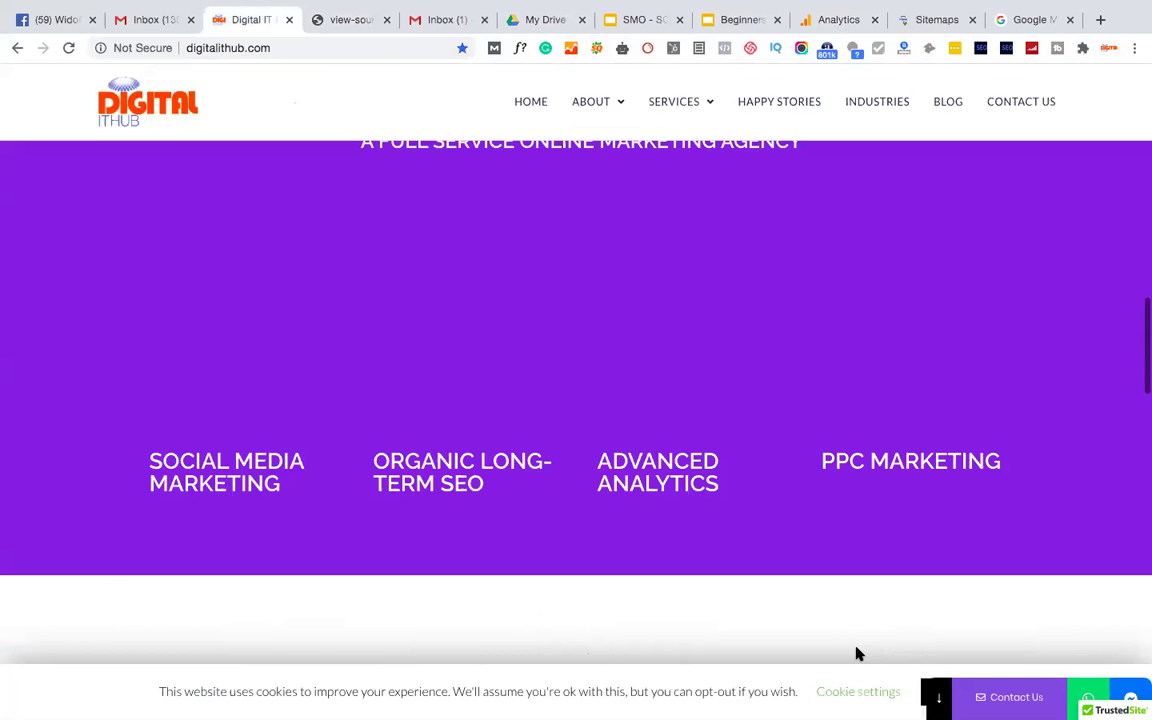
pyautogui.click(838, 19)
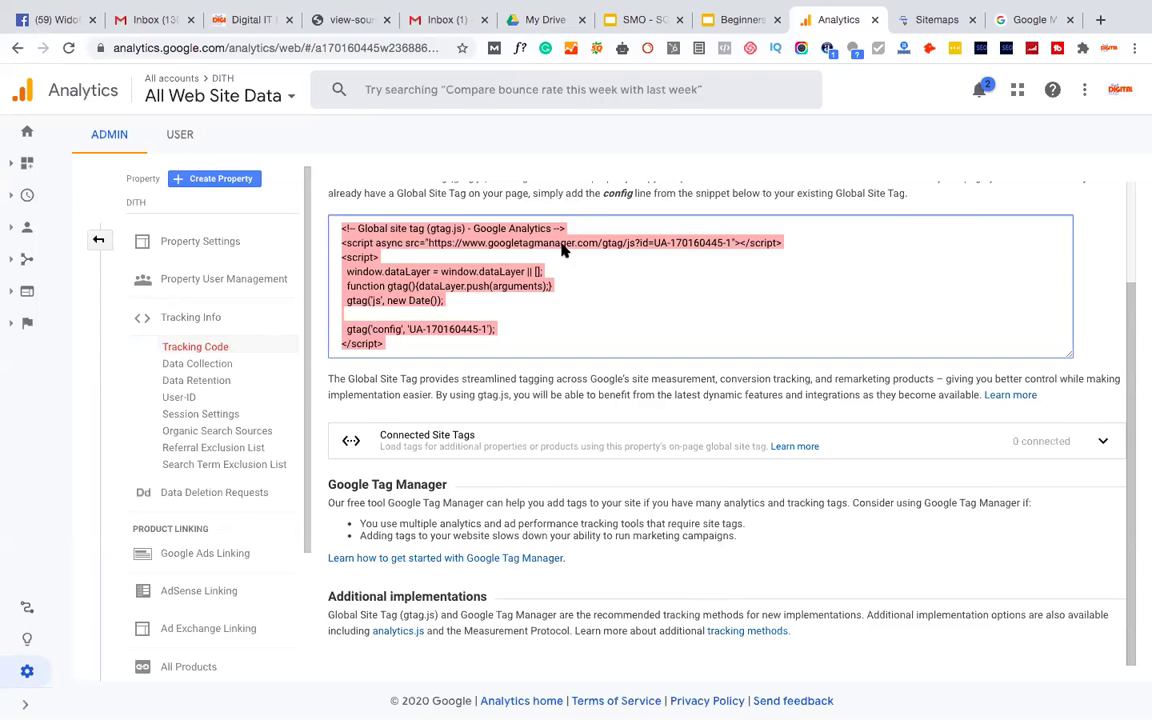
pyautogui.moveTo(822, 8)
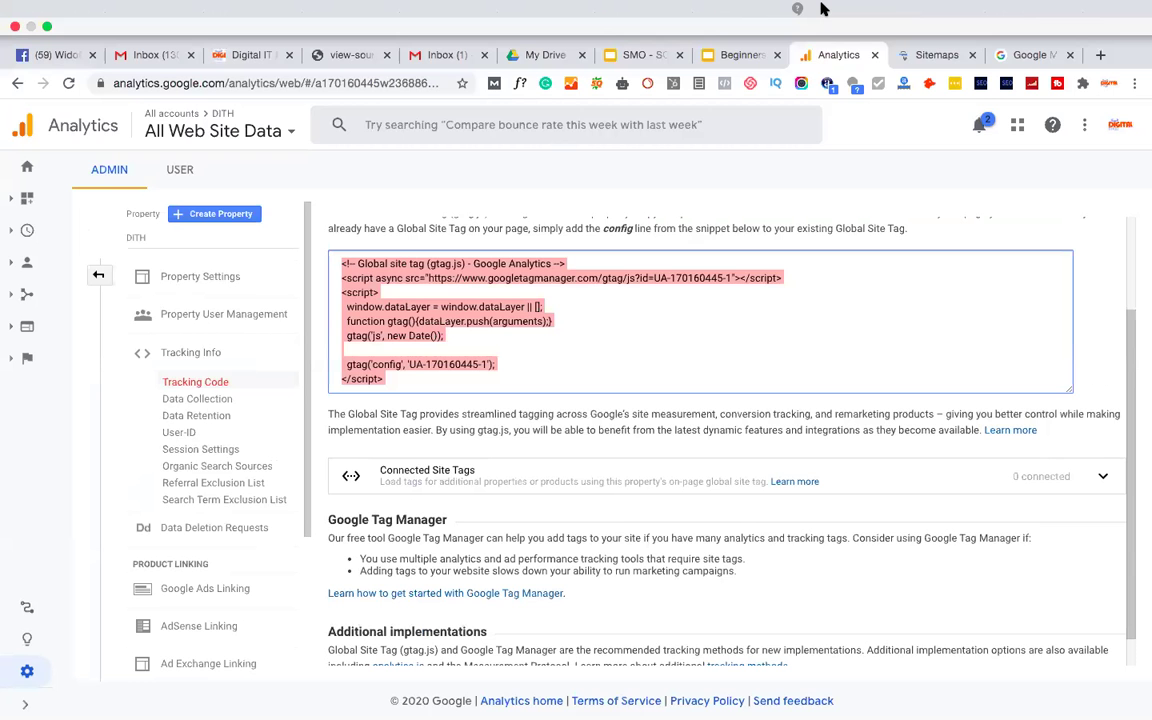